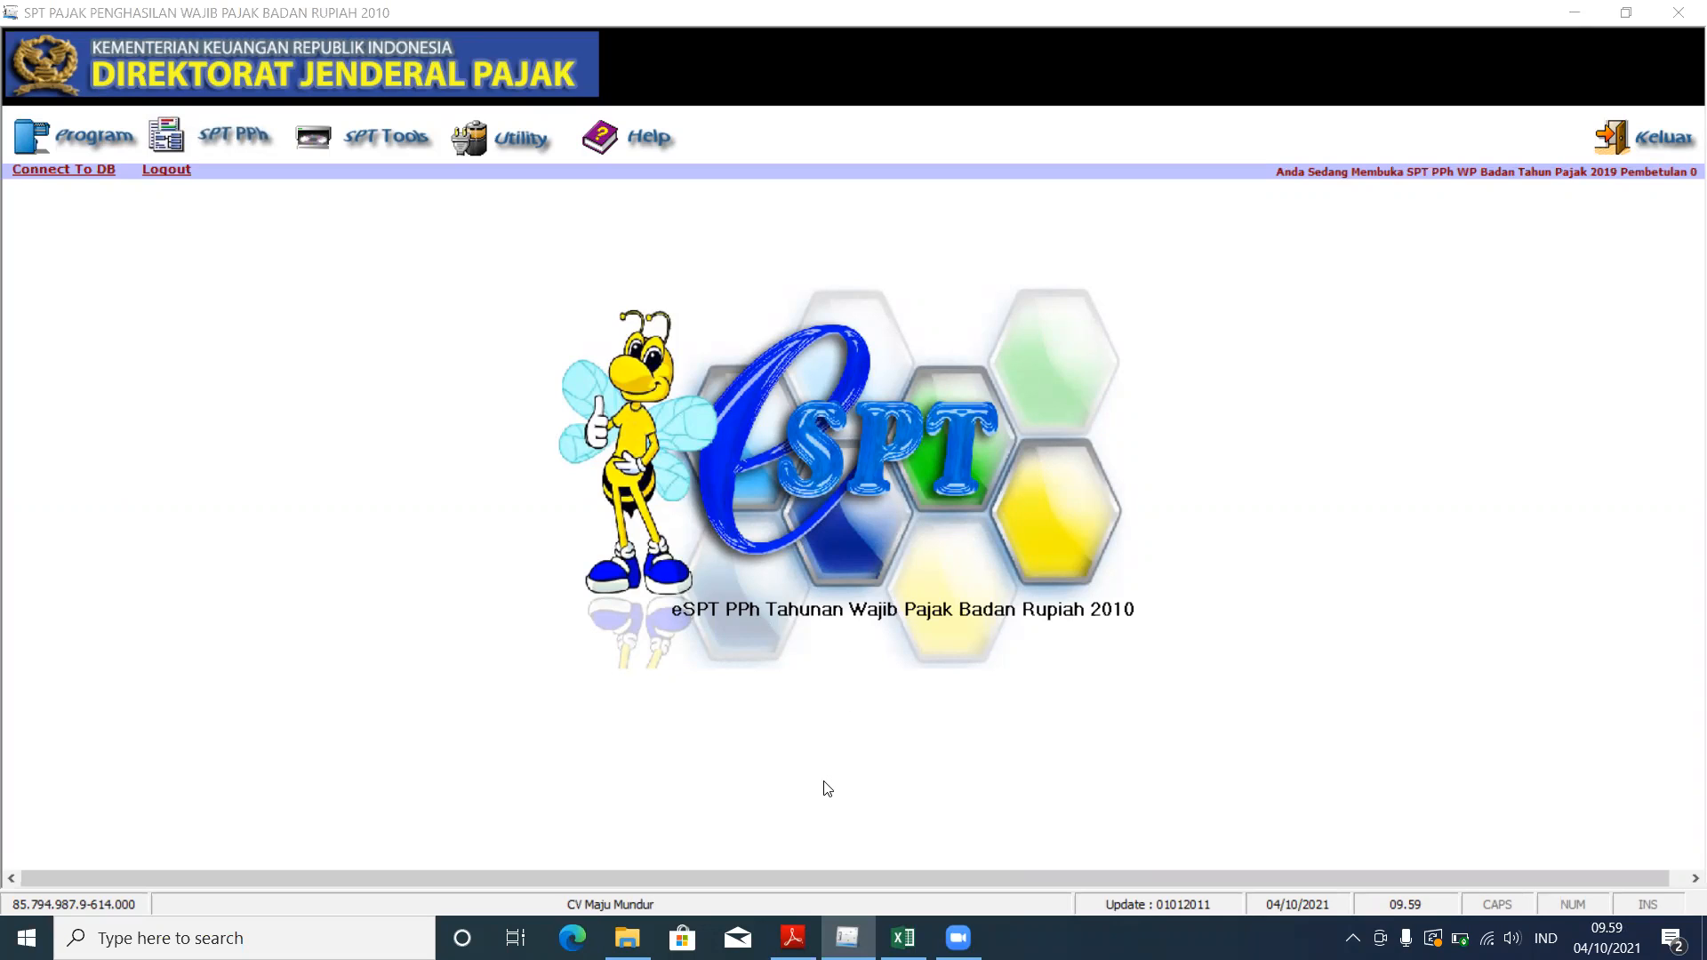
# Step: Read through the case PDF, then return to e-SPT
pyautogui.click(792, 938)
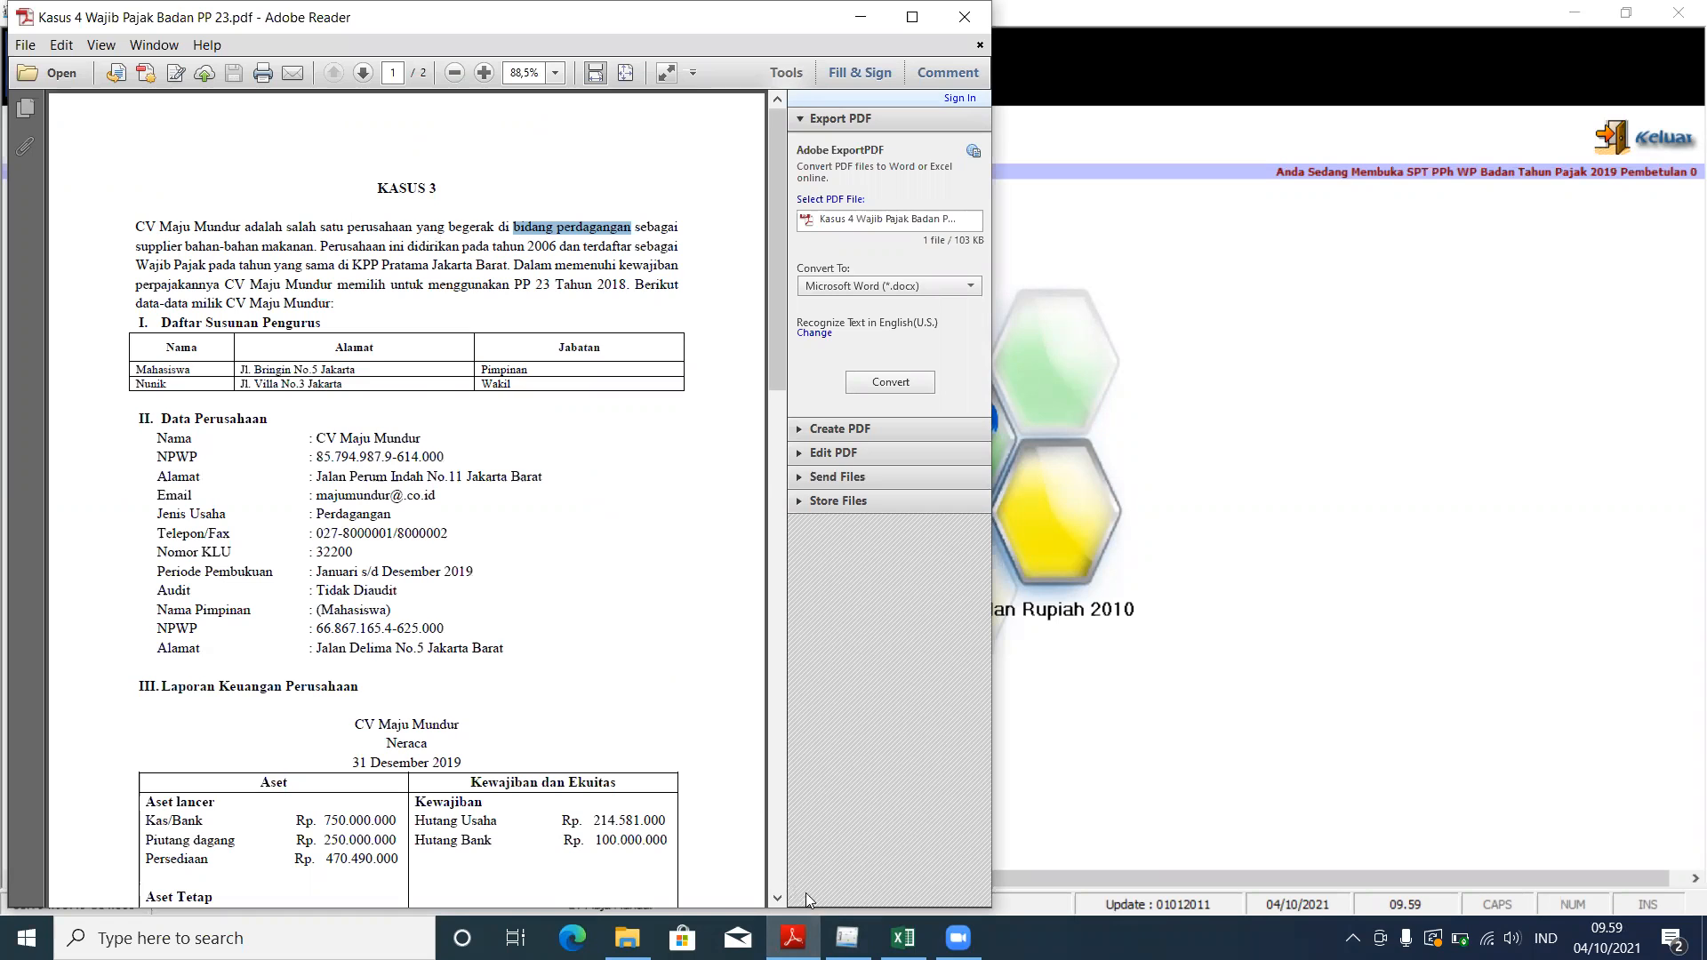
pyautogui.scroll(-10, 479, 625)
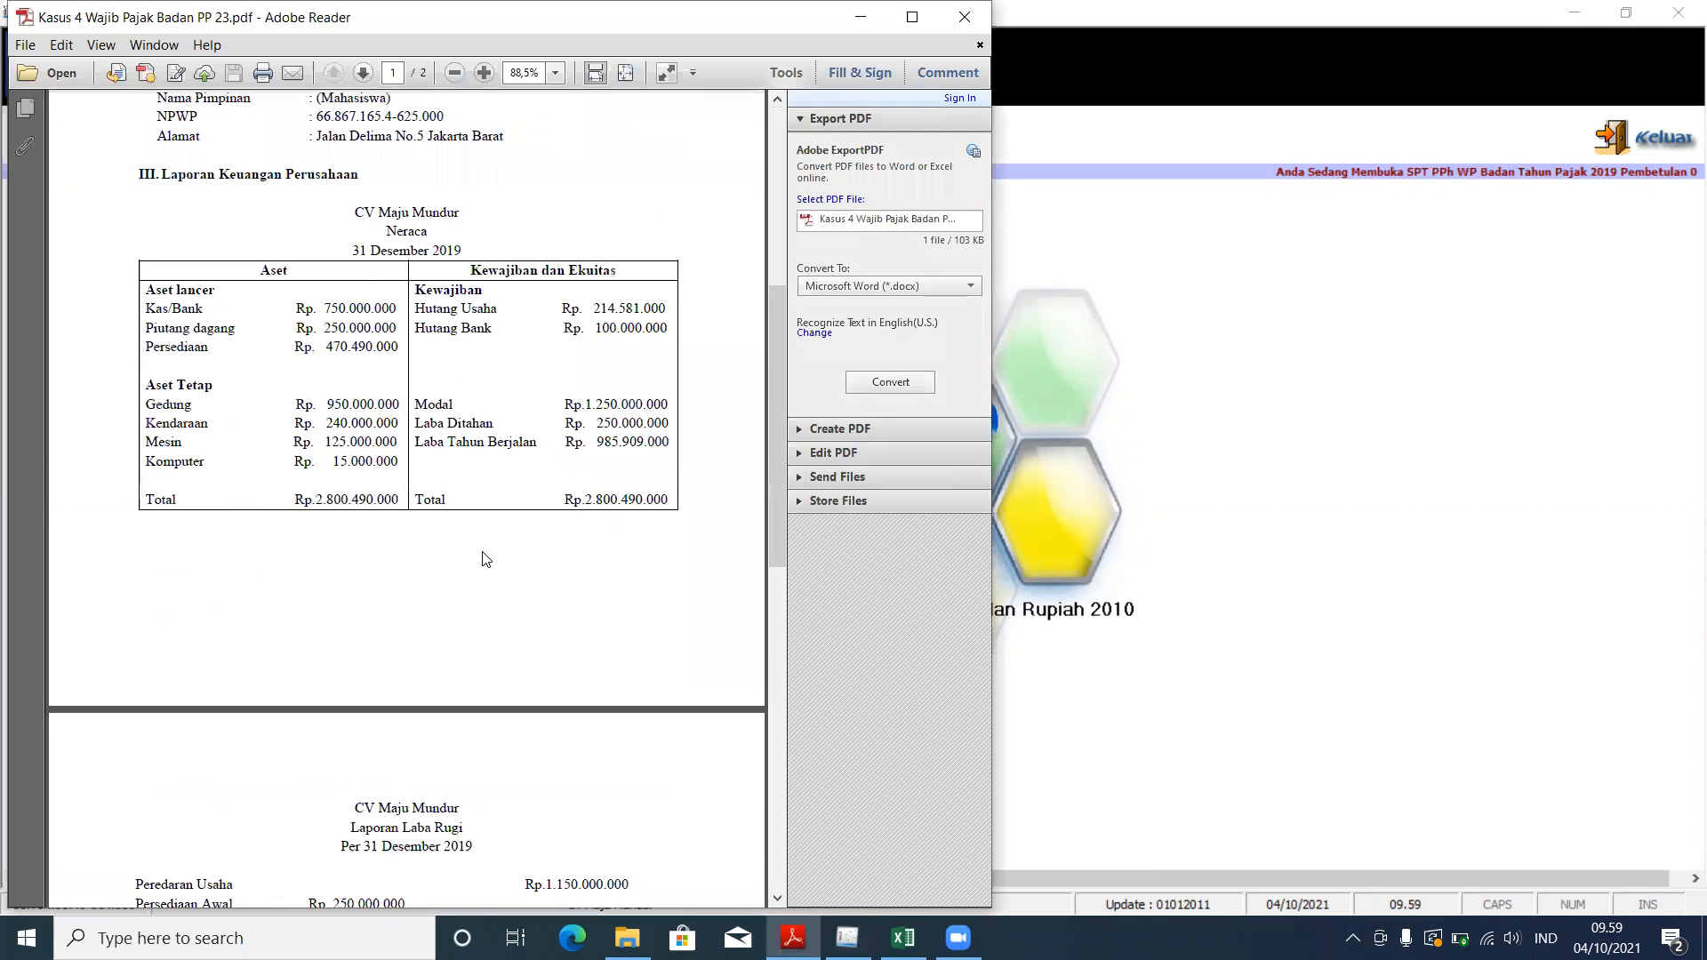
pyautogui.scroll(-3, 481, 569)
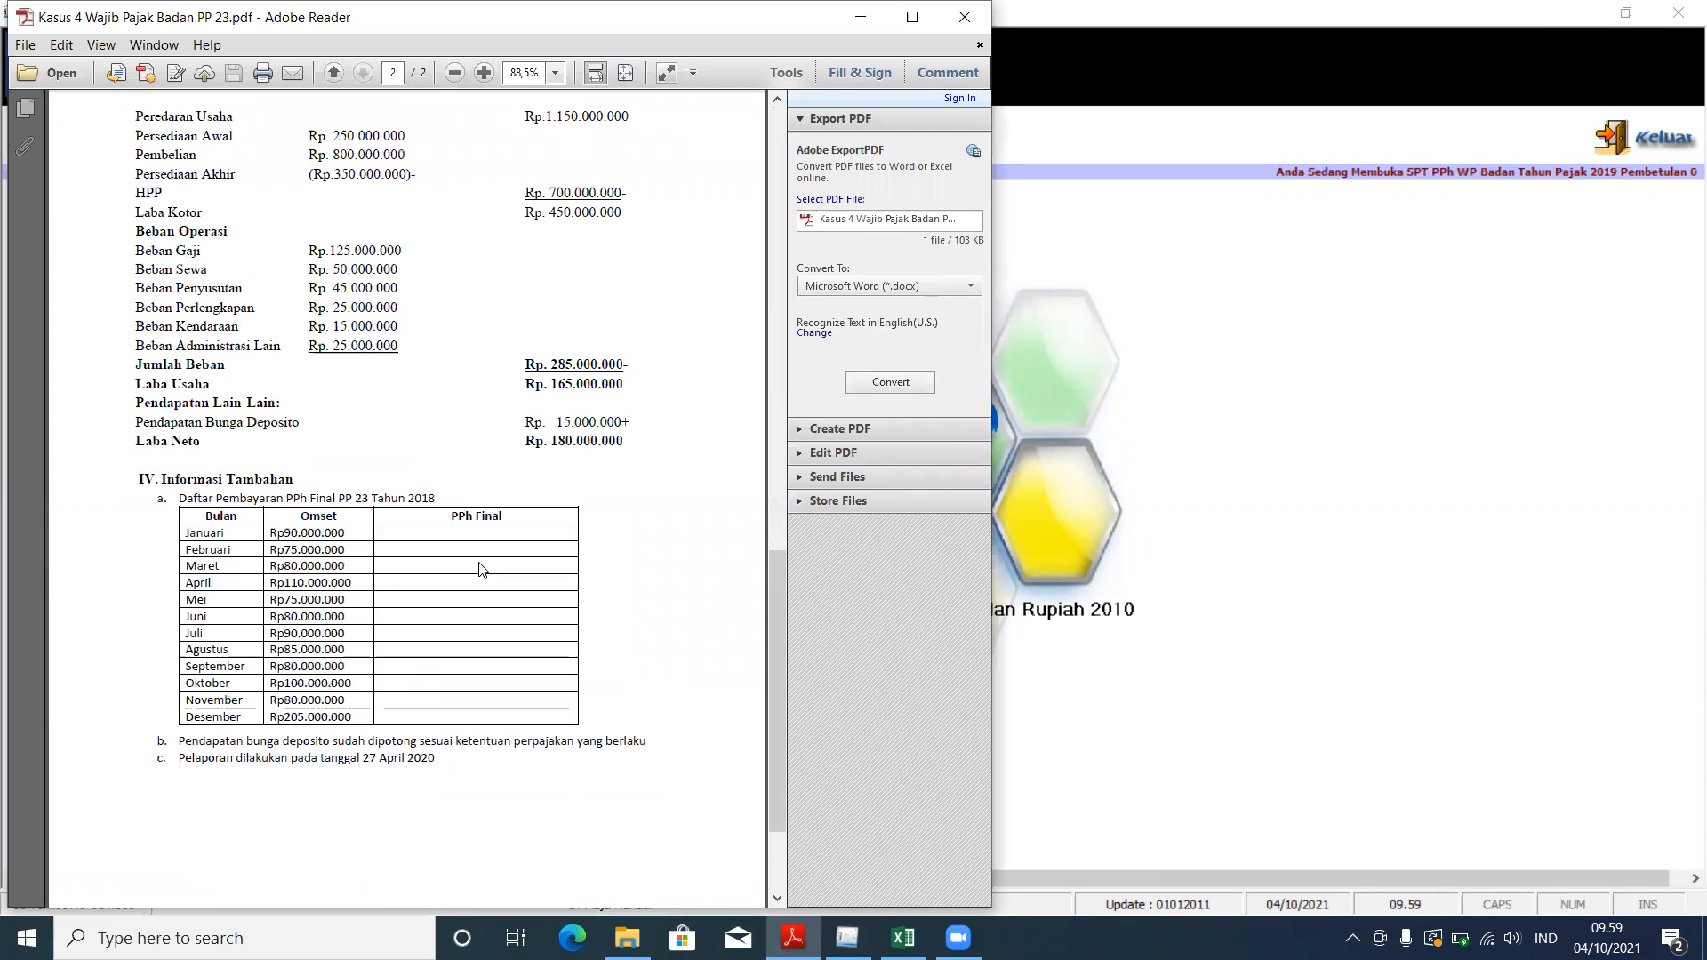
pyautogui.click(1397, 429)
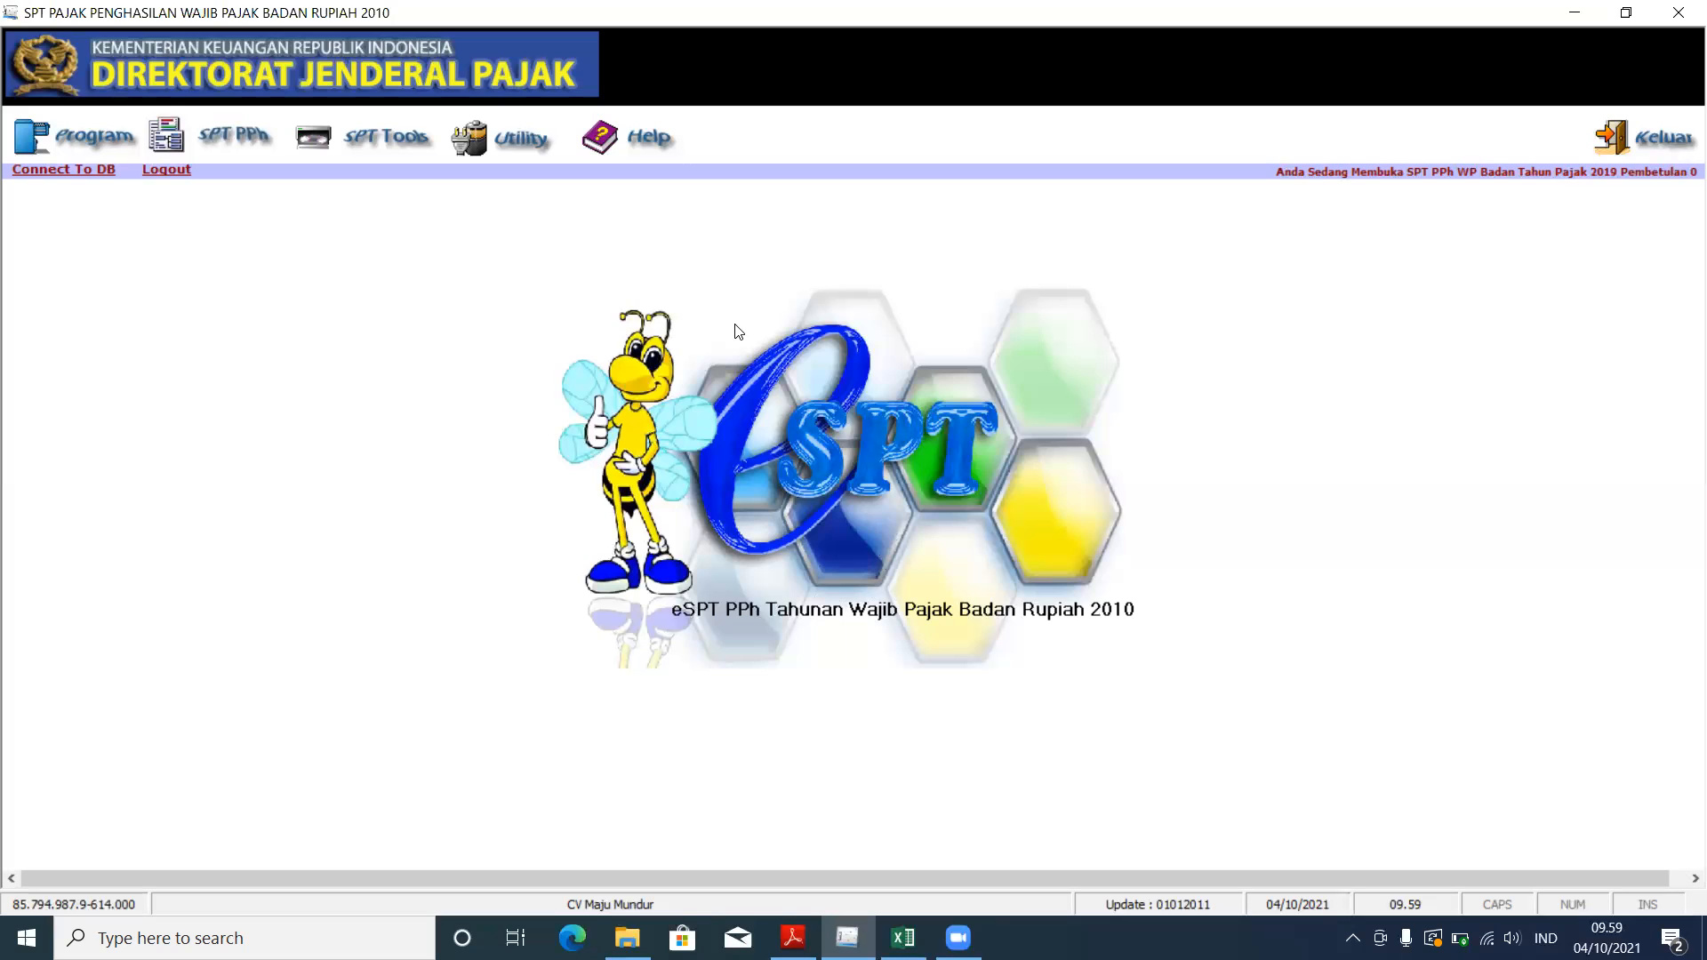
# Step: Connect to the KASUS 3 database and log in with the administrator user name and password
pyautogui.click(104, 178)
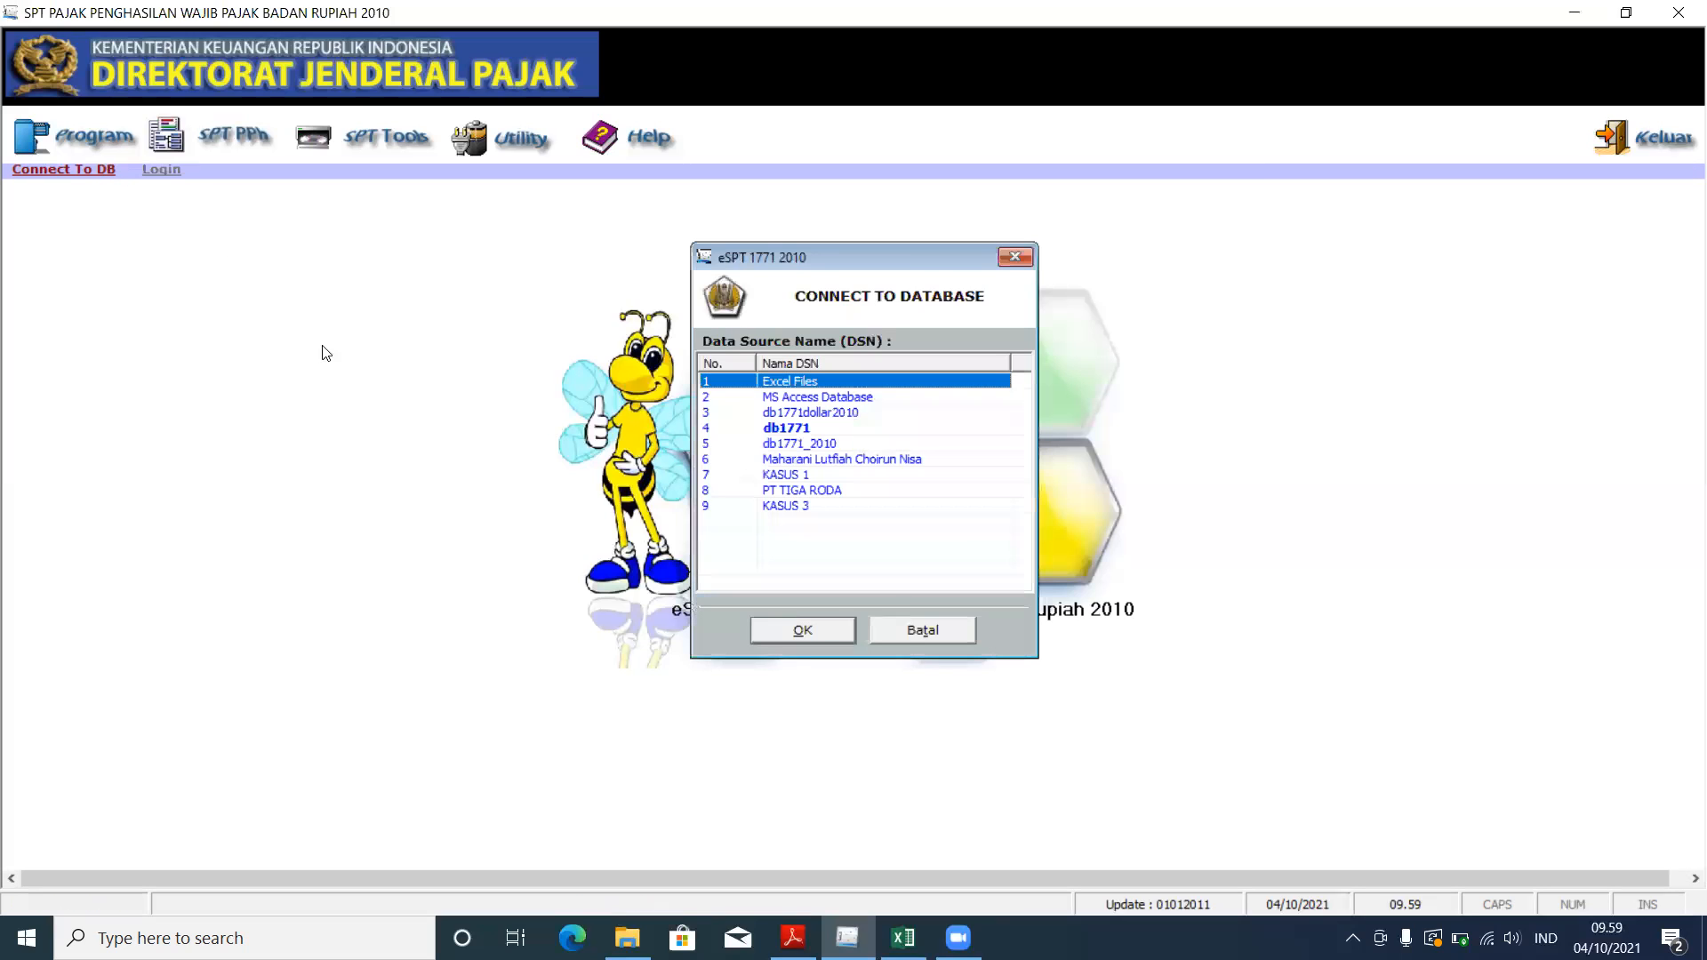
pyautogui.click(812, 504)
pyautogui.click(828, 625)
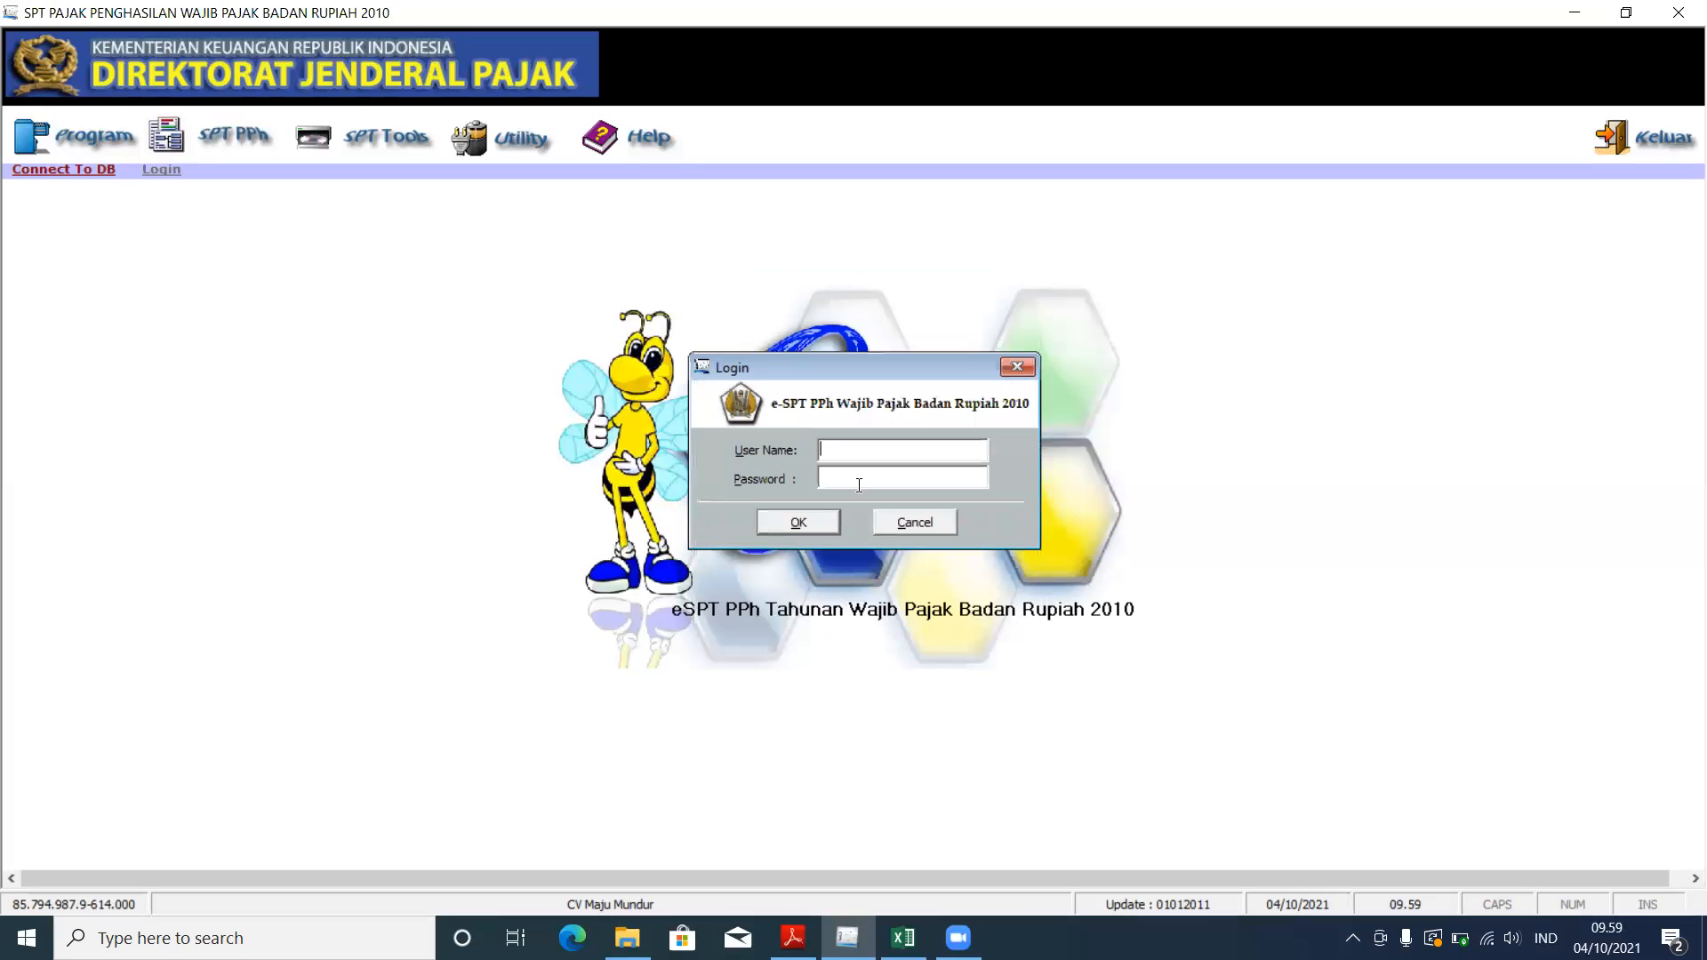
pyautogui.write('administrator')
pyautogui.click(858, 478)
pyautogui.write('123')
pyautogui.click(821, 521)
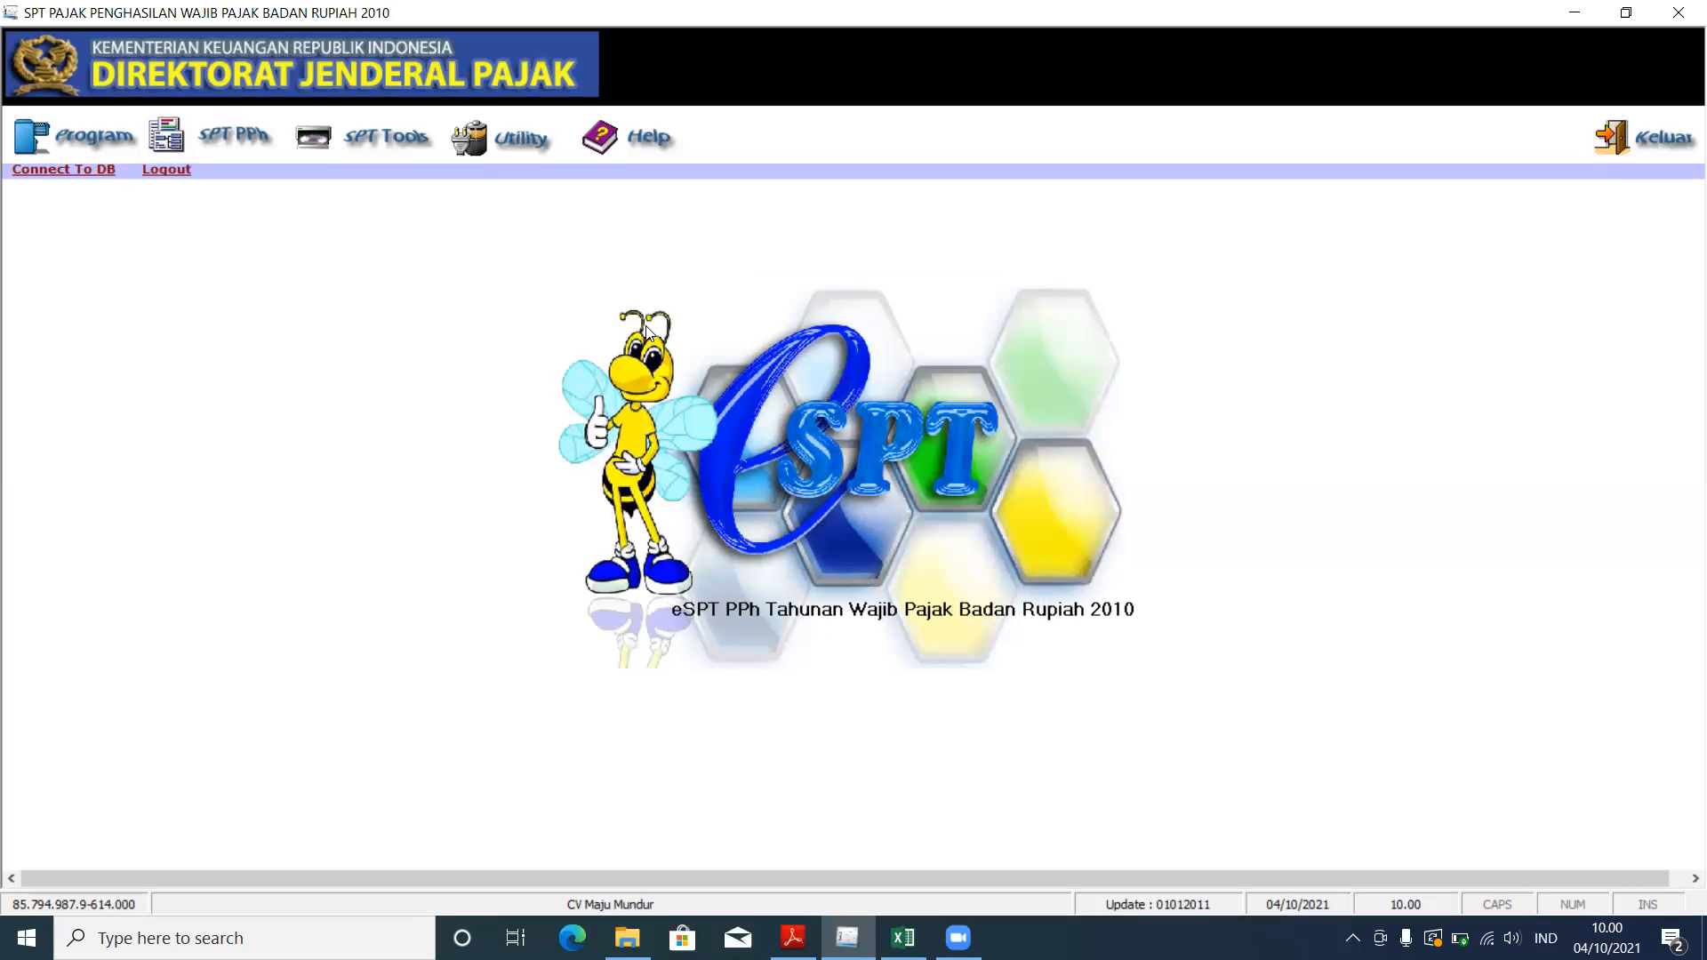
pyautogui.click(391, 139)
# Step: Open the Profil Wajib Pajak form in edit mode and select the taxpayer address
pyautogui.moveTo(498, 142)
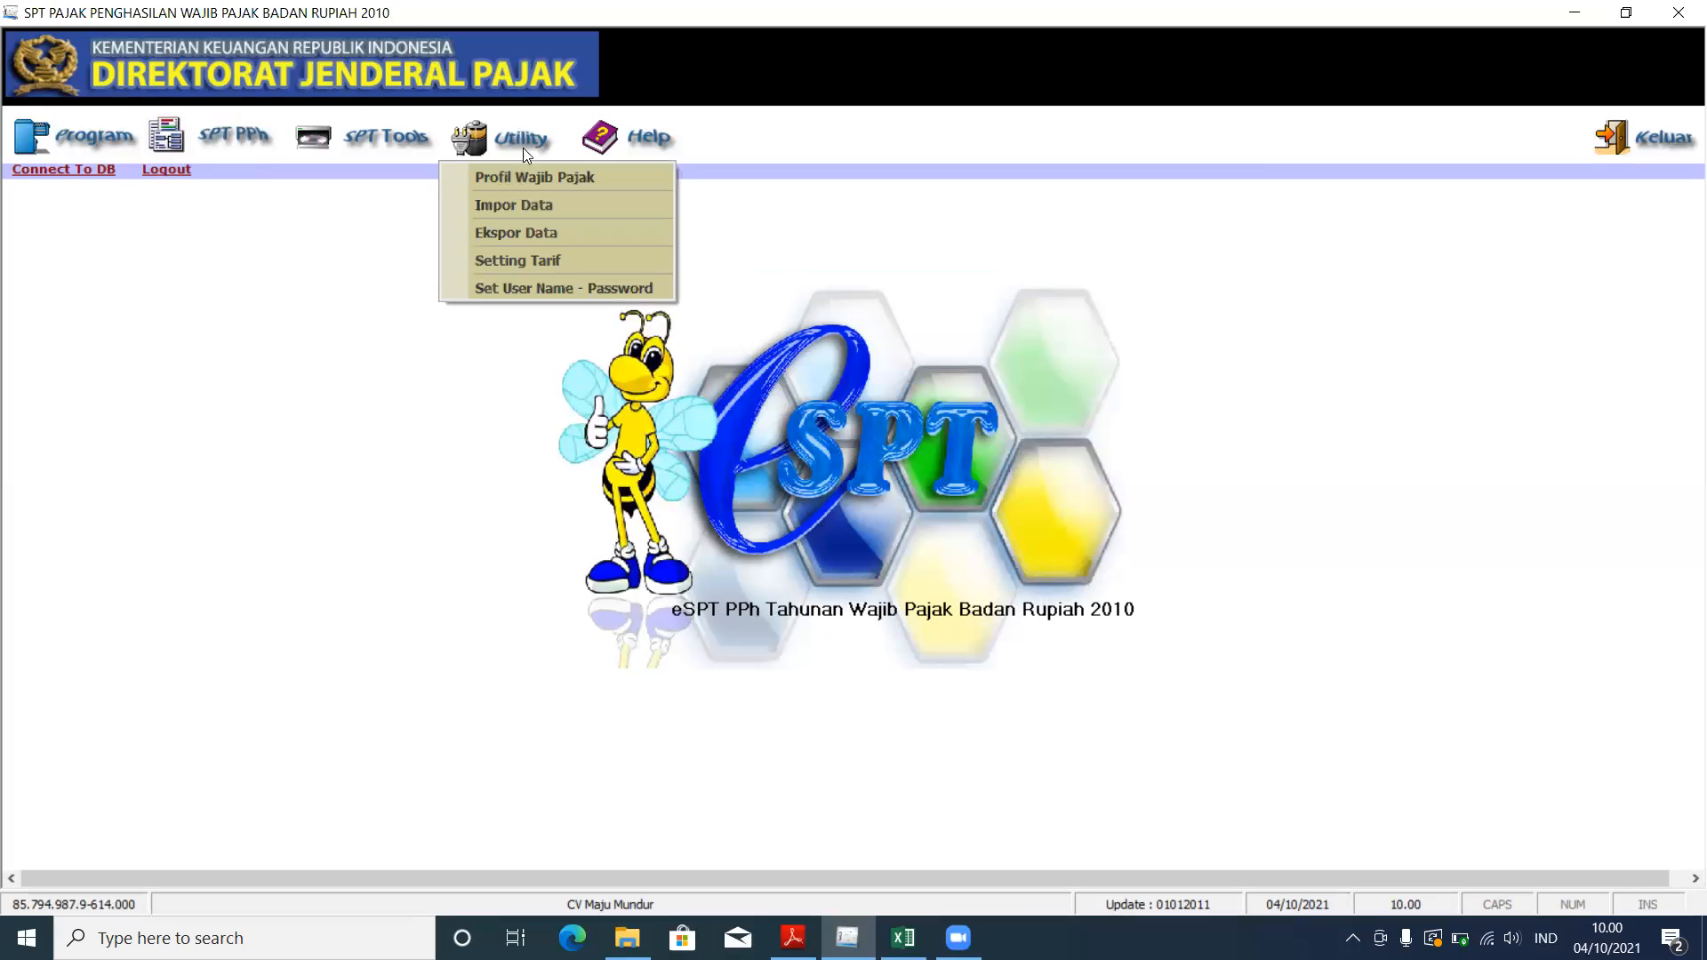
pyautogui.click(547, 174)
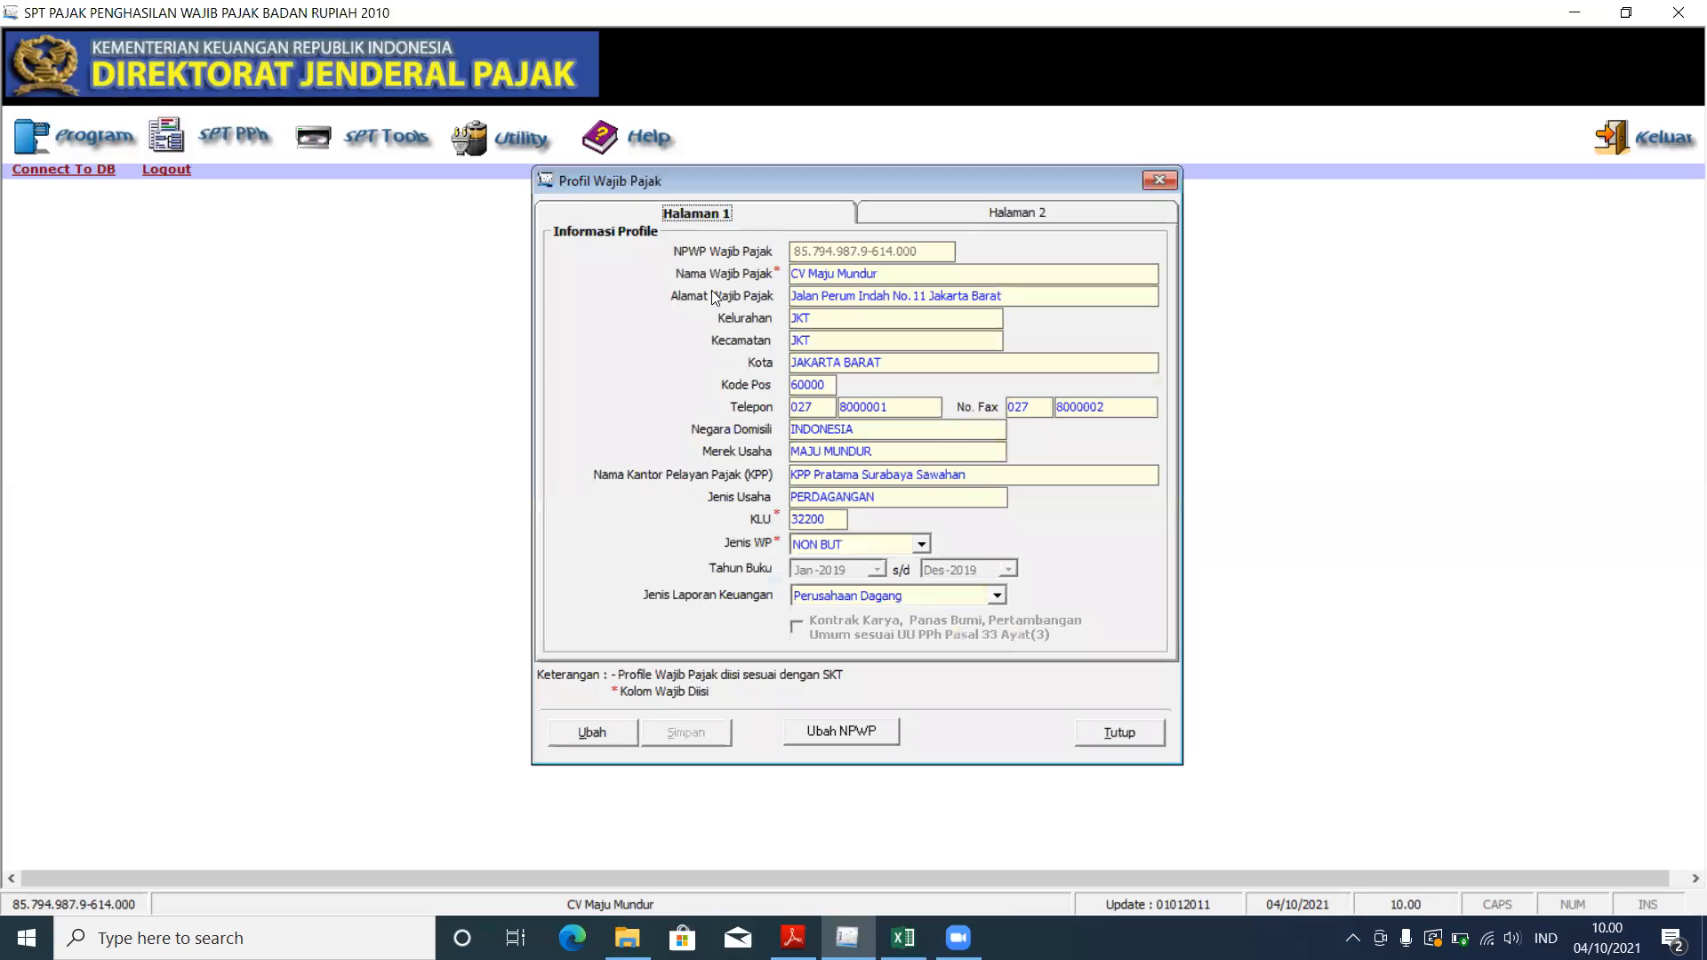
pyautogui.click(608, 736)
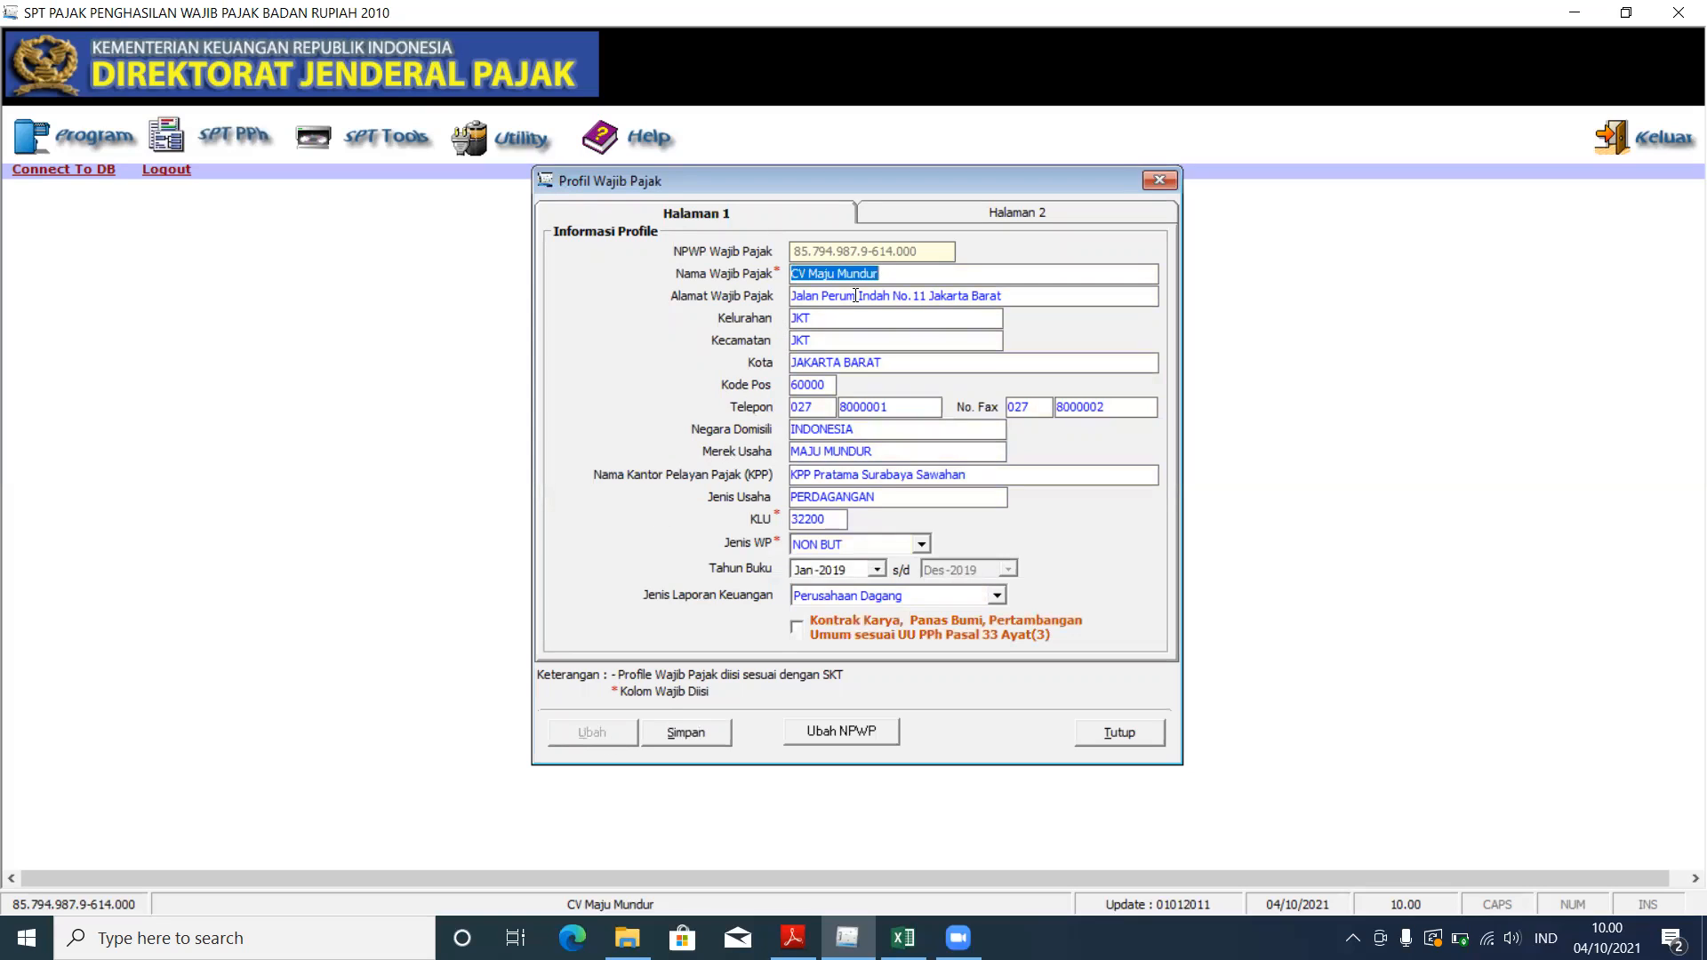
pyautogui.click(941, 297)
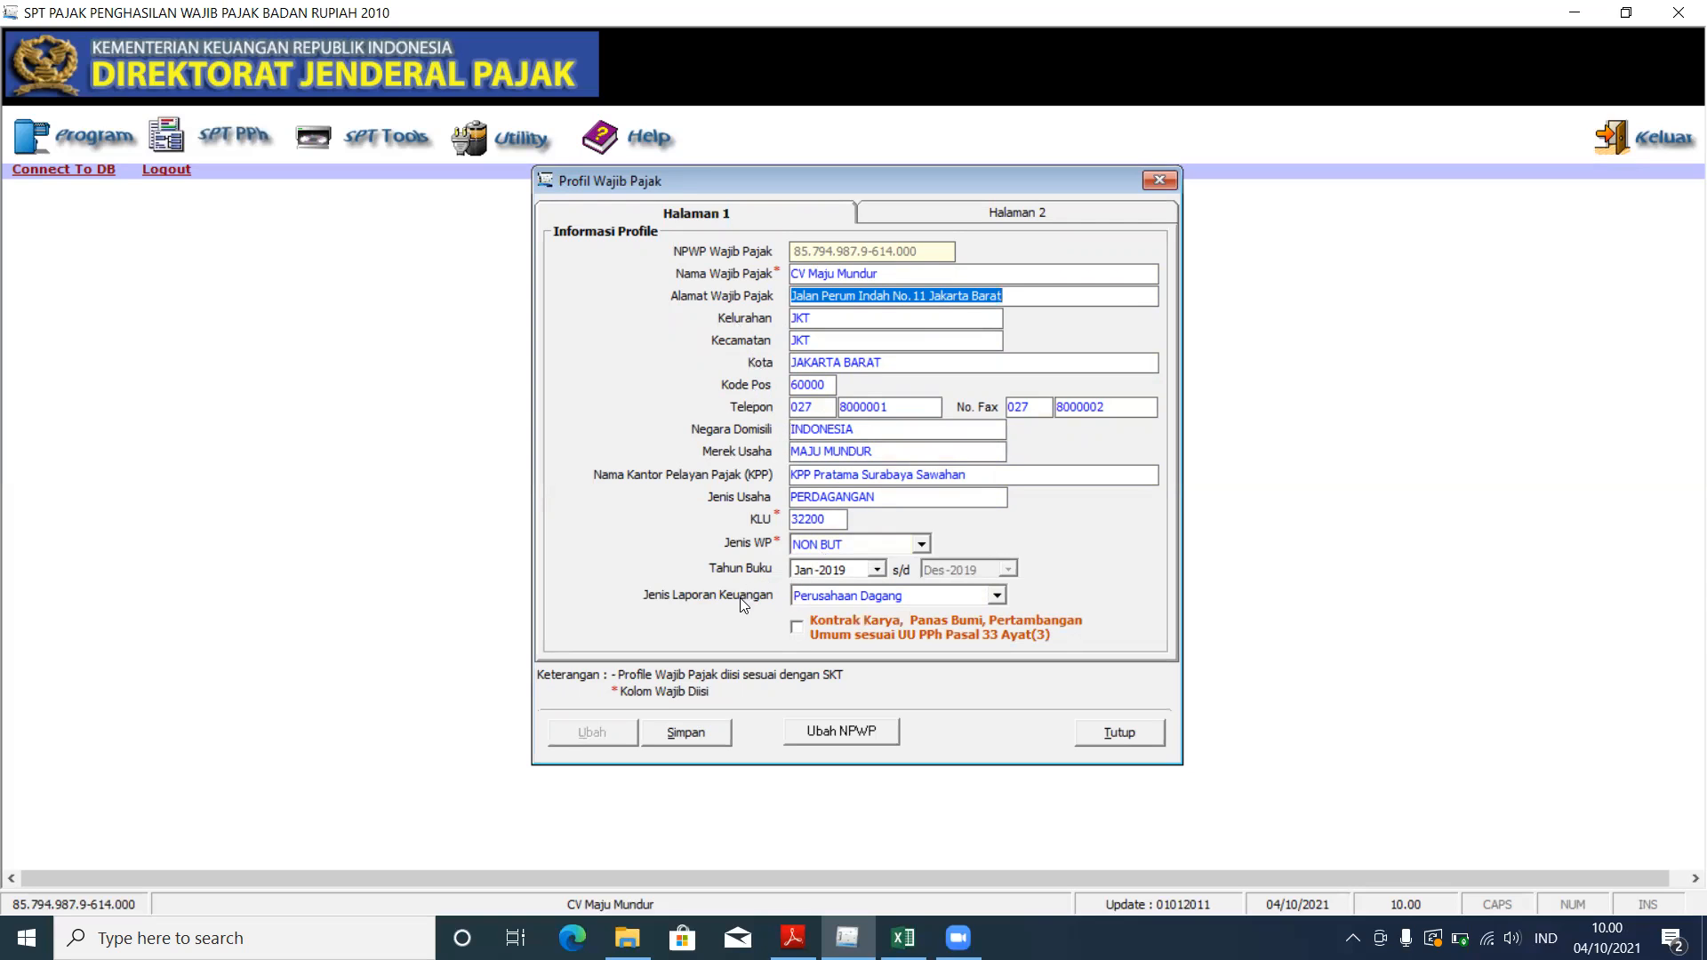
# Step: Compare the profile's address details with the case PDF
pyautogui.click(793, 938)
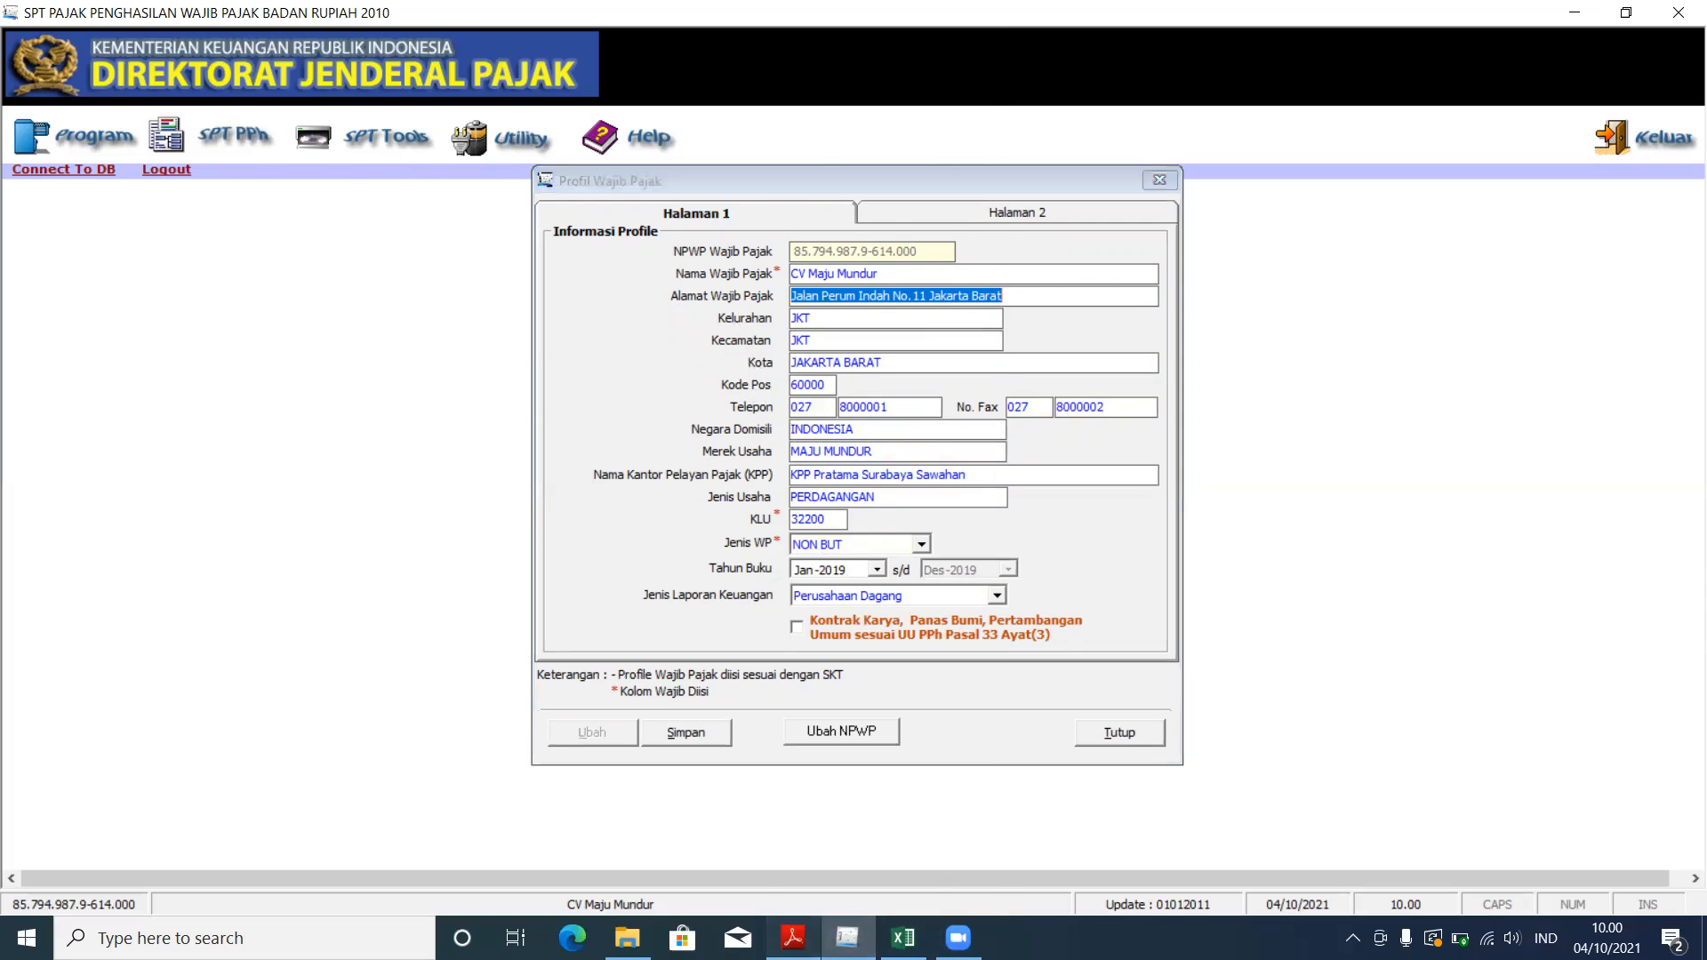
pyautogui.scroll(10, 544, 430)
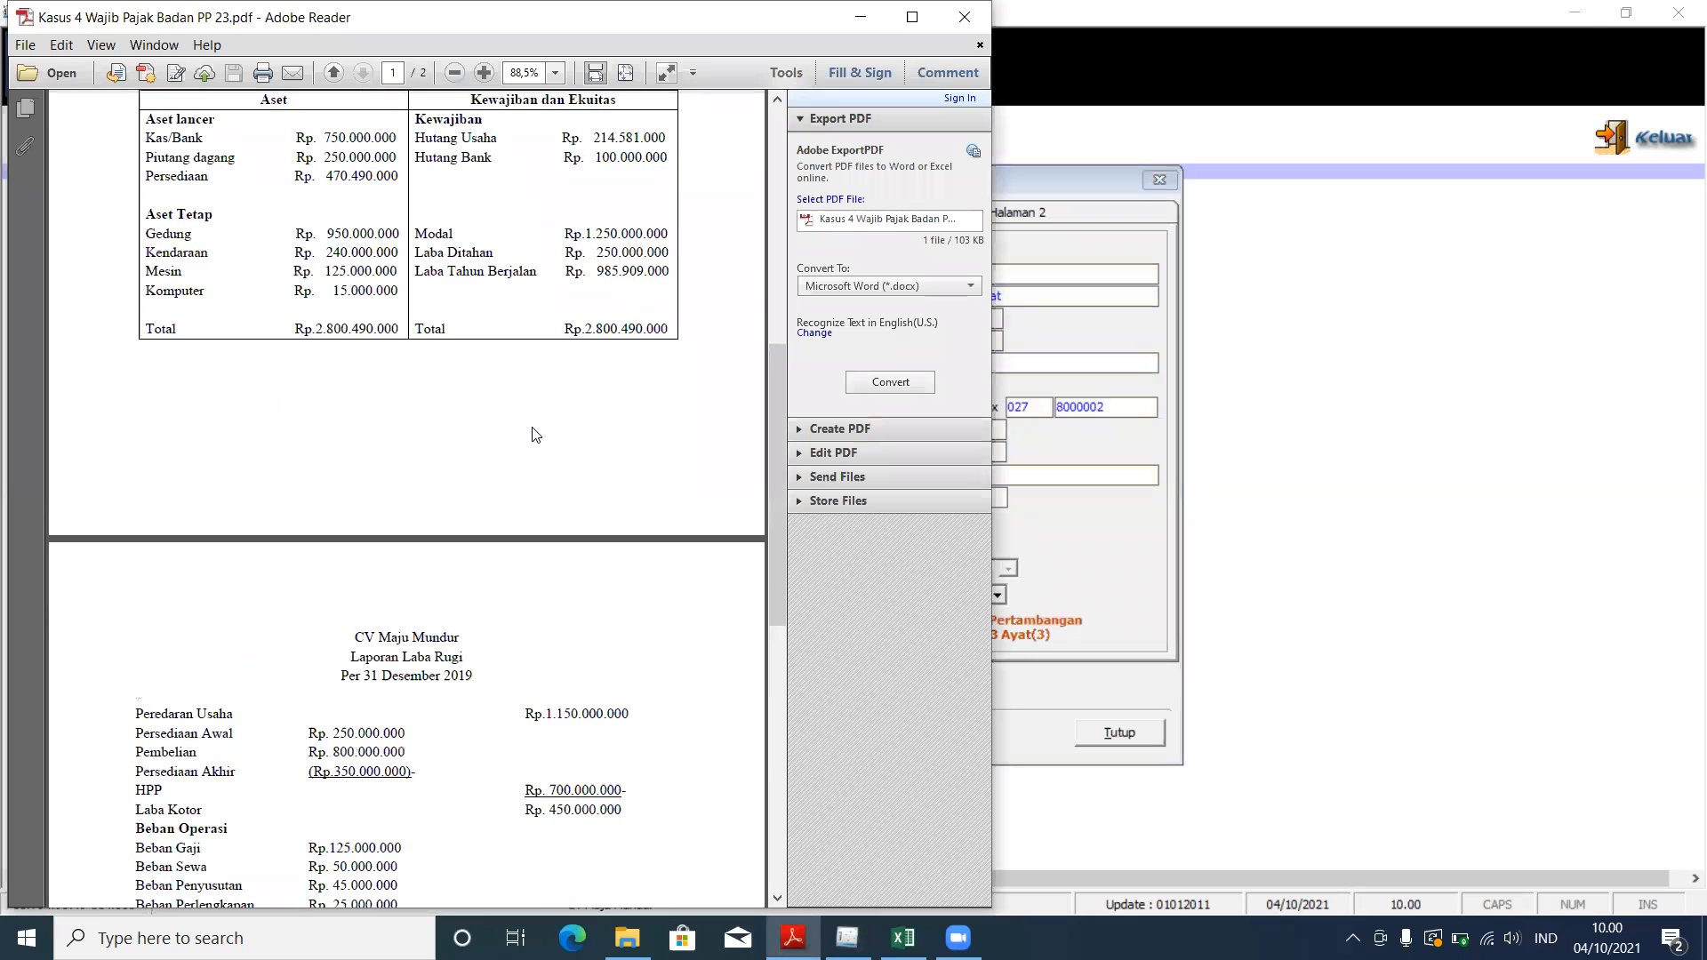
pyautogui.scroll(6, 536, 443)
pyautogui.click(1083, 543)
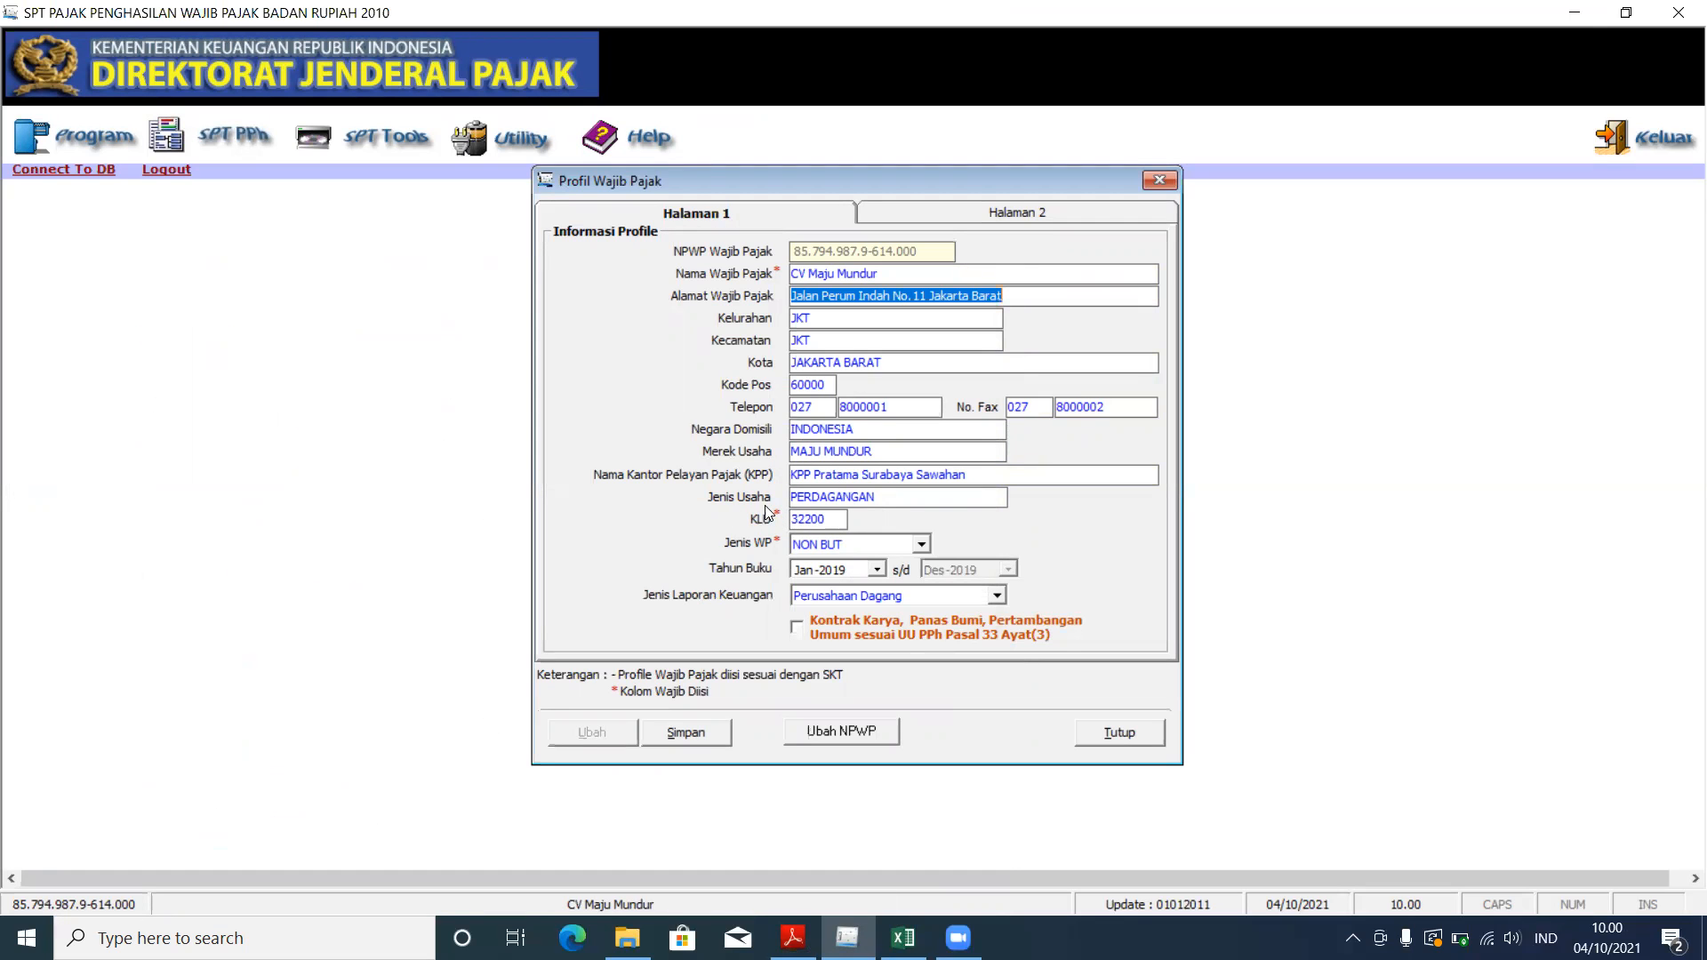
pyautogui.click(793, 938)
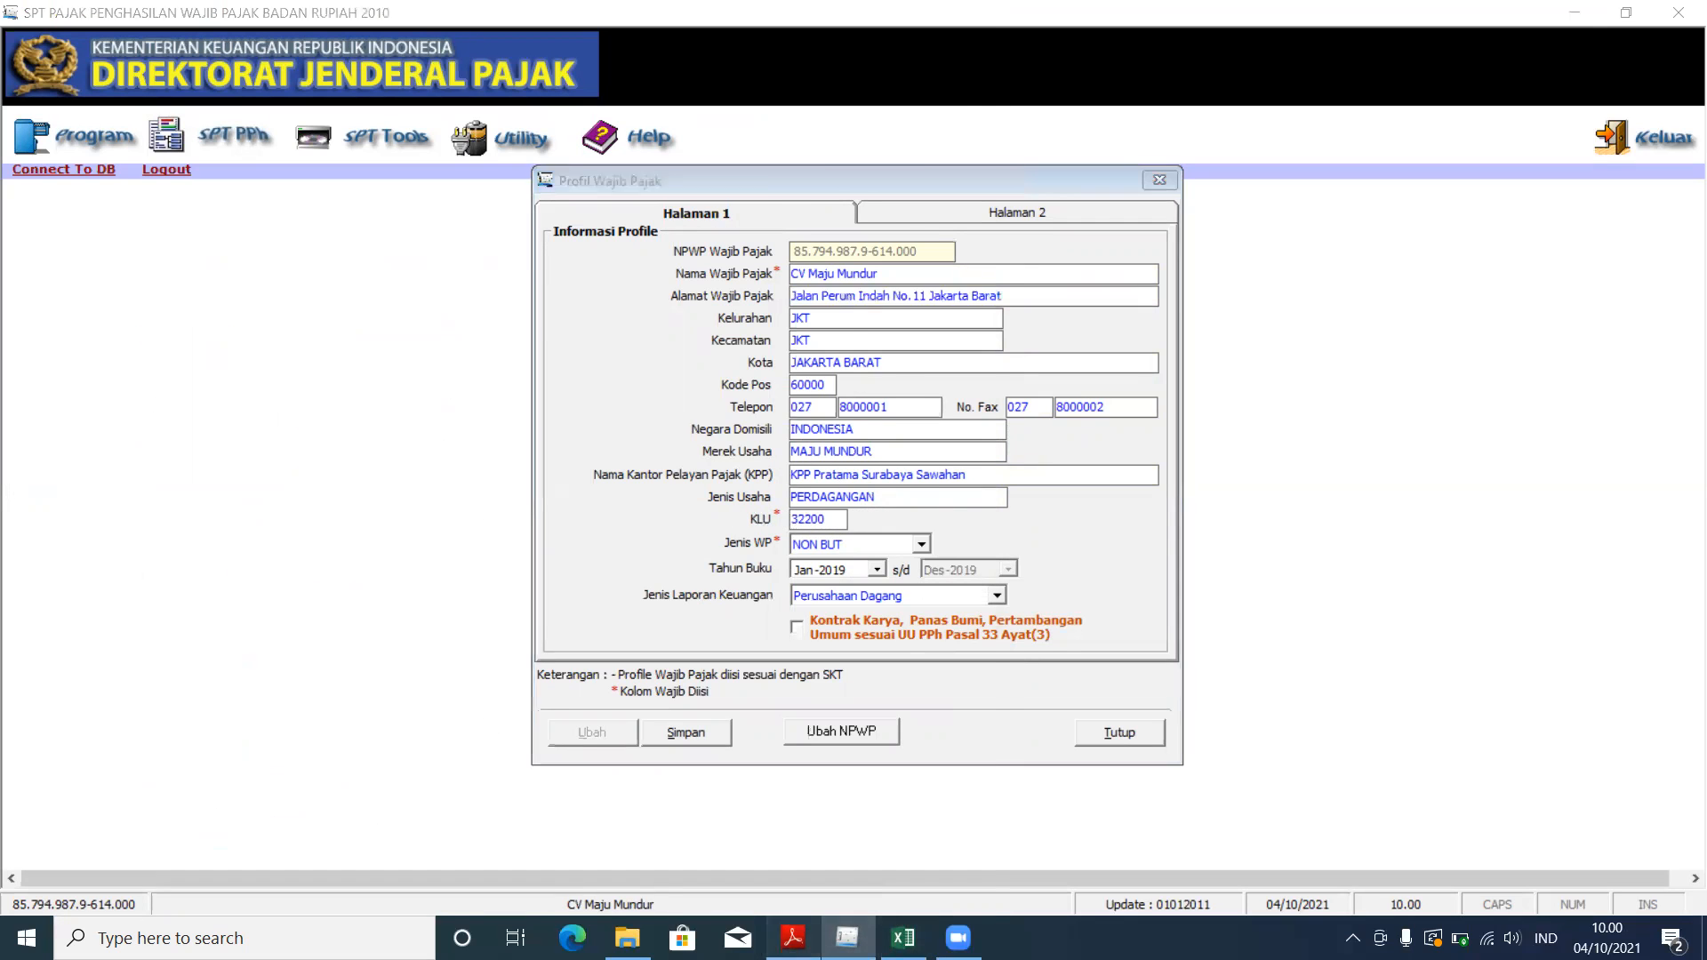
pyautogui.click(1141, 572)
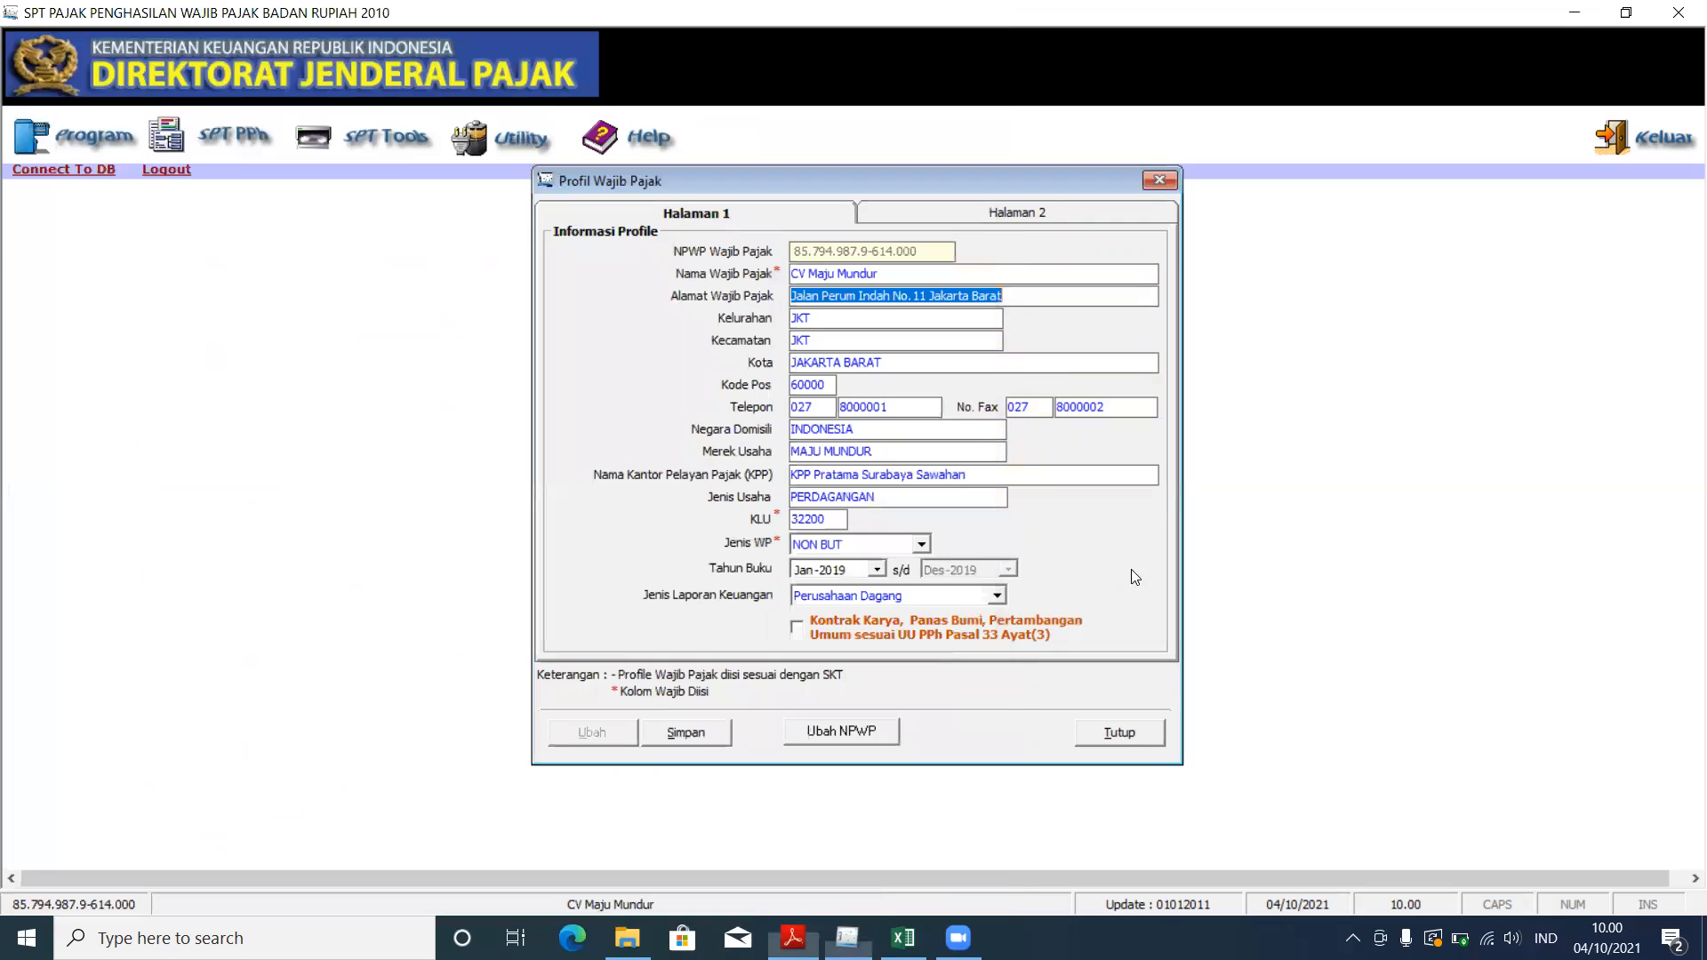
# Step: Keep the taxpayer type as NON BUT and check the Januari–Desember 2019 bookkeeping period
pyautogui.click(925, 543)
pyautogui.click(924, 544)
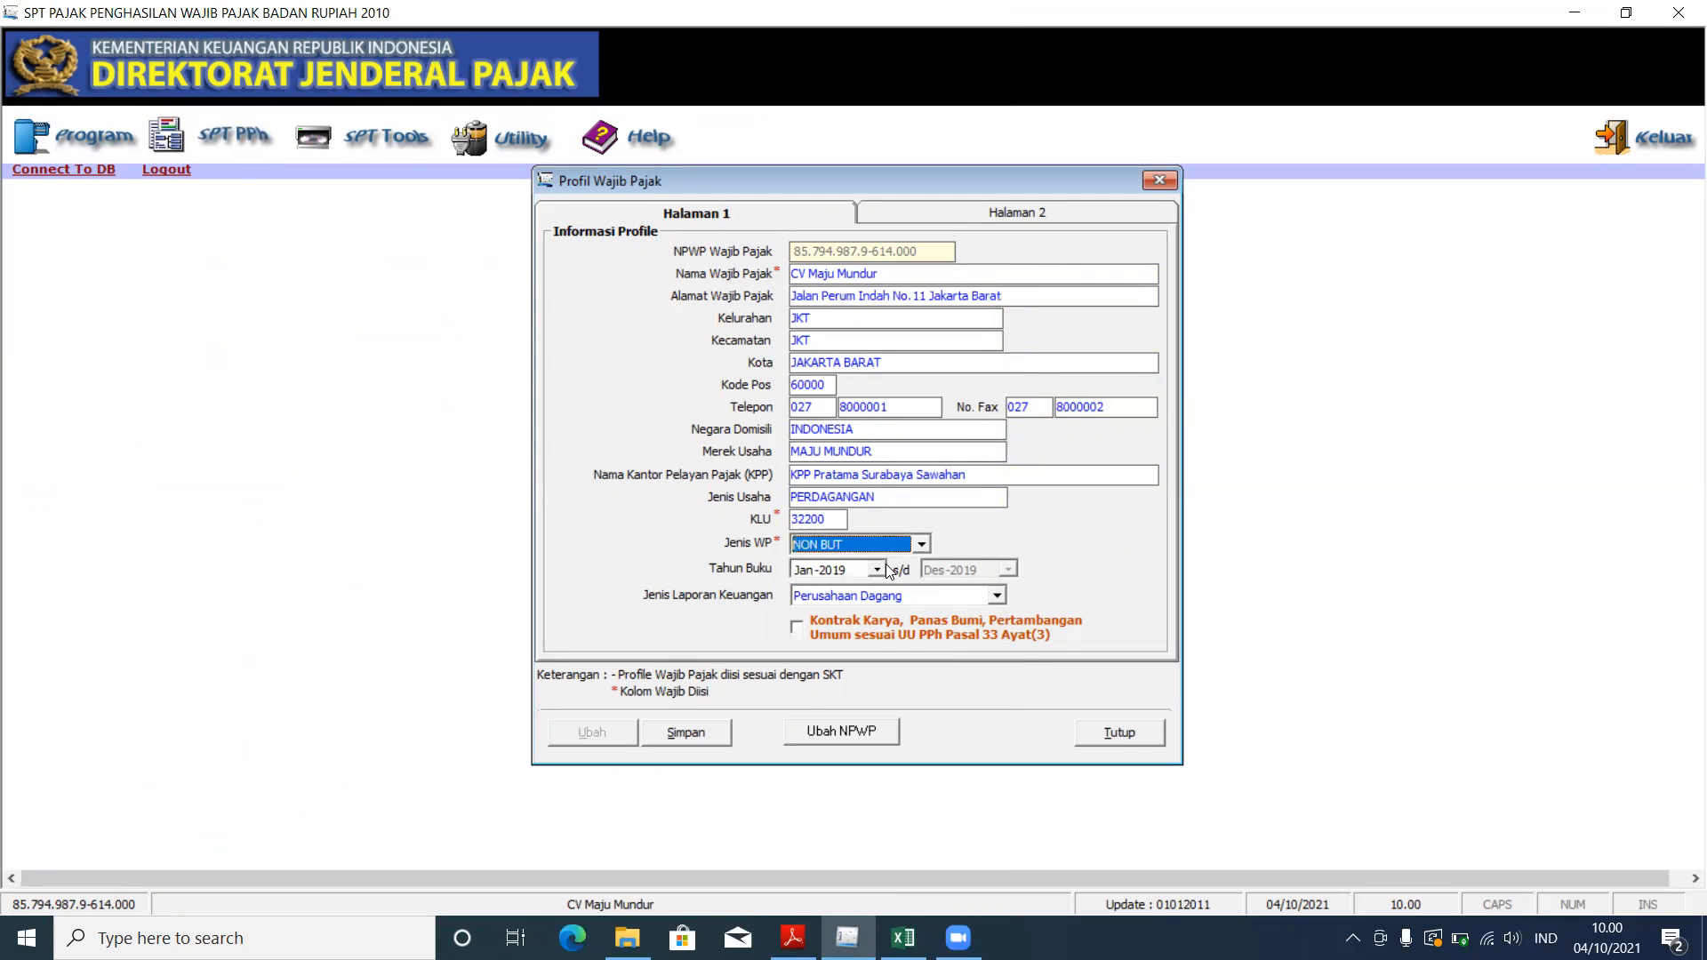
pyautogui.click(792, 938)
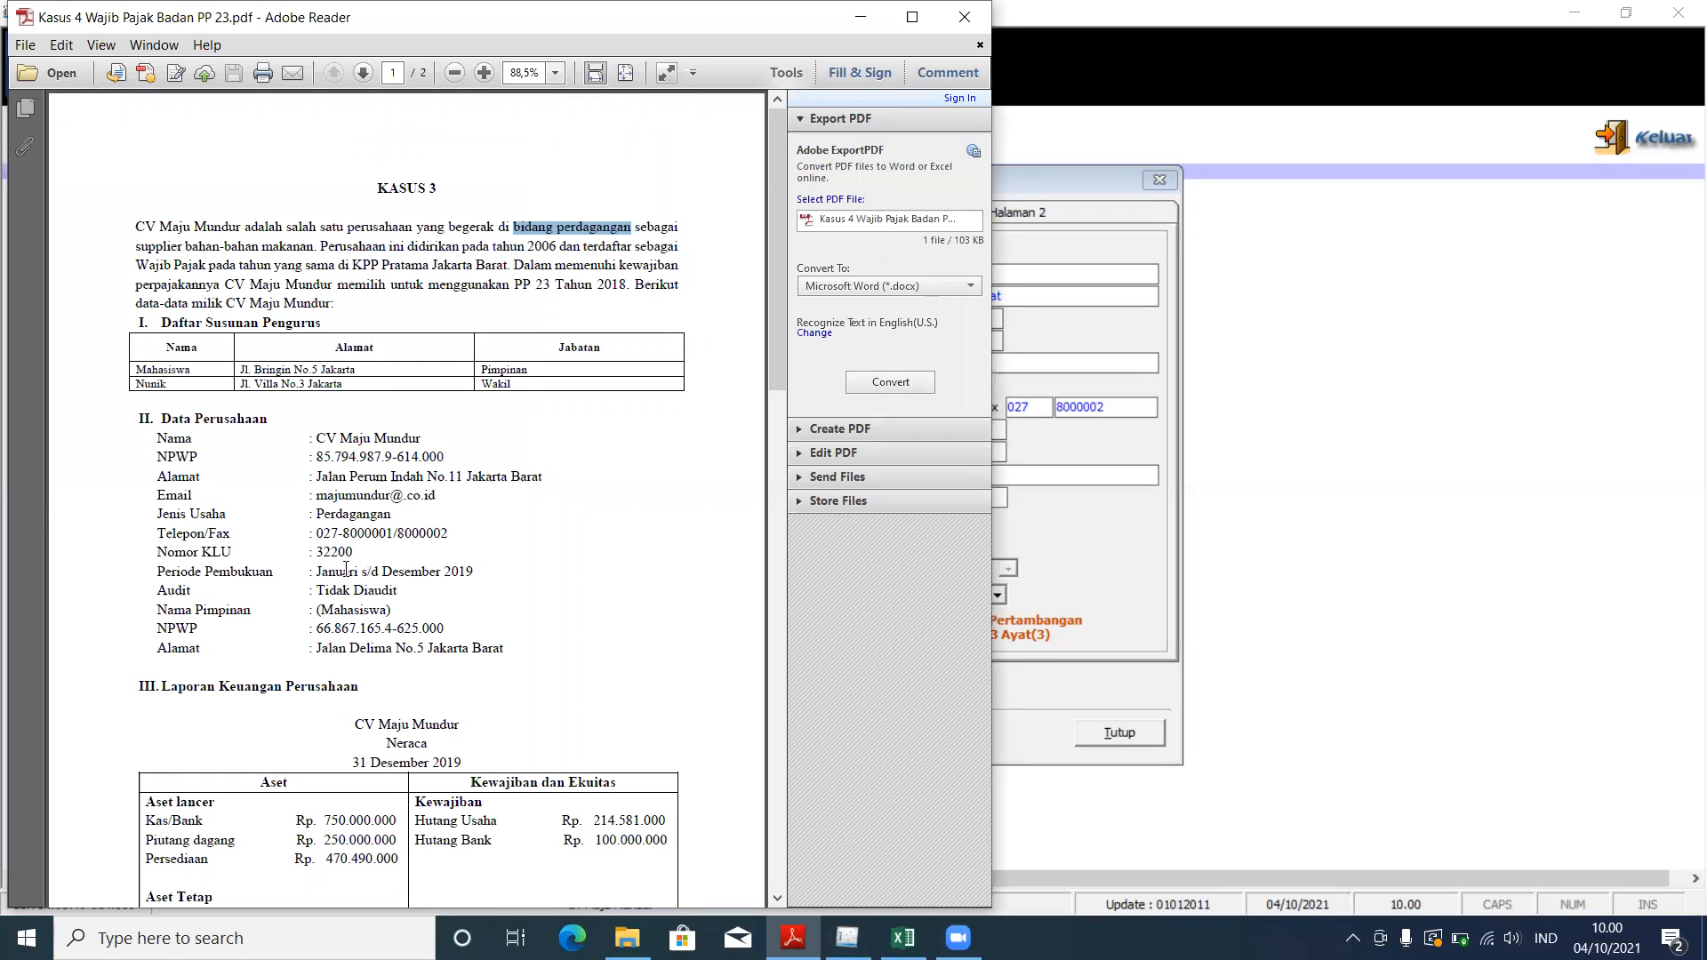
pyautogui.moveTo(311, 573); pyautogui.dragTo(475, 573)
pyautogui.click(1102, 594)
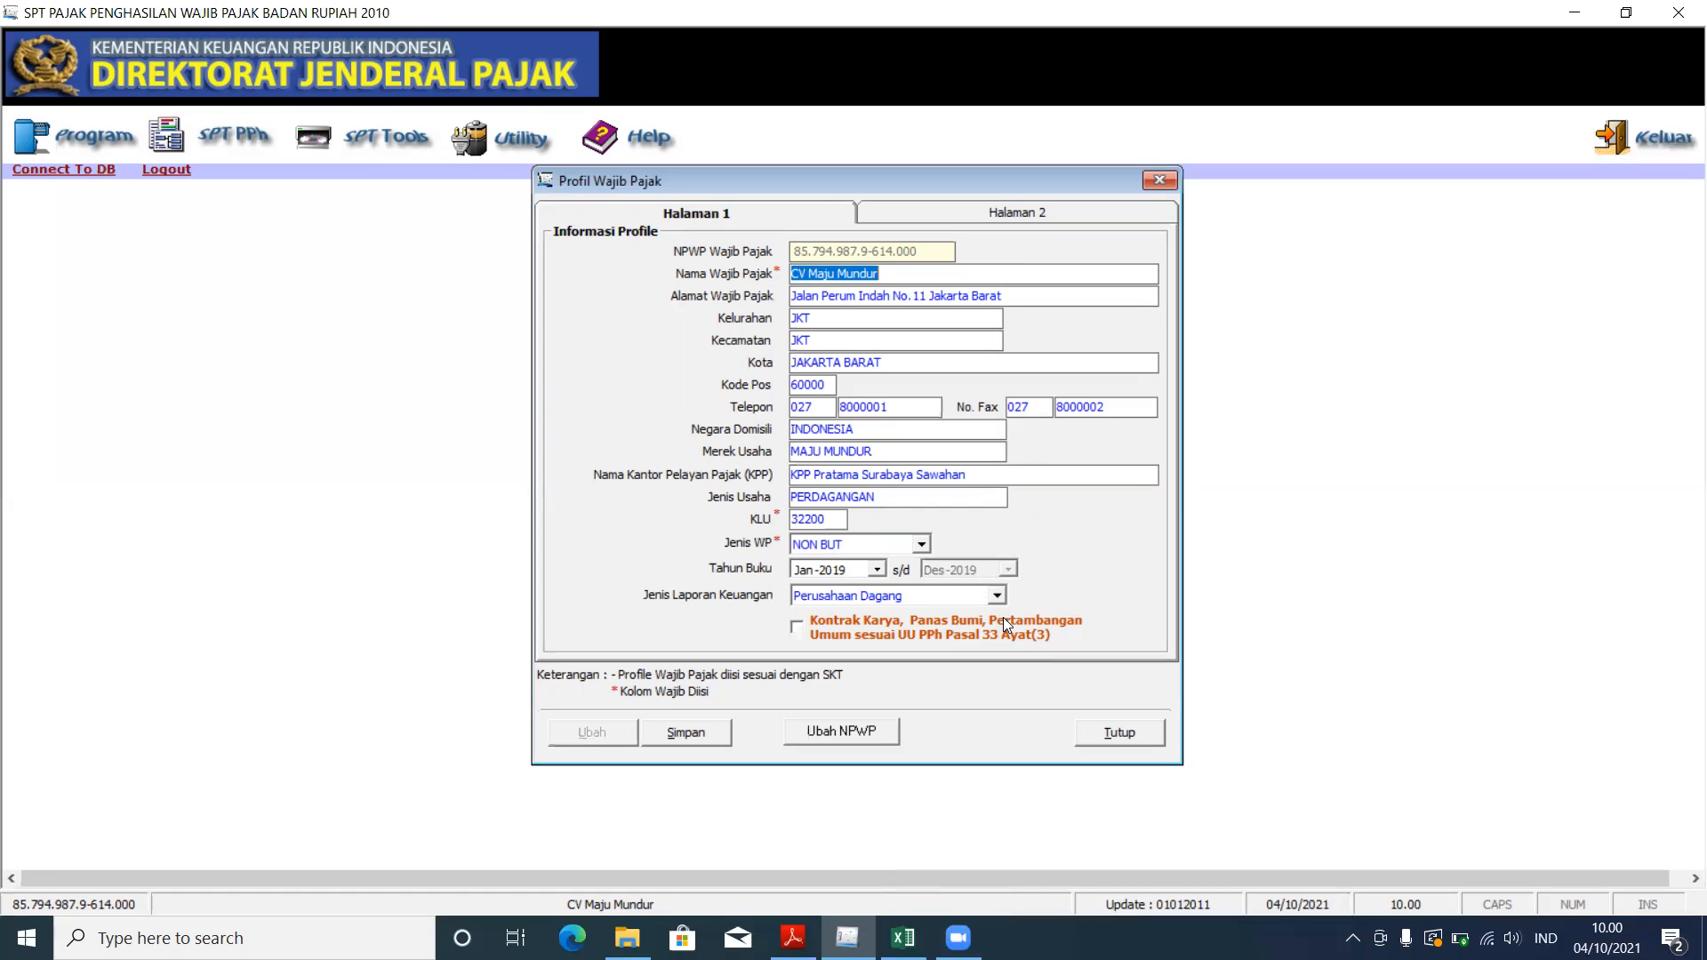
# Step: Check the Halaman 2 leader and signatory details against the case PDF
pyautogui.click(1008, 213)
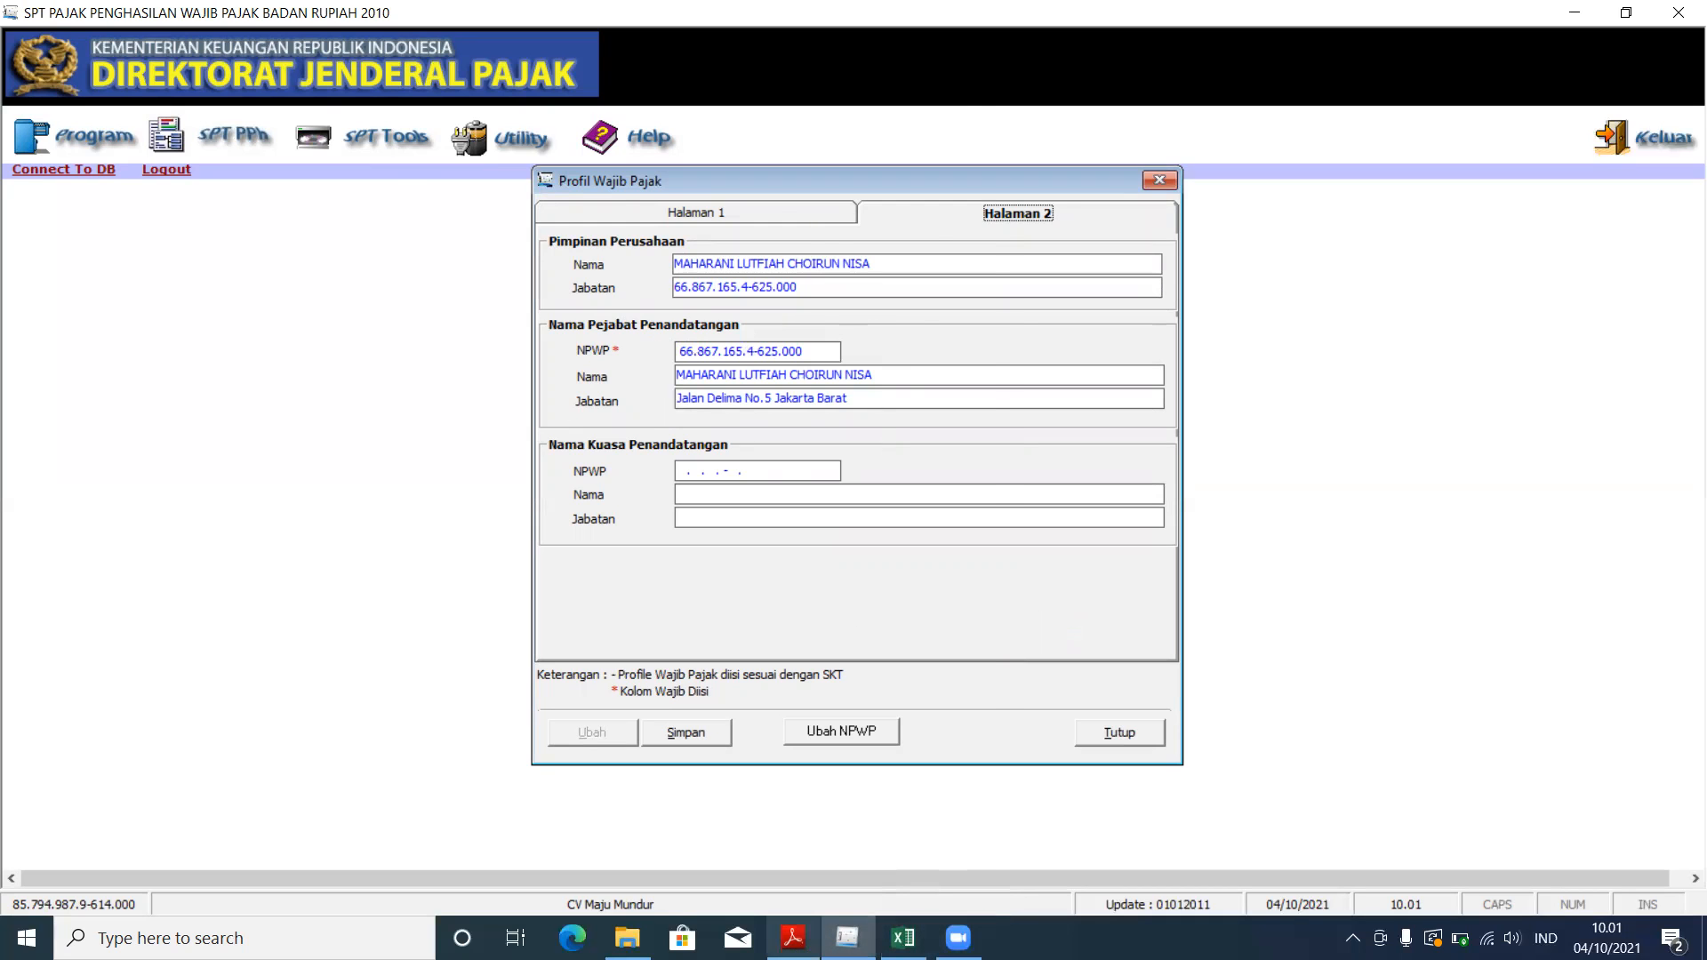
pyautogui.click(793, 938)
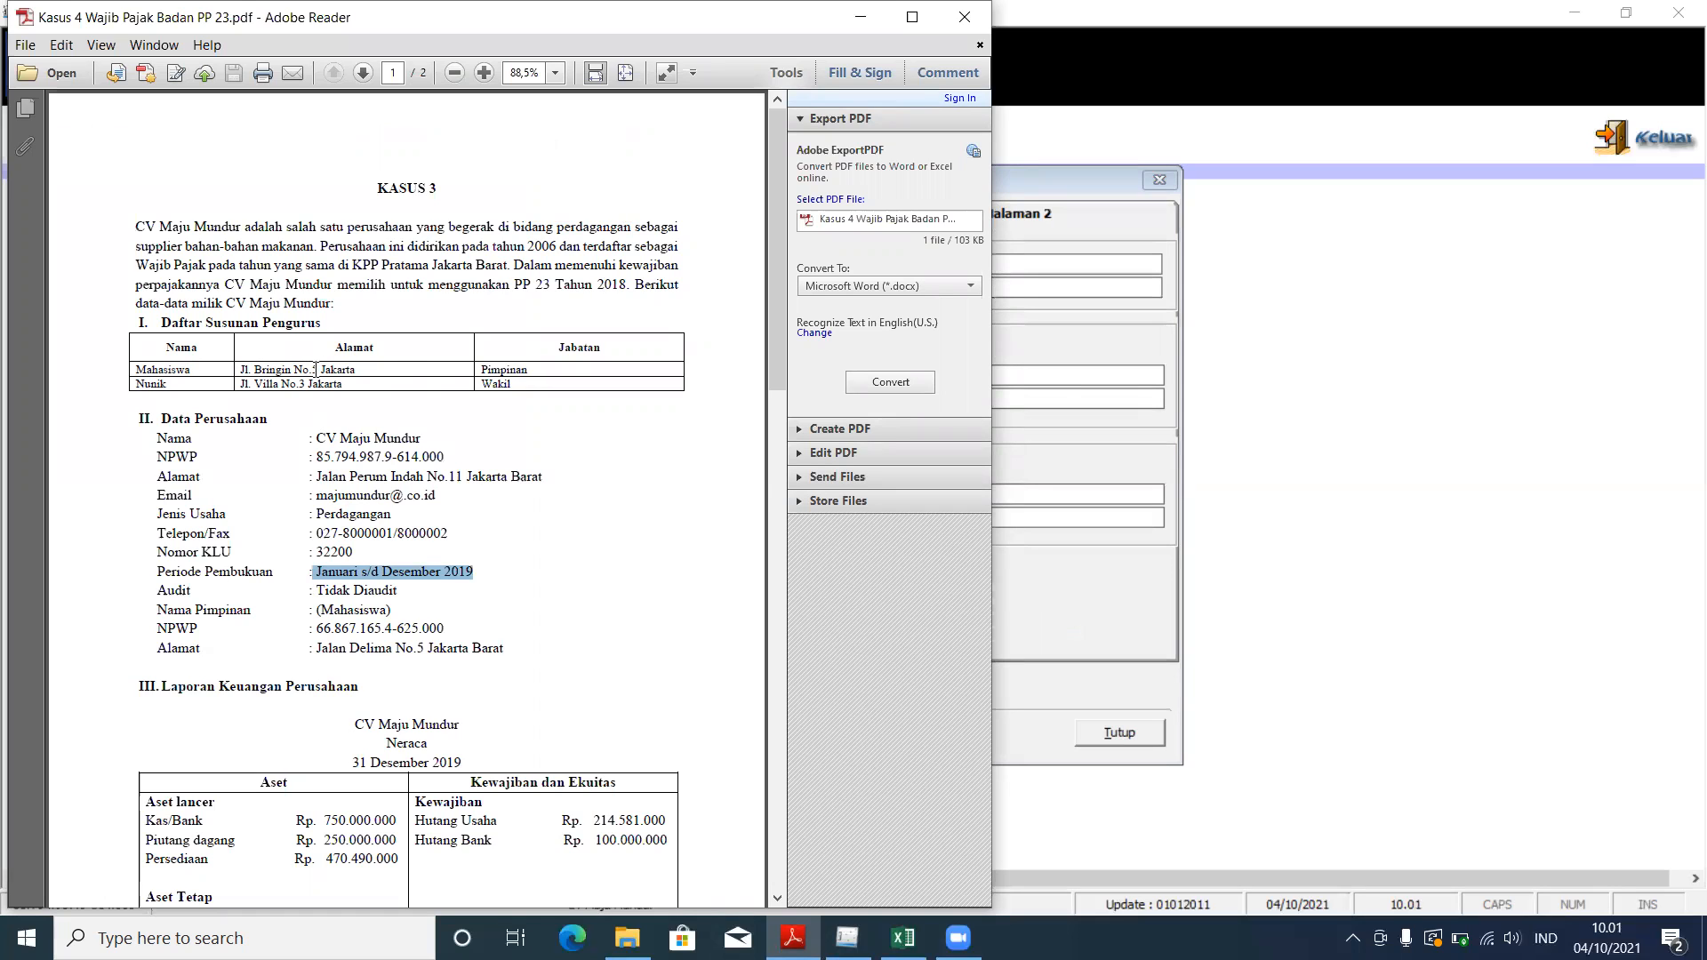
pyautogui.click(1038, 316)
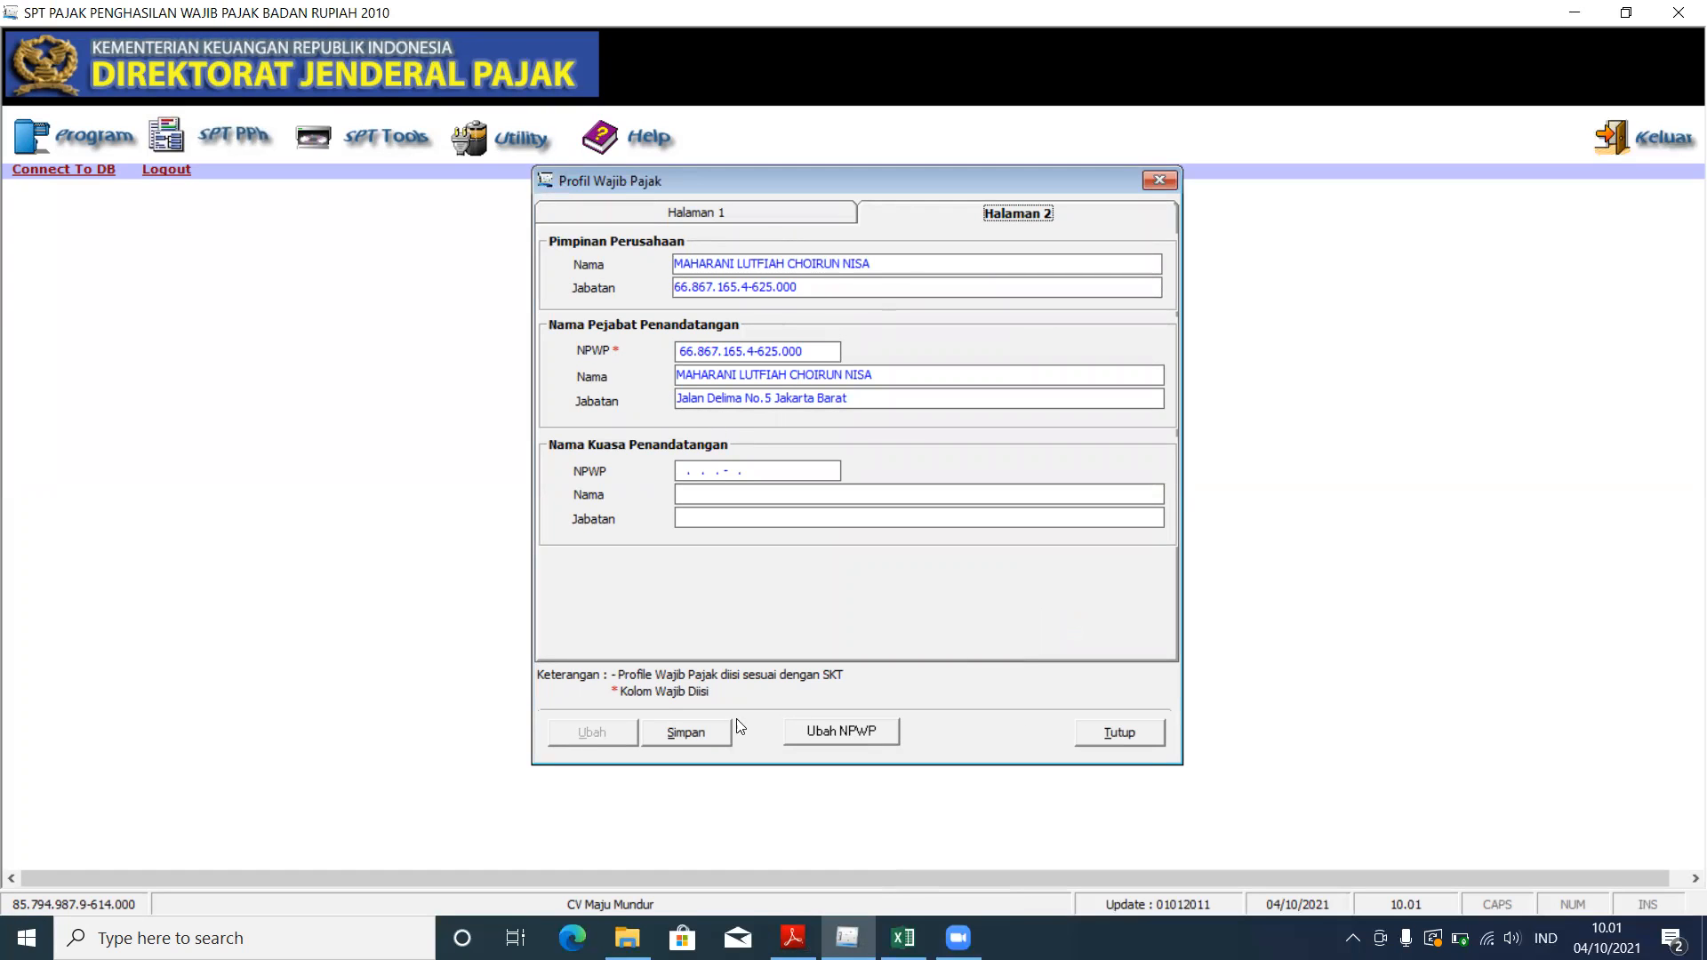
# Step: Save the taxpayer profile, acknowledge the saved message, and close it
pyautogui.click(711, 732)
pyautogui.click(797, 547)
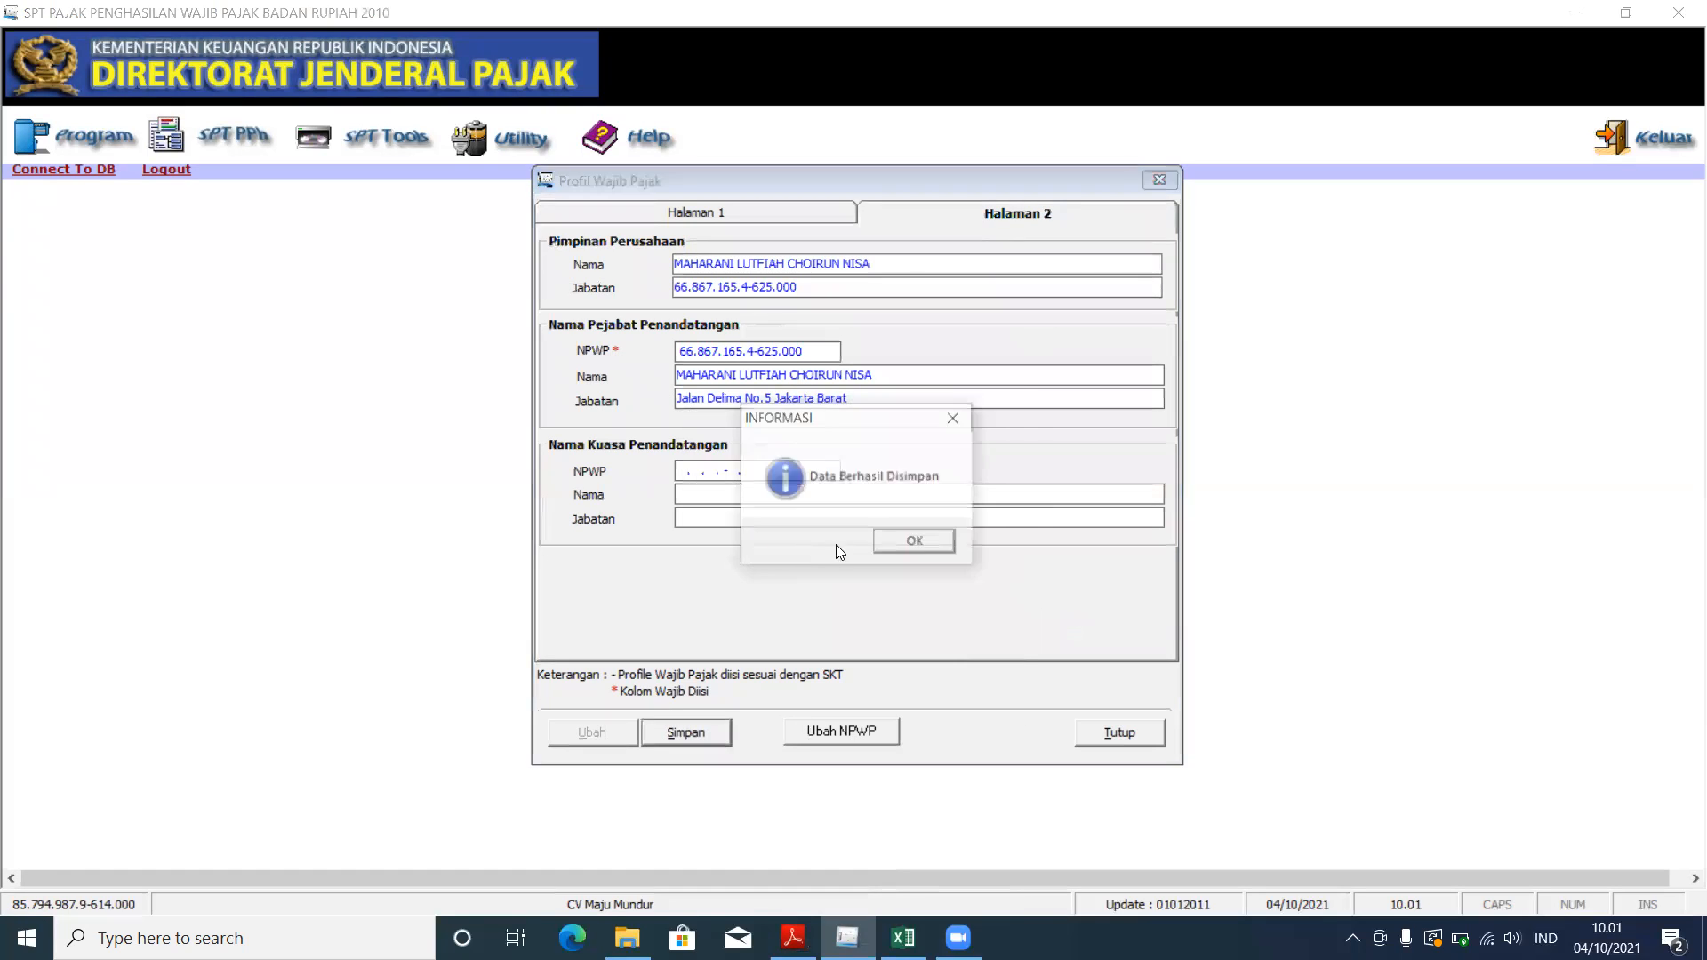
pyautogui.click(915, 542)
pyautogui.click(1159, 181)
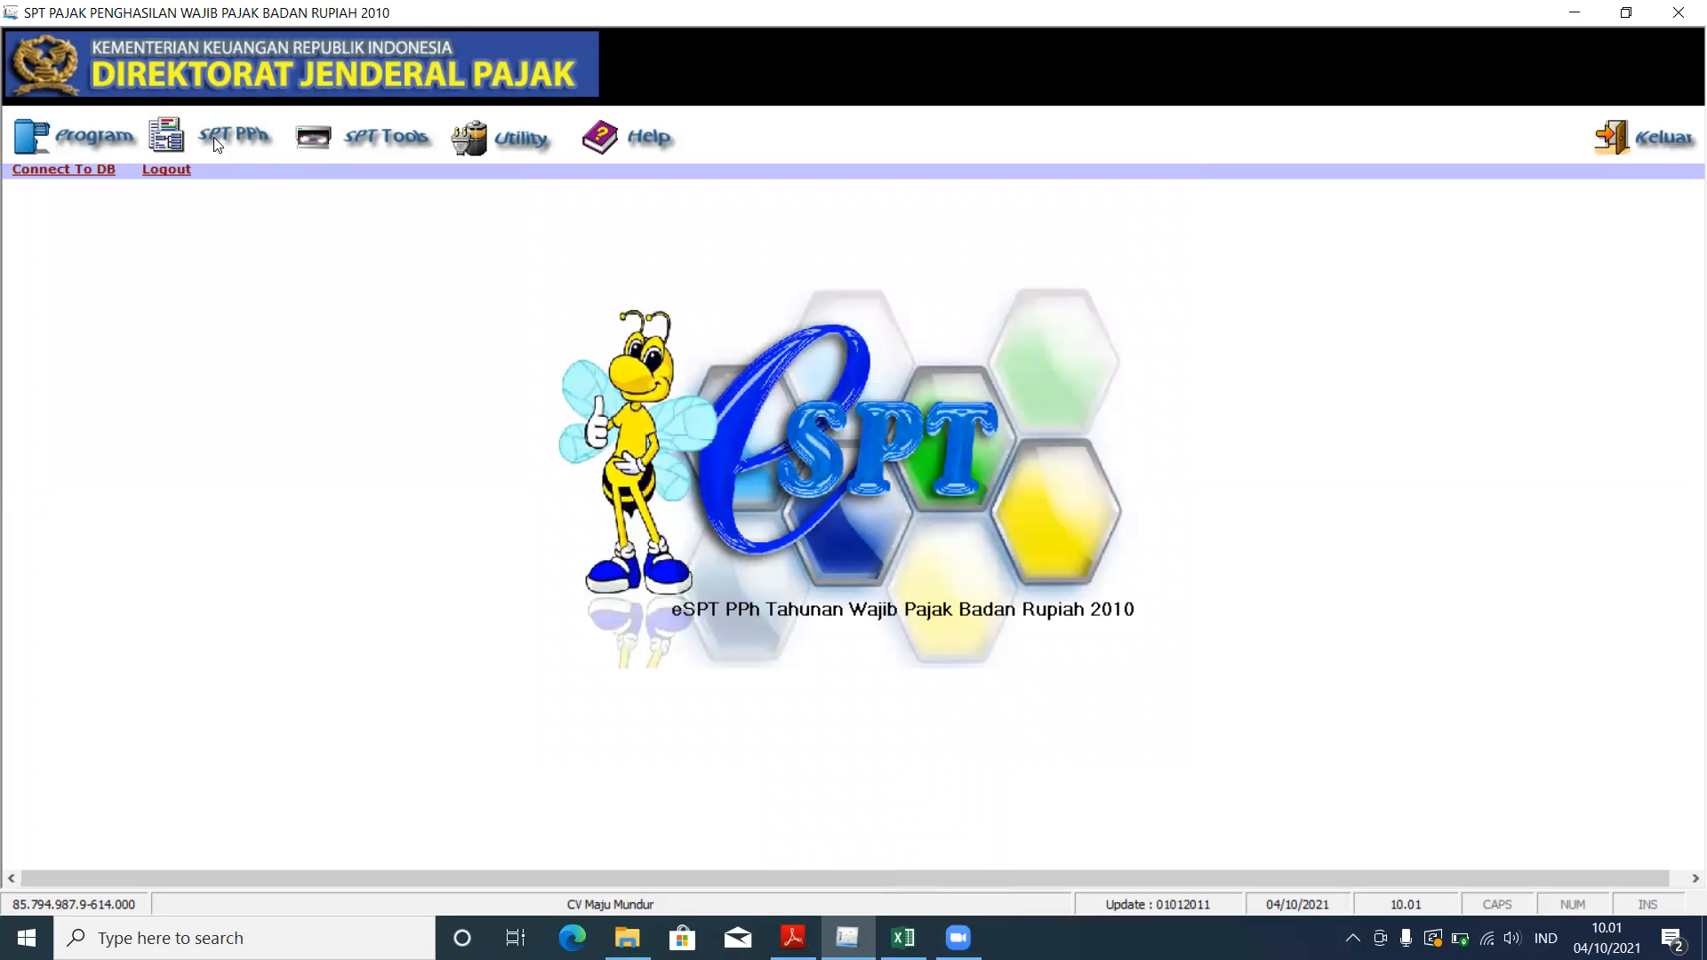
# Step: Open CV Maju Mundur's existing 2019 SPT, correction 0, for editing
pyautogui.click(113, 142)
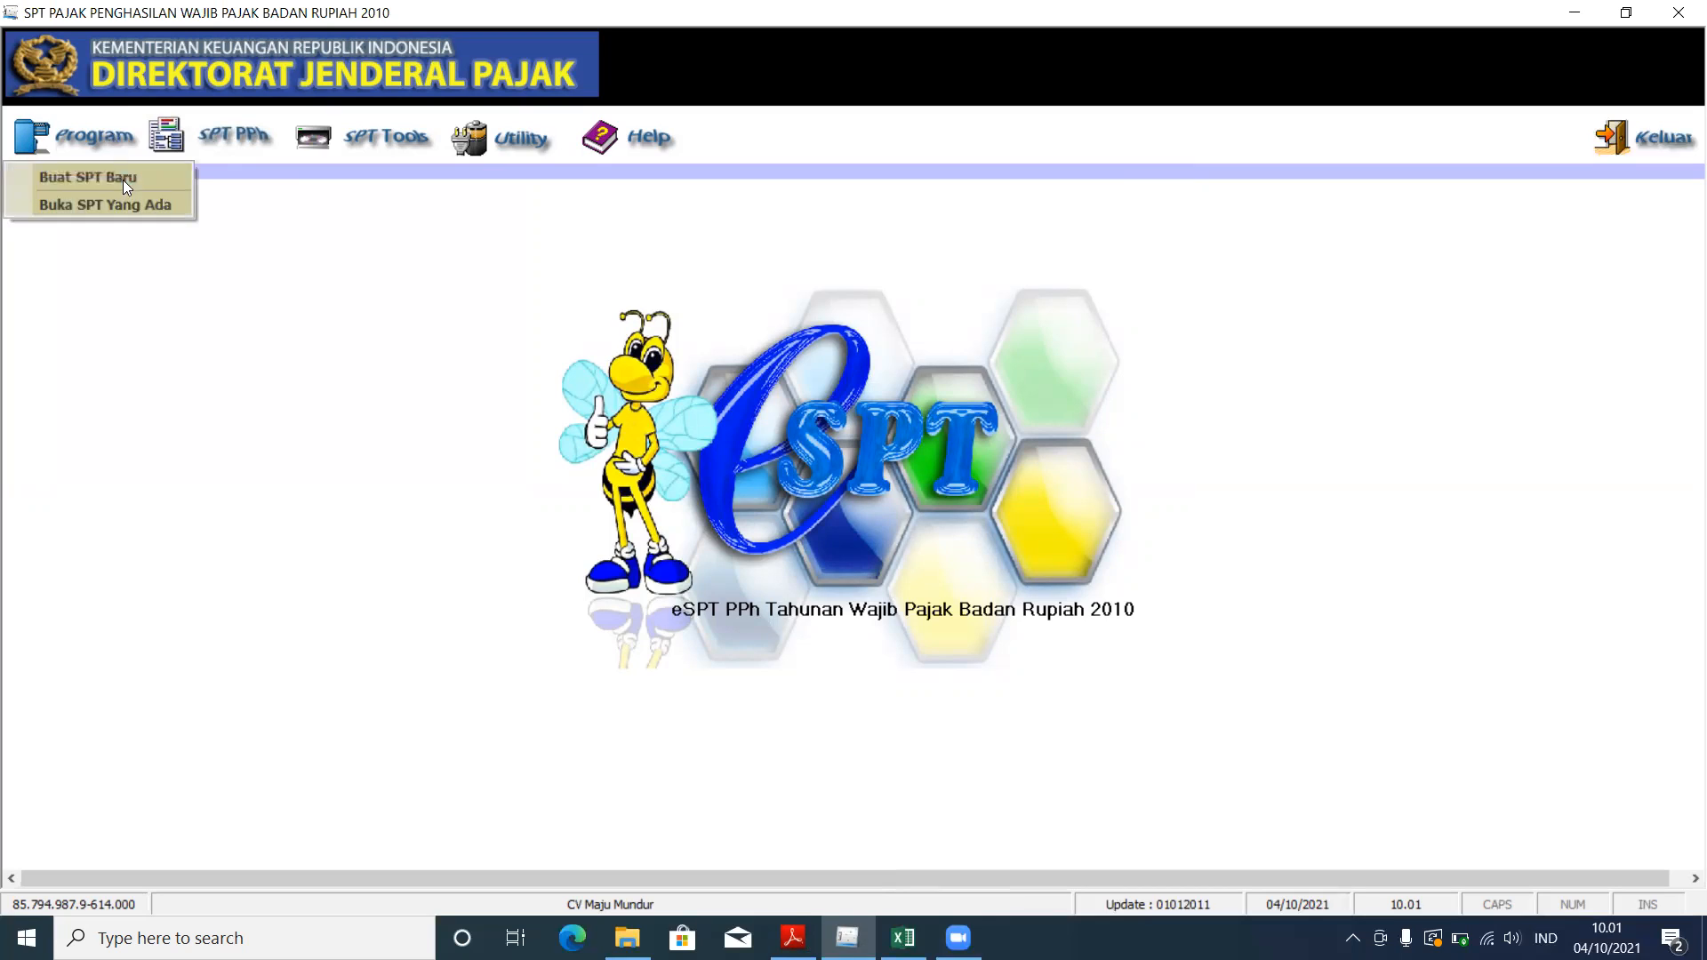
pyautogui.click(126, 199)
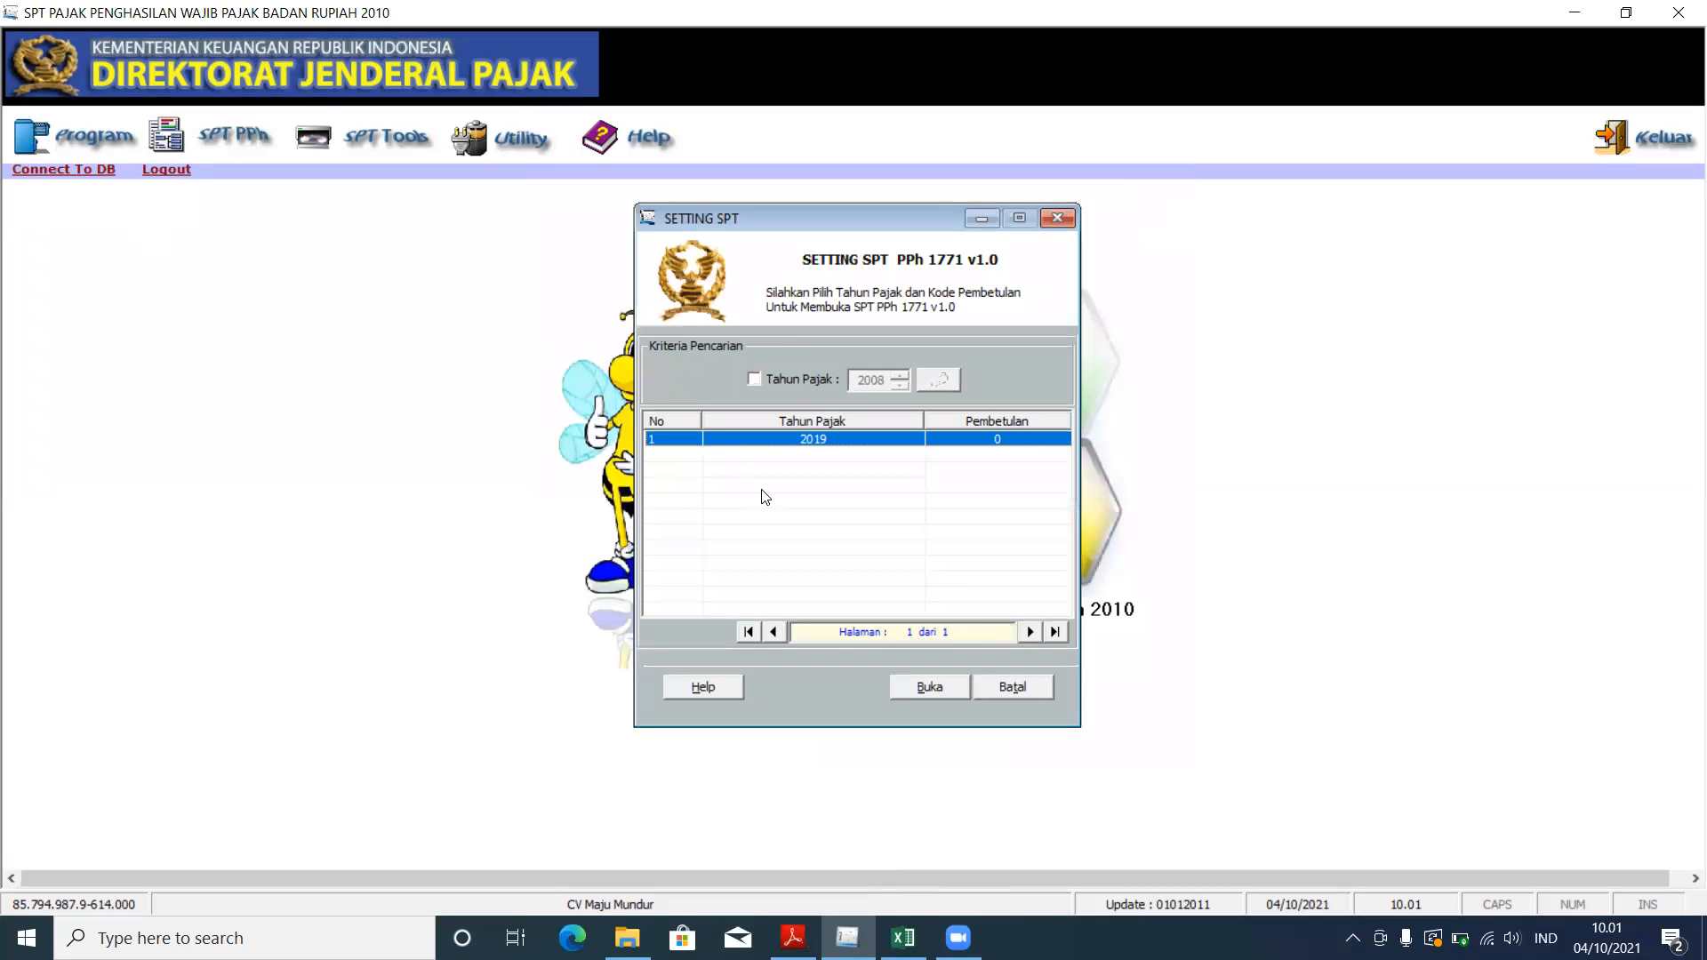
pyautogui.click(935, 699)
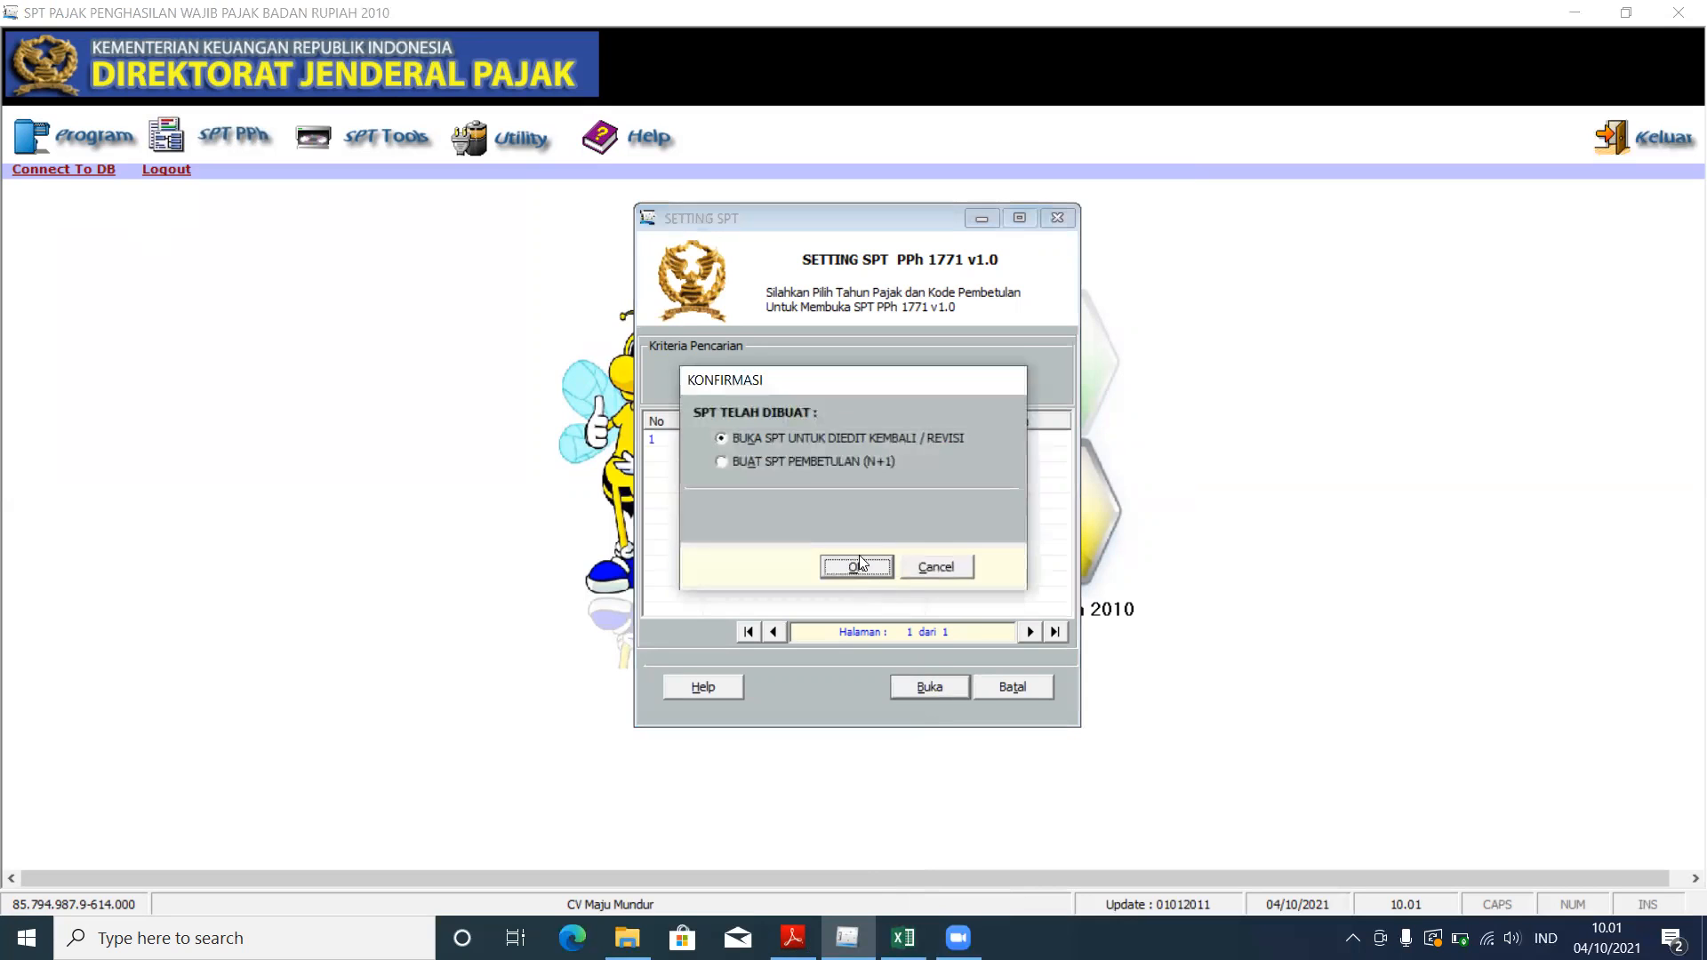
pyautogui.click(848, 560)
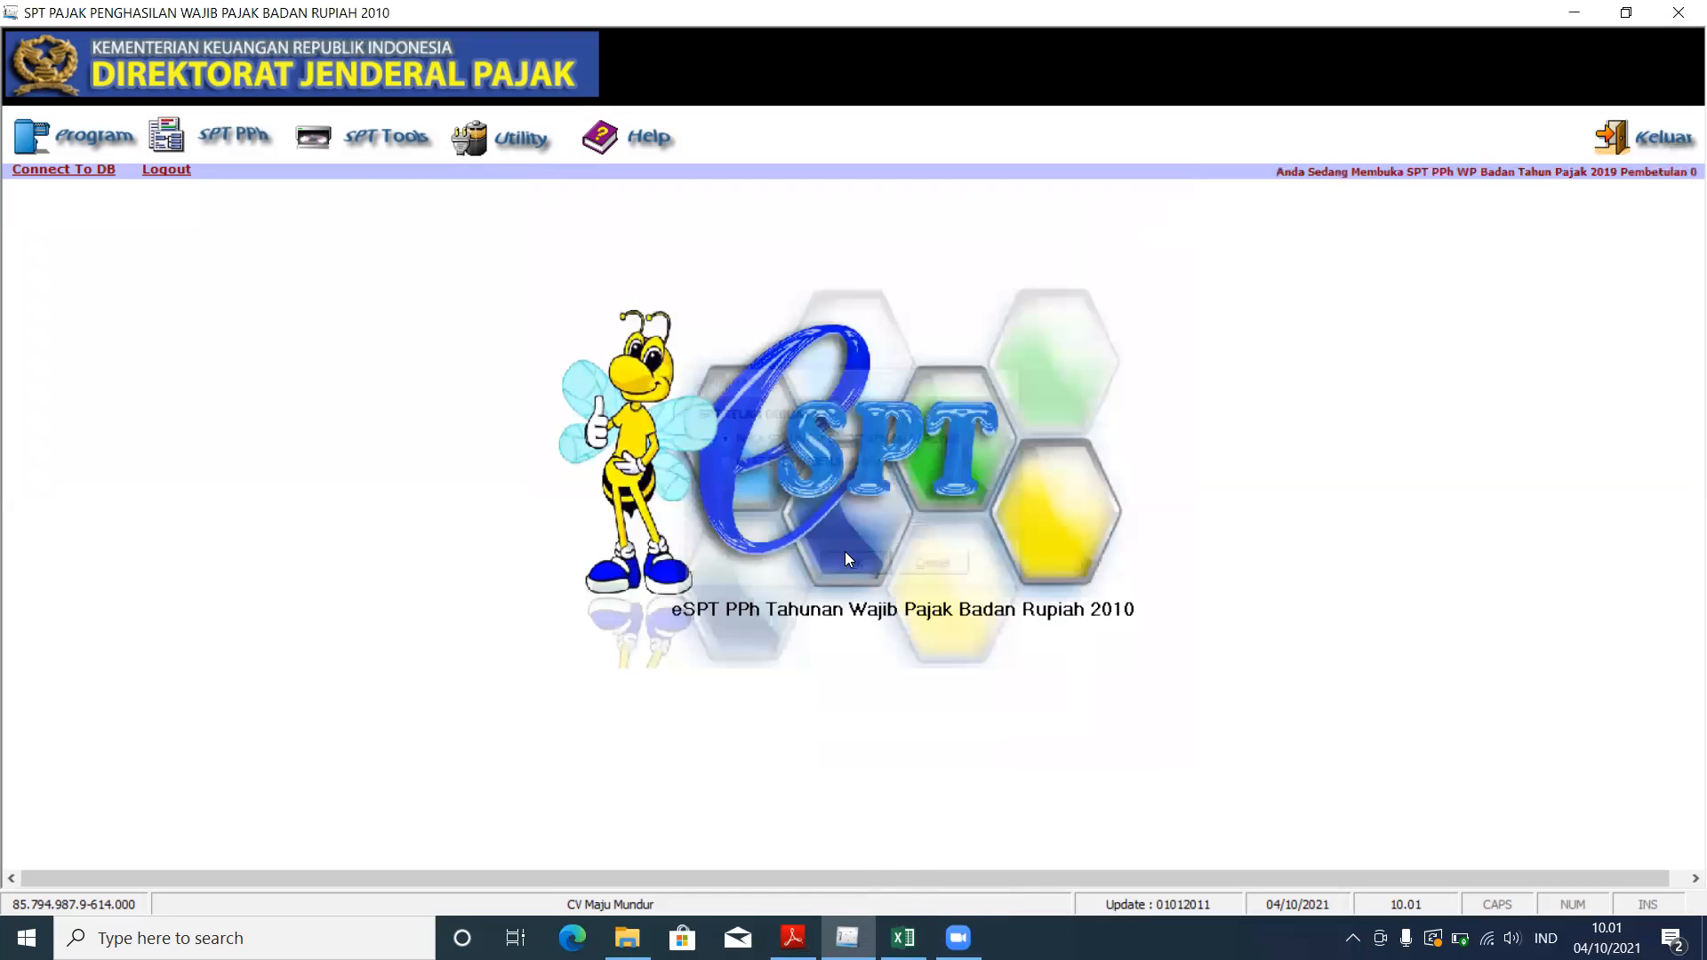
# Step: Consult the case PDF, then bring e-SPT forward with the SPT PPh form list showing
pyautogui.click(213, 145)
pyautogui.moveTo(275, 204)
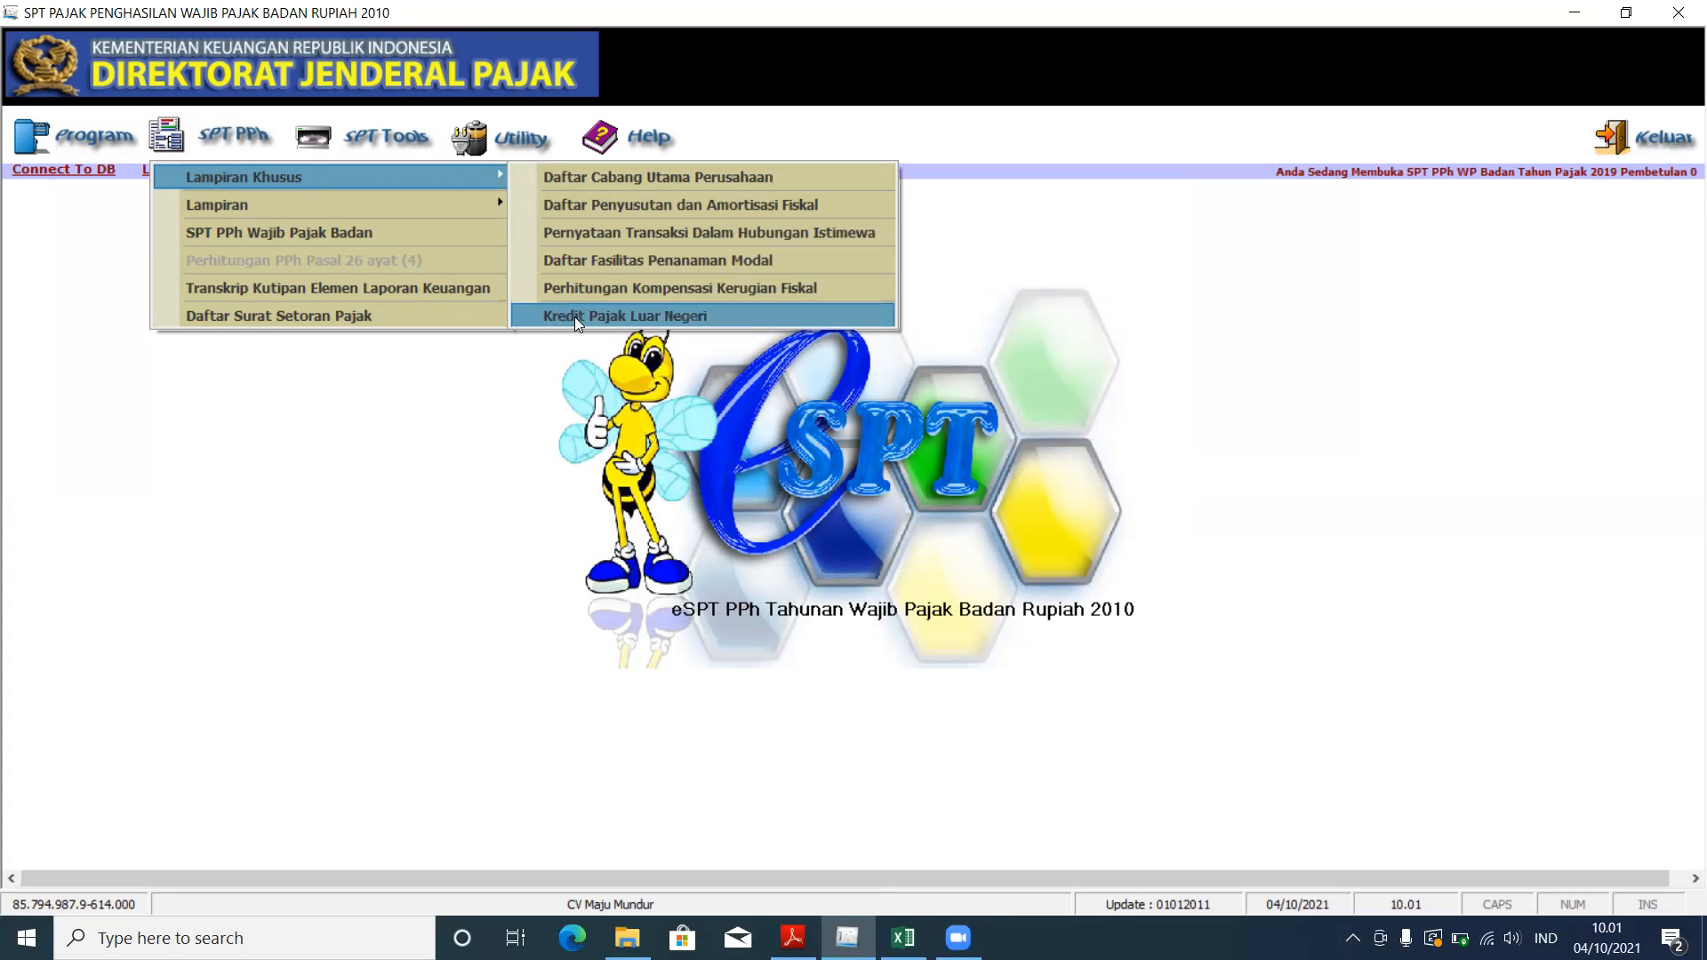
pyautogui.click(793, 938)
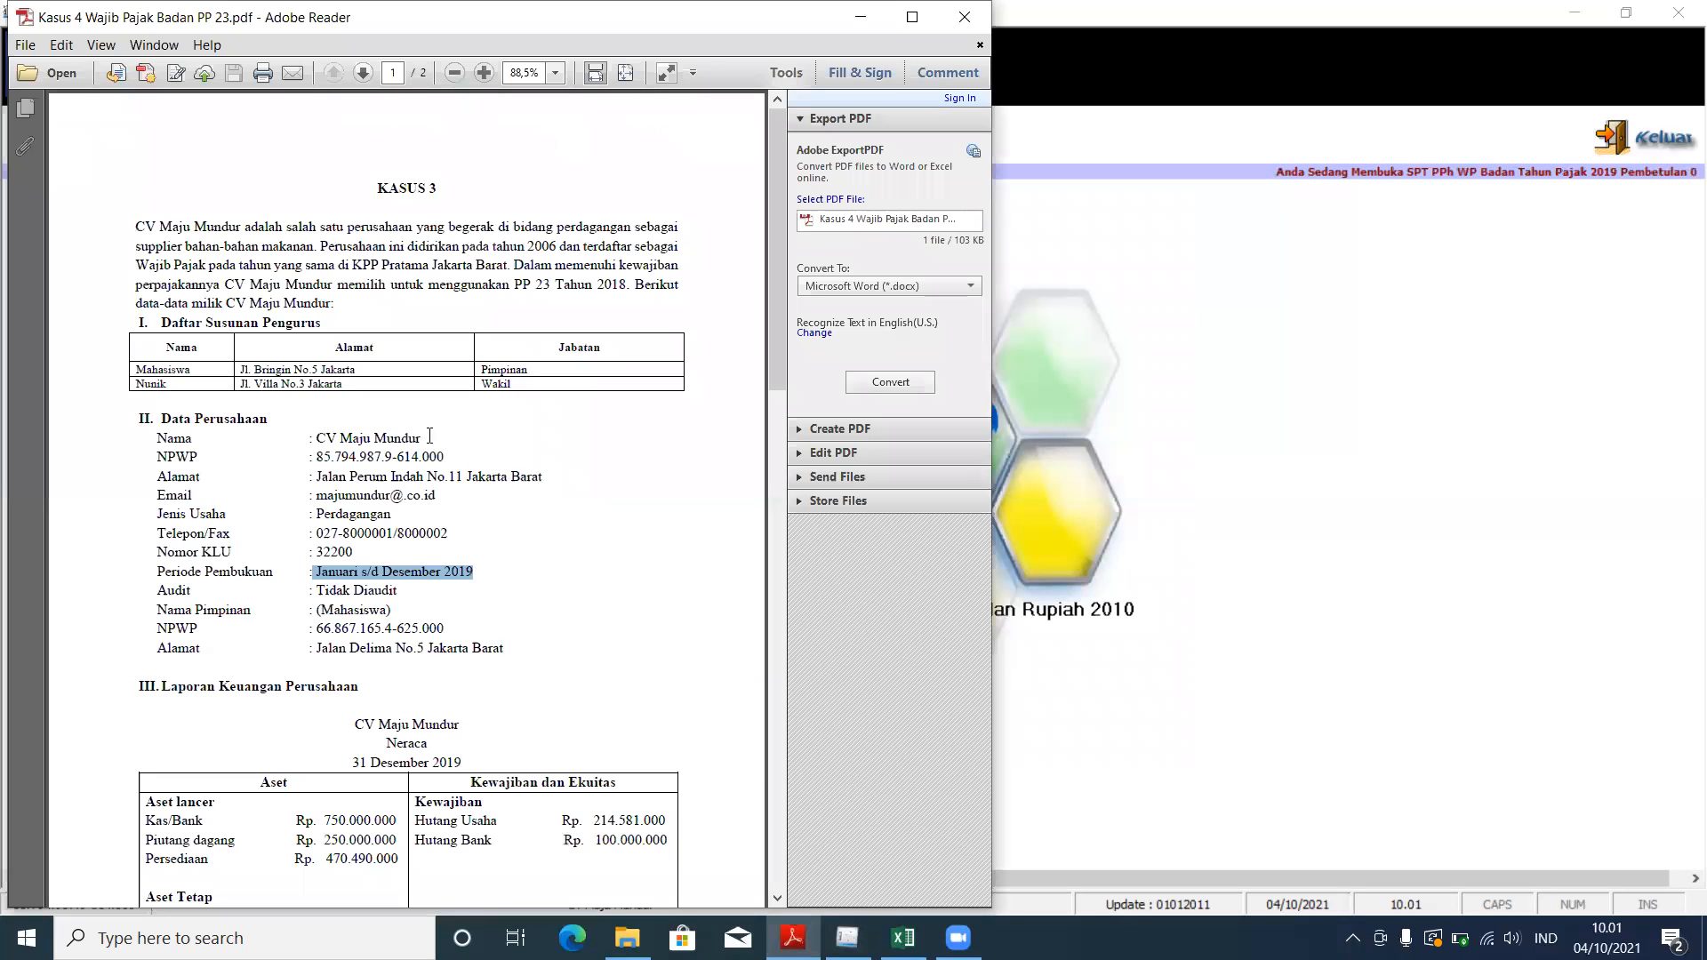
pyautogui.scroll(-5, 379, 455)
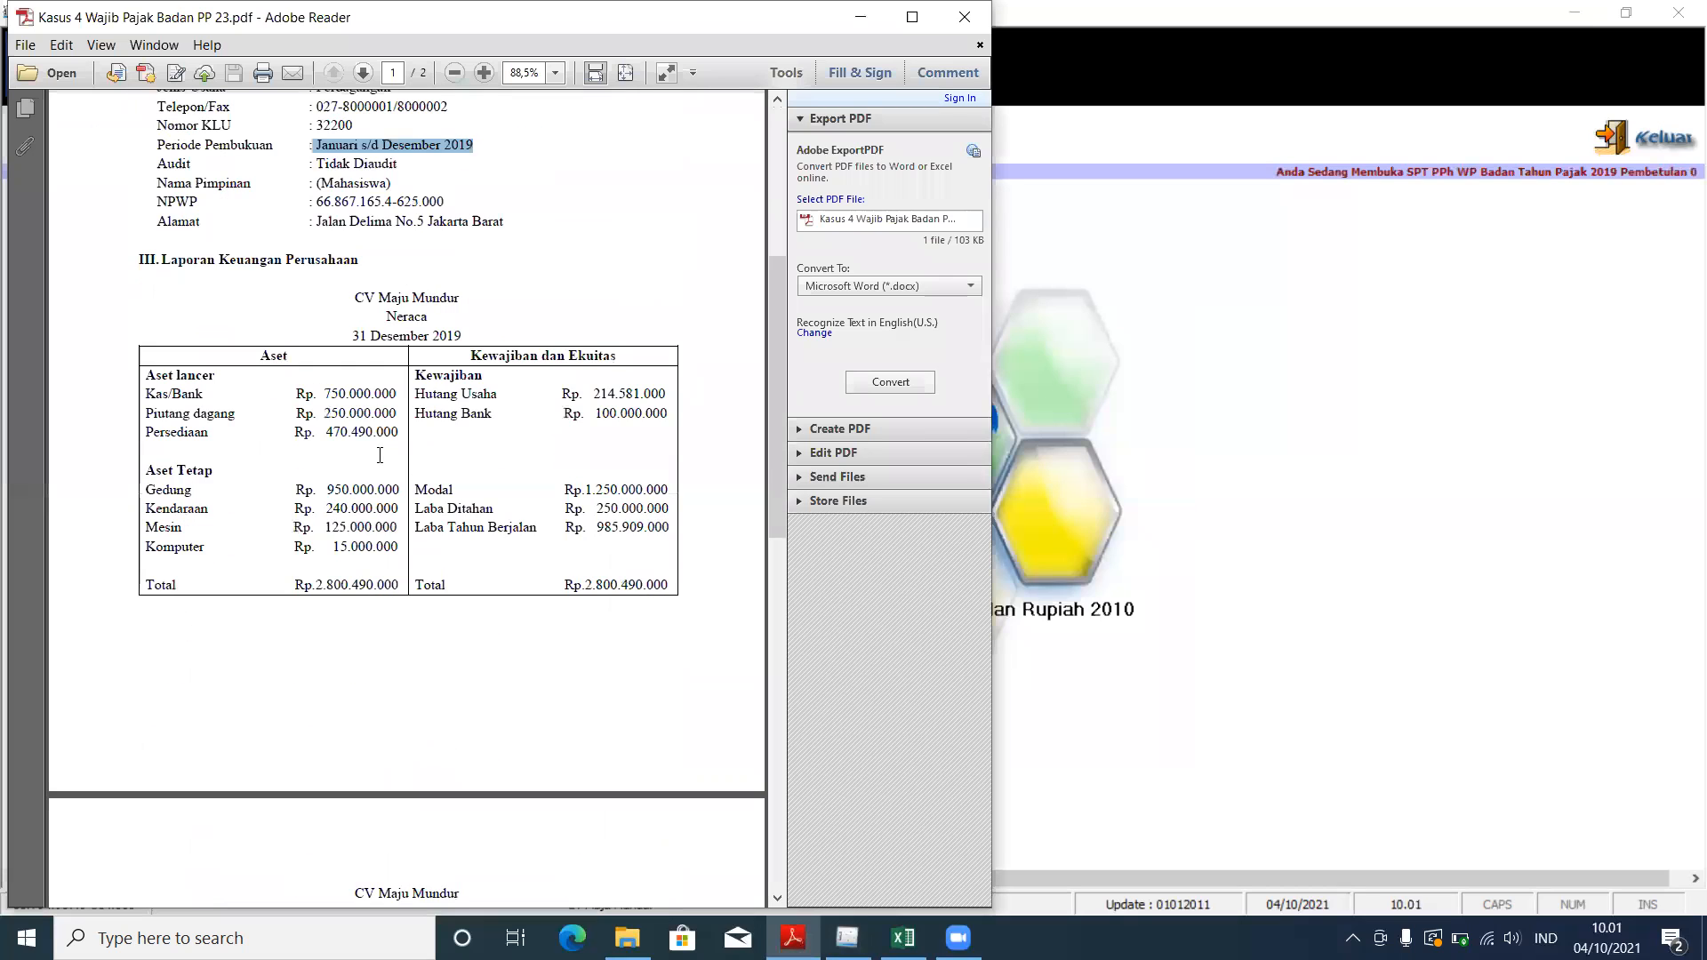
pyautogui.scroll(-2, 333, 347)
pyautogui.scroll(1, 334, 344)
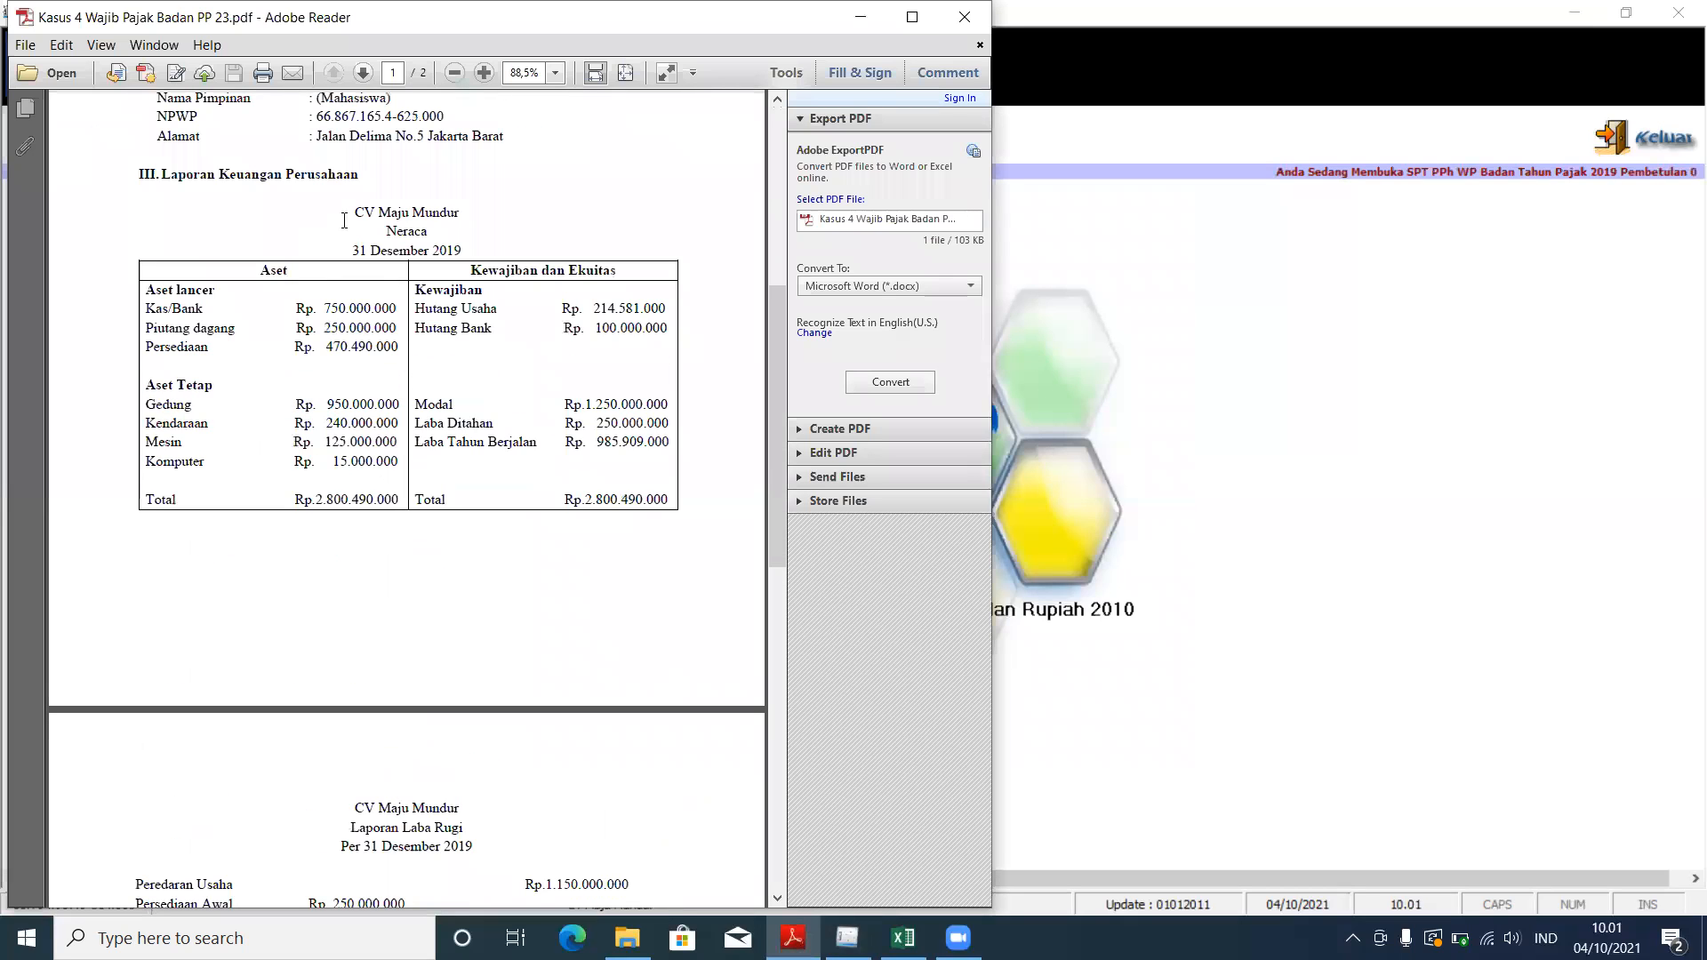
pyautogui.click(1150, 360)
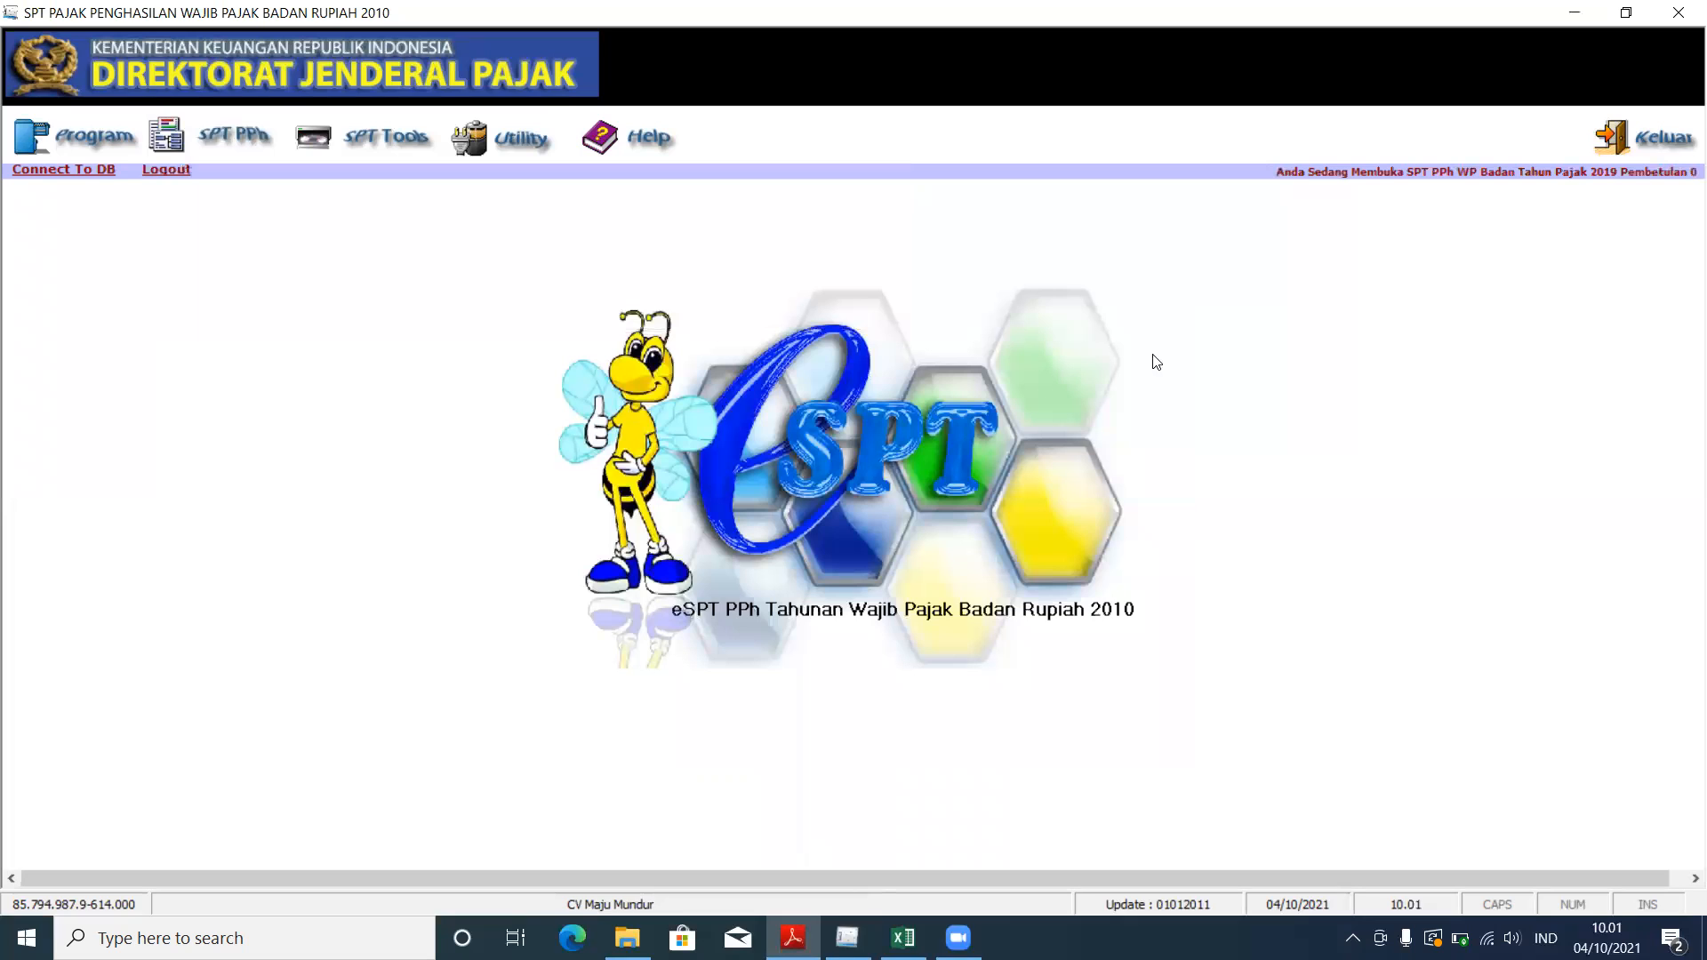
pyautogui.click(211, 131)
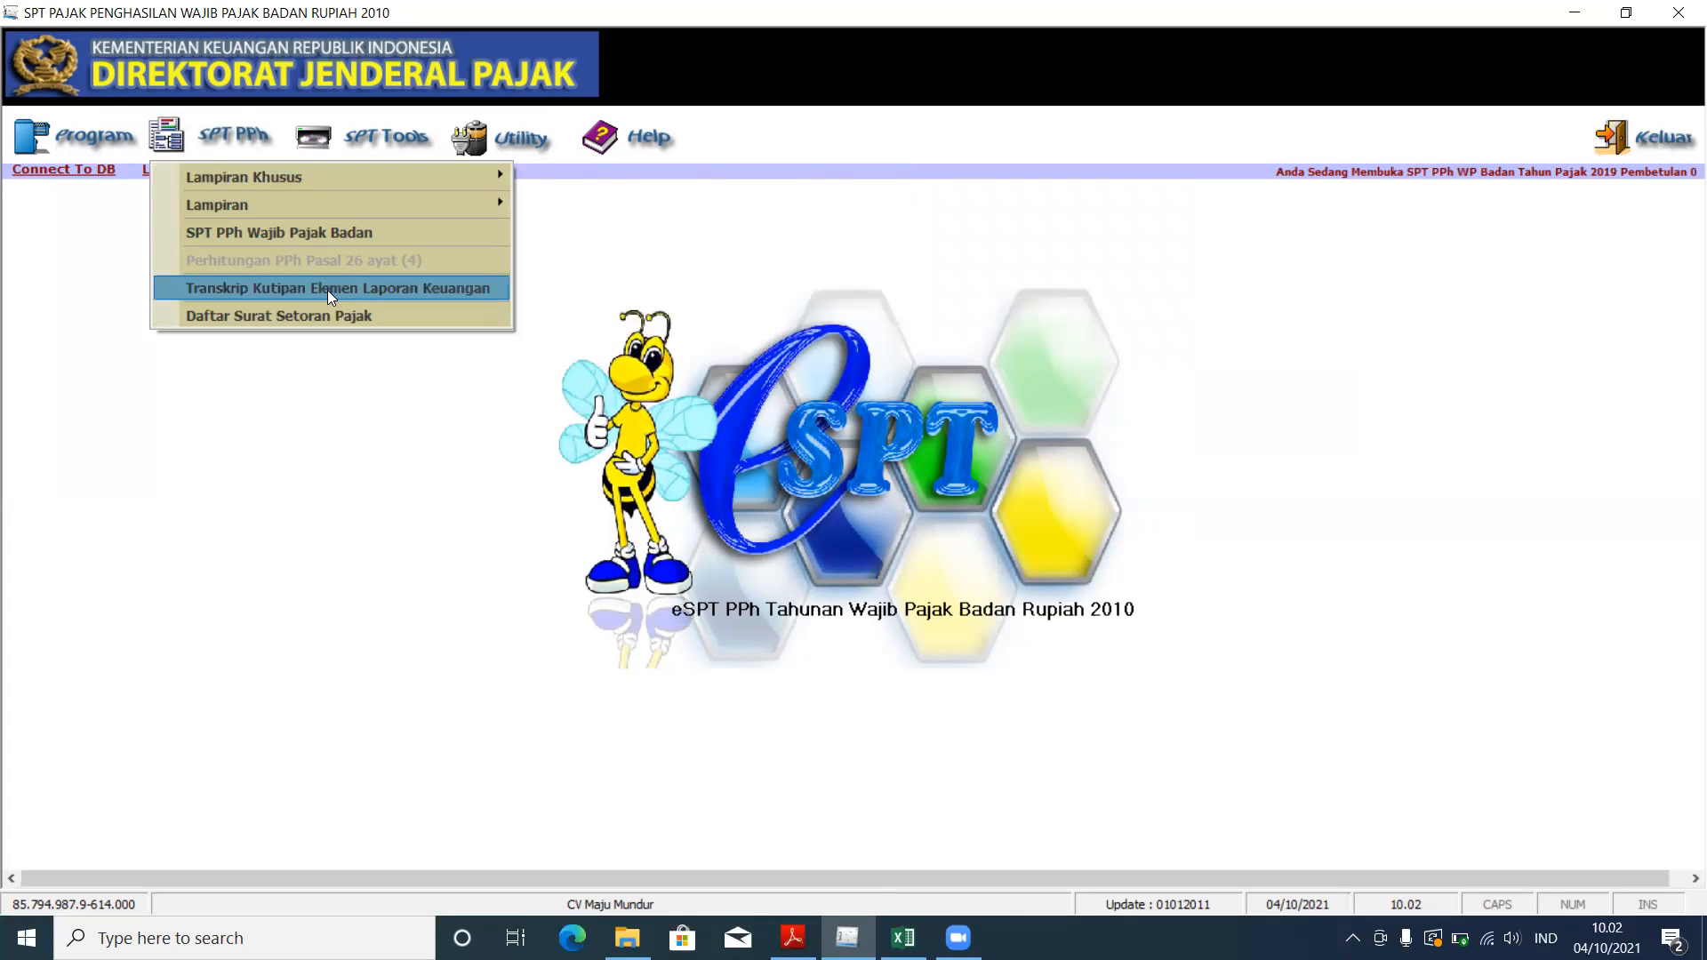
# Step: Open the LK 8A-2 financial statement transcript and check the Kas/Bank amount in the PDF
pyautogui.click(327, 290)
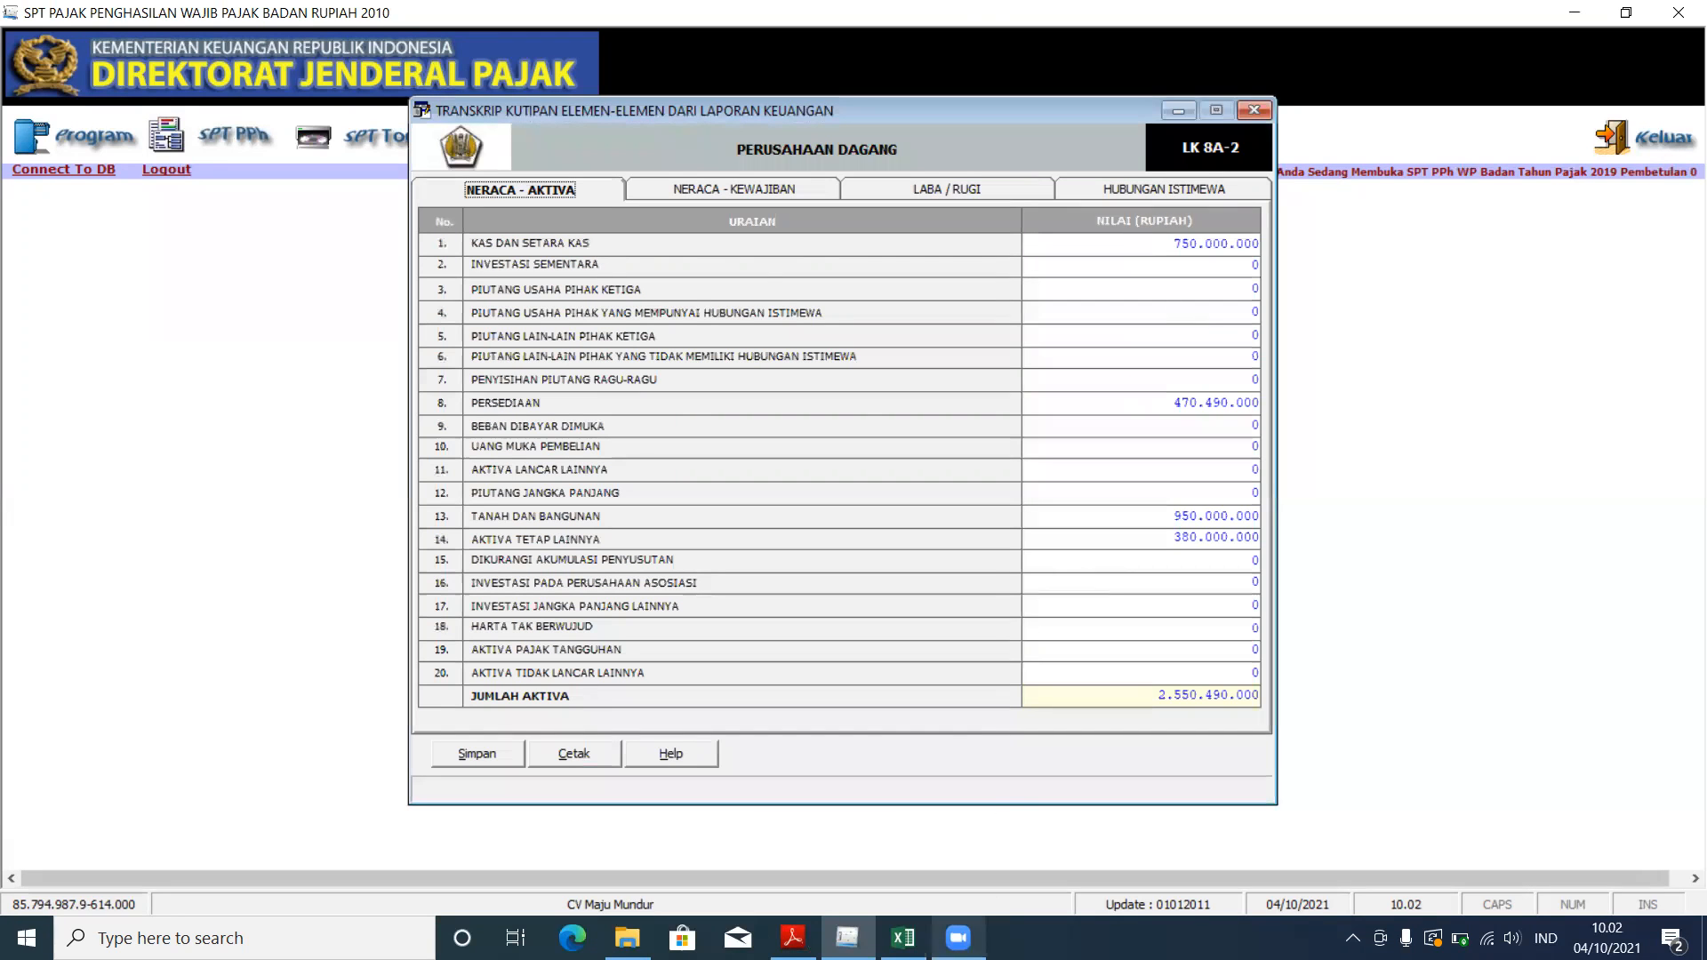
pyautogui.click(793, 937)
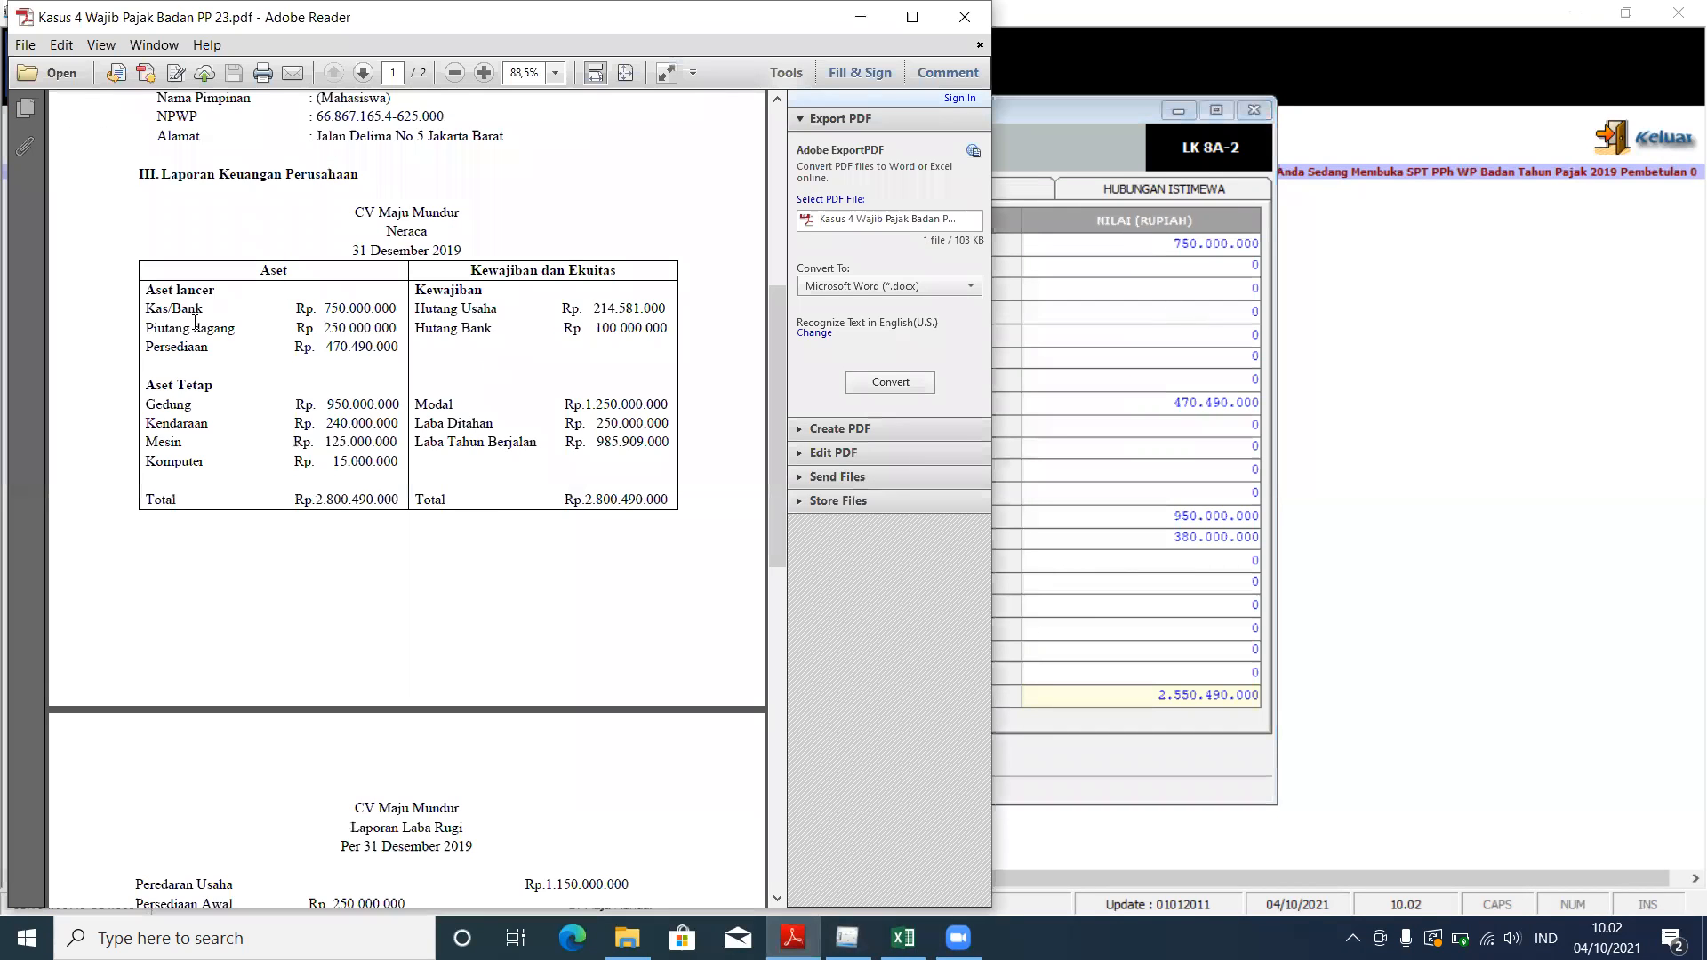
pyautogui.moveTo(145, 307); pyautogui.dragTo(402, 311)
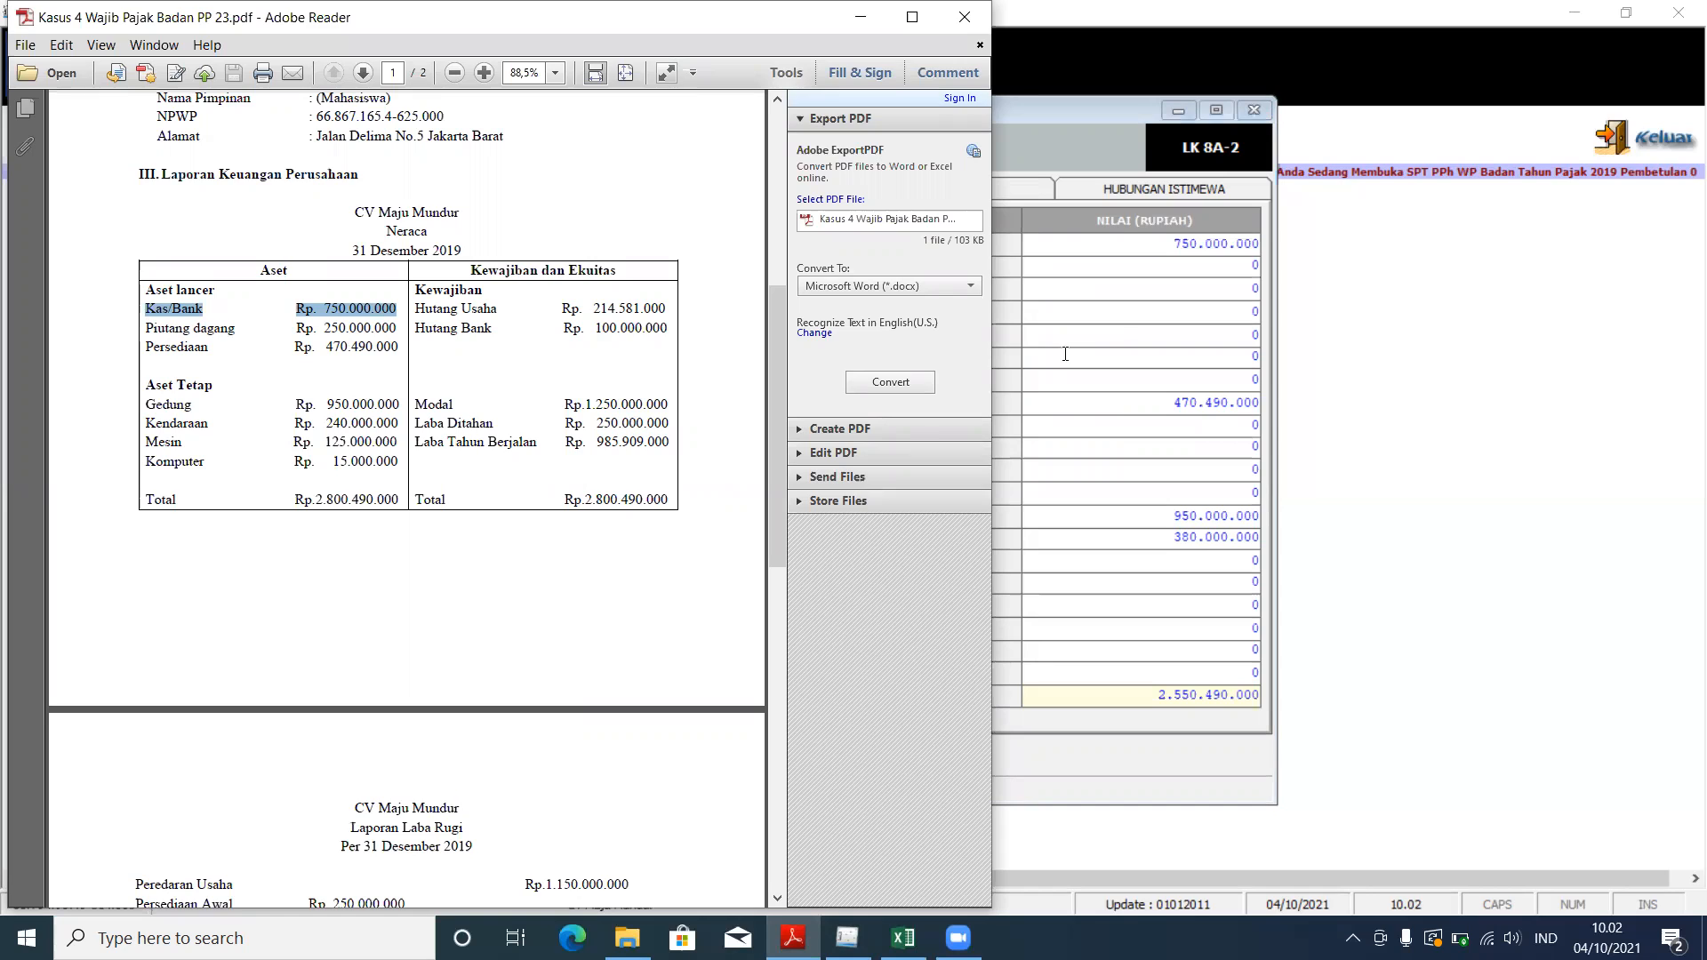
pyautogui.click(1023, 355)
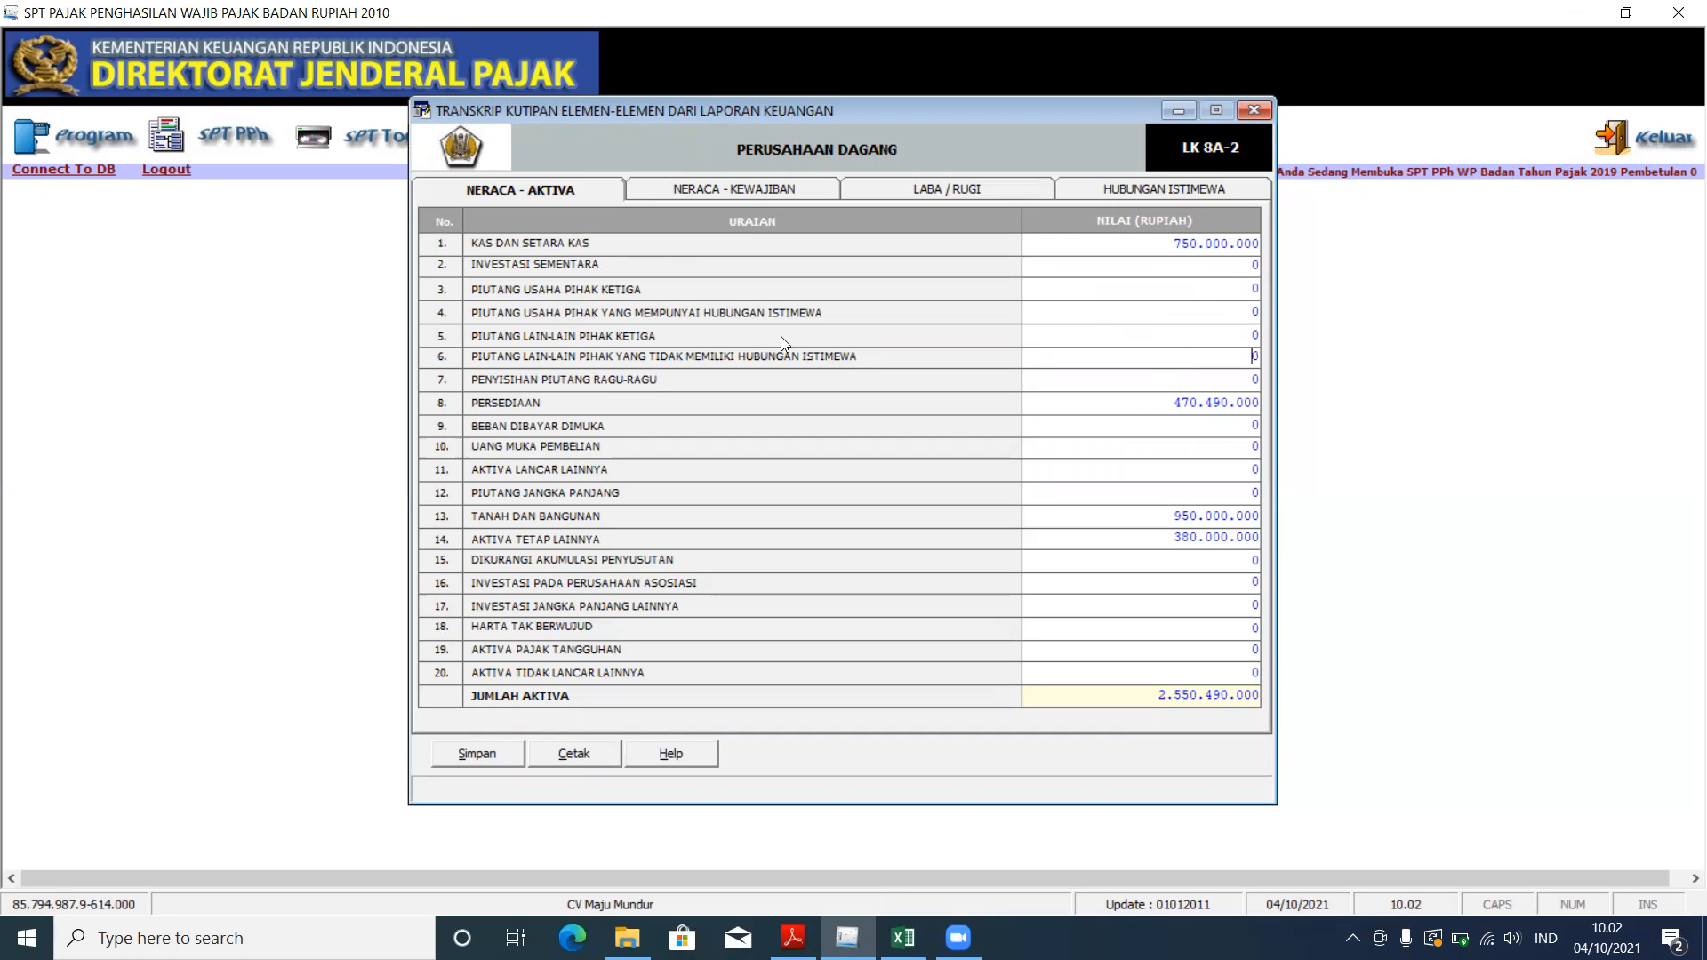
# Step: Enter 250.000.000 as third-party trade receivables in Neraca - Aktiva
pyautogui.click(1206, 295)
pyautogui.write('250000000')
pyautogui.click(1205, 320)
pyautogui.click(792, 938)
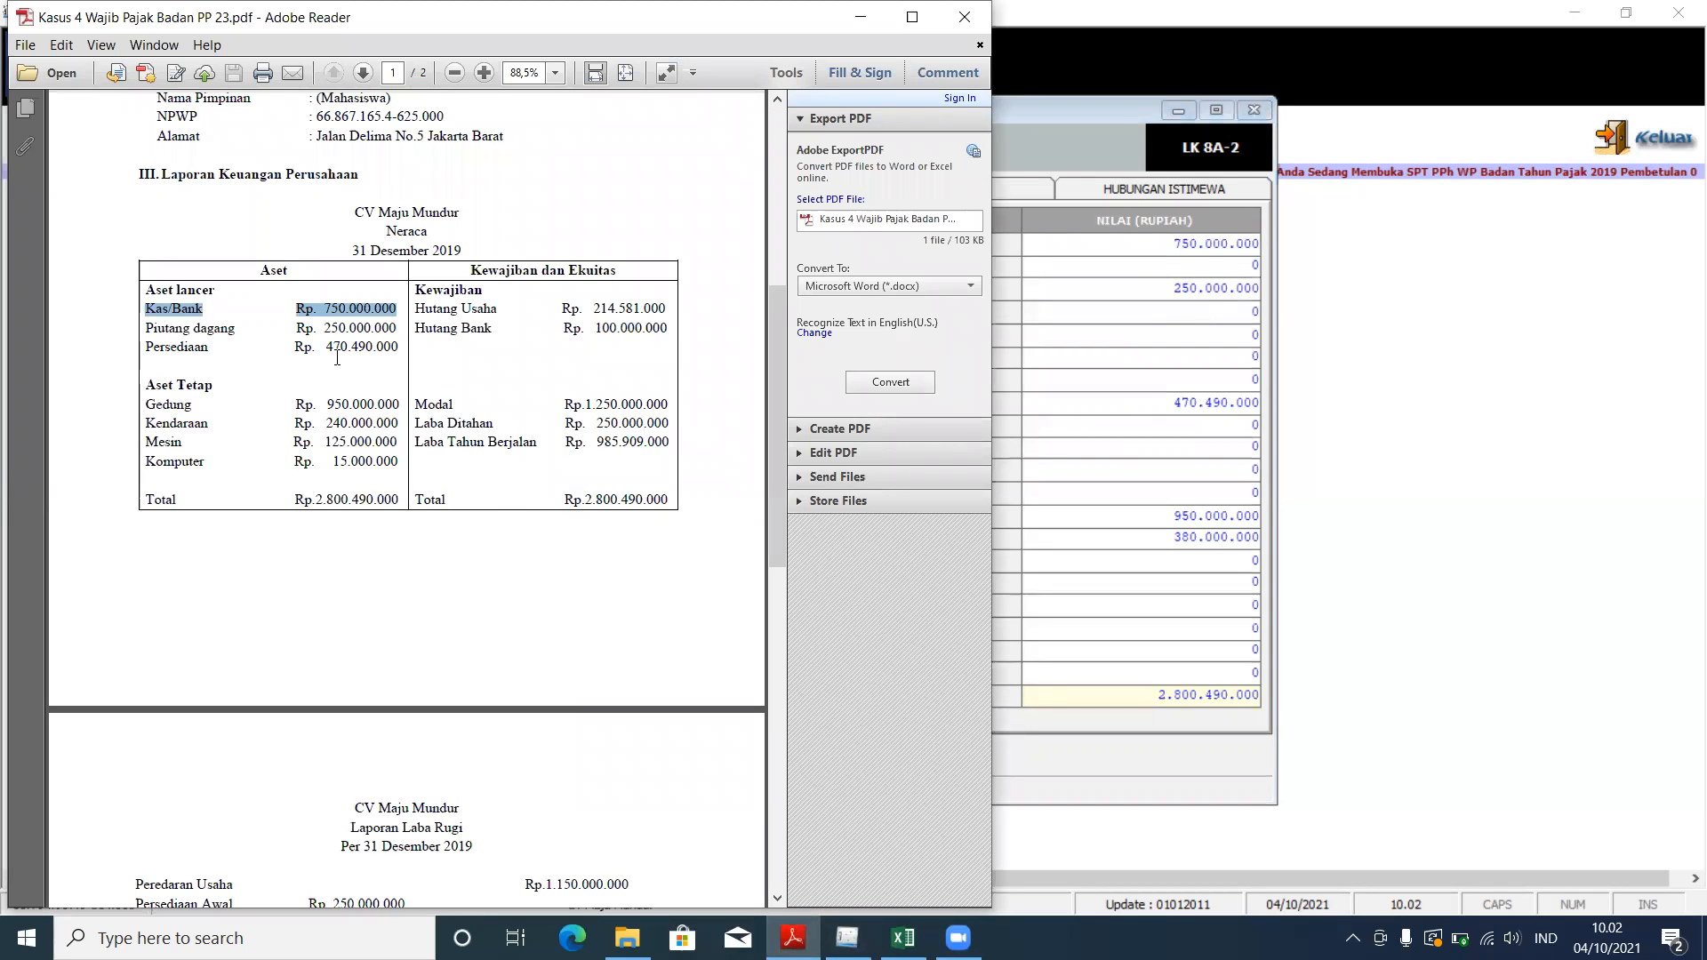
pyautogui.click(1035, 394)
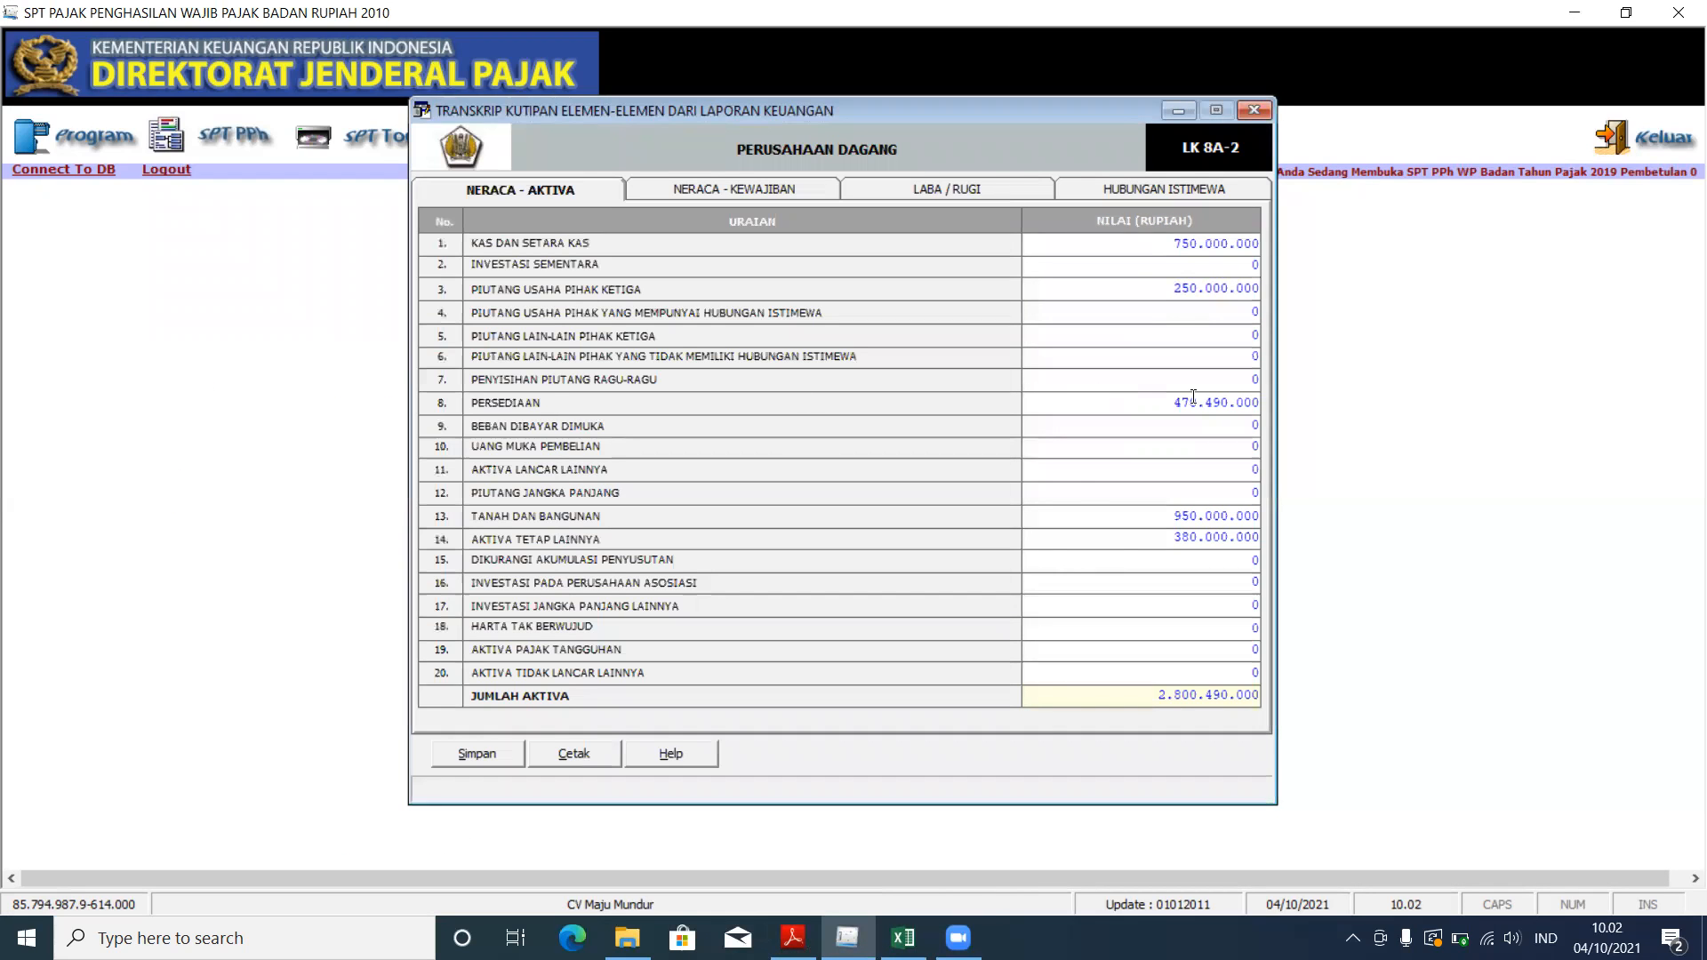
# Step: Verify inventory 470.490.000, land and buildings 950.000.000, other fixed assets 380.000.000 against the PDF
pyautogui.moveTo(1166, 407); pyautogui.dragTo(1264, 416)
pyautogui.press('Tab')
pyautogui.click(792, 936)
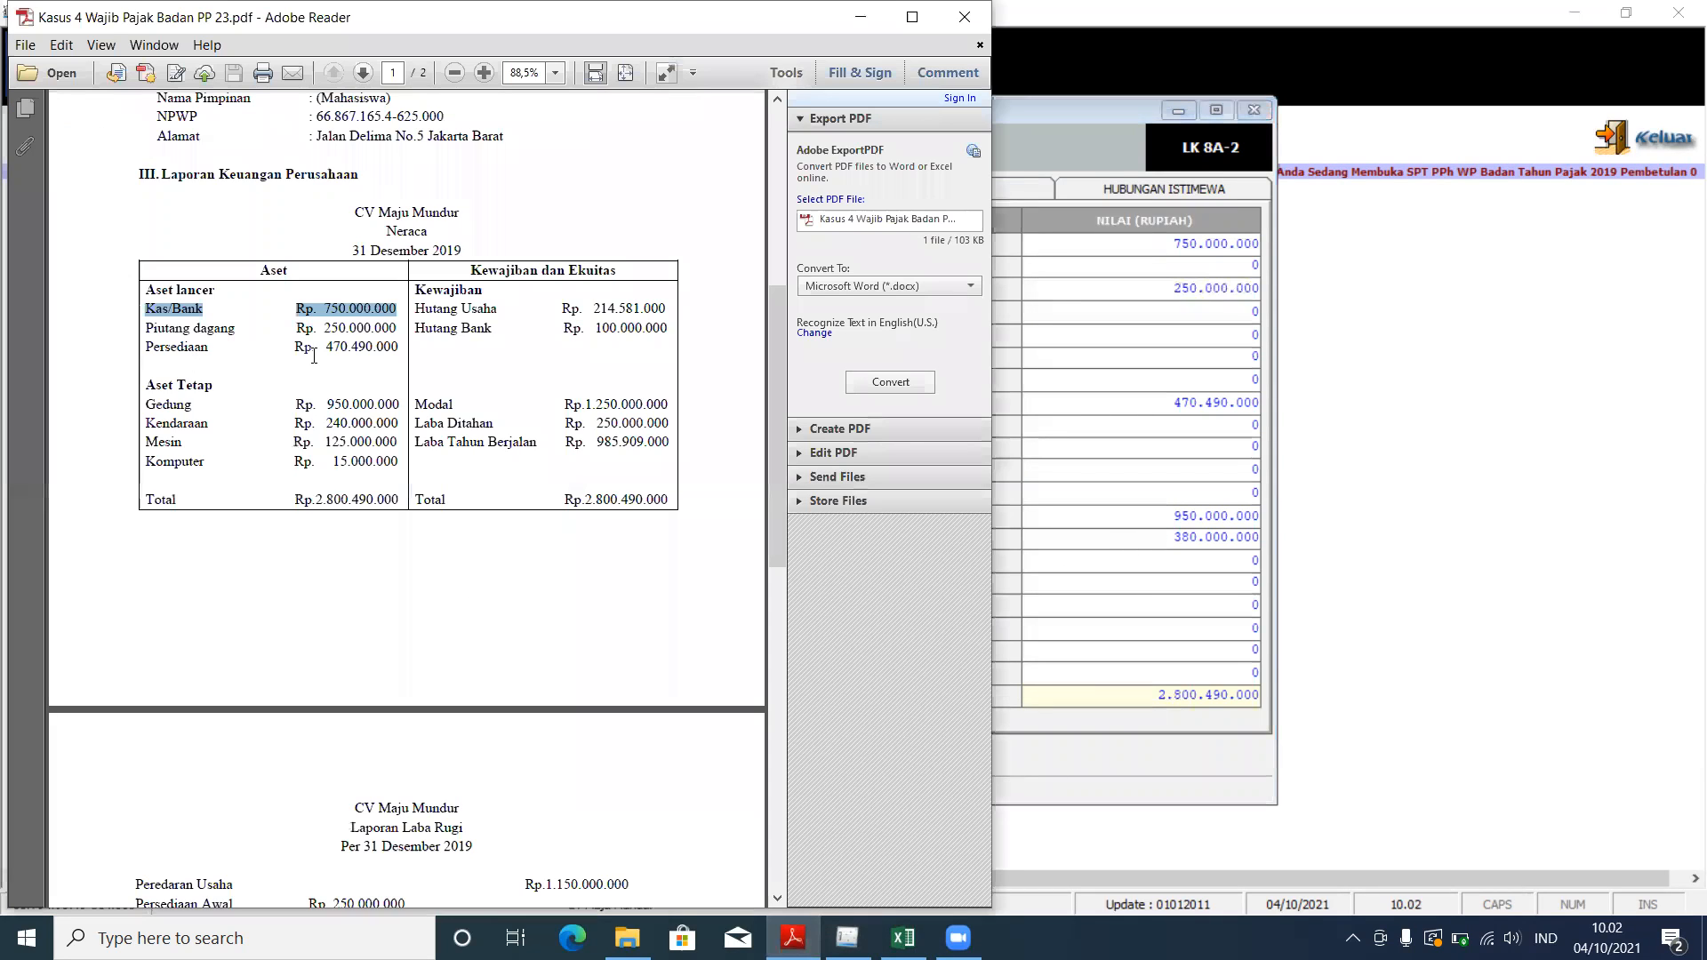
pyautogui.moveTo(325, 348); pyautogui.dragTo(401, 349)
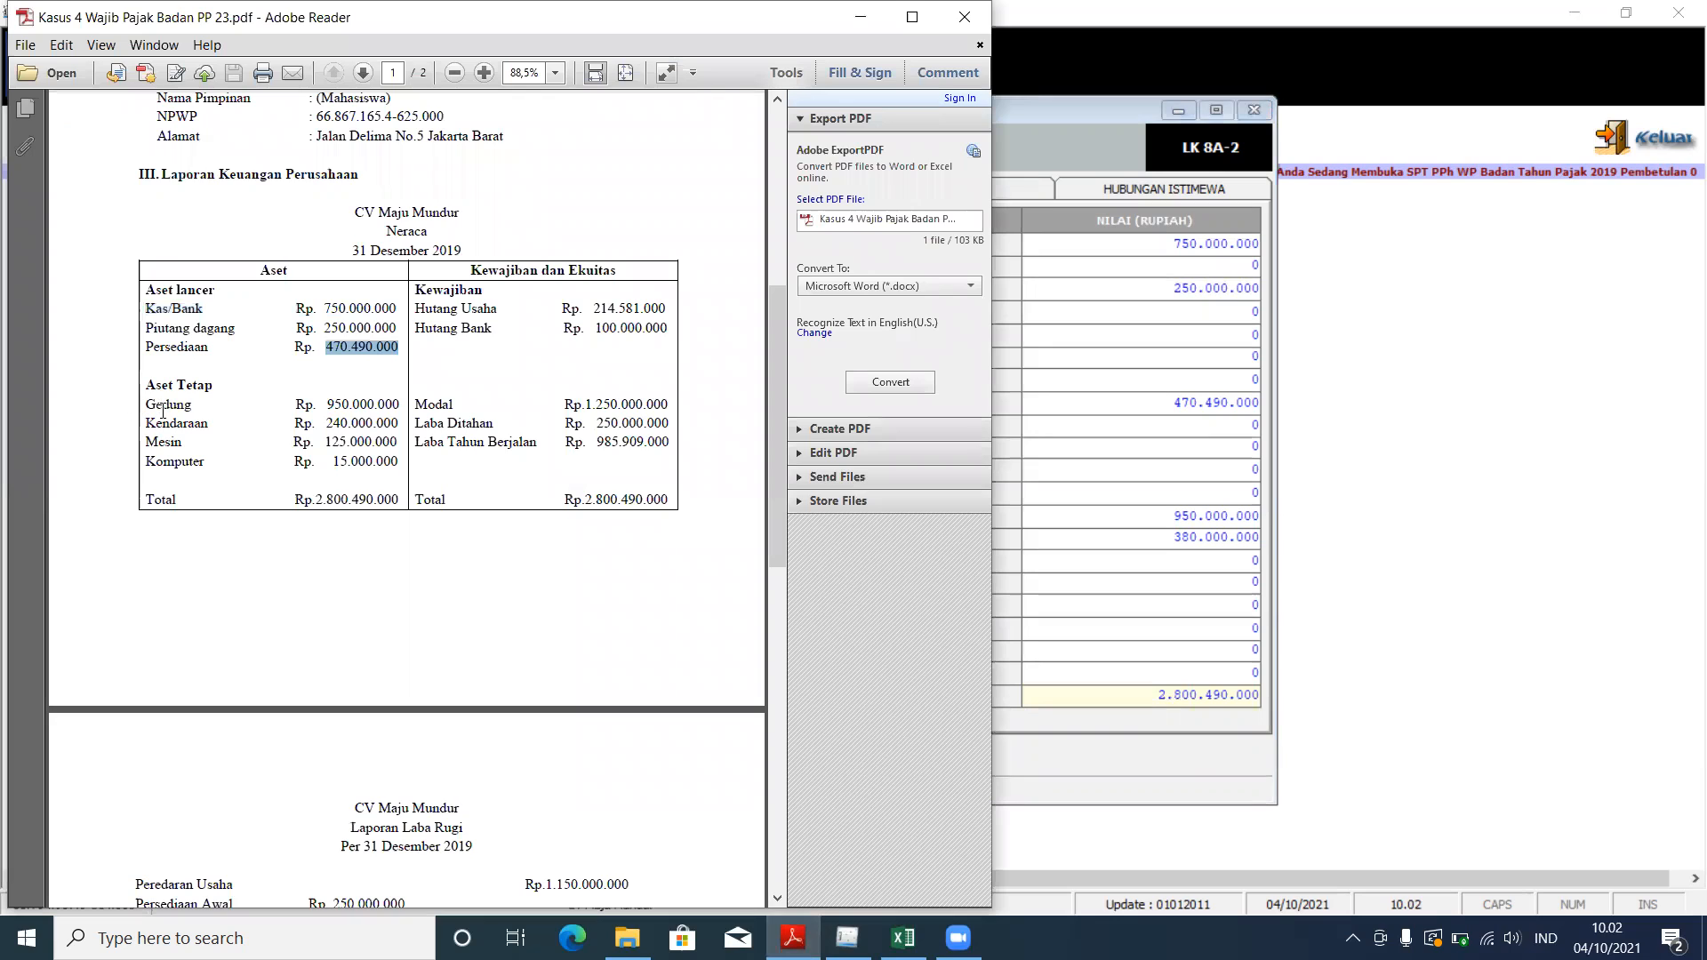
pyautogui.click(1008, 419)
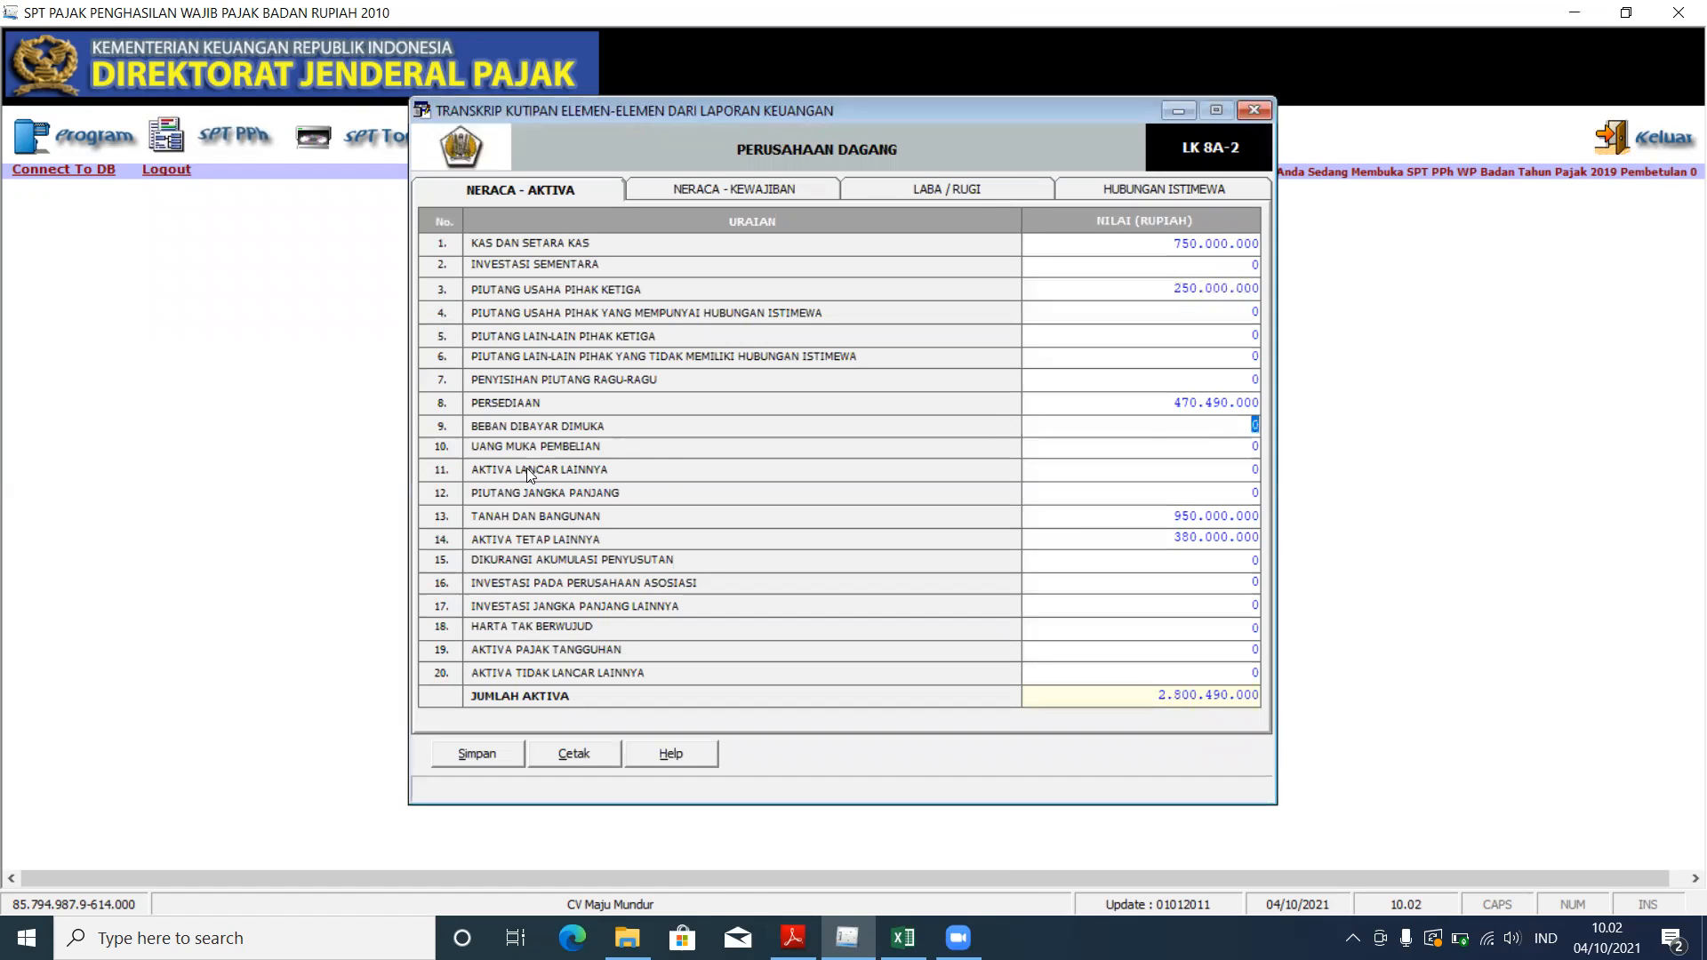
pyautogui.click(1155, 515)
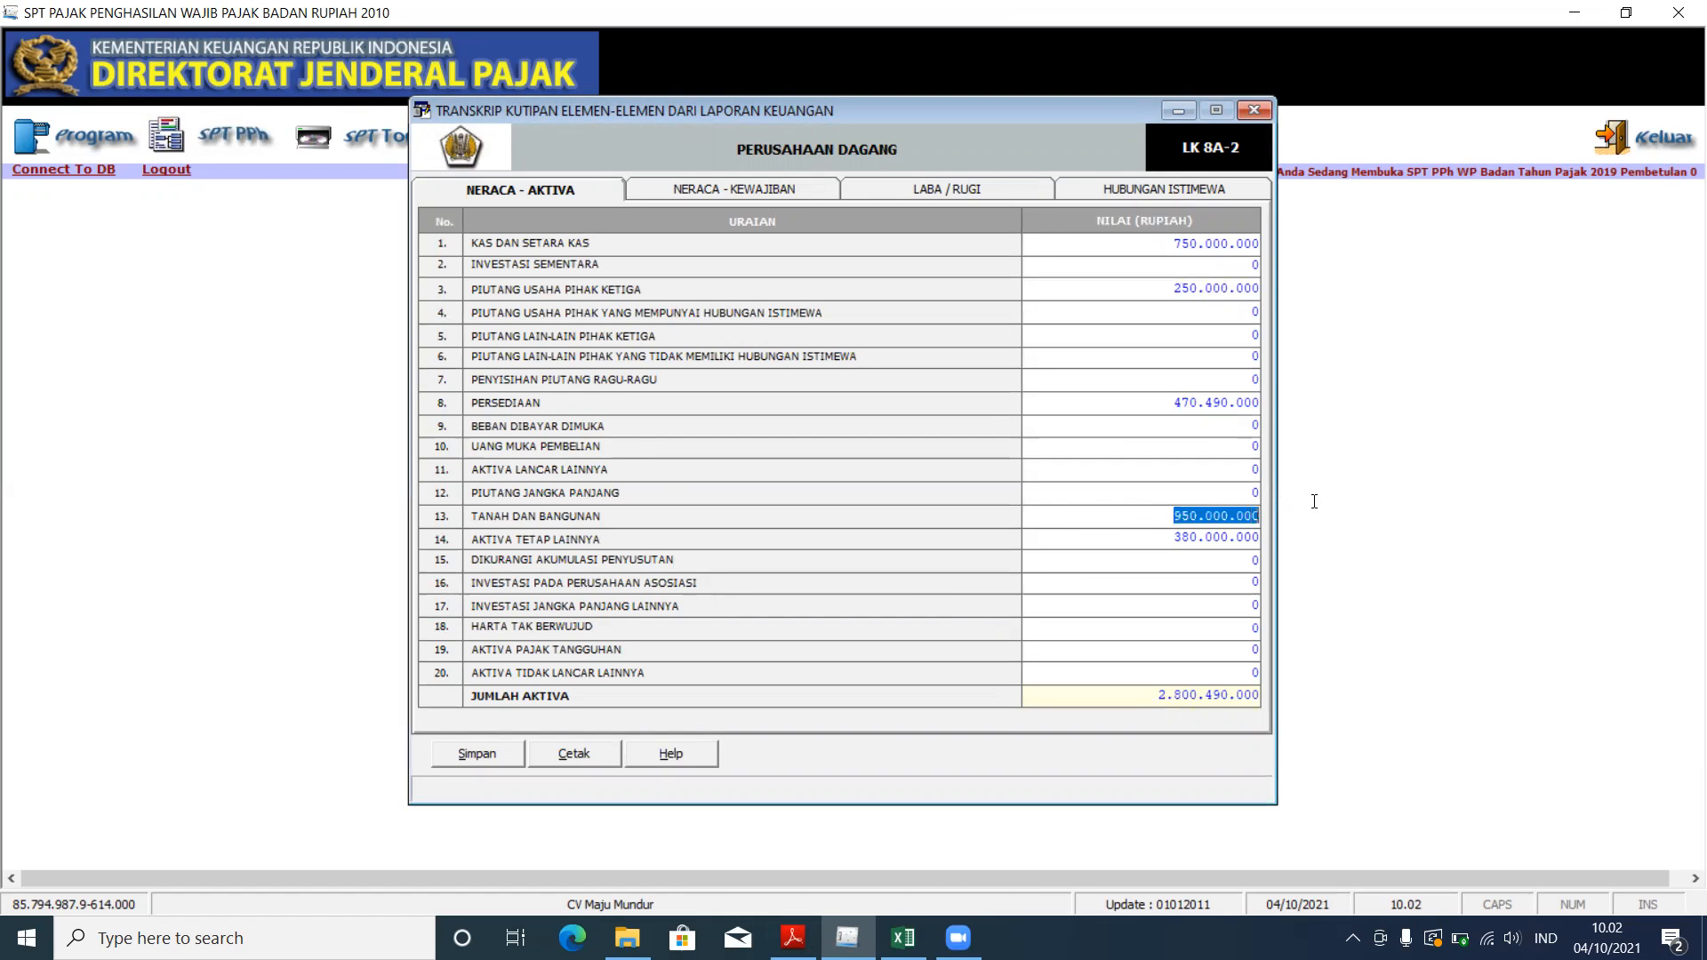
pyautogui.click(1118, 536)
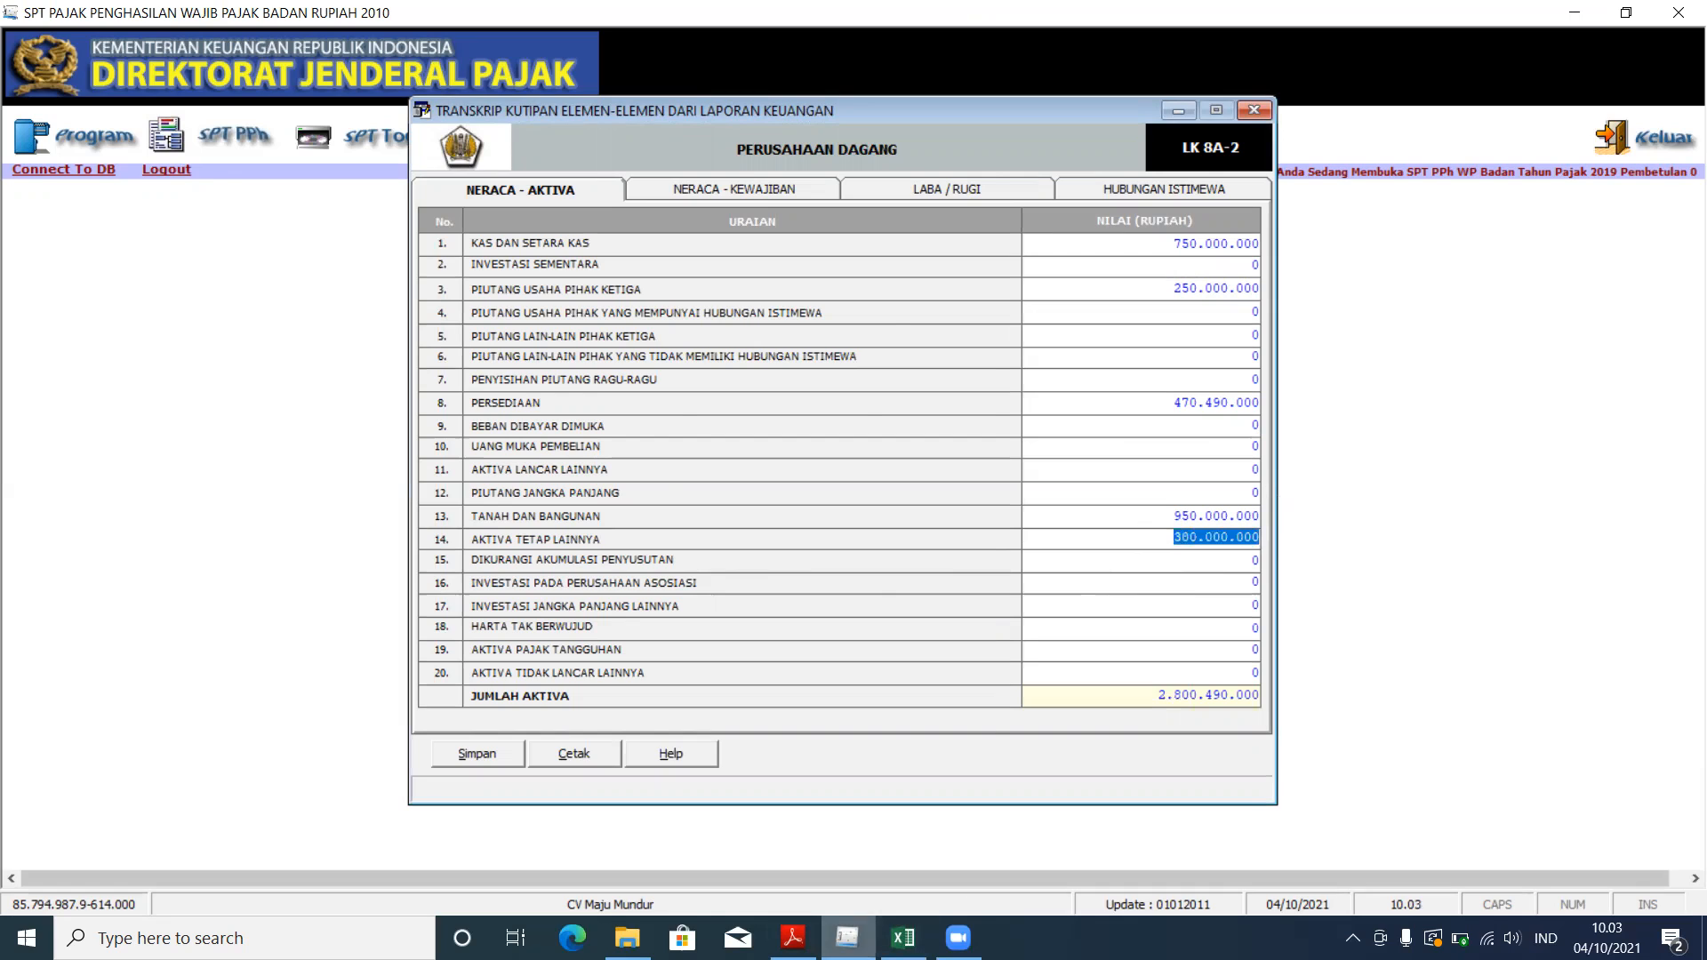
# Step: Confirm total assets of 2.800.490.000 match the PDF balance sheet
pyautogui.click(792, 937)
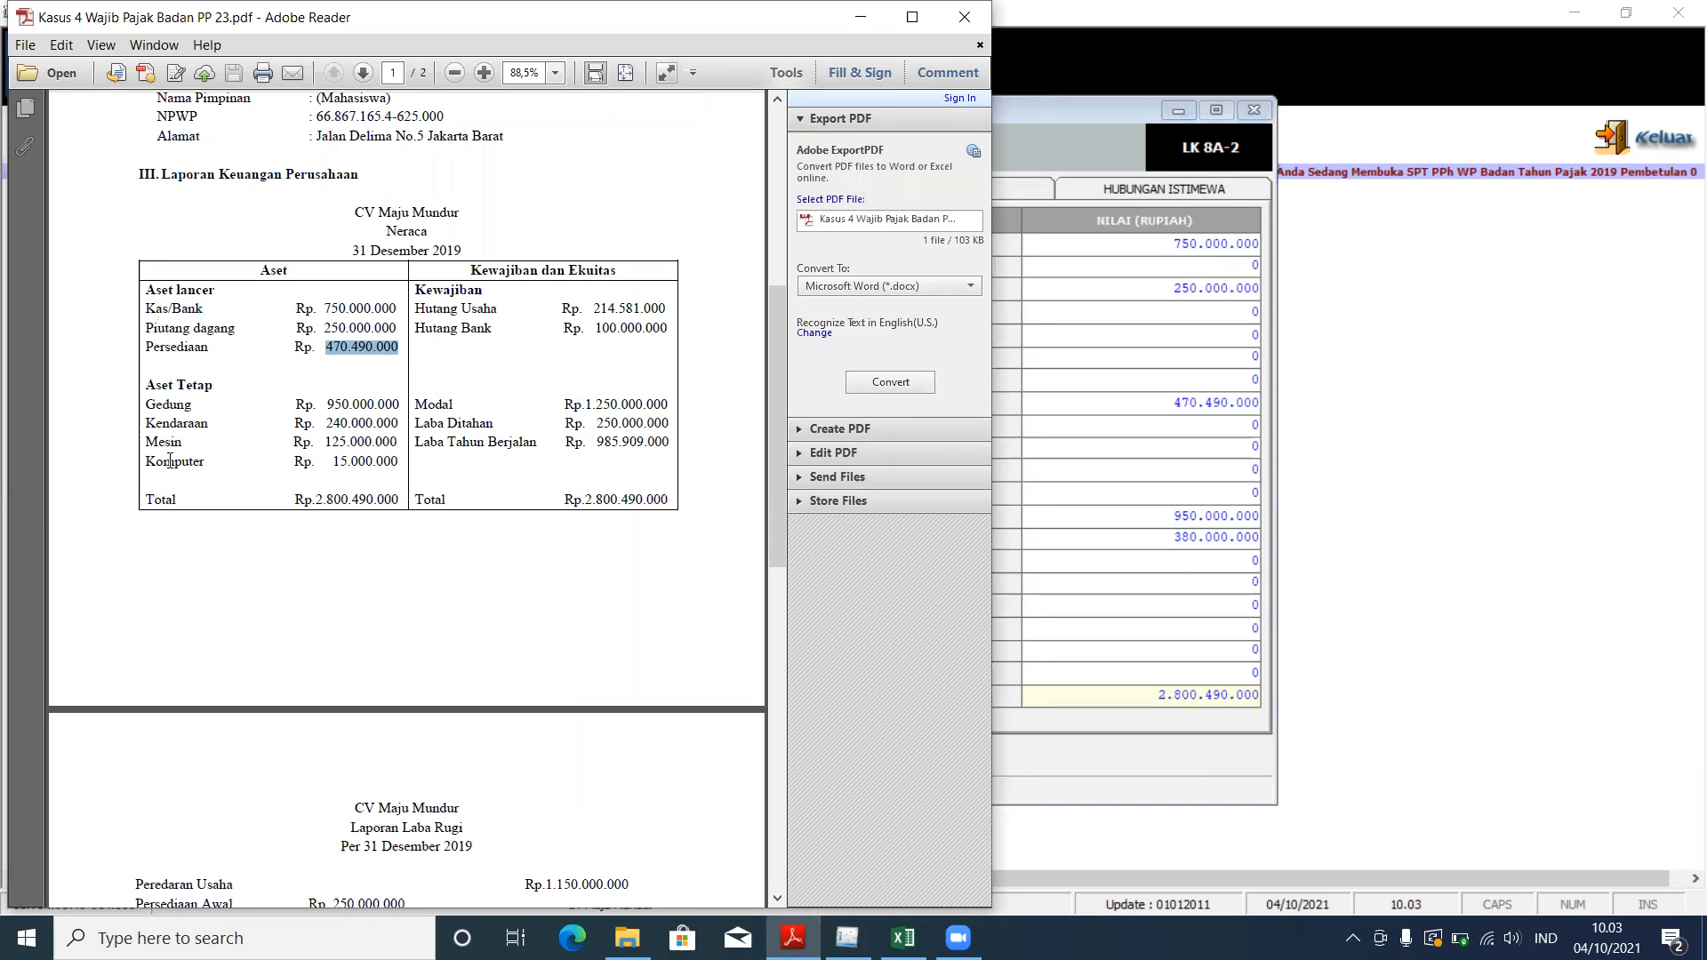
pyautogui.hotkey('alt', 'Tab')
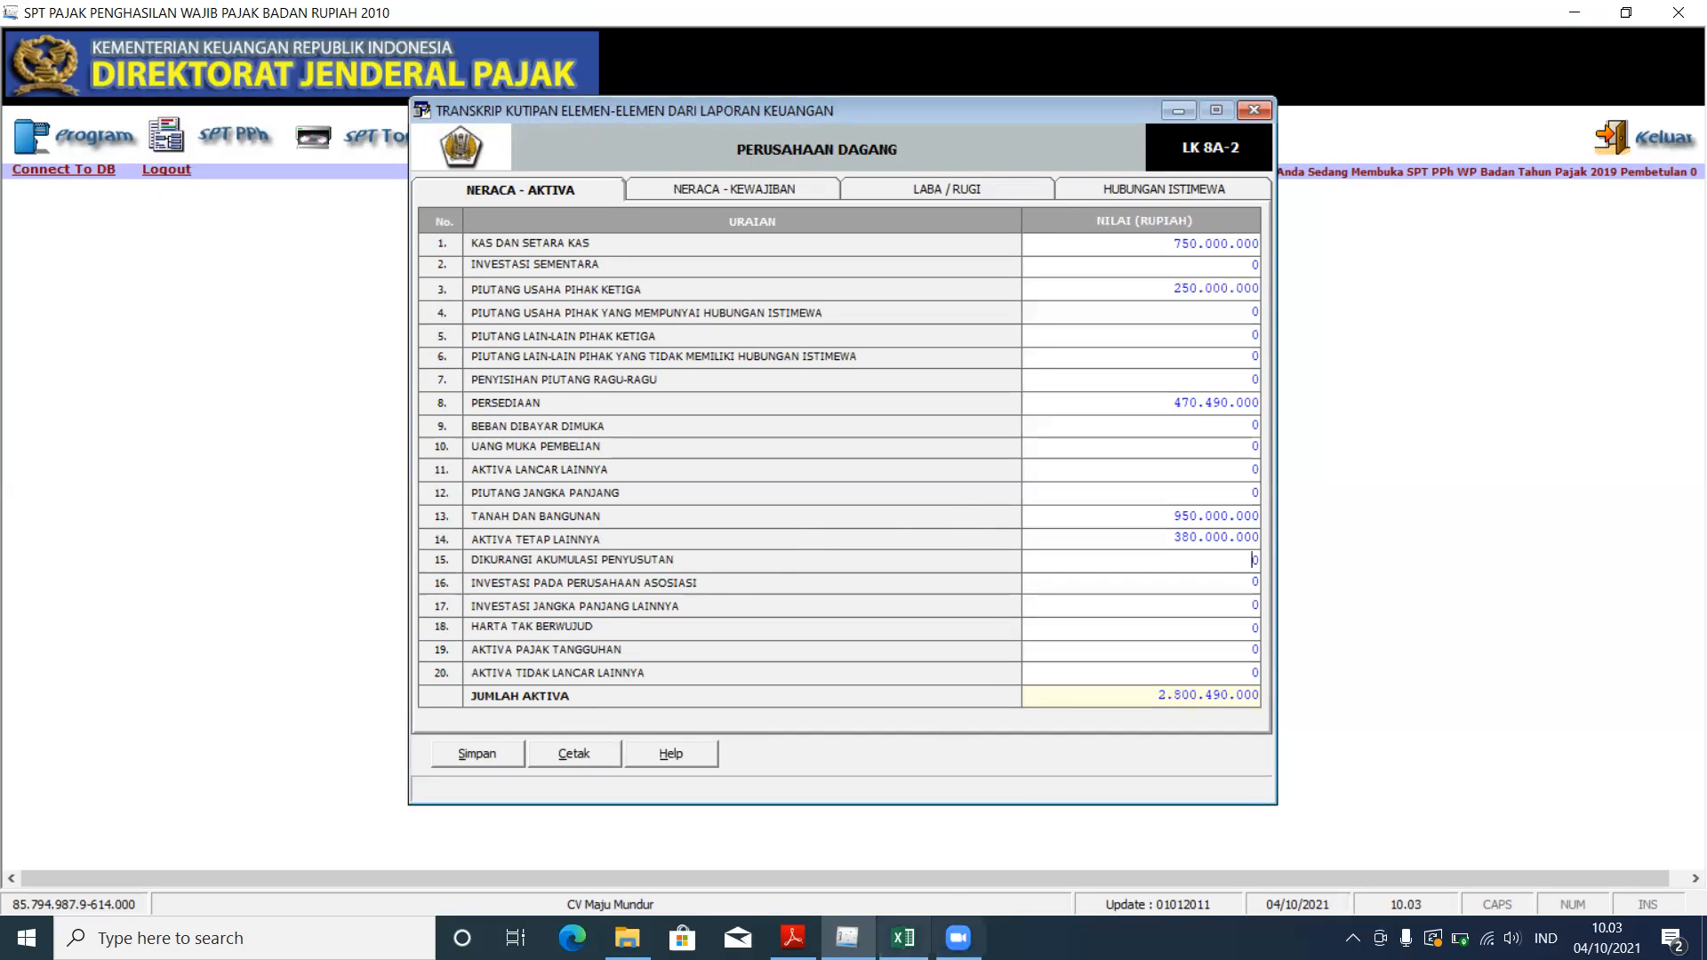
pyautogui.click(792, 937)
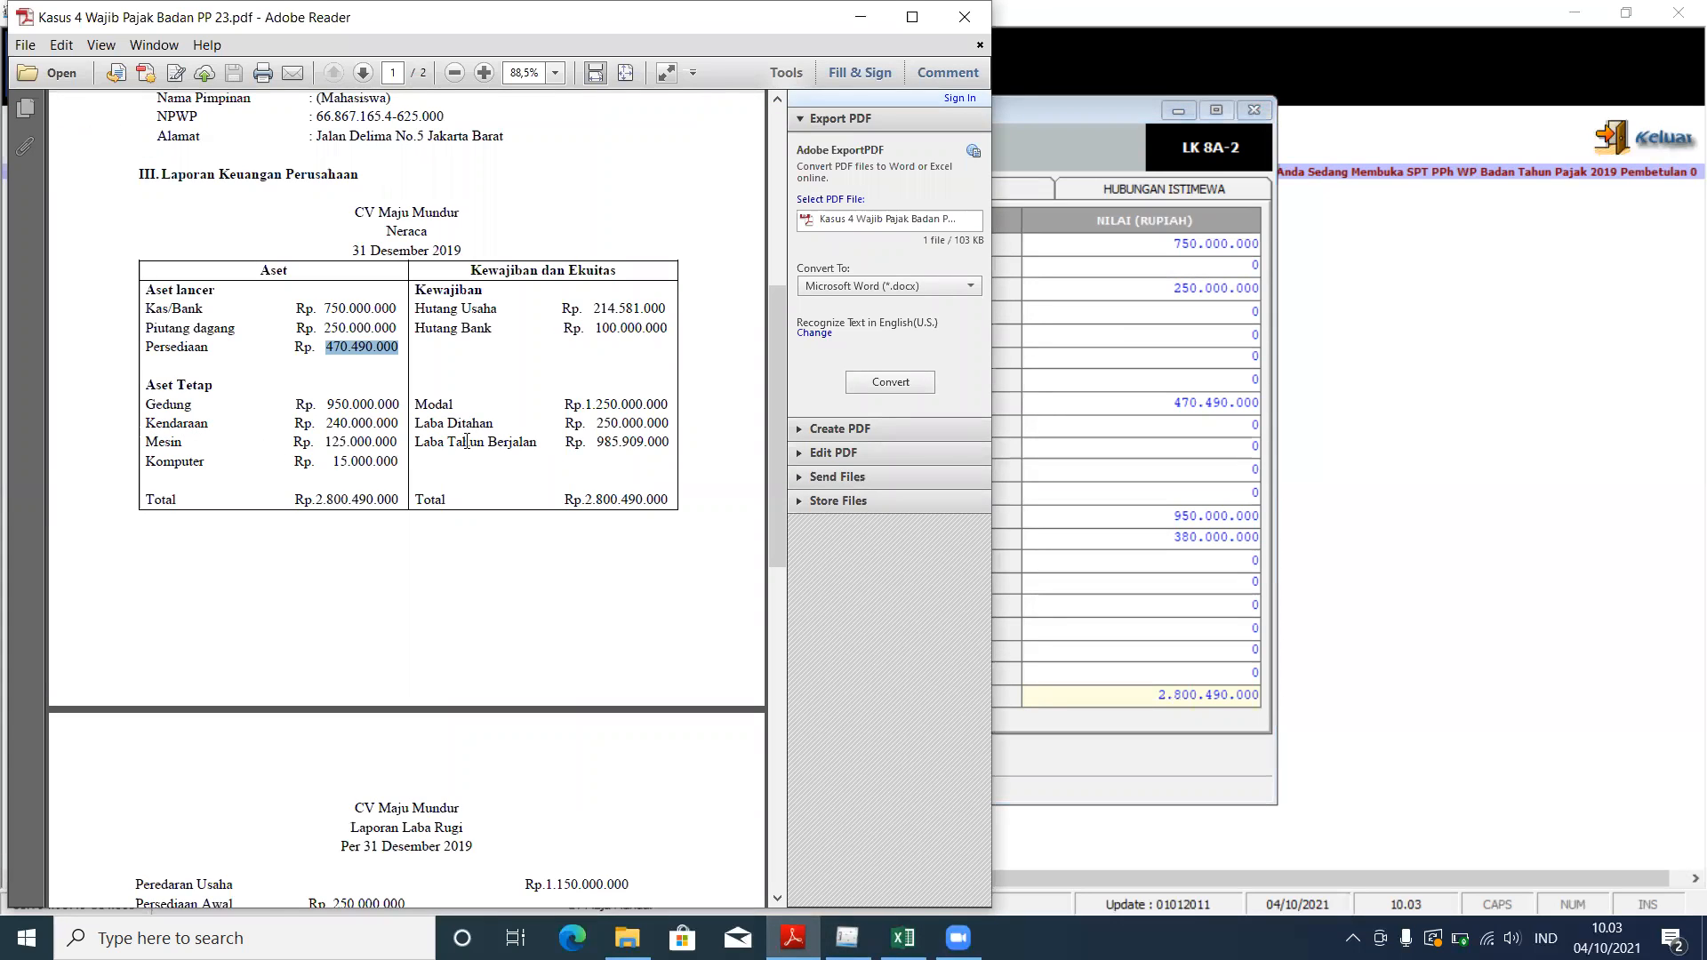
pyautogui.click(1008, 457)
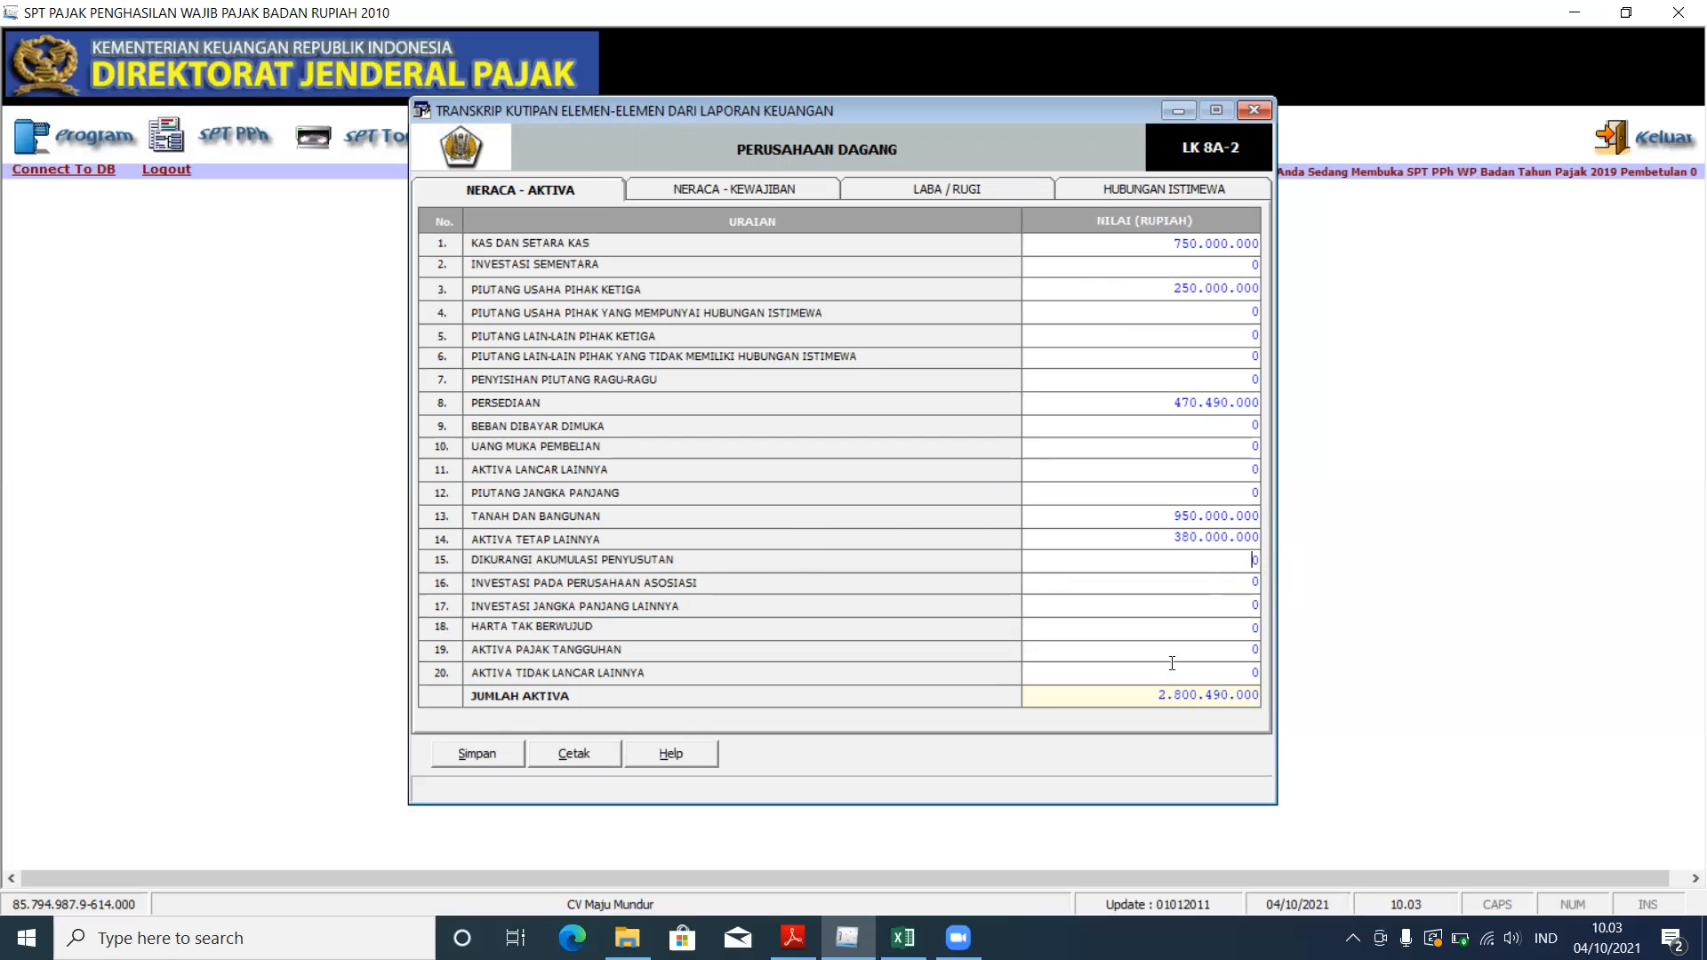
pyautogui.moveTo(1150, 699); pyautogui.dragTo(1280, 698)
pyautogui.click(793, 938)
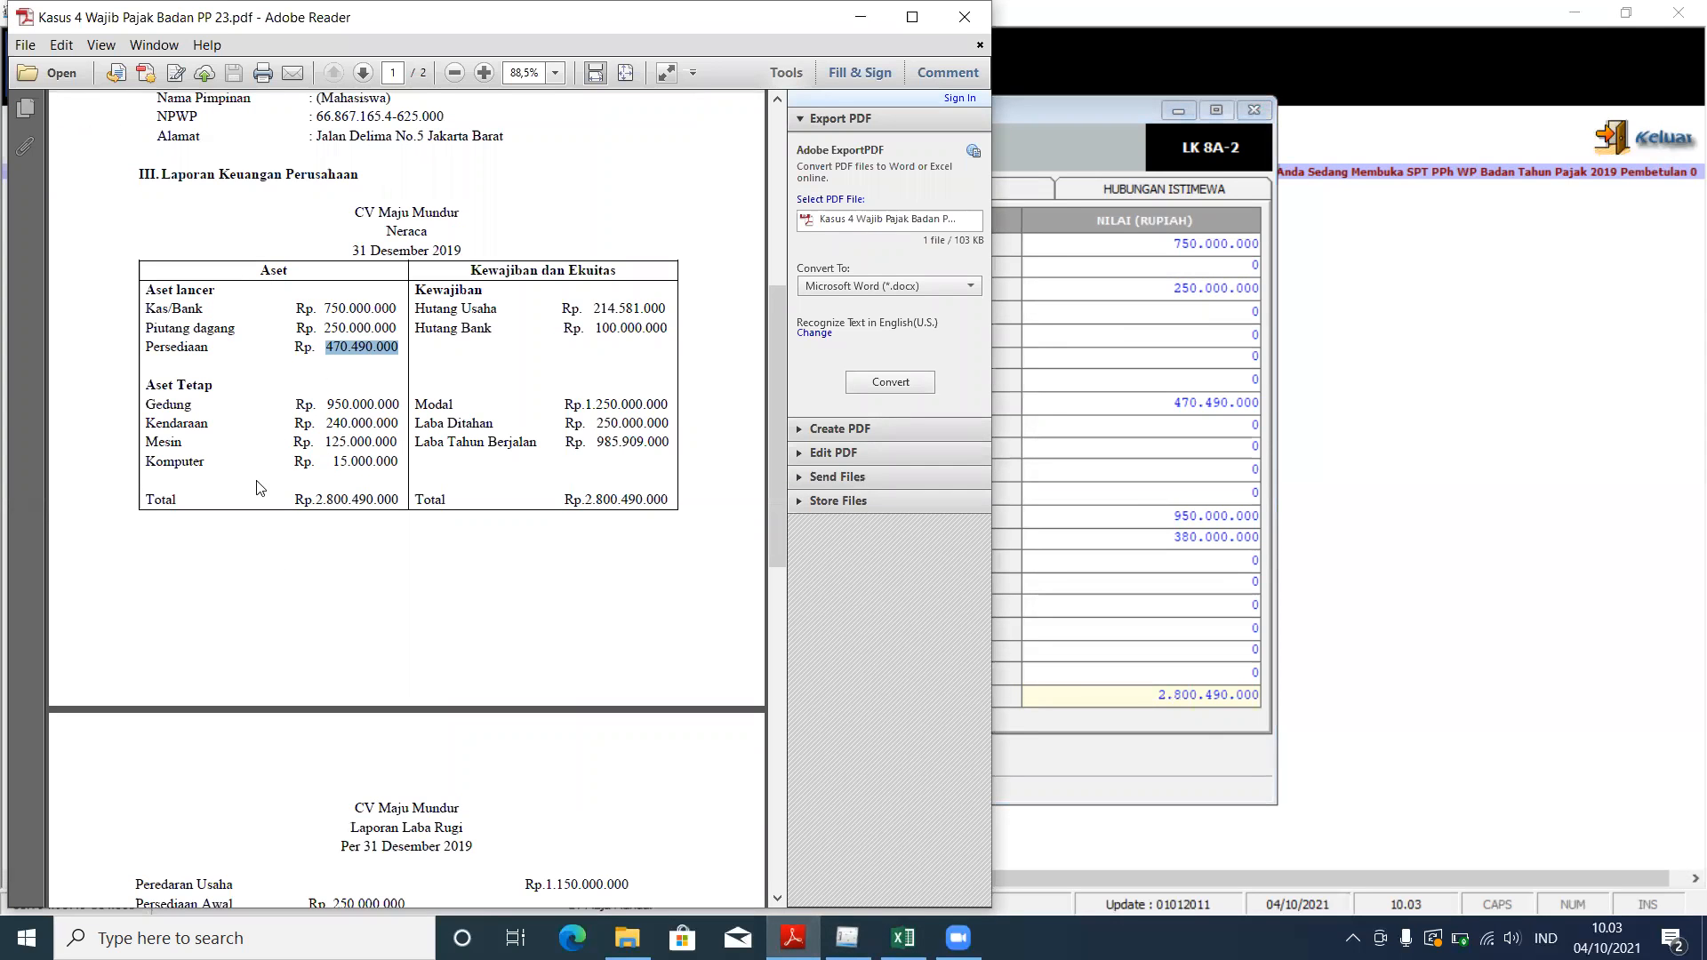
pyautogui.click(1005, 317)
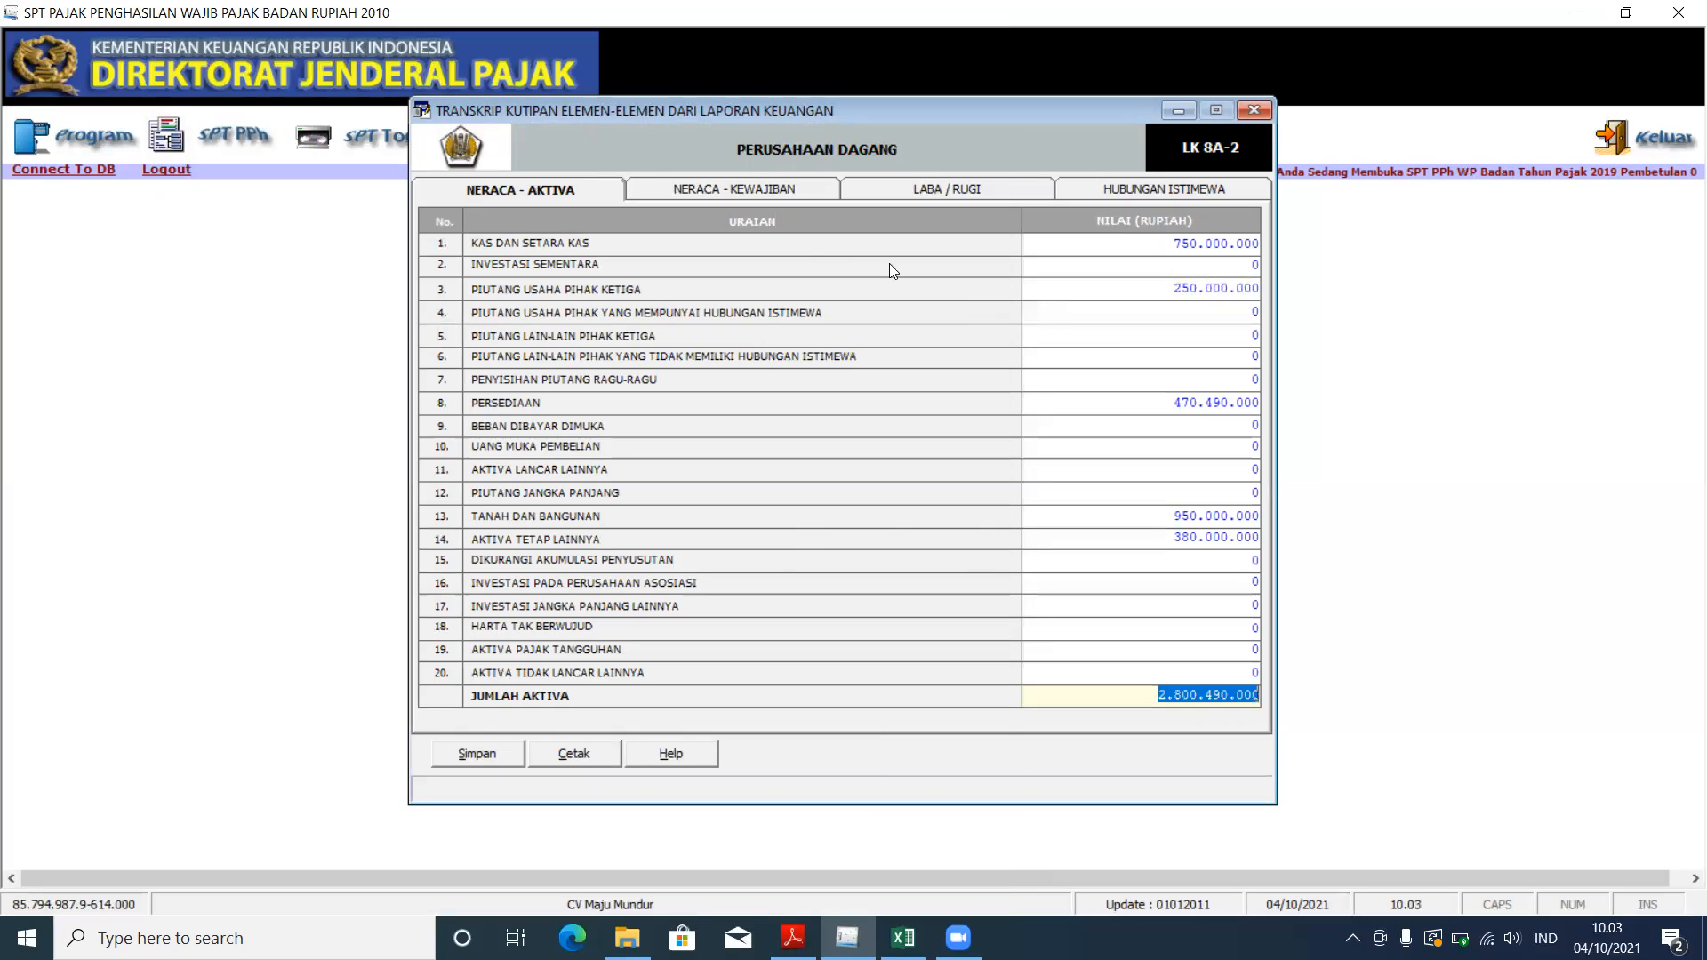
pyautogui.click(747, 190)
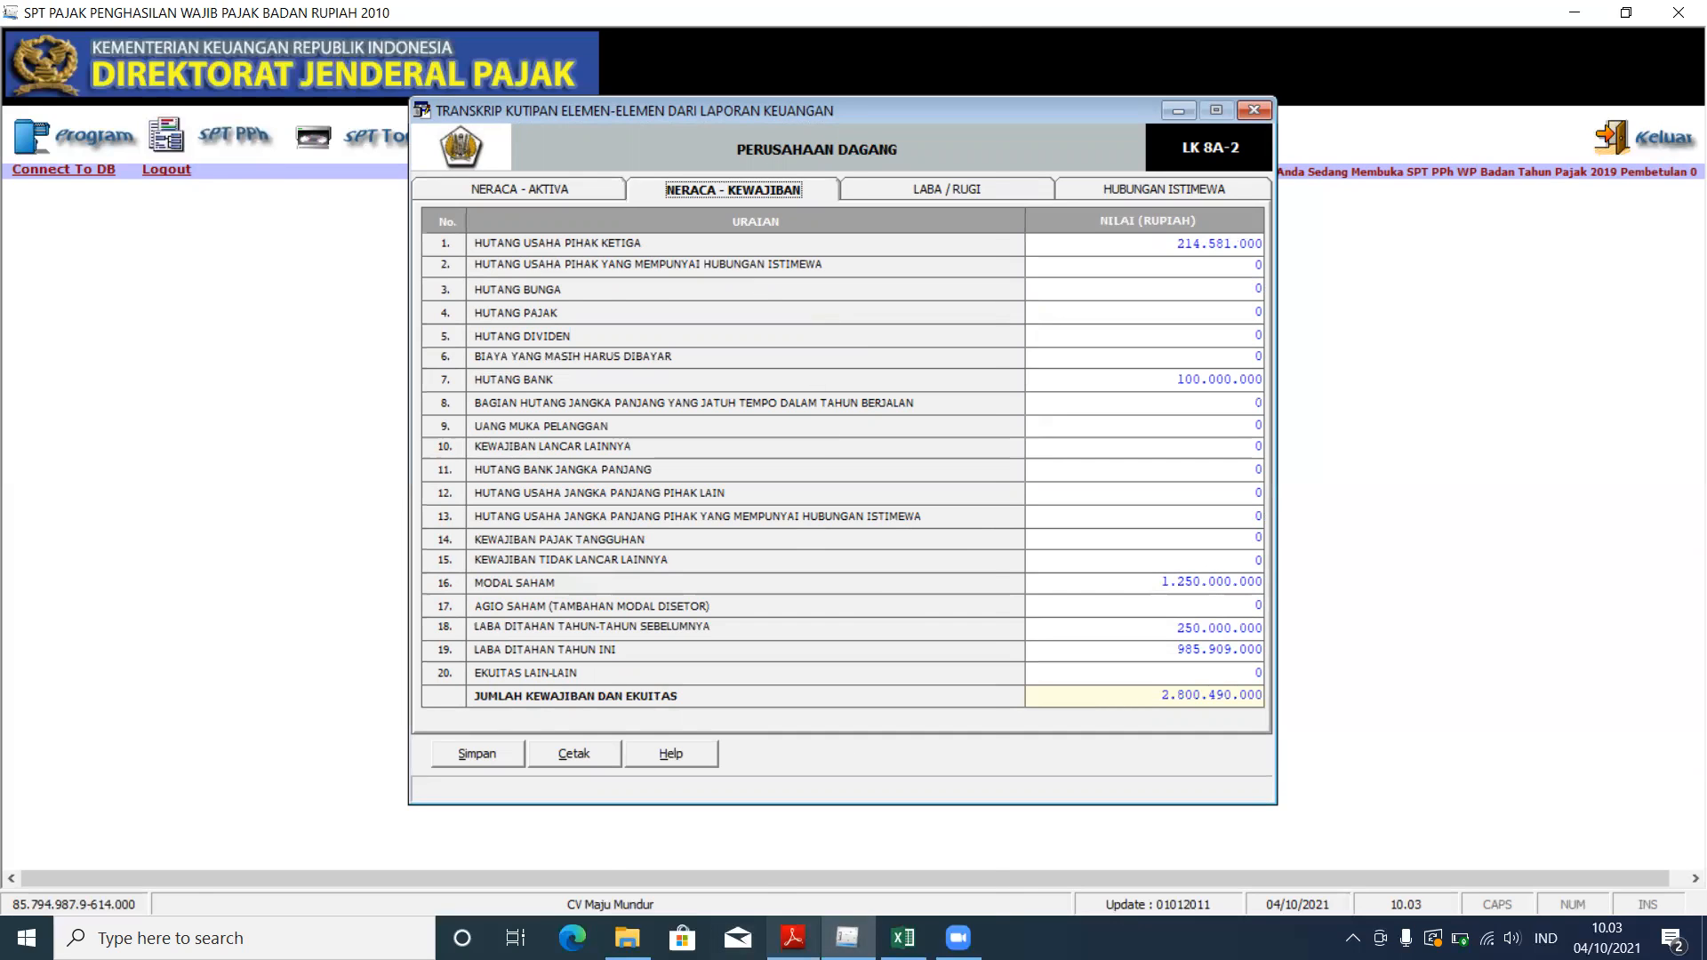
# Step: Verify the Hutang Usaha amount 214.581.000 against the PDF balance sheet
pyautogui.click(792, 938)
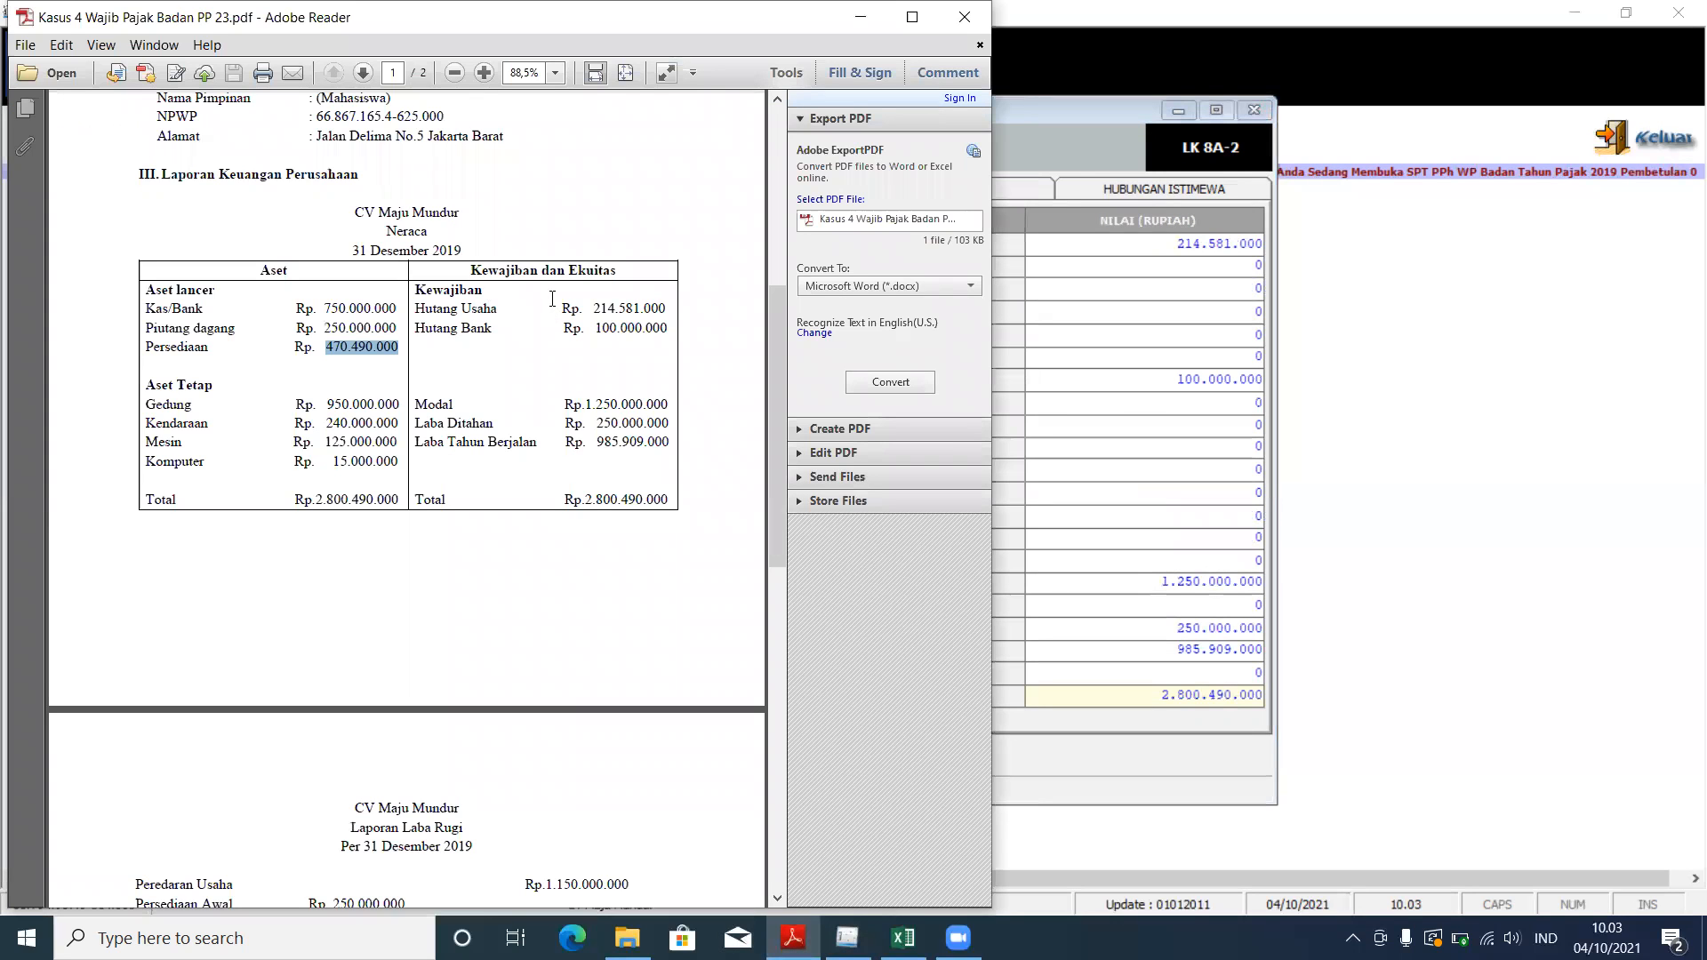
pyautogui.moveTo(593, 307); pyautogui.dragTo(679, 310)
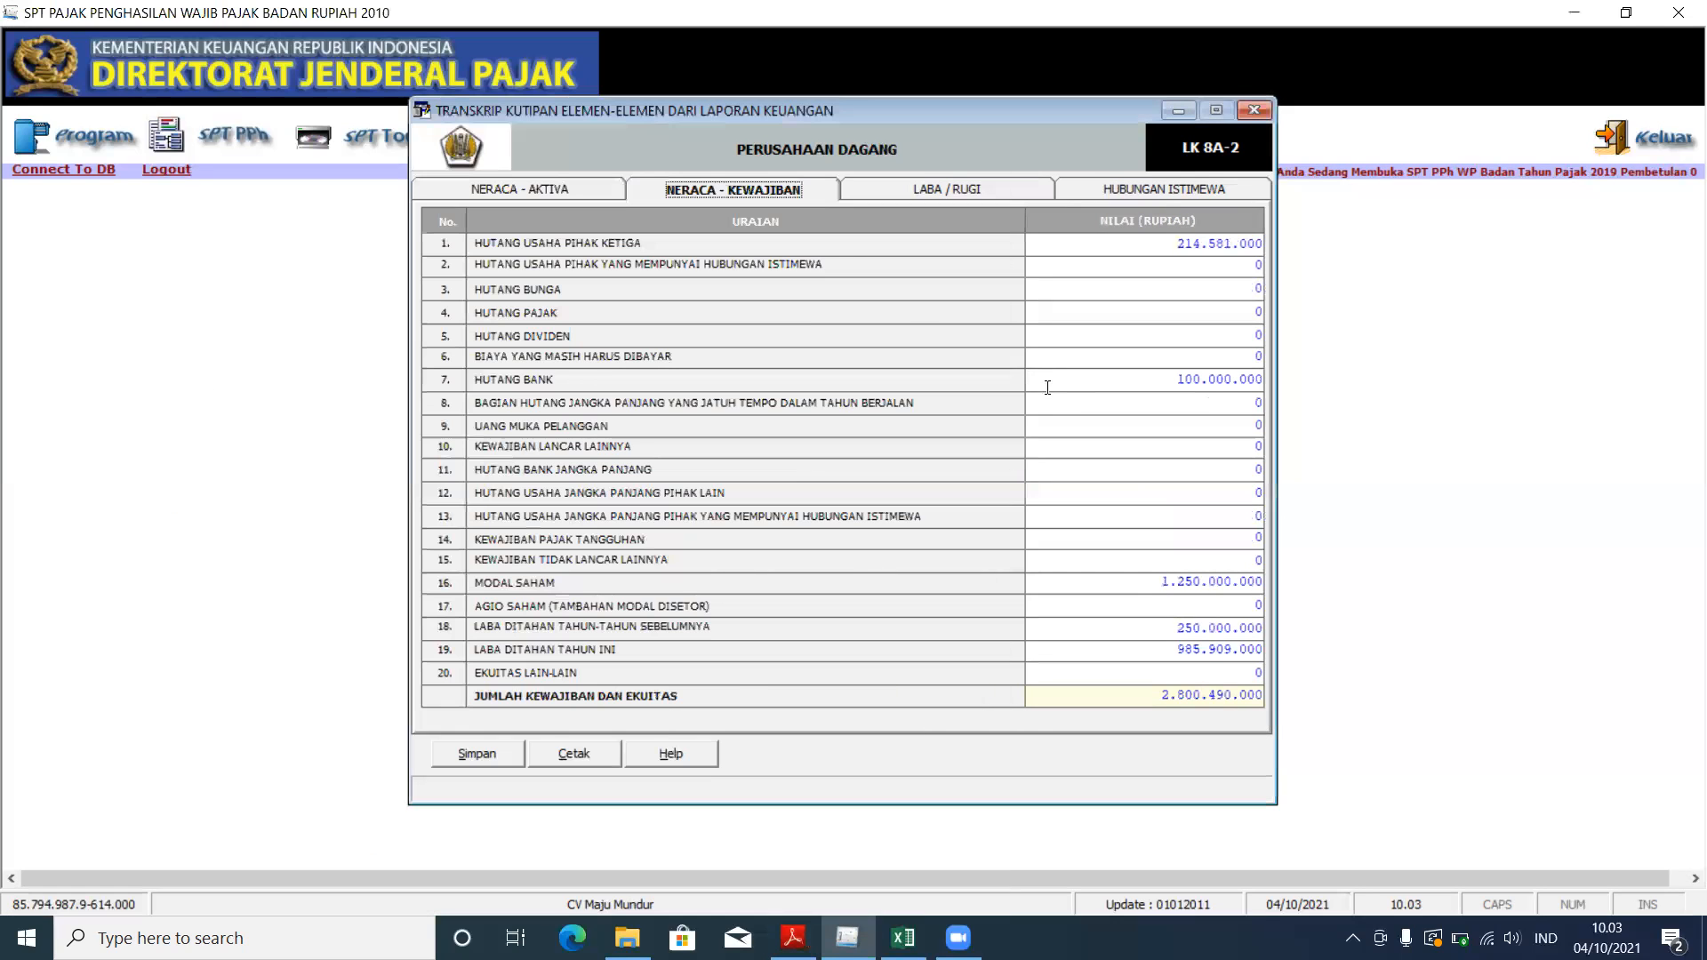
pyautogui.click(1018, 356)
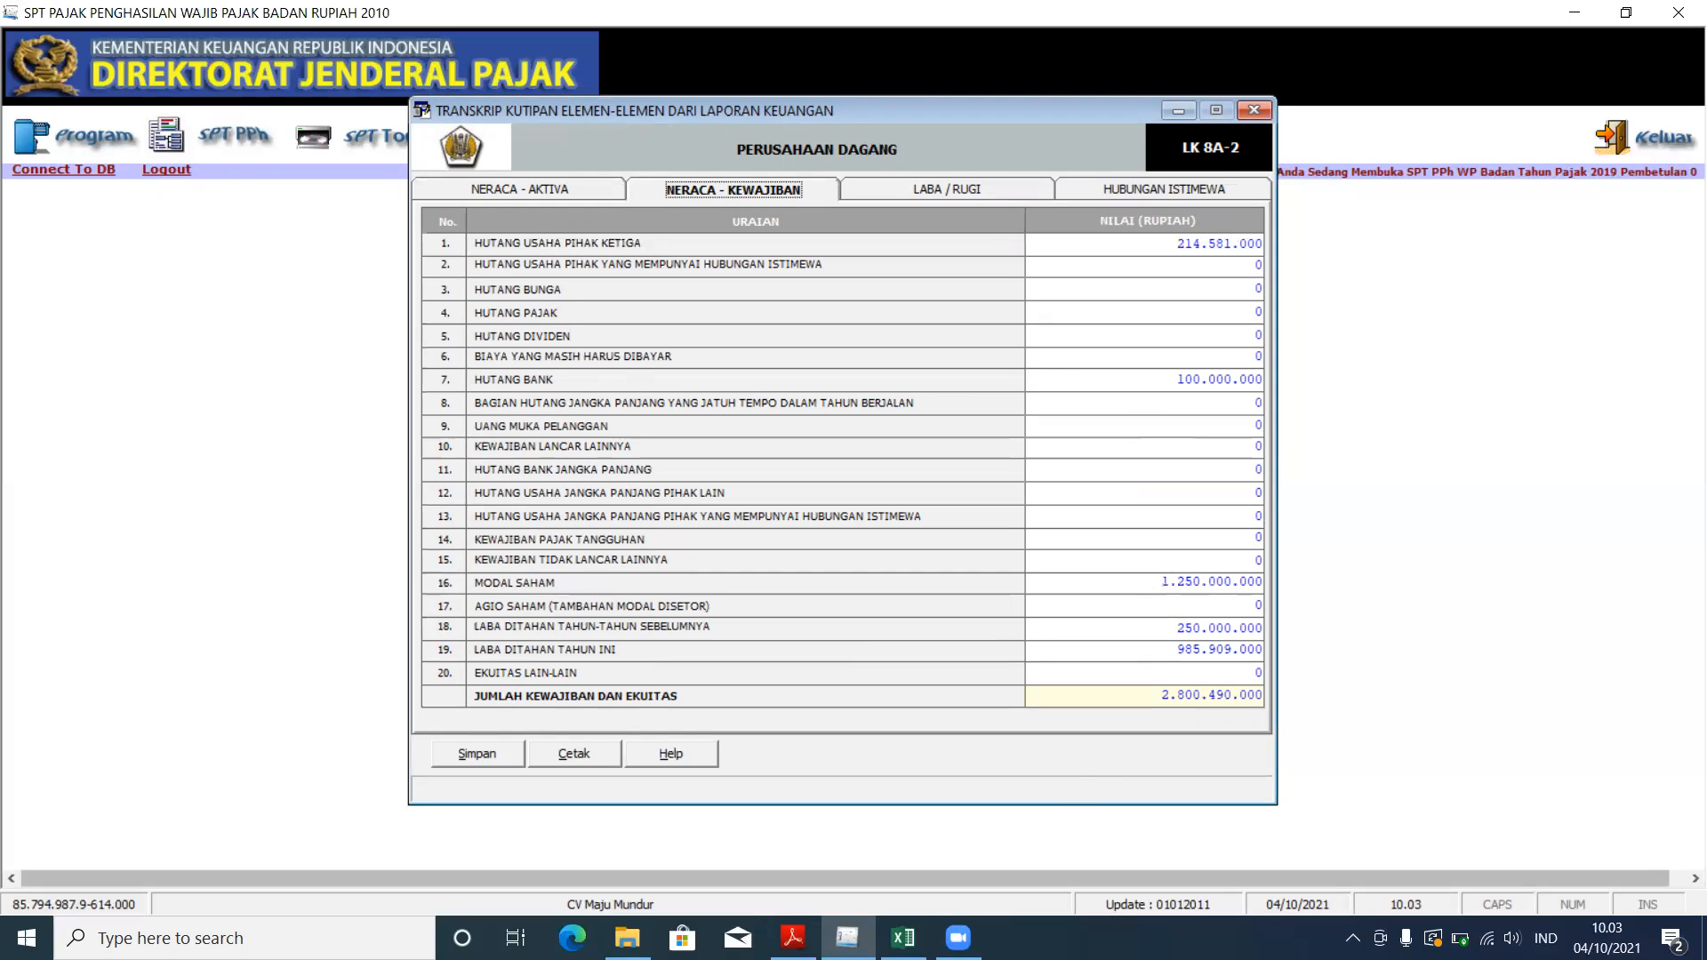
pyautogui.click(793, 937)
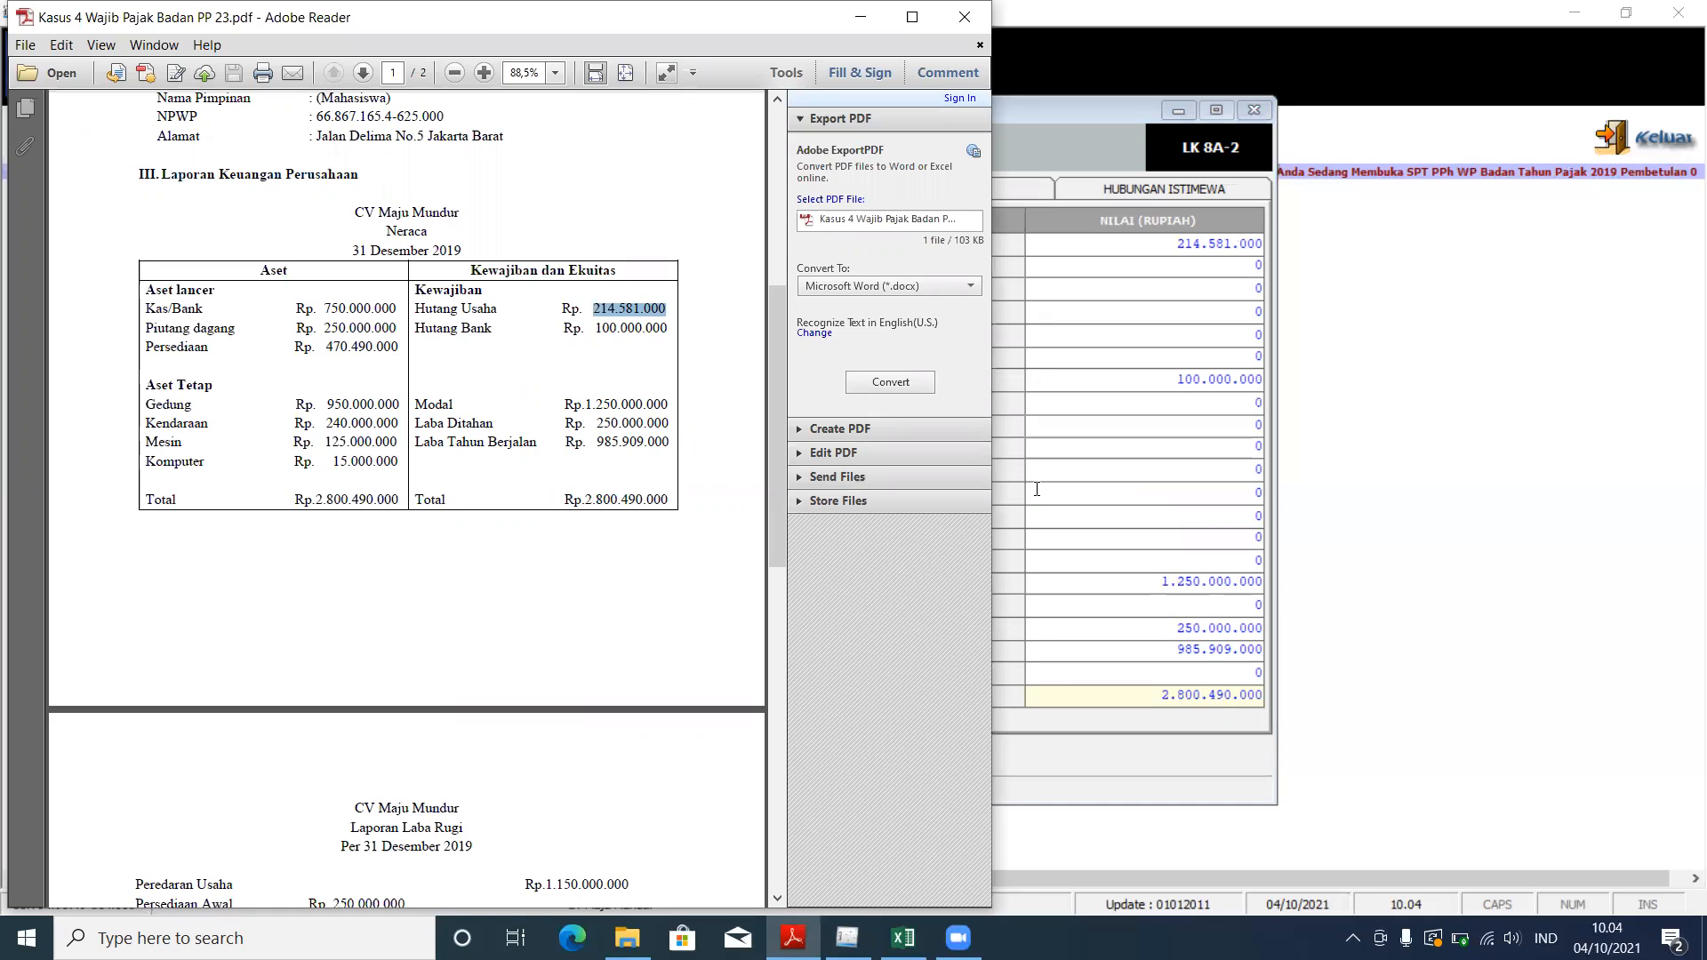
pyautogui.click(1020, 629)
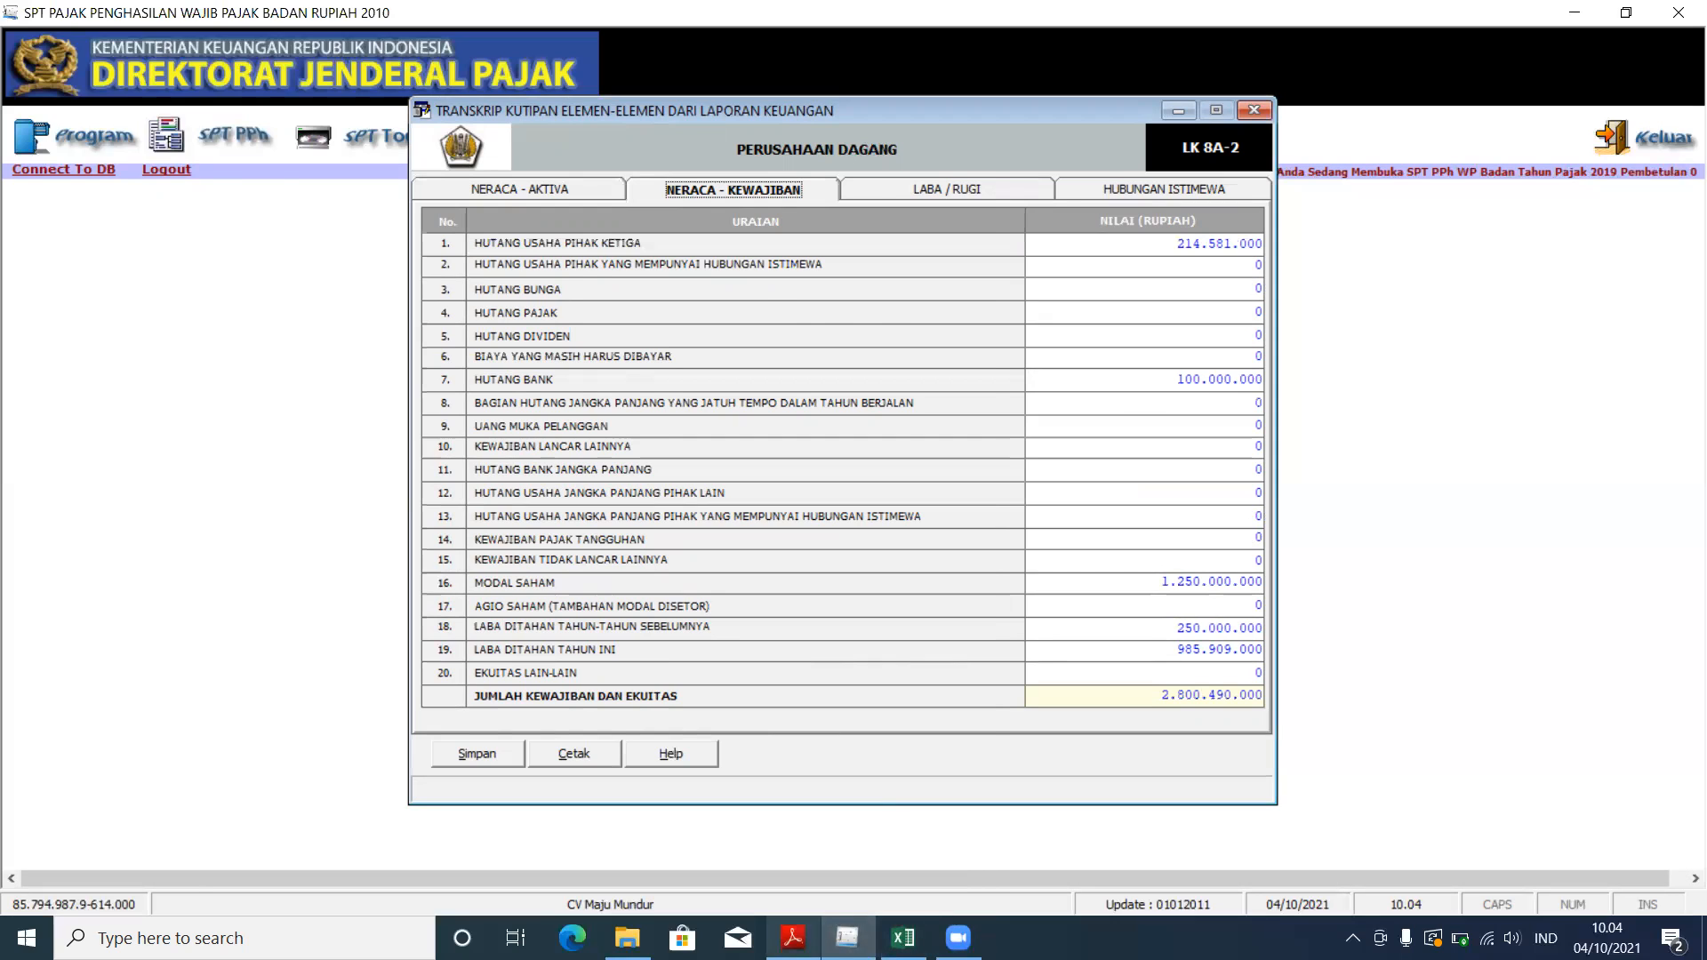
# Step: Match the 2.800.490.000 liabilities-and-equity total with the PDF, then show the Laba/Rugi page
pyautogui.click(792, 936)
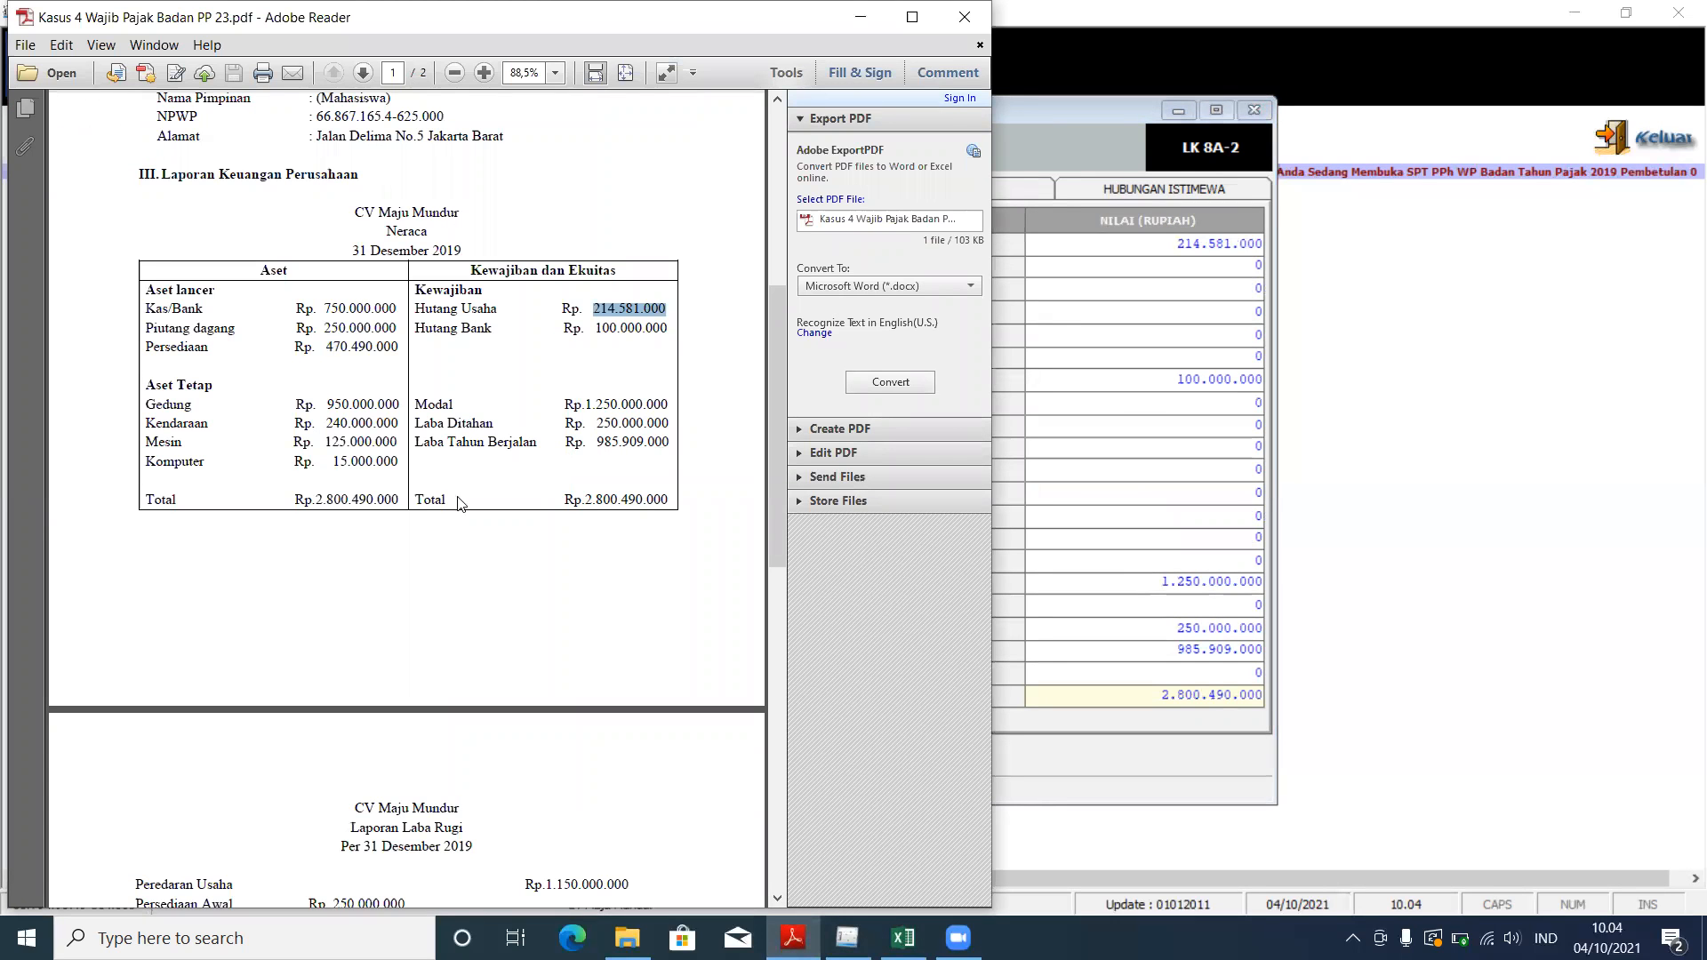
pyautogui.moveTo(582, 500); pyautogui.dragTo(671, 506)
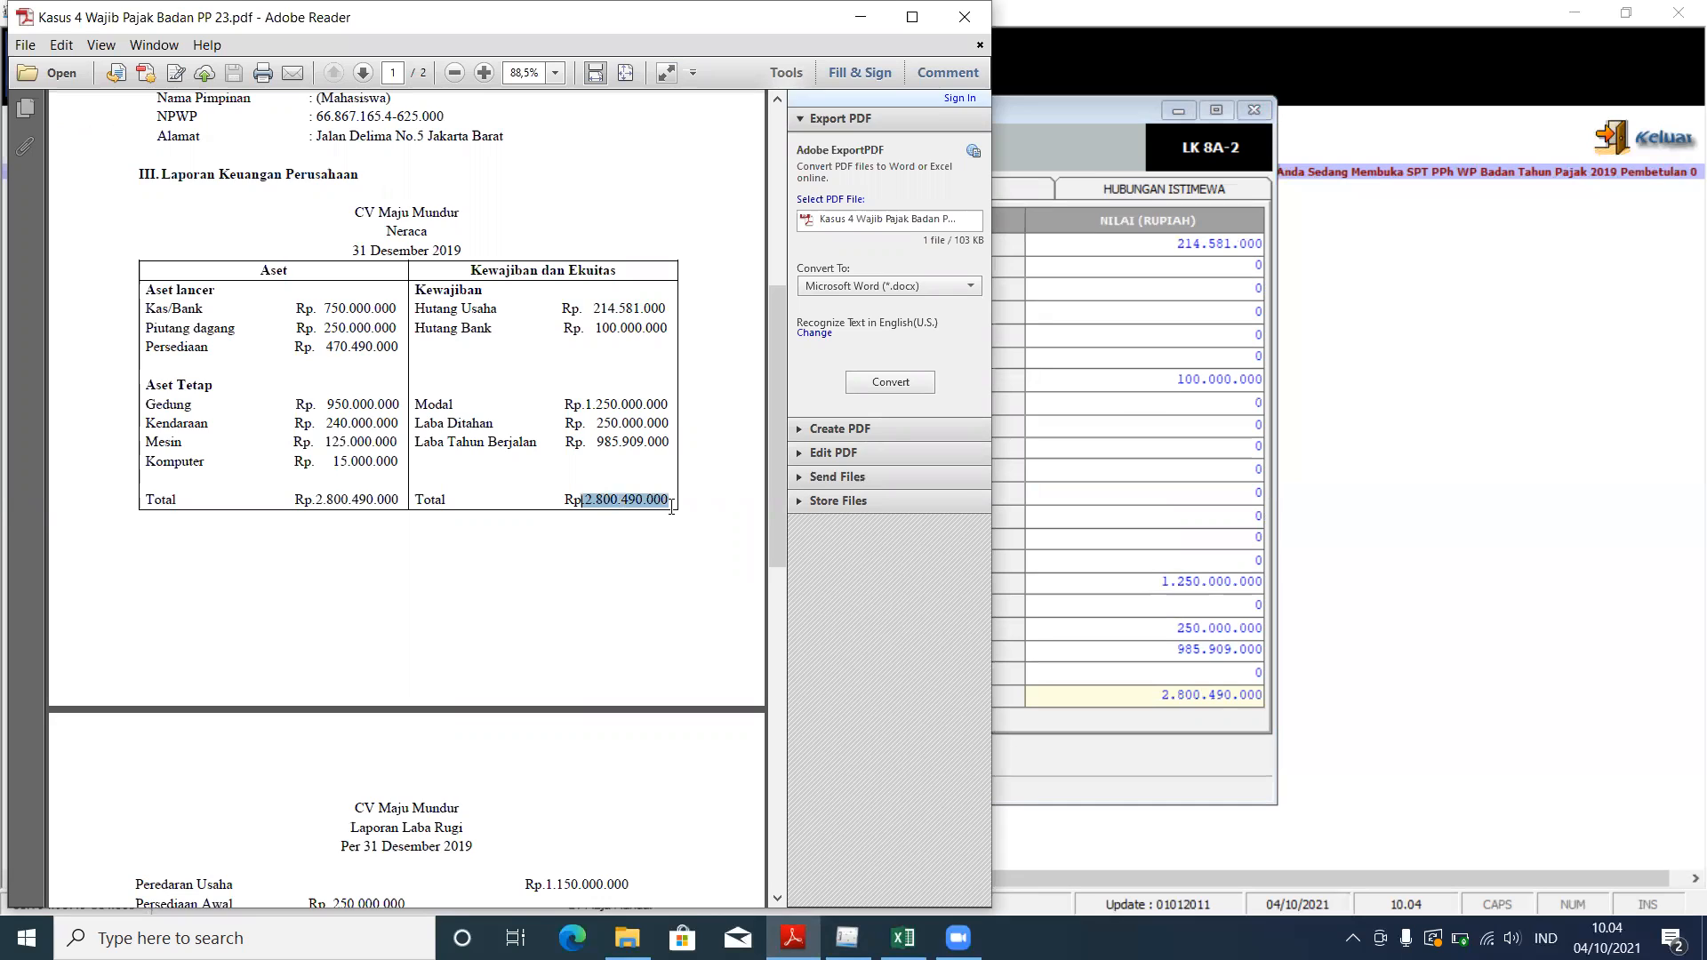
pyautogui.click(1138, 256)
pyautogui.moveTo(1164, 693); pyautogui.dragTo(1289, 690)
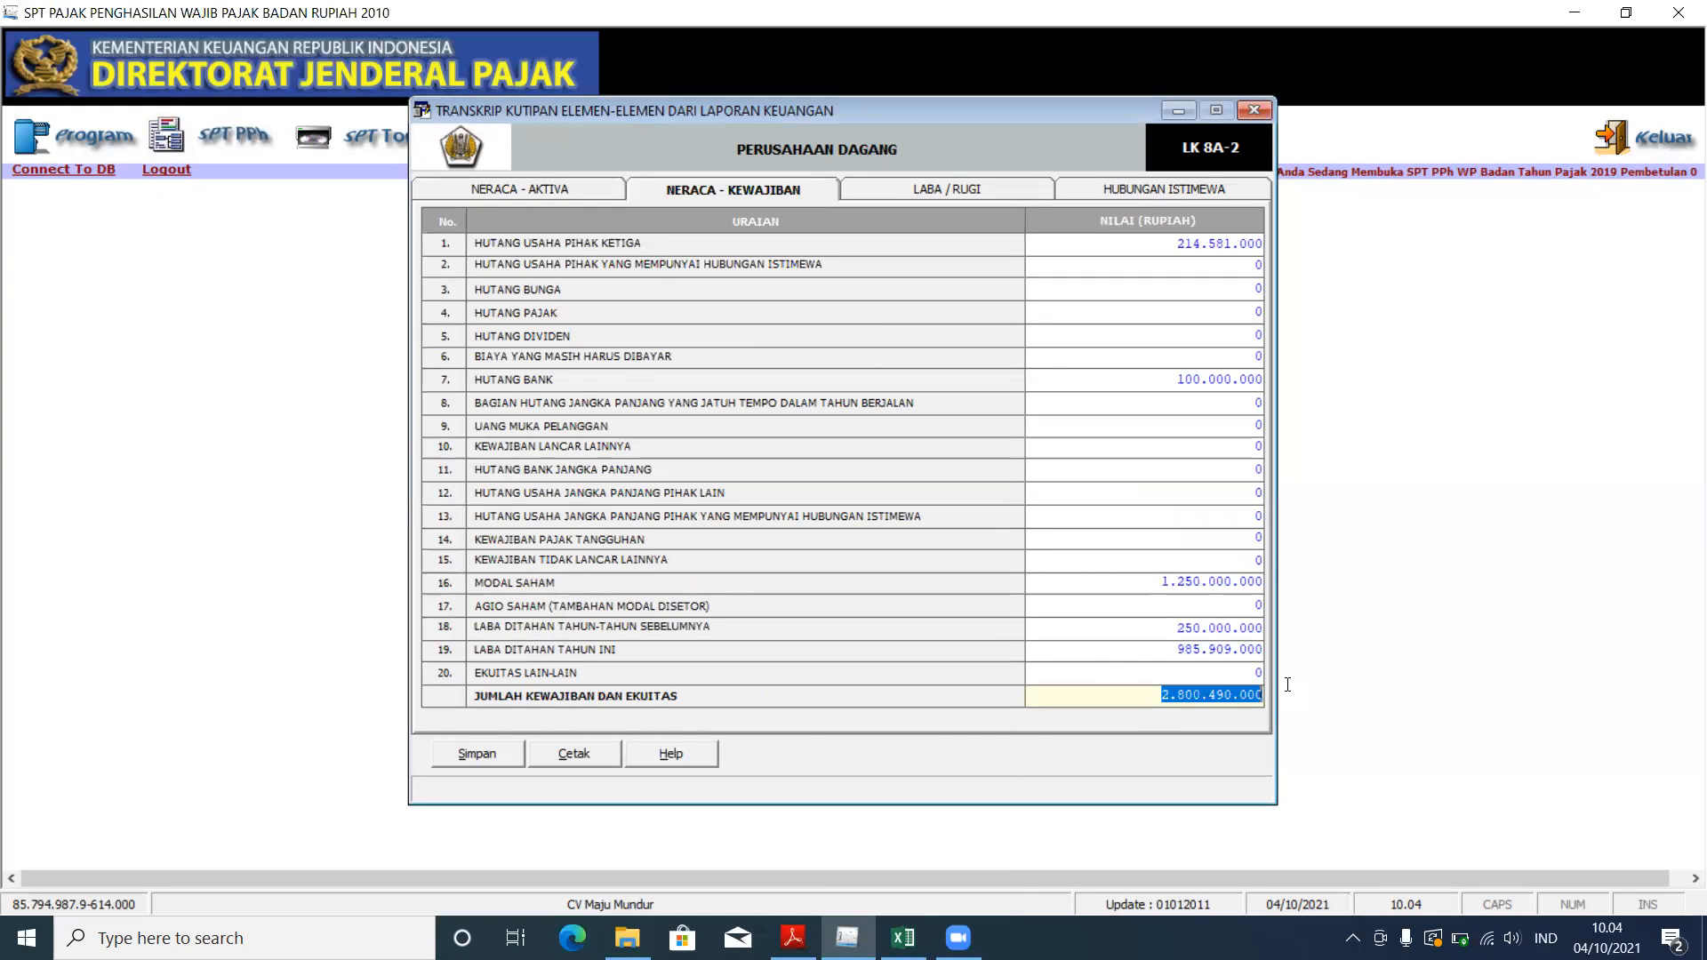
pyautogui.click(933, 197)
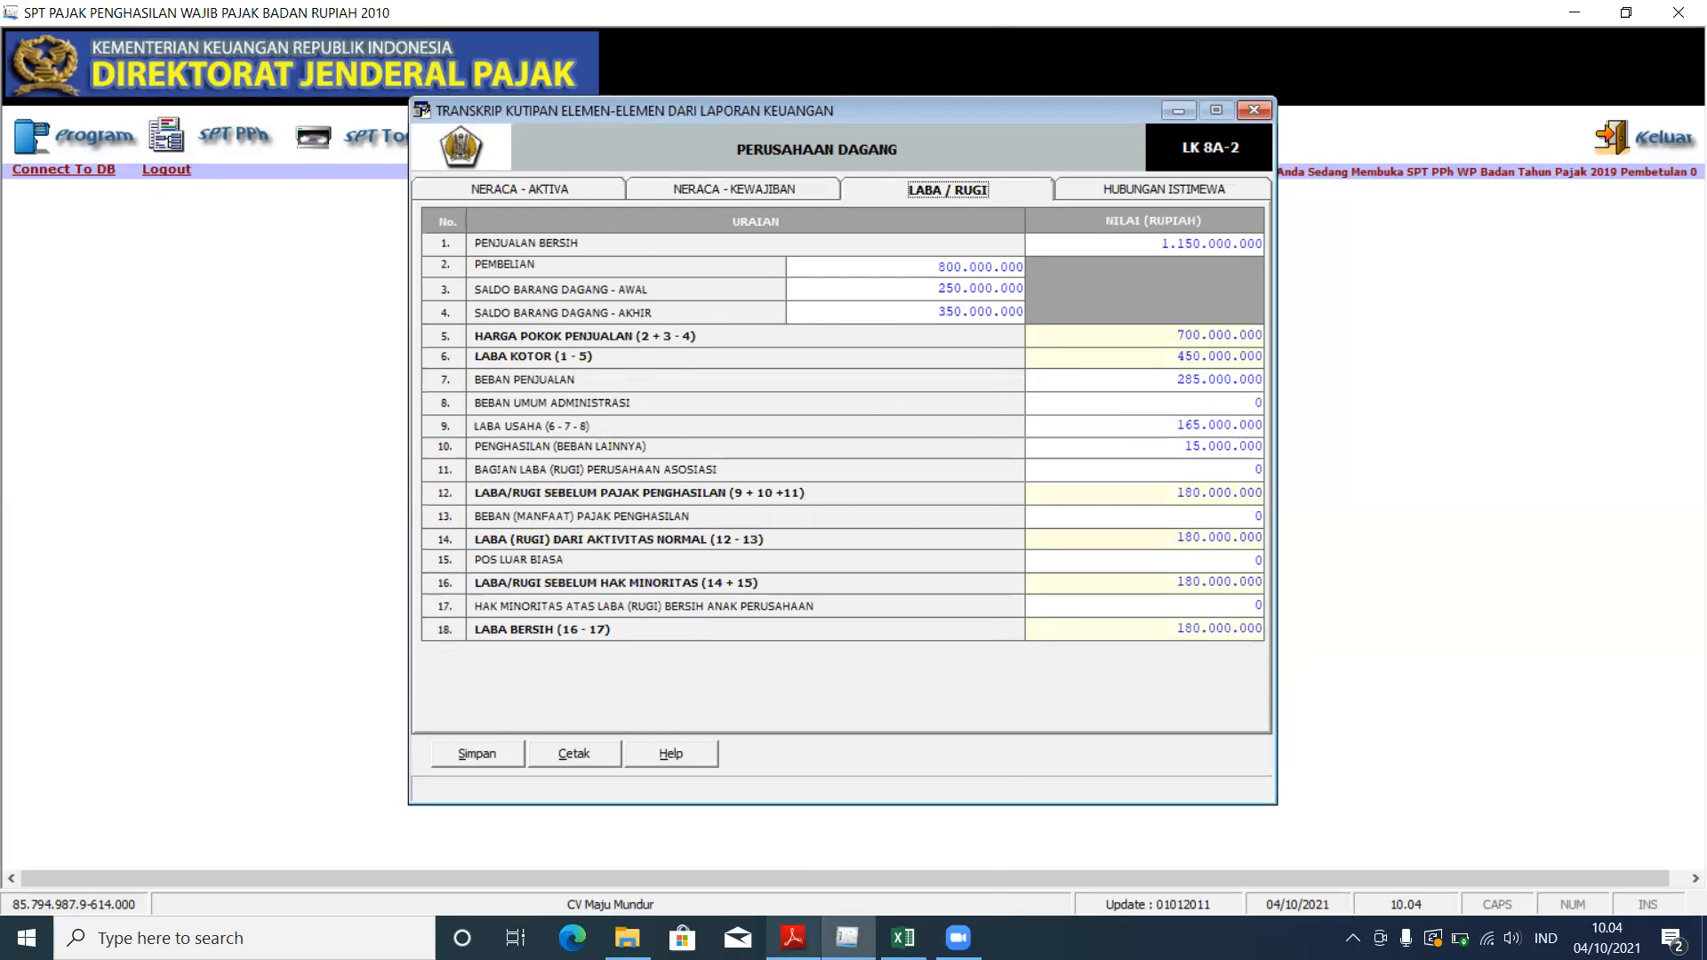
# Step: Compare the transcript's net sales of 1.150.000.000 with the PDF income statement
pyautogui.click(792, 937)
pyautogui.scroll(-5, 438, 464)
pyautogui.scroll(-3, 438, 464)
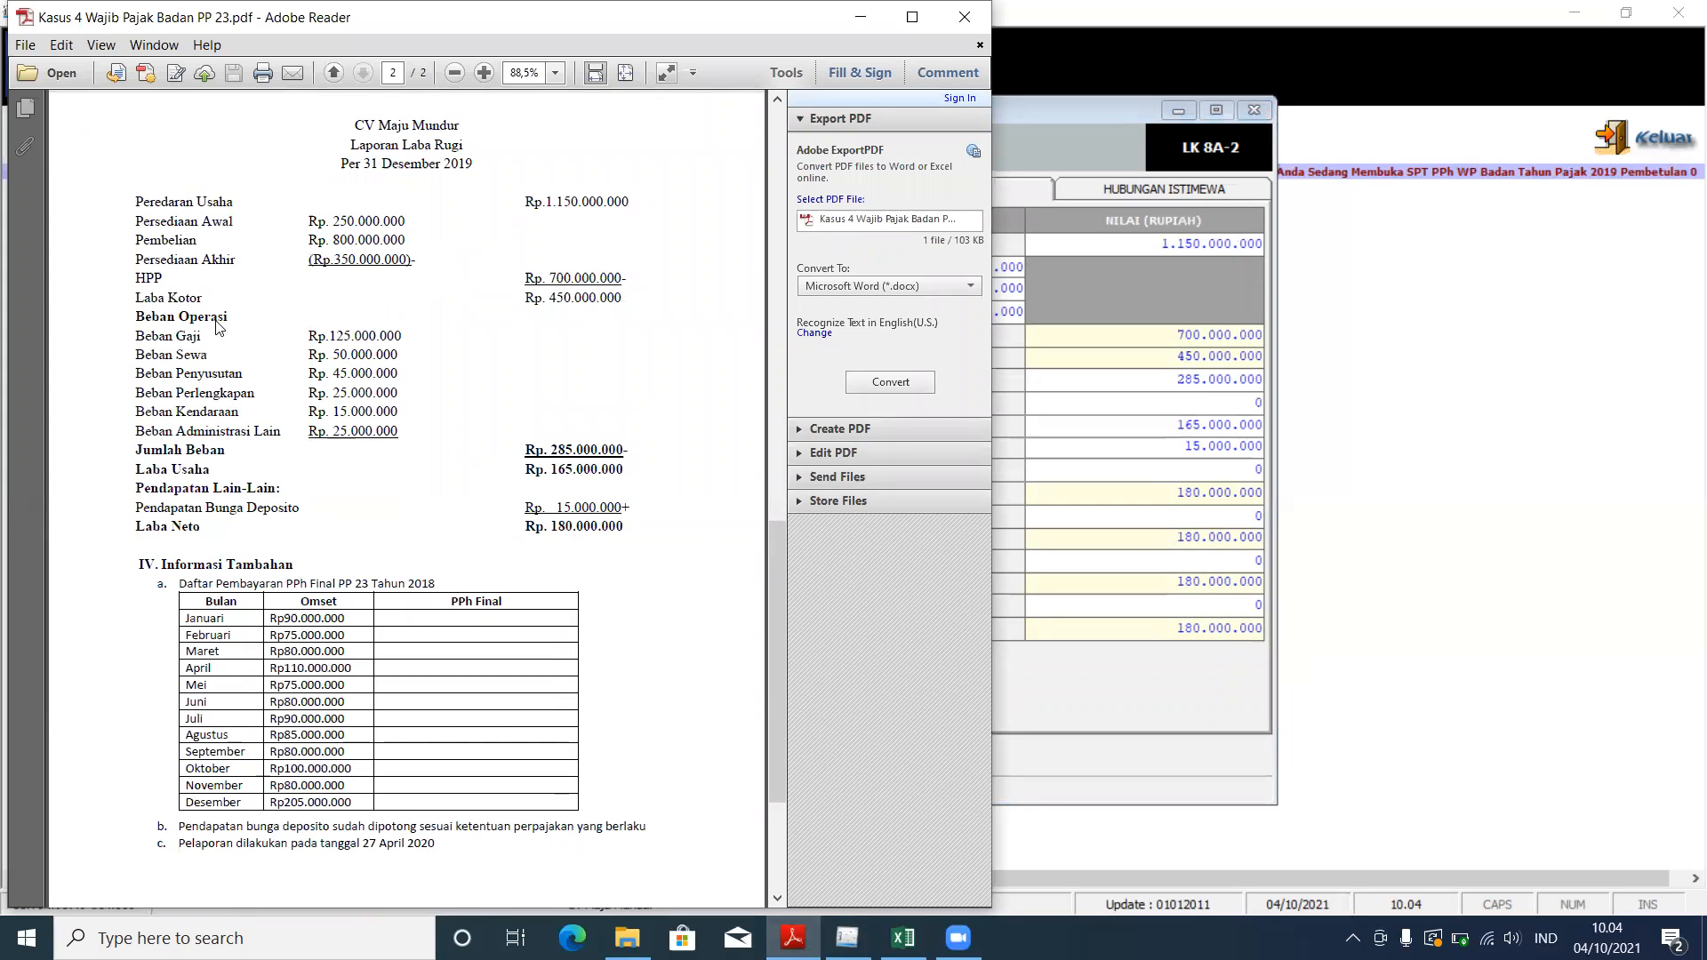
pyautogui.click(1042, 297)
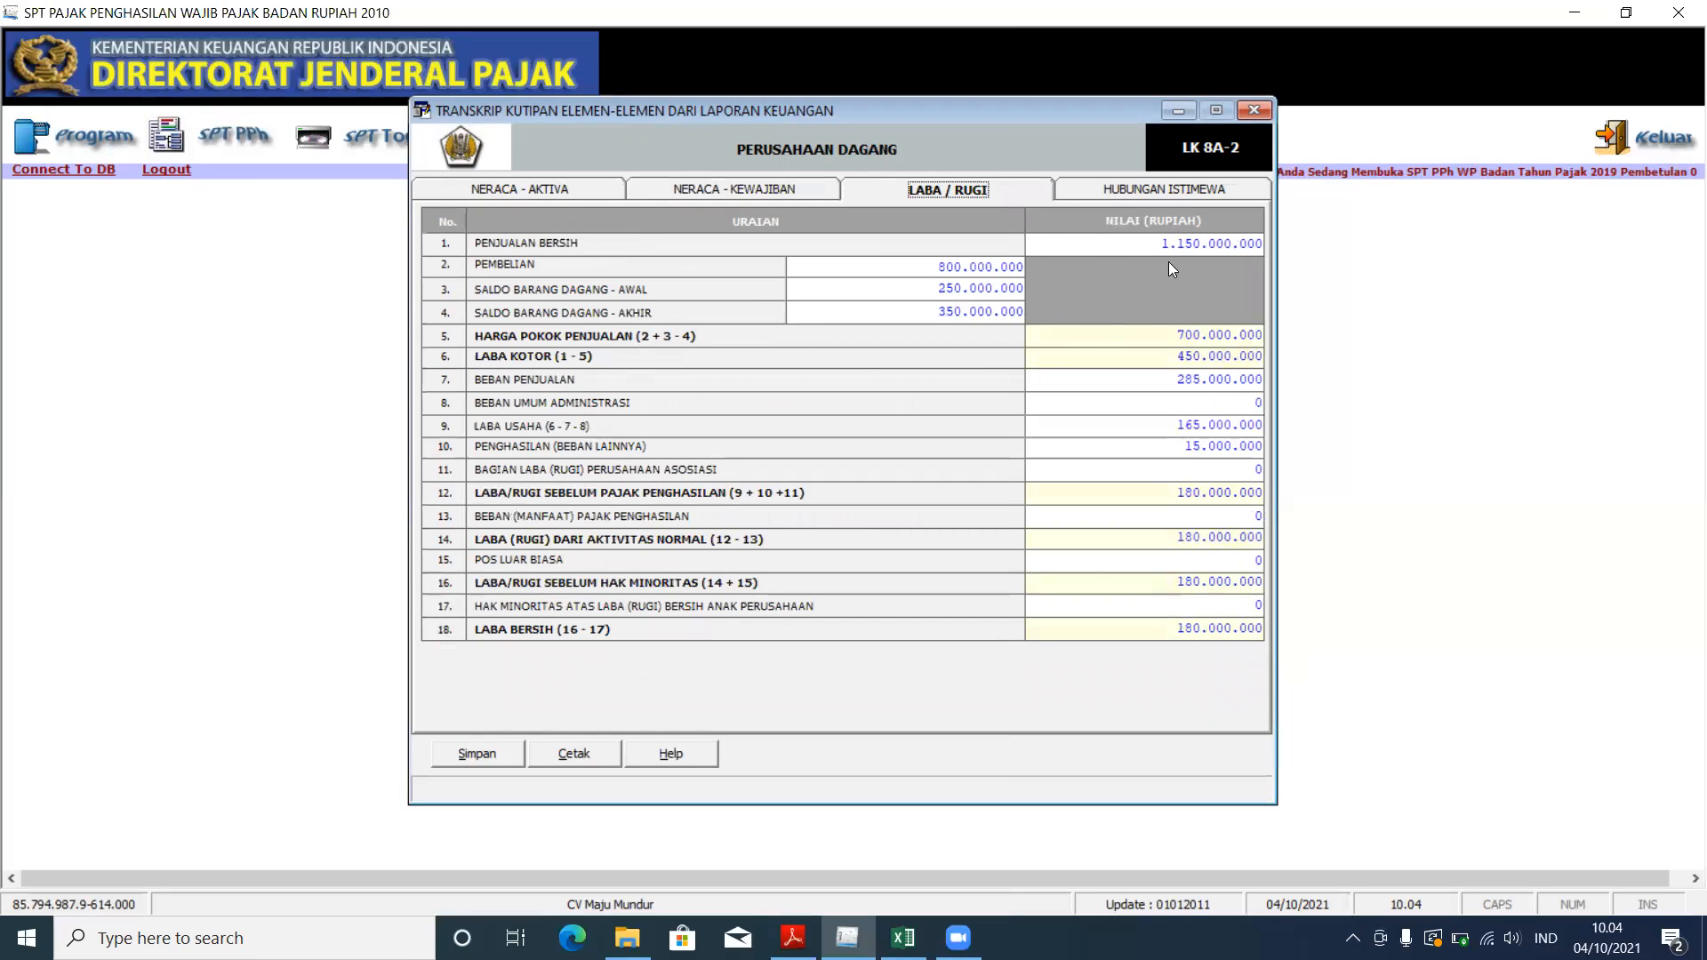
pyautogui.click(793, 938)
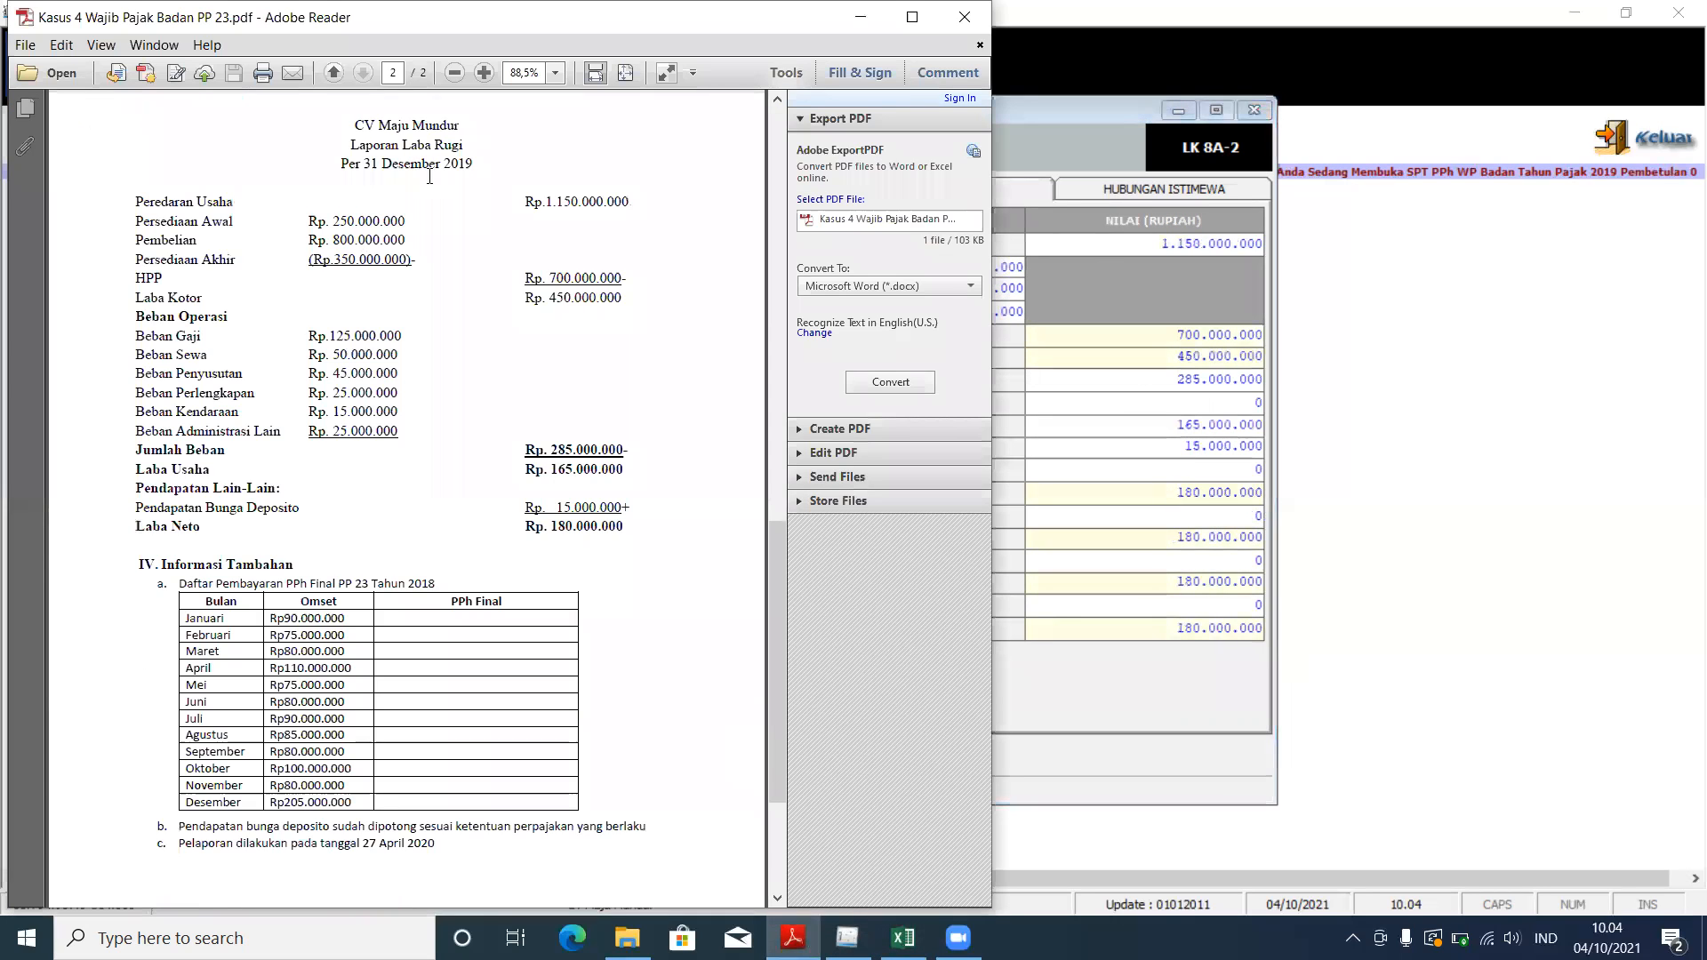
pyautogui.moveTo(540, 195); pyautogui.dragTo(631, 203)
pyautogui.click(1161, 236)
pyautogui.click(1161, 236)
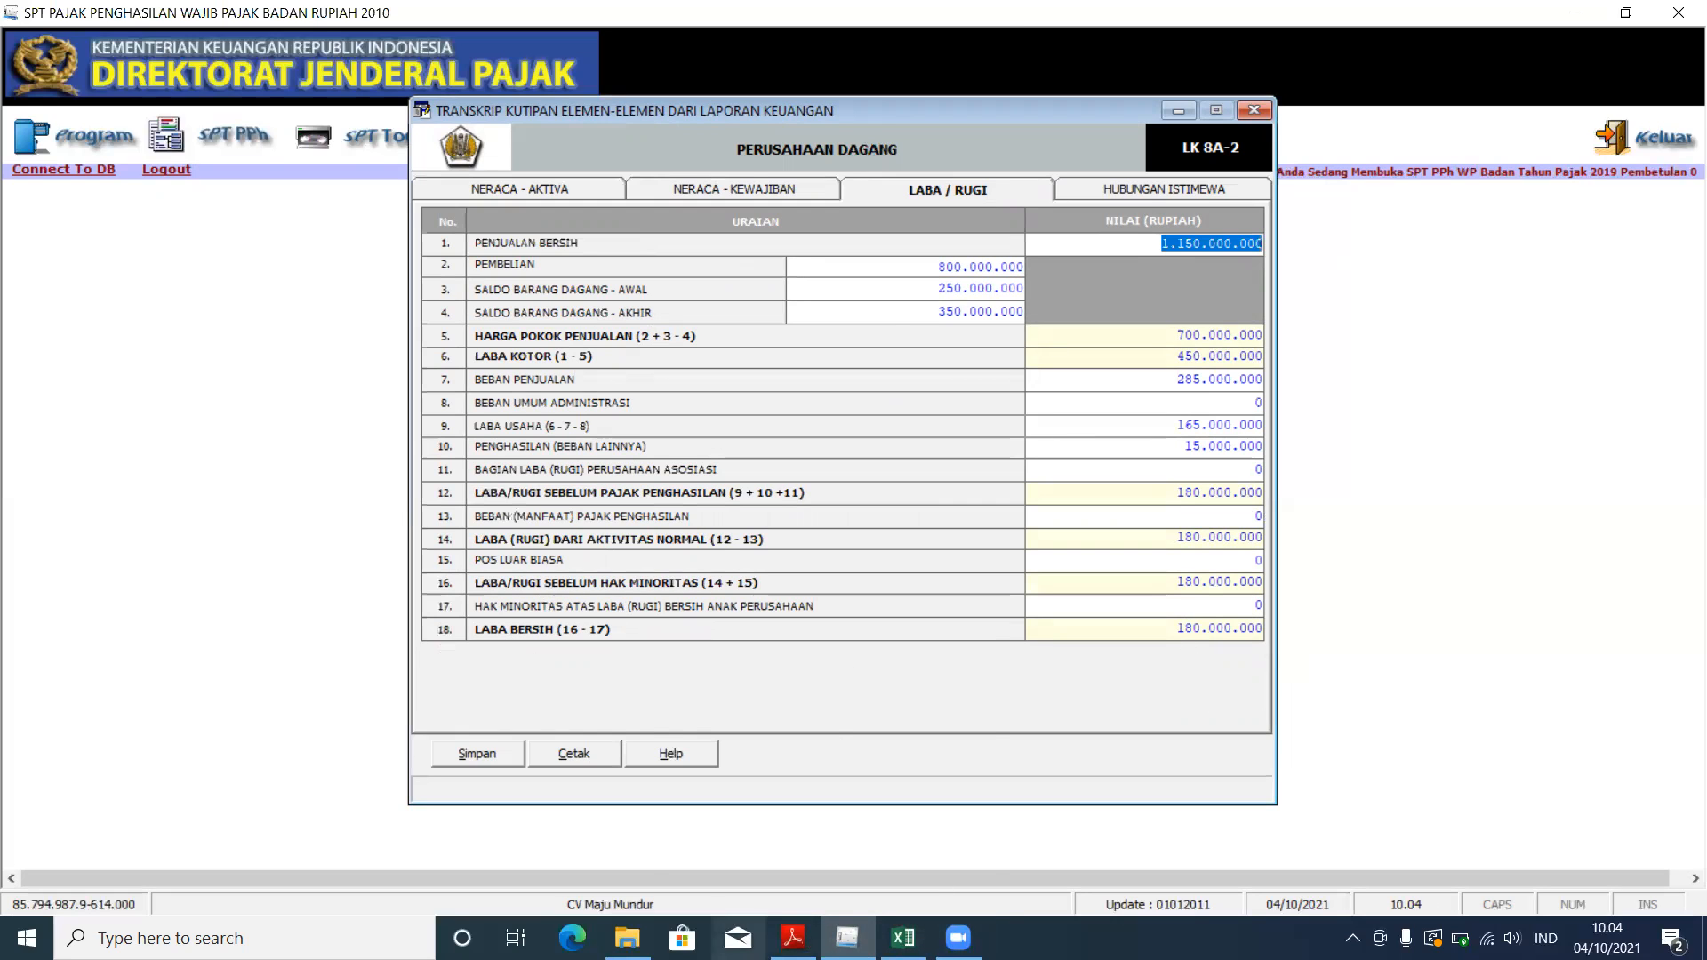
# Step: Check the 180.000.000 net profit figure in the PDF
pyautogui.click(793, 938)
pyautogui.moveTo(550, 524); pyautogui.dragTo(655, 544)
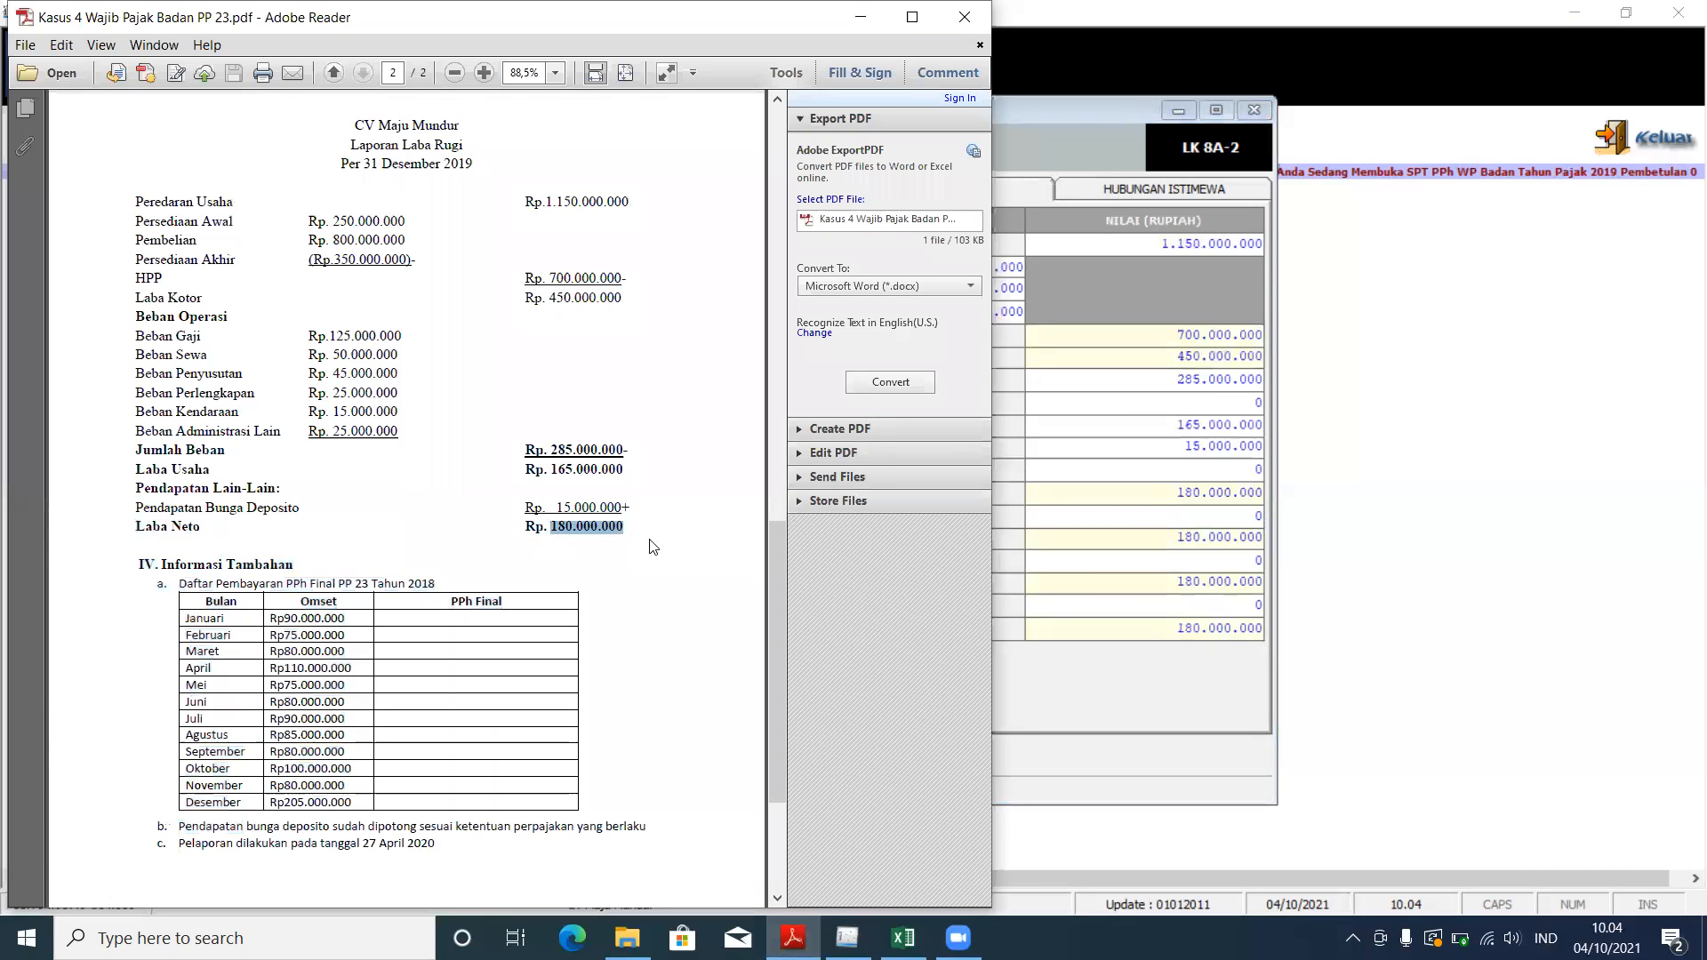
pyautogui.hotkey('alt', 'Tab')
# Step: Save the Laba/Rugi transcript, dismiss the confirmation, and close the form
pyautogui.click(476, 752)
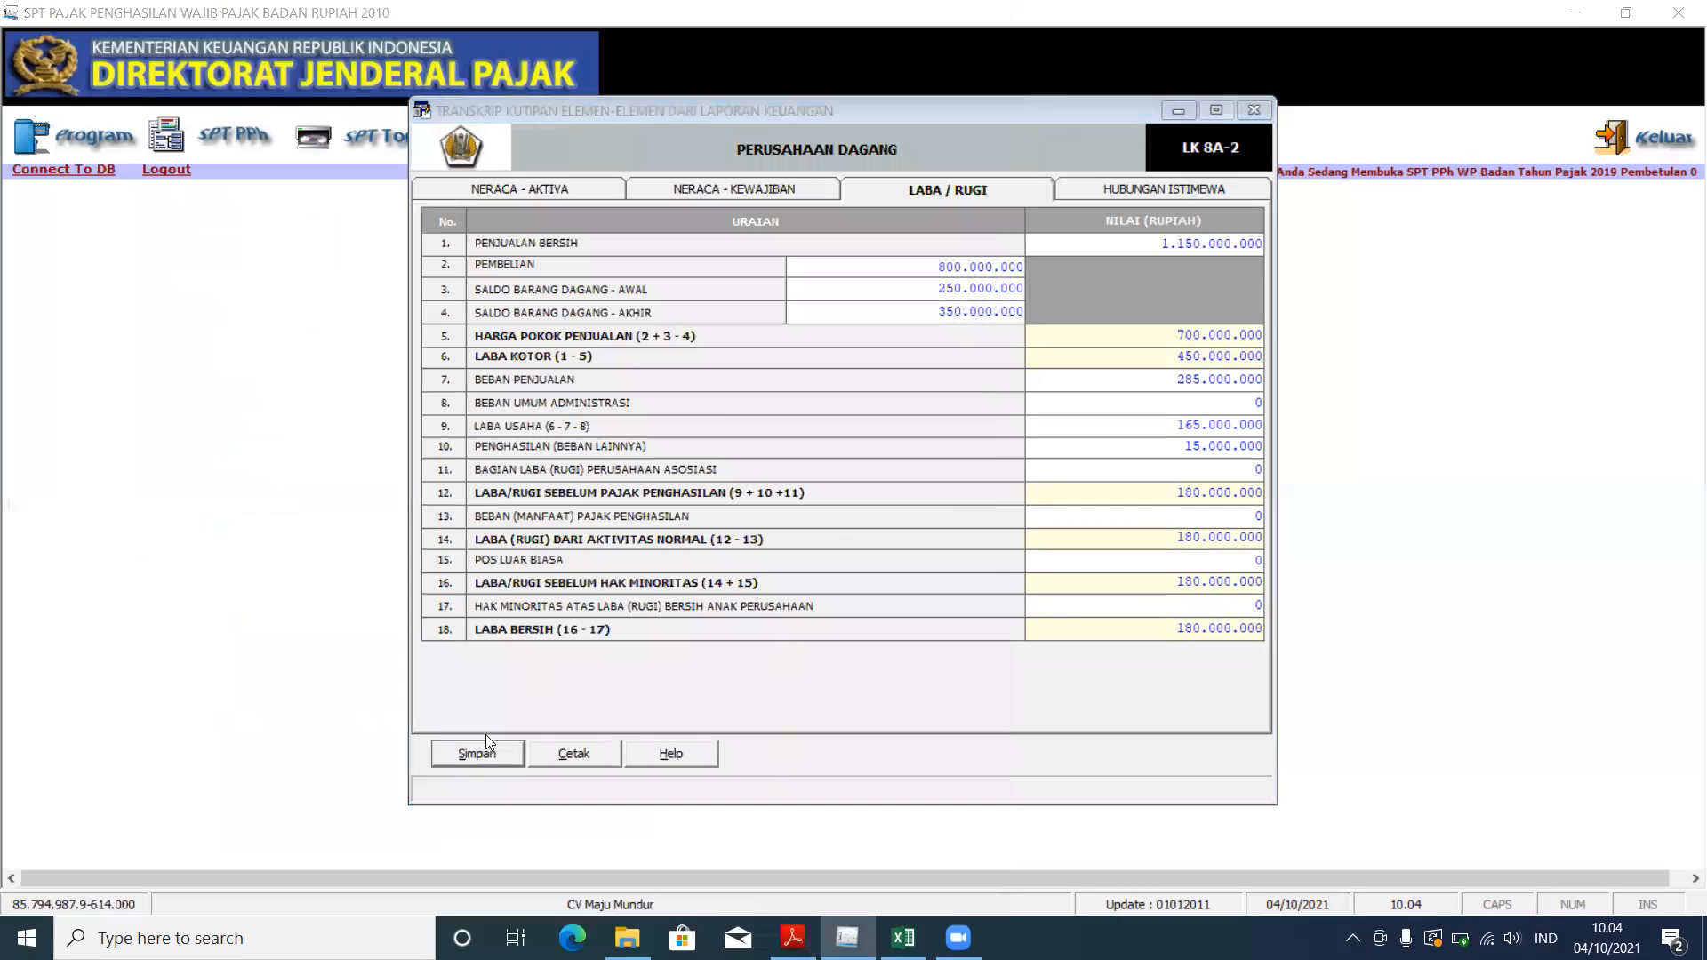
pyautogui.click(838, 541)
pyautogui.click(917, 542)
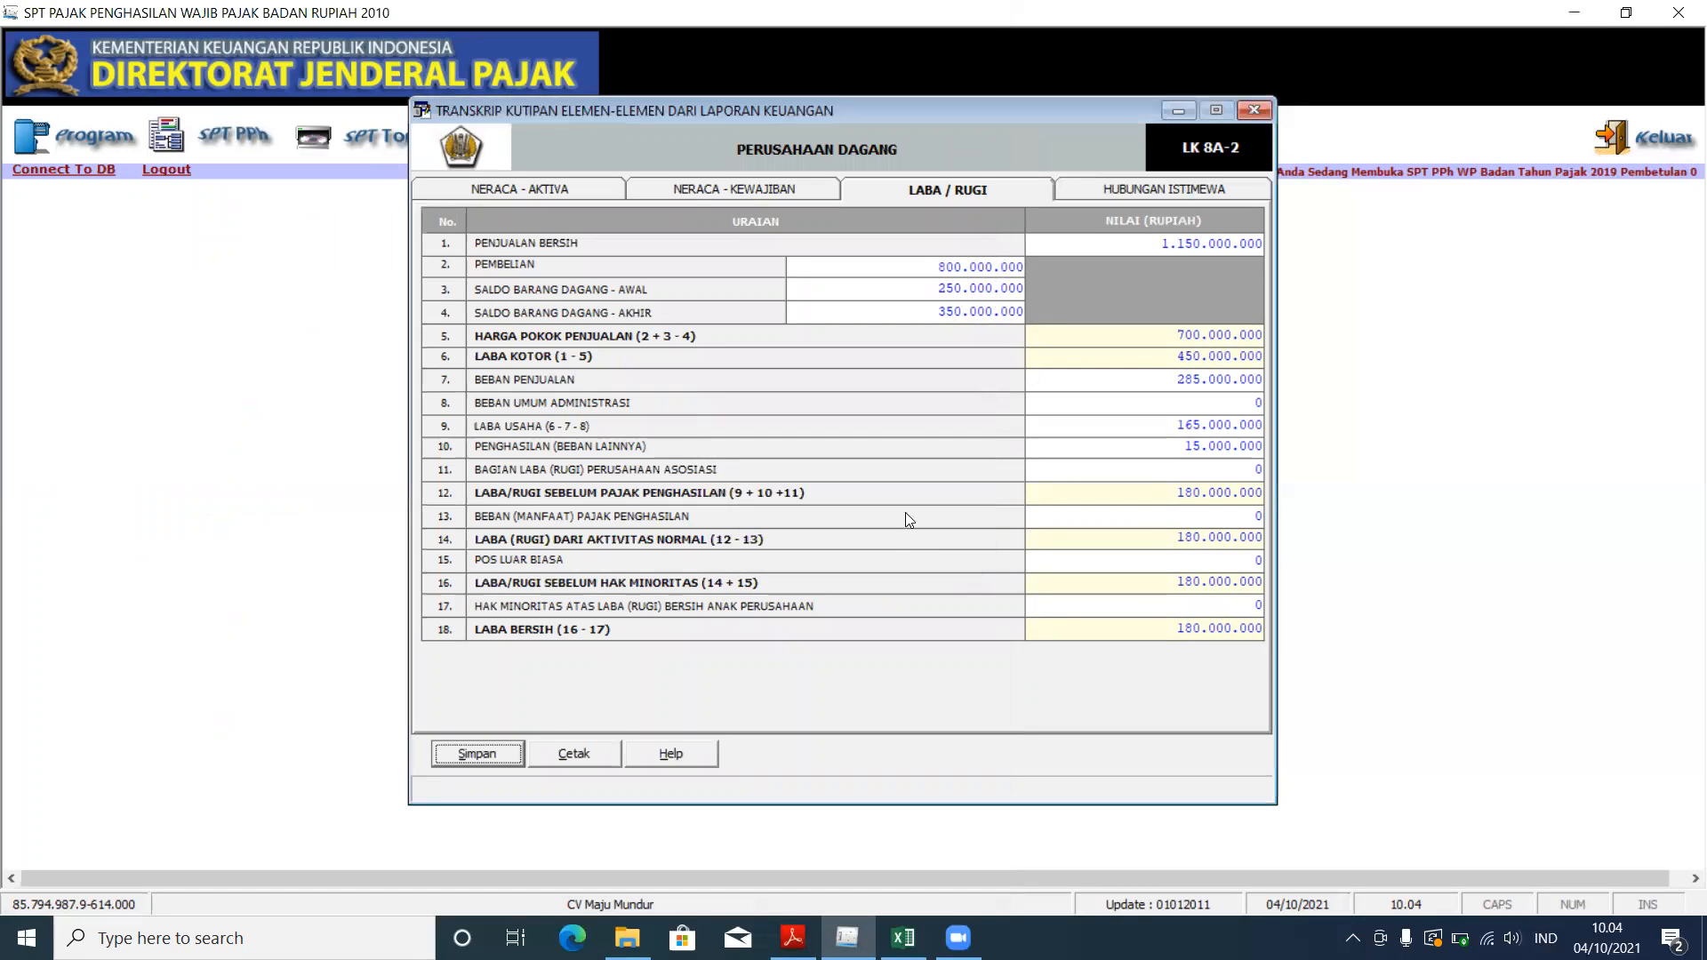
pyautogui.click(1245, 113)
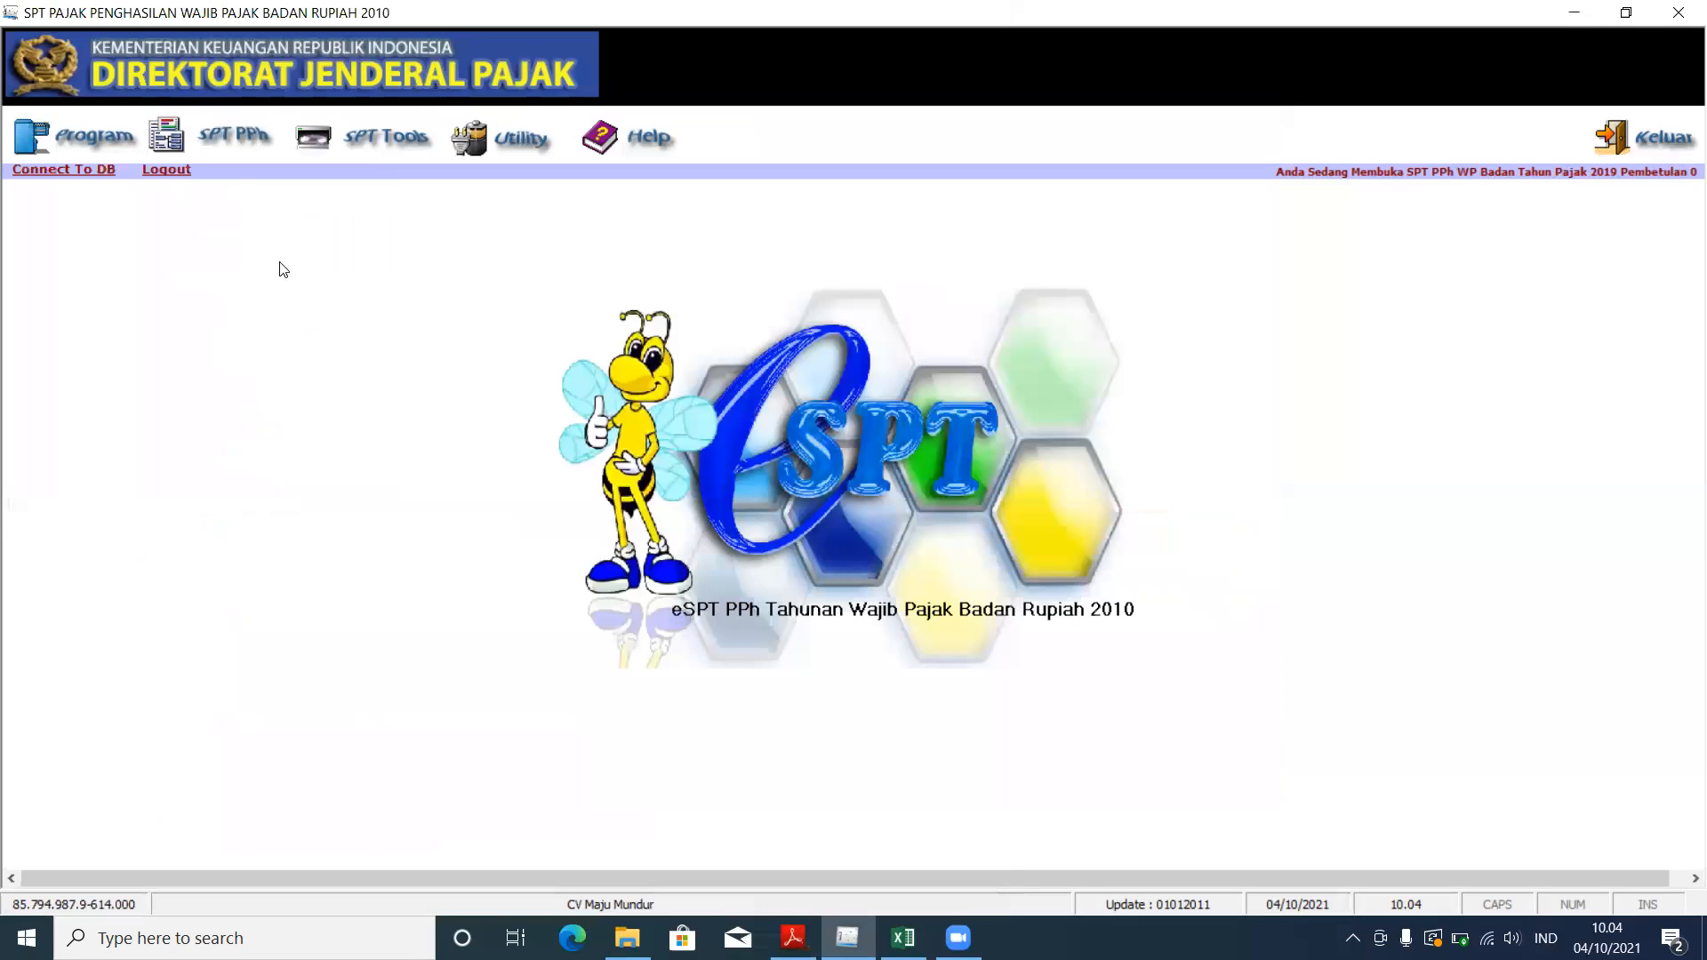
# Step: Open Formulir 1771-V - Daftar Pemegang Saham from SPT PPh > Lampiran
pyautogui.click(228, 153)
pyautogui.moveTo(243, 205)
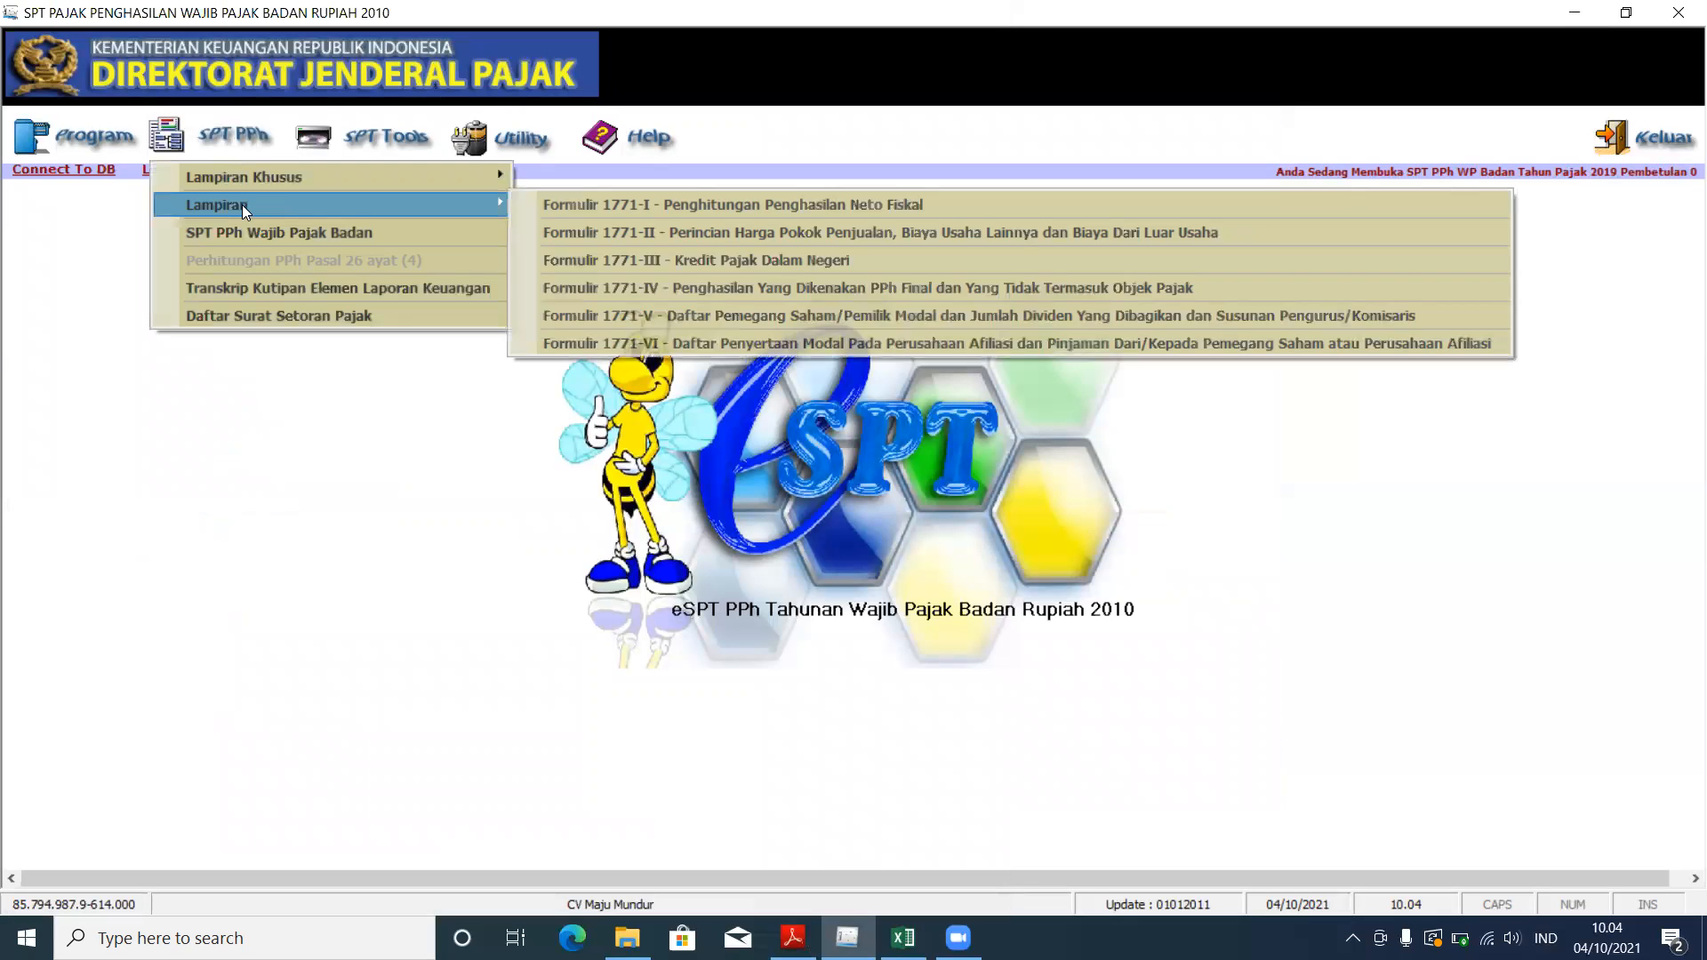
pyautogui.click(646, 307)
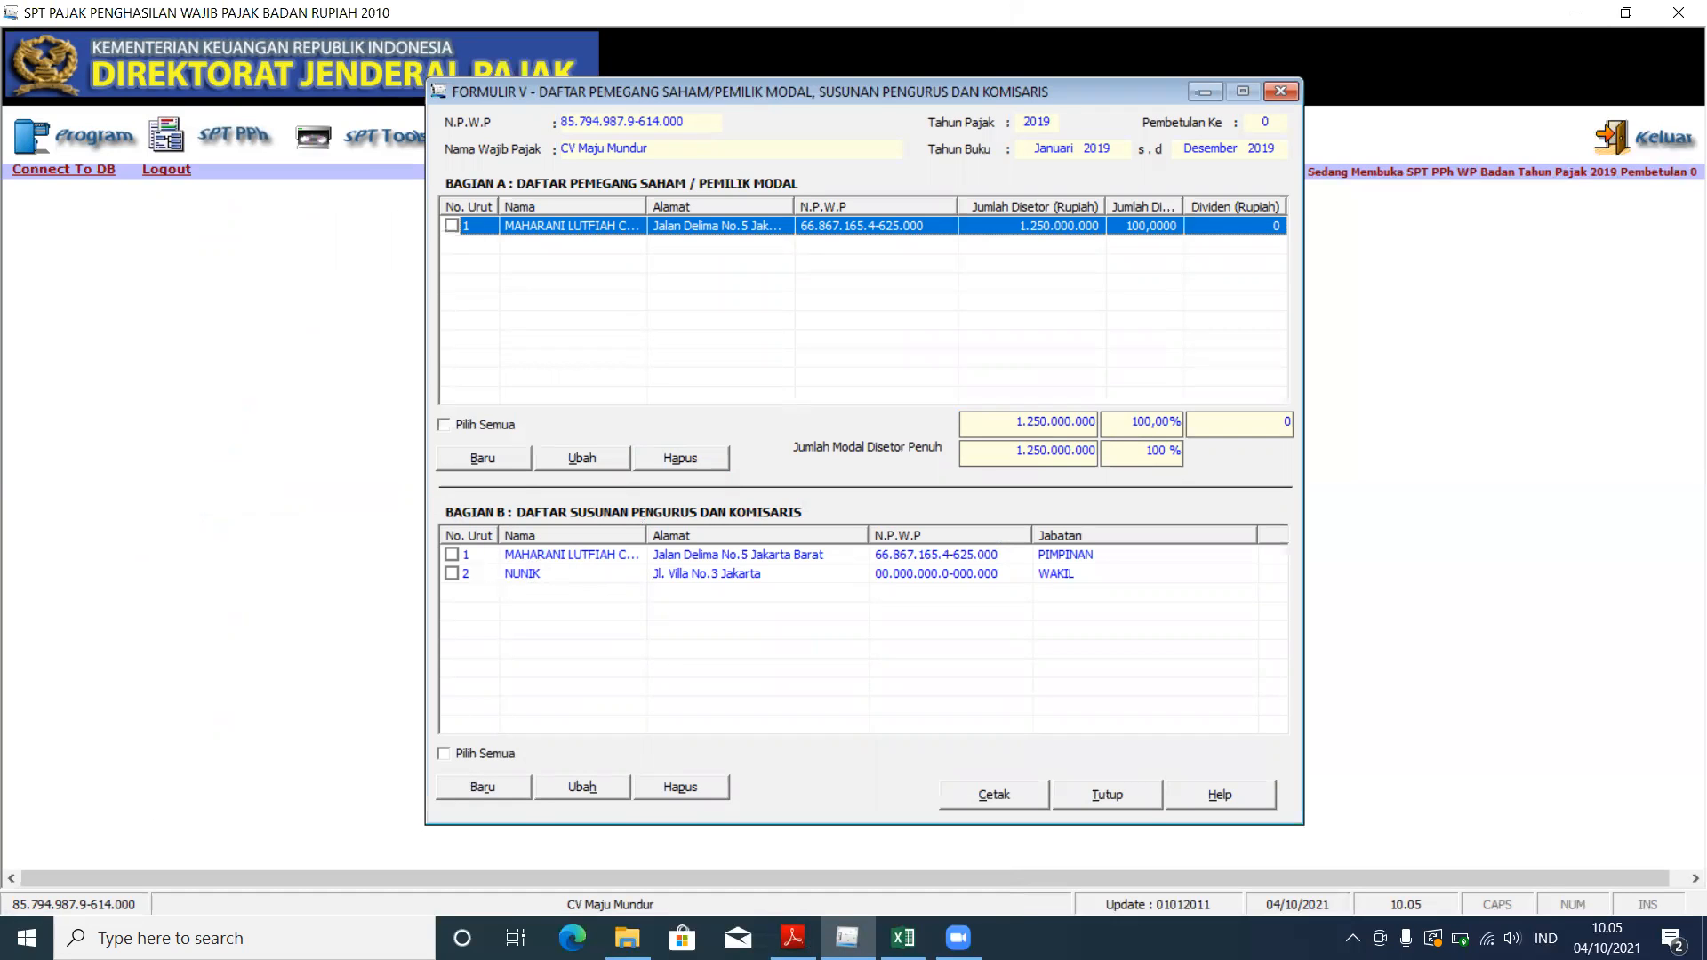
pyautogui.click(793, 937)
pyautogui.scroll(15, 104, 282)
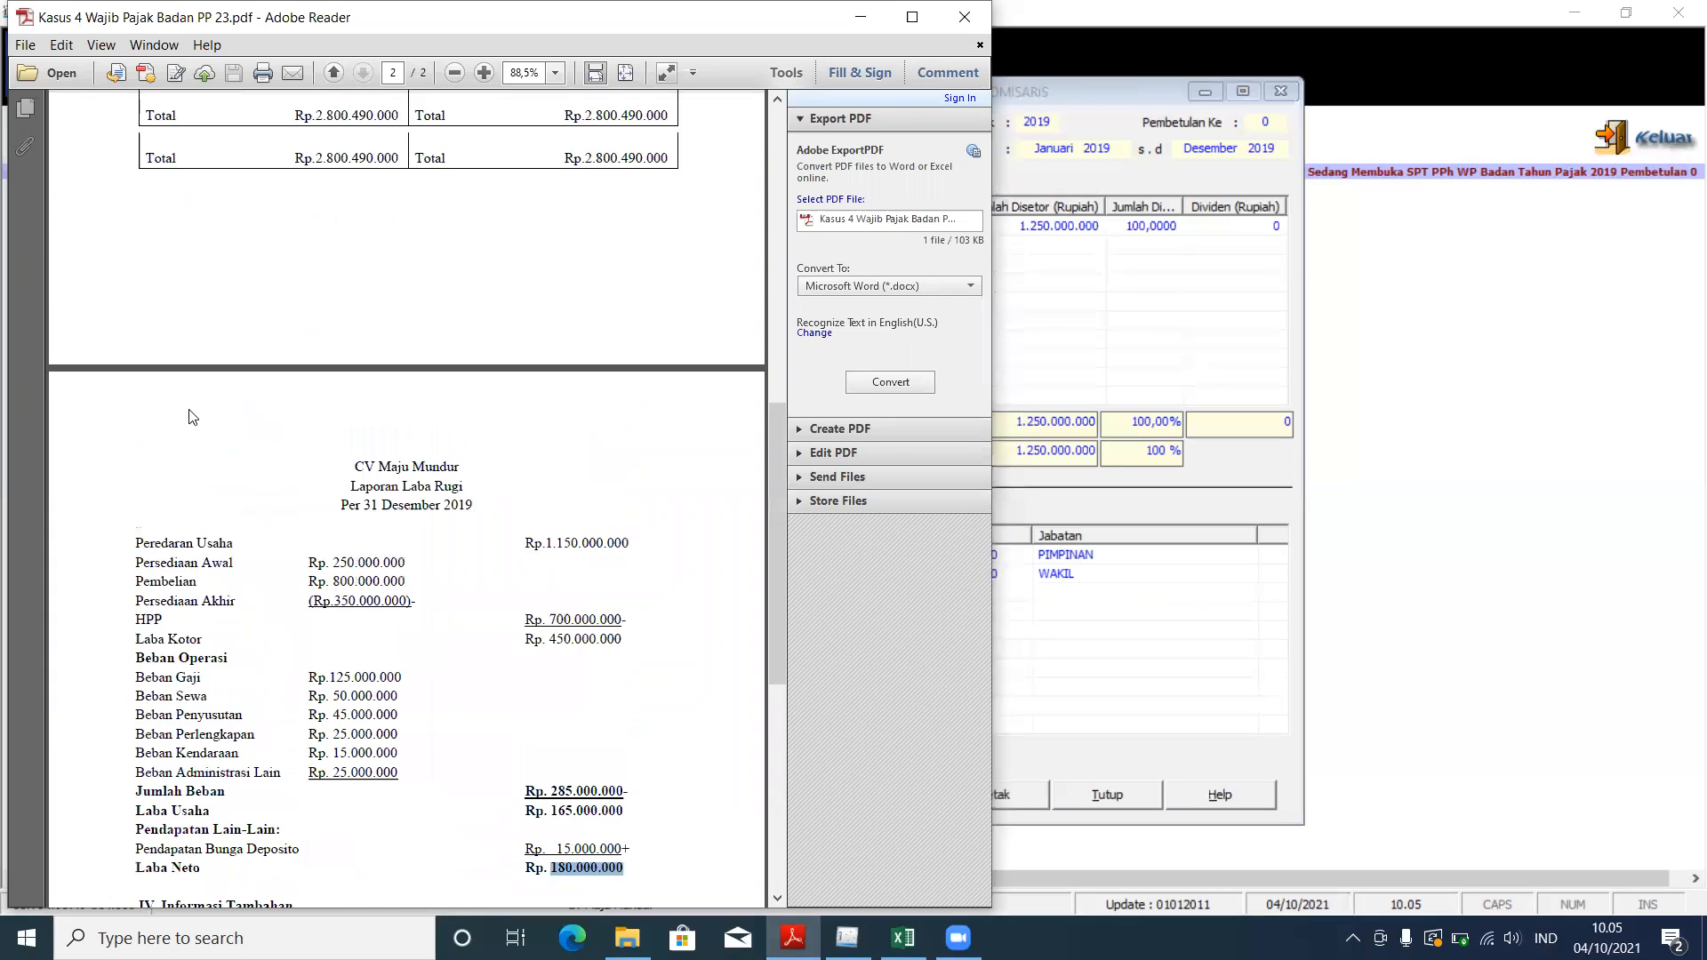
pyautogui.moveTo(139, 318); pyautogui.dragTo(190, 335)
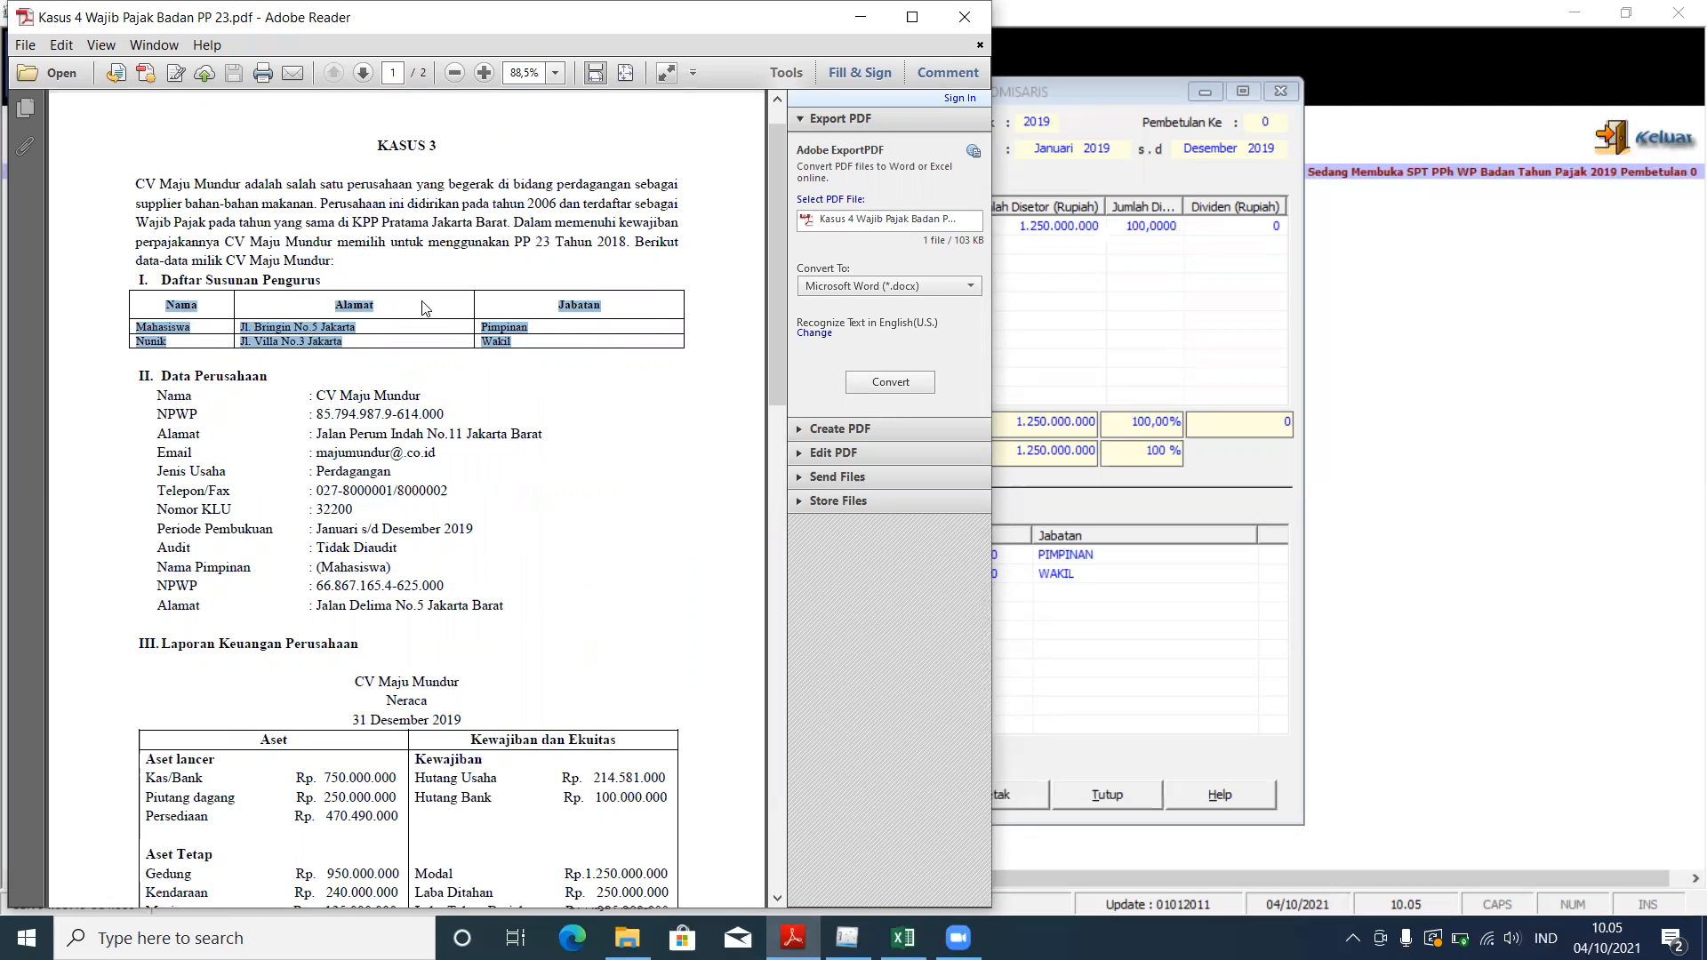
pyautogui.click(1088, 500)
pyautogui.click(1099, 579)
pyautogui.click(1043, 558)
pyautogui.click(1030, 576)
pyautogui.click(505, 791)
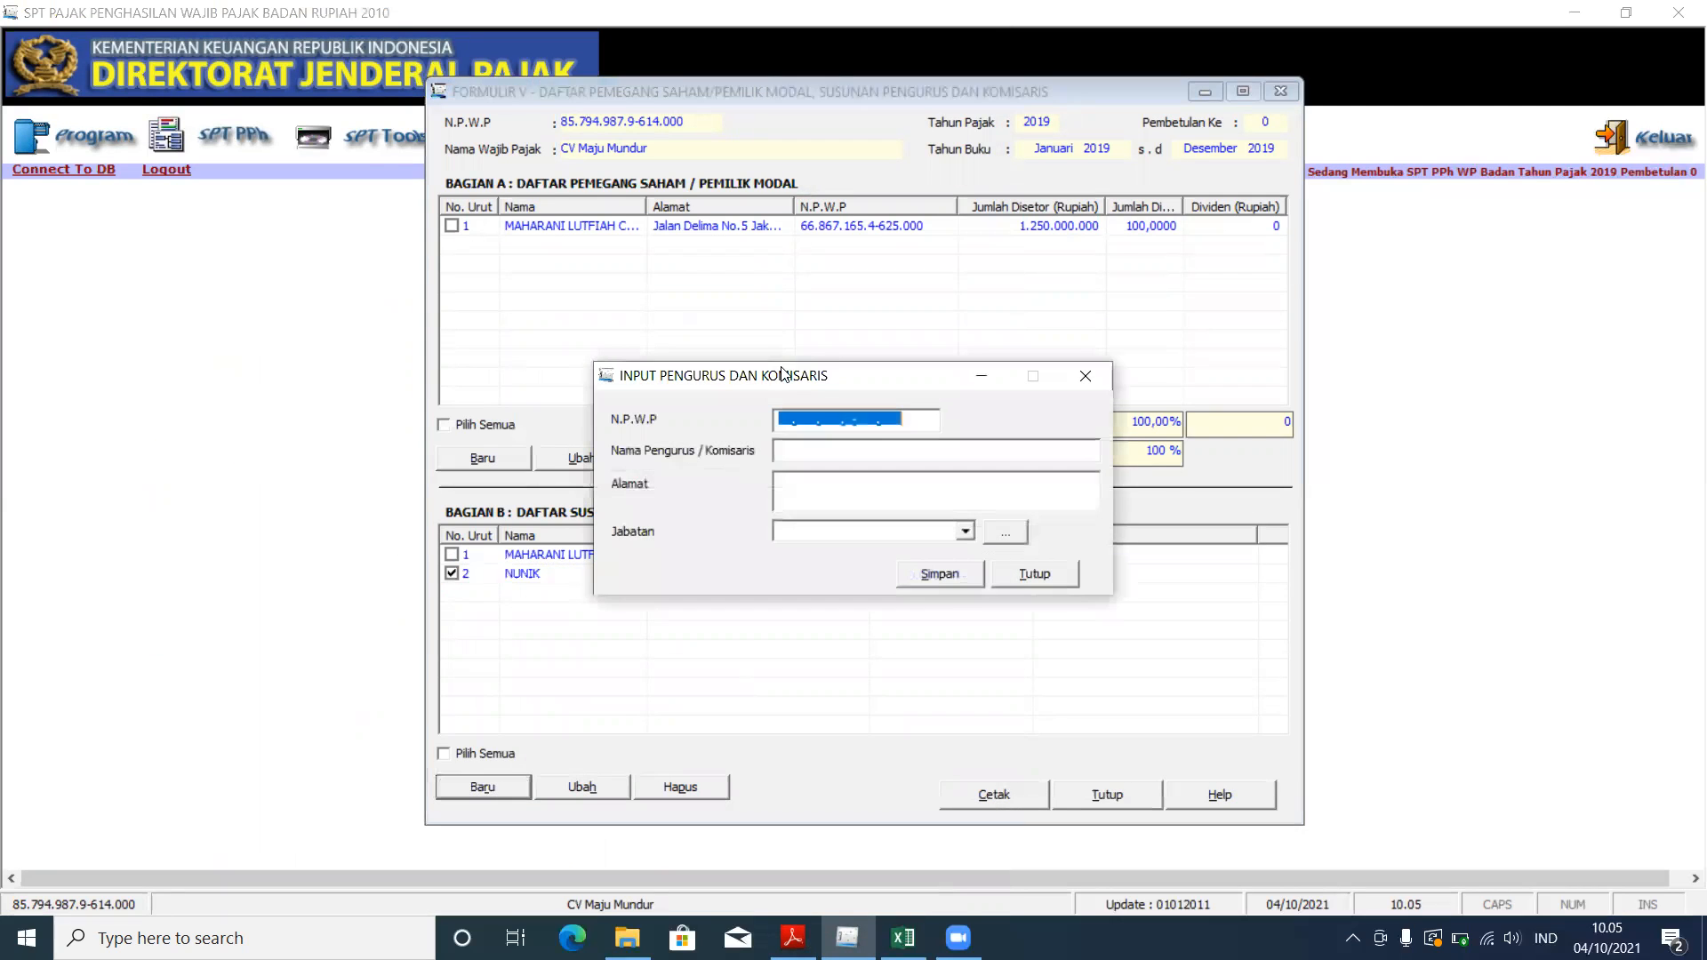
pyautogui.moveTo(799, 384); pyautogui.dragTo(825, 226)
pyautogui.click(992, 374)
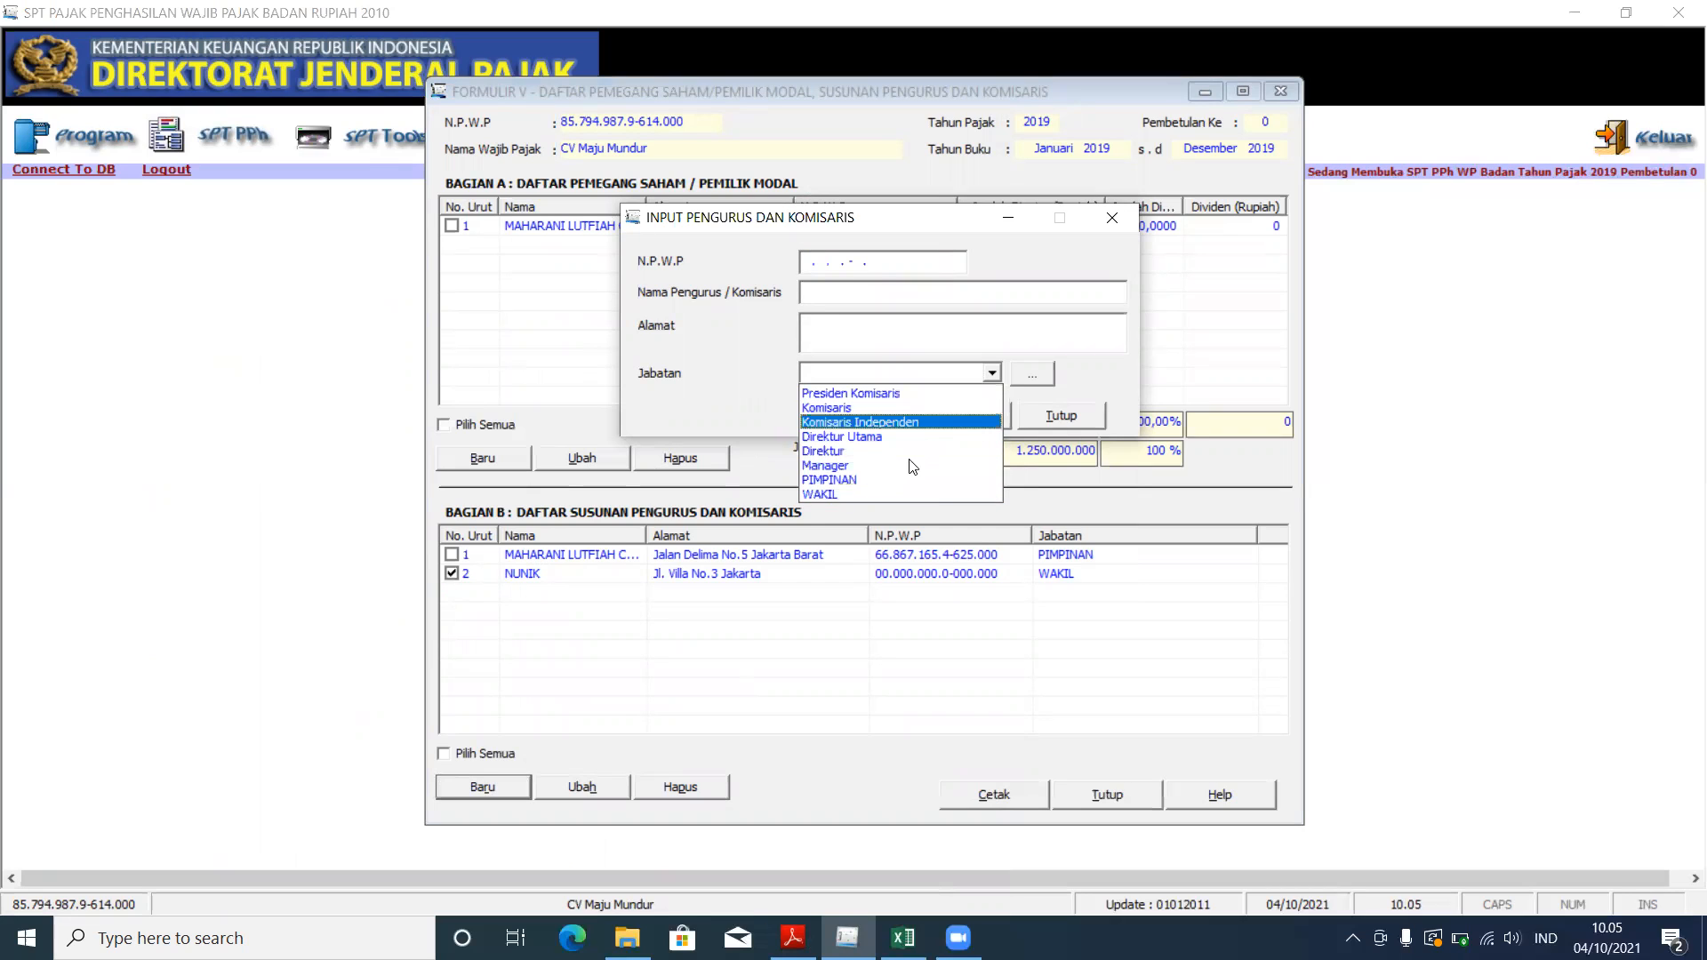
pyautogui.click(1067, 367)
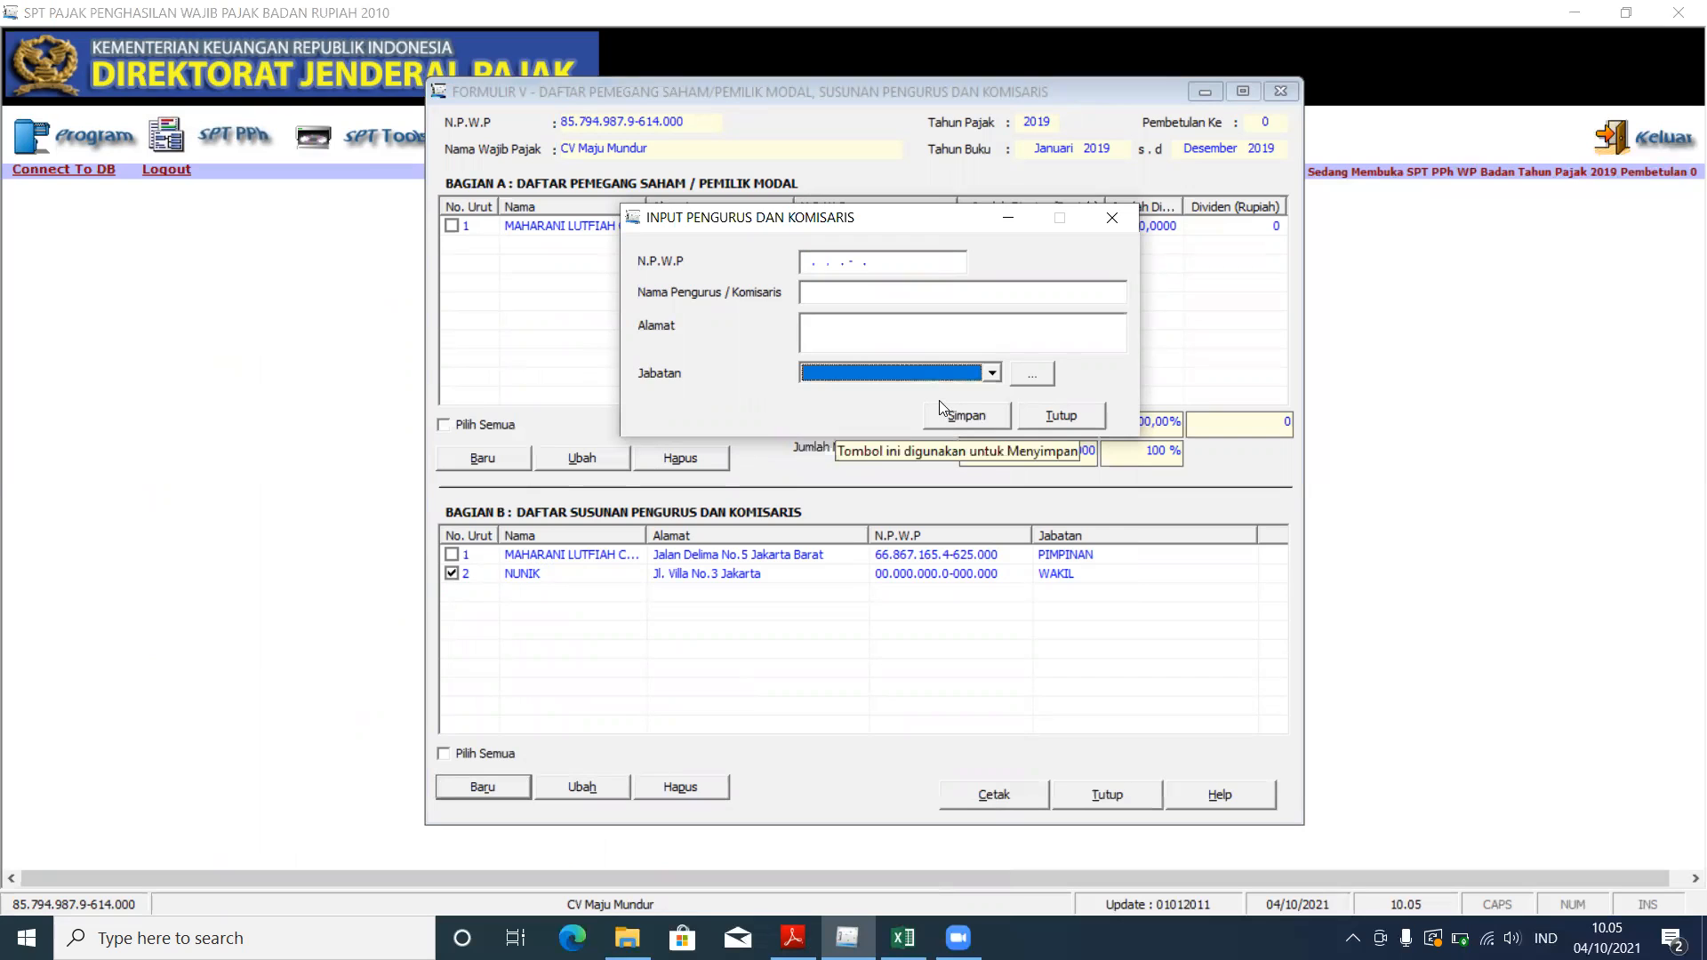
pyautogui.click(1020, 377)
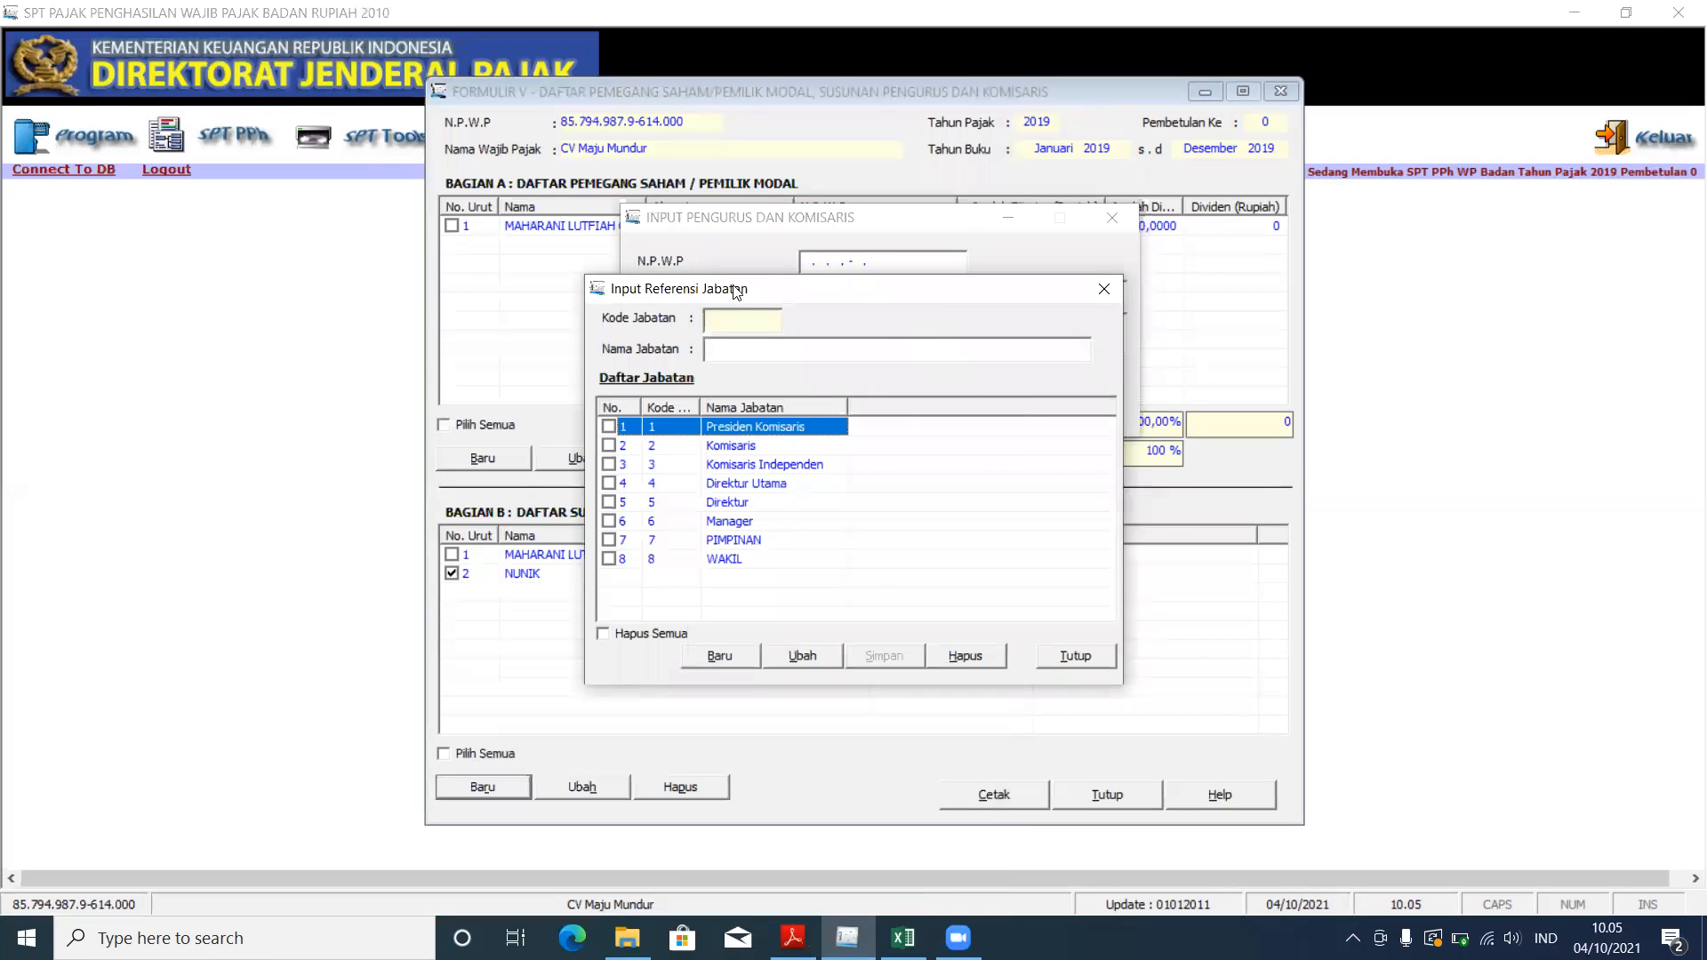
pyautogui.moveTo(735, 292); pyautogui.dragTo(627, 237)
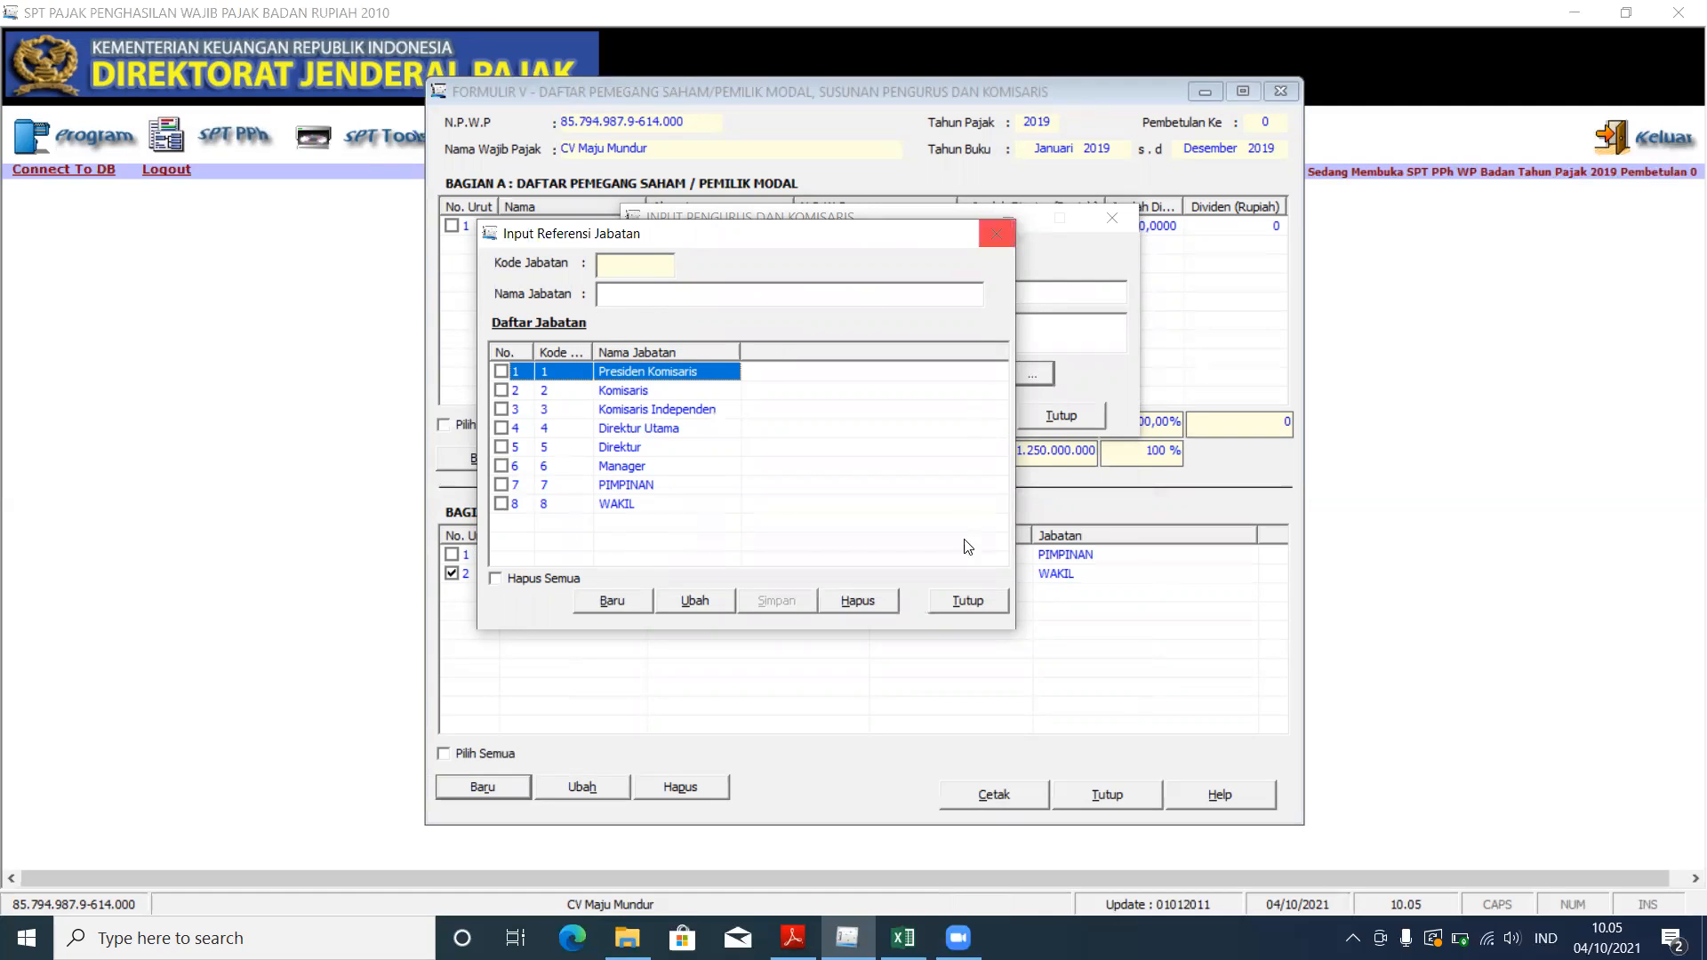
pyautogui.click(968, 600)
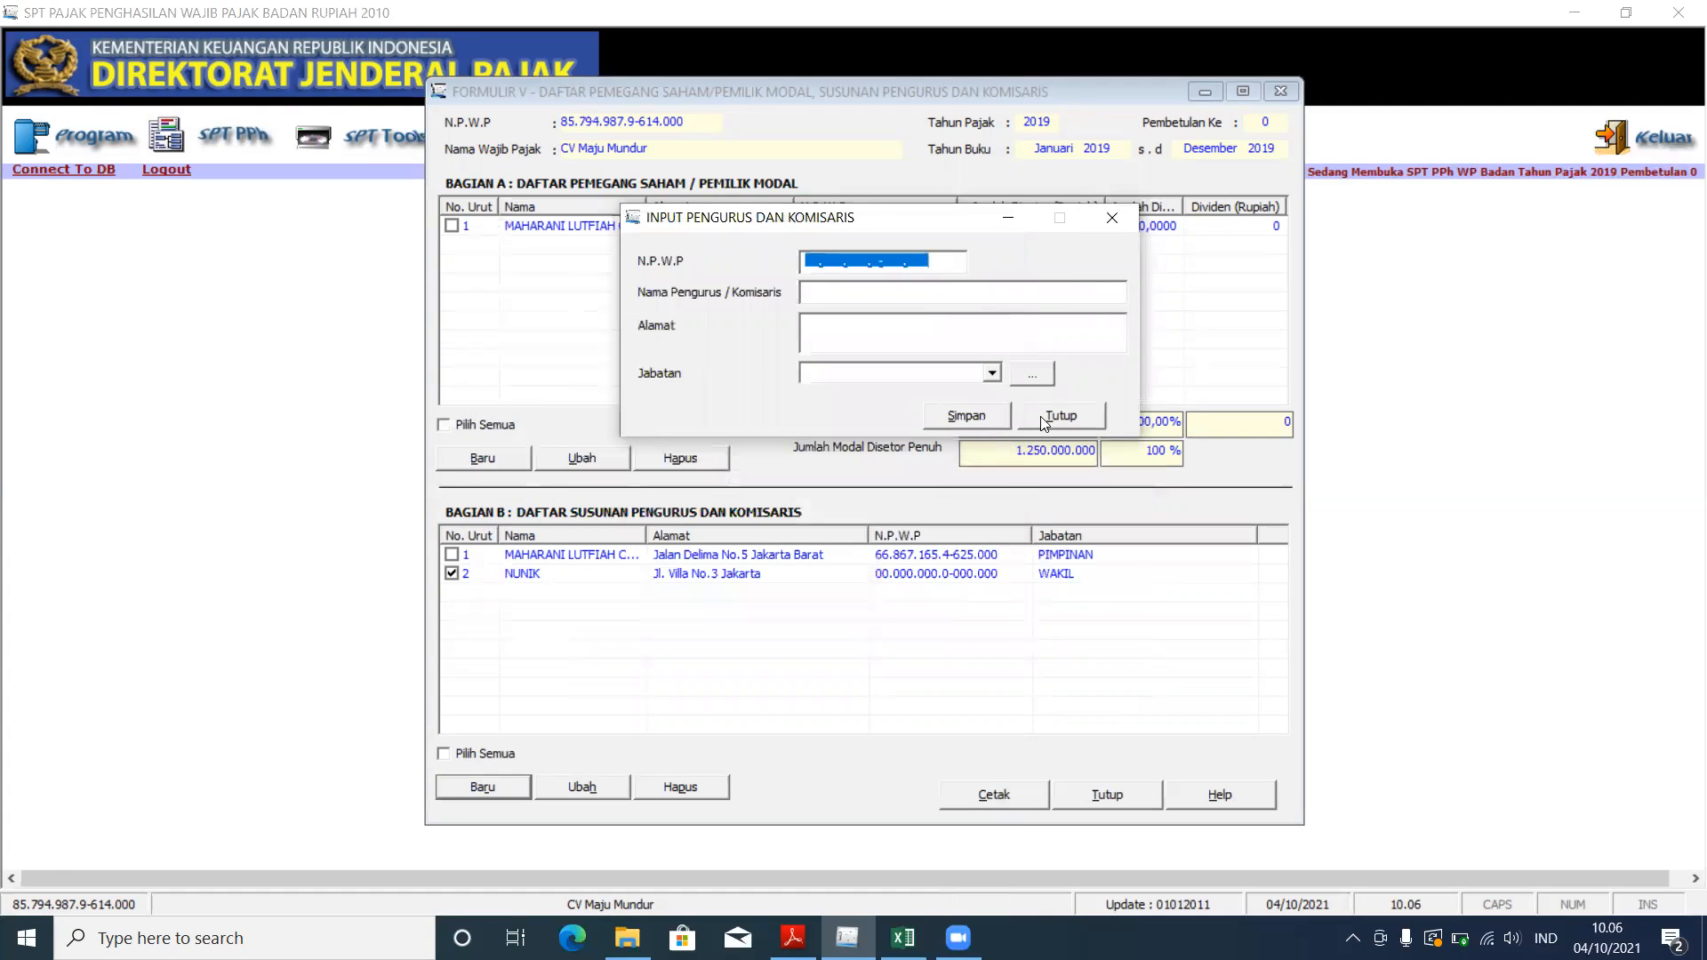
pyautogui.click(1041, 417)
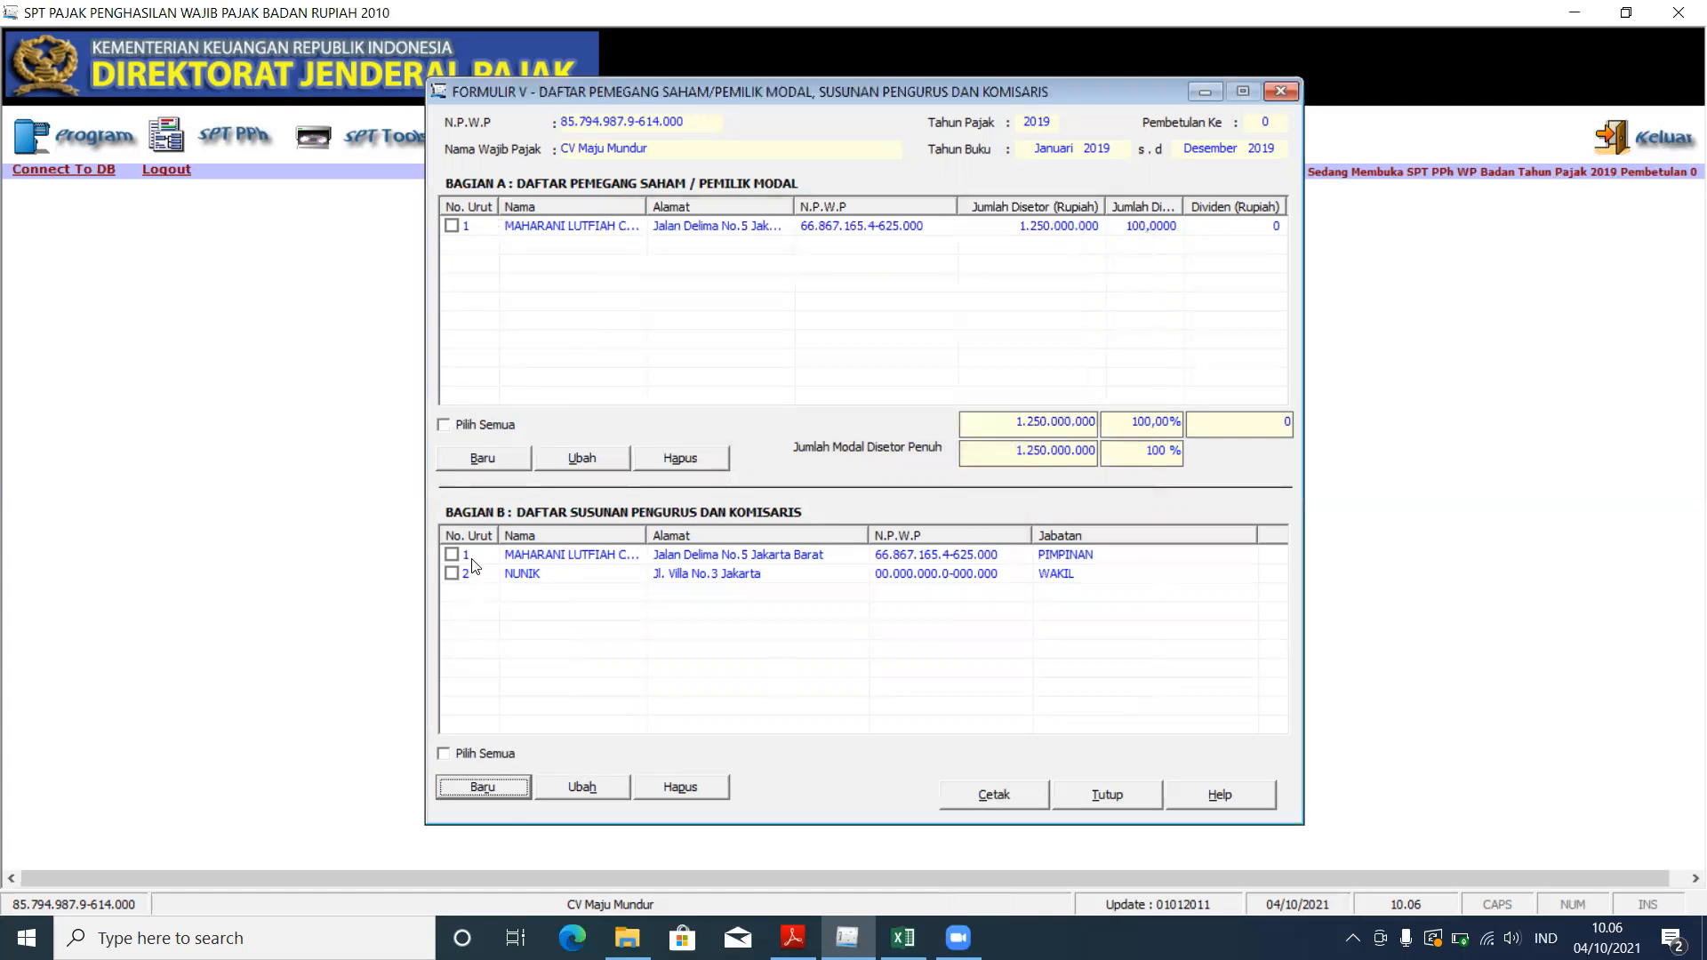
pyautogui.click(454, 573)
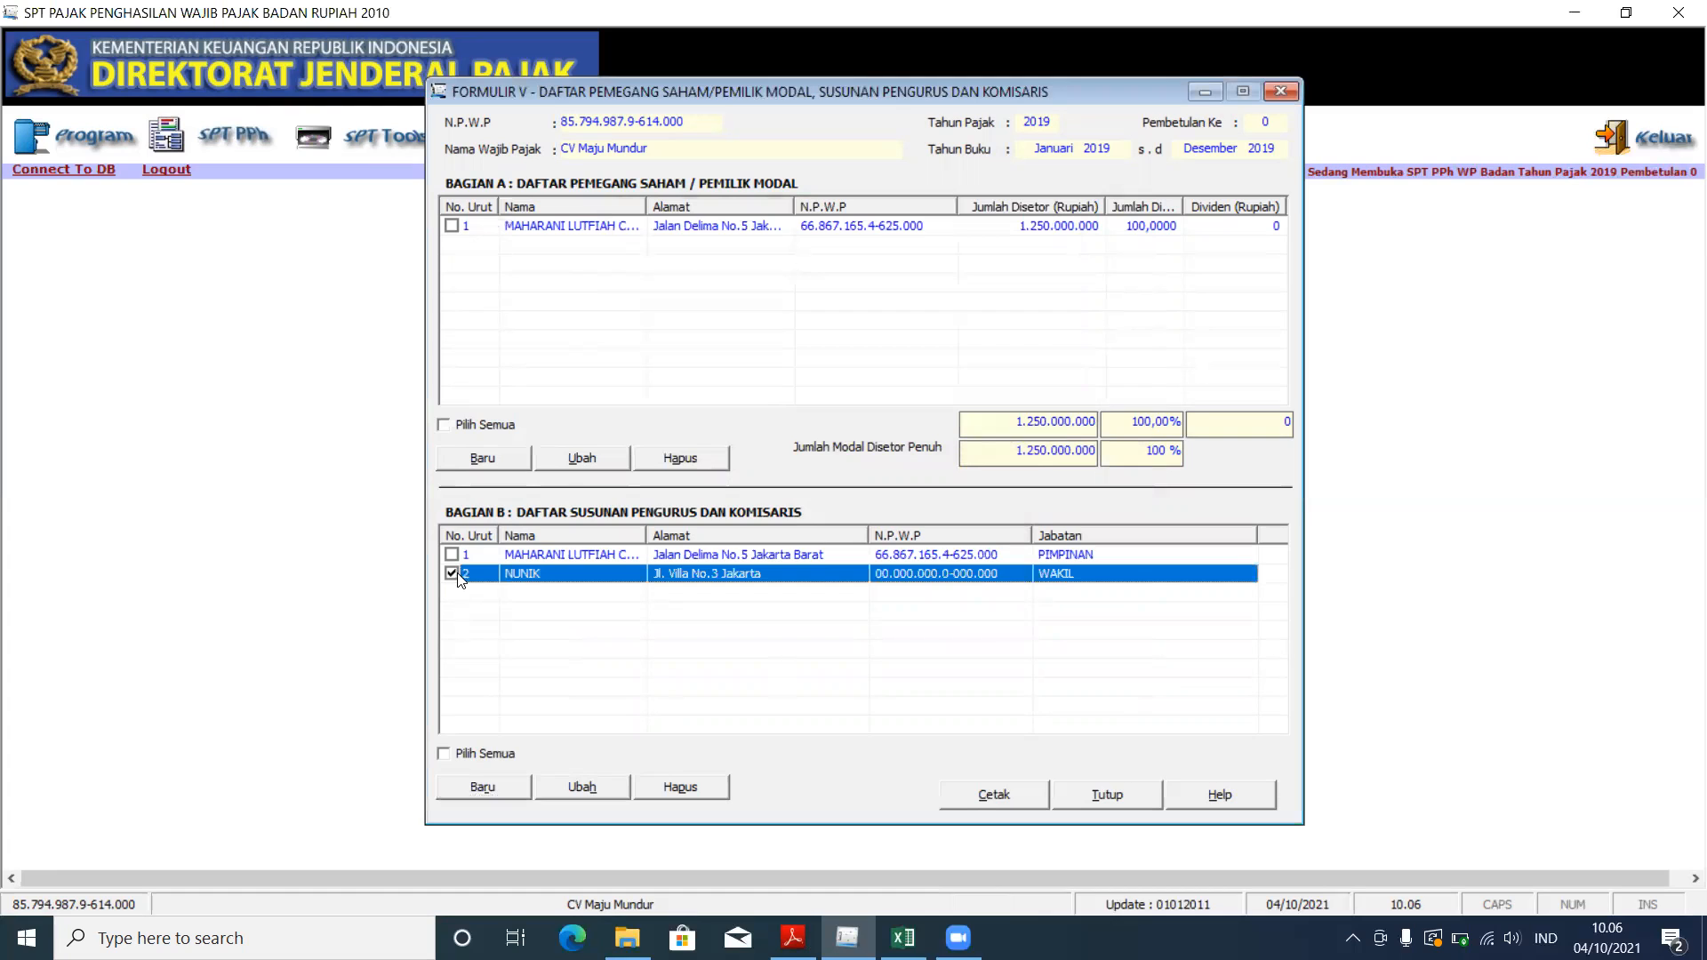
pyautogui.click(583, 787)
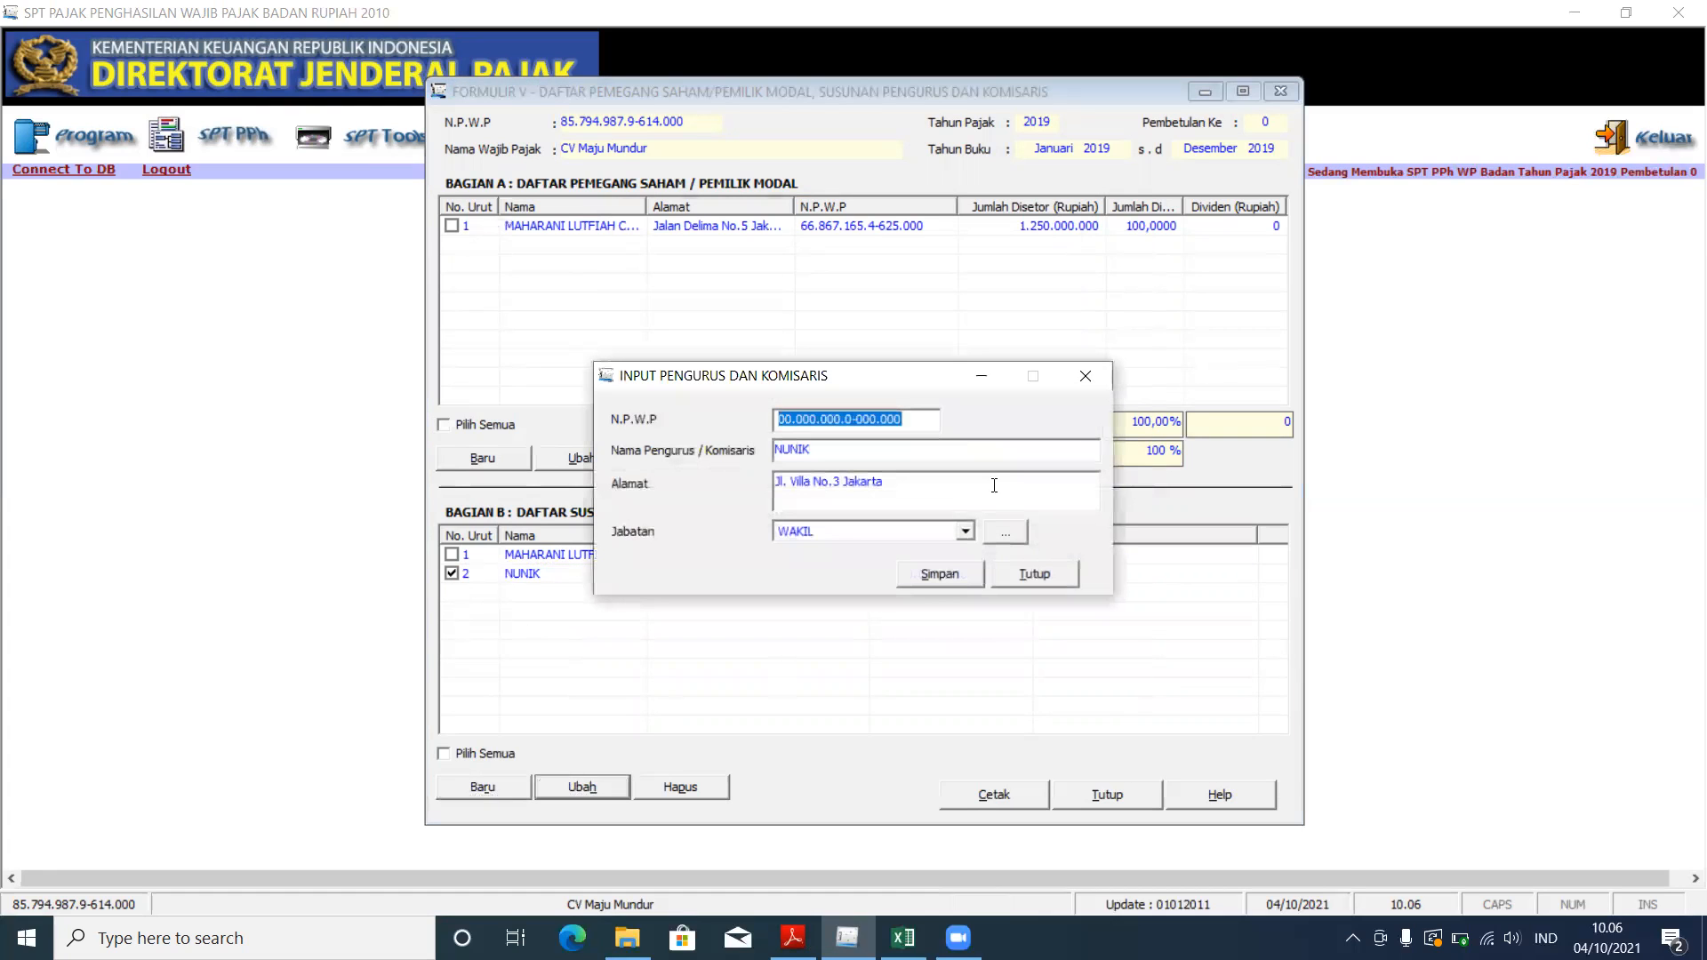
pyautogui.click(966, 531)
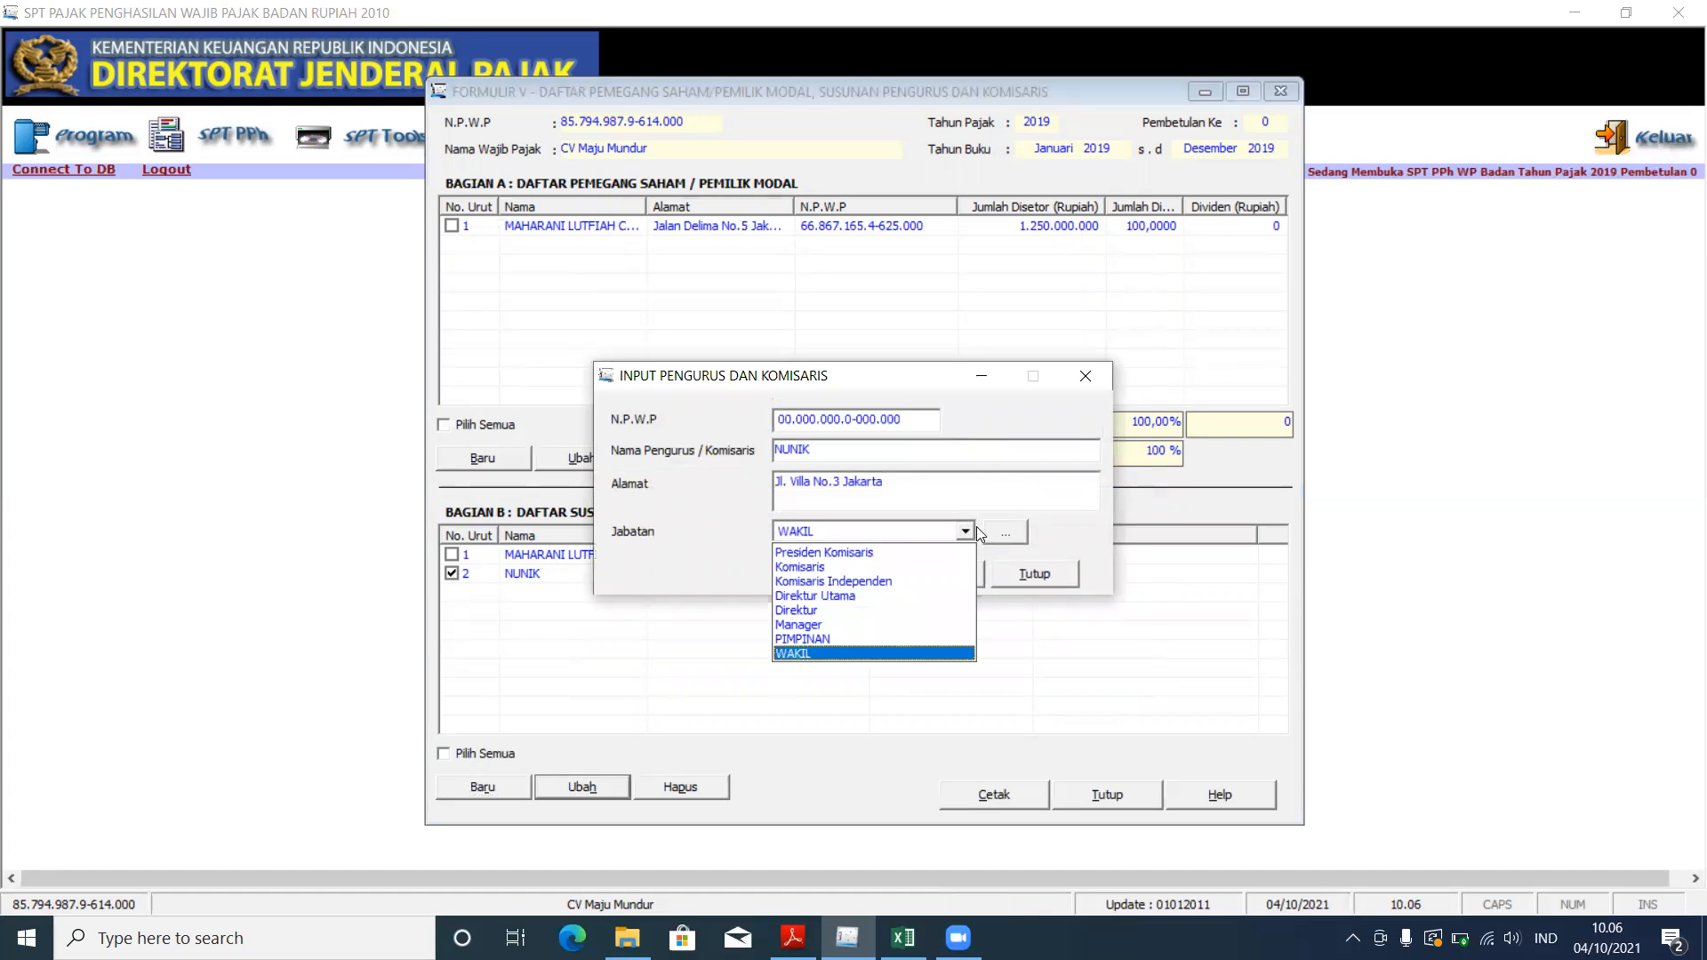
pyautogui.click(965, 529)
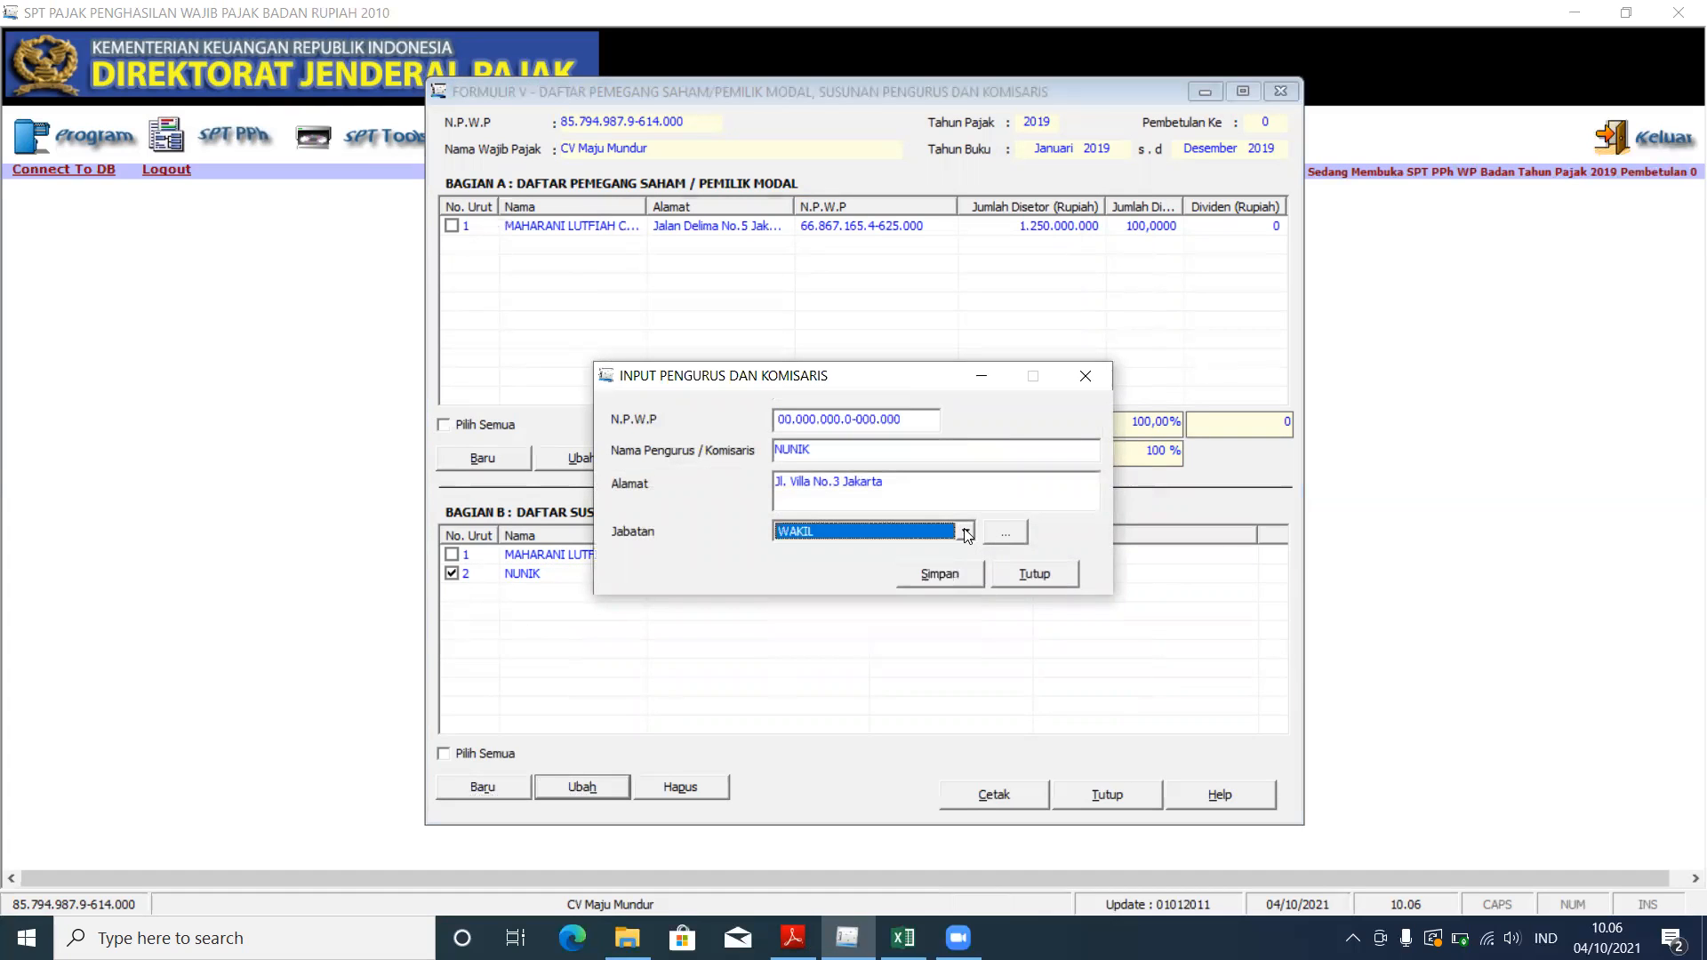
pyautogui.click(1065, 384)
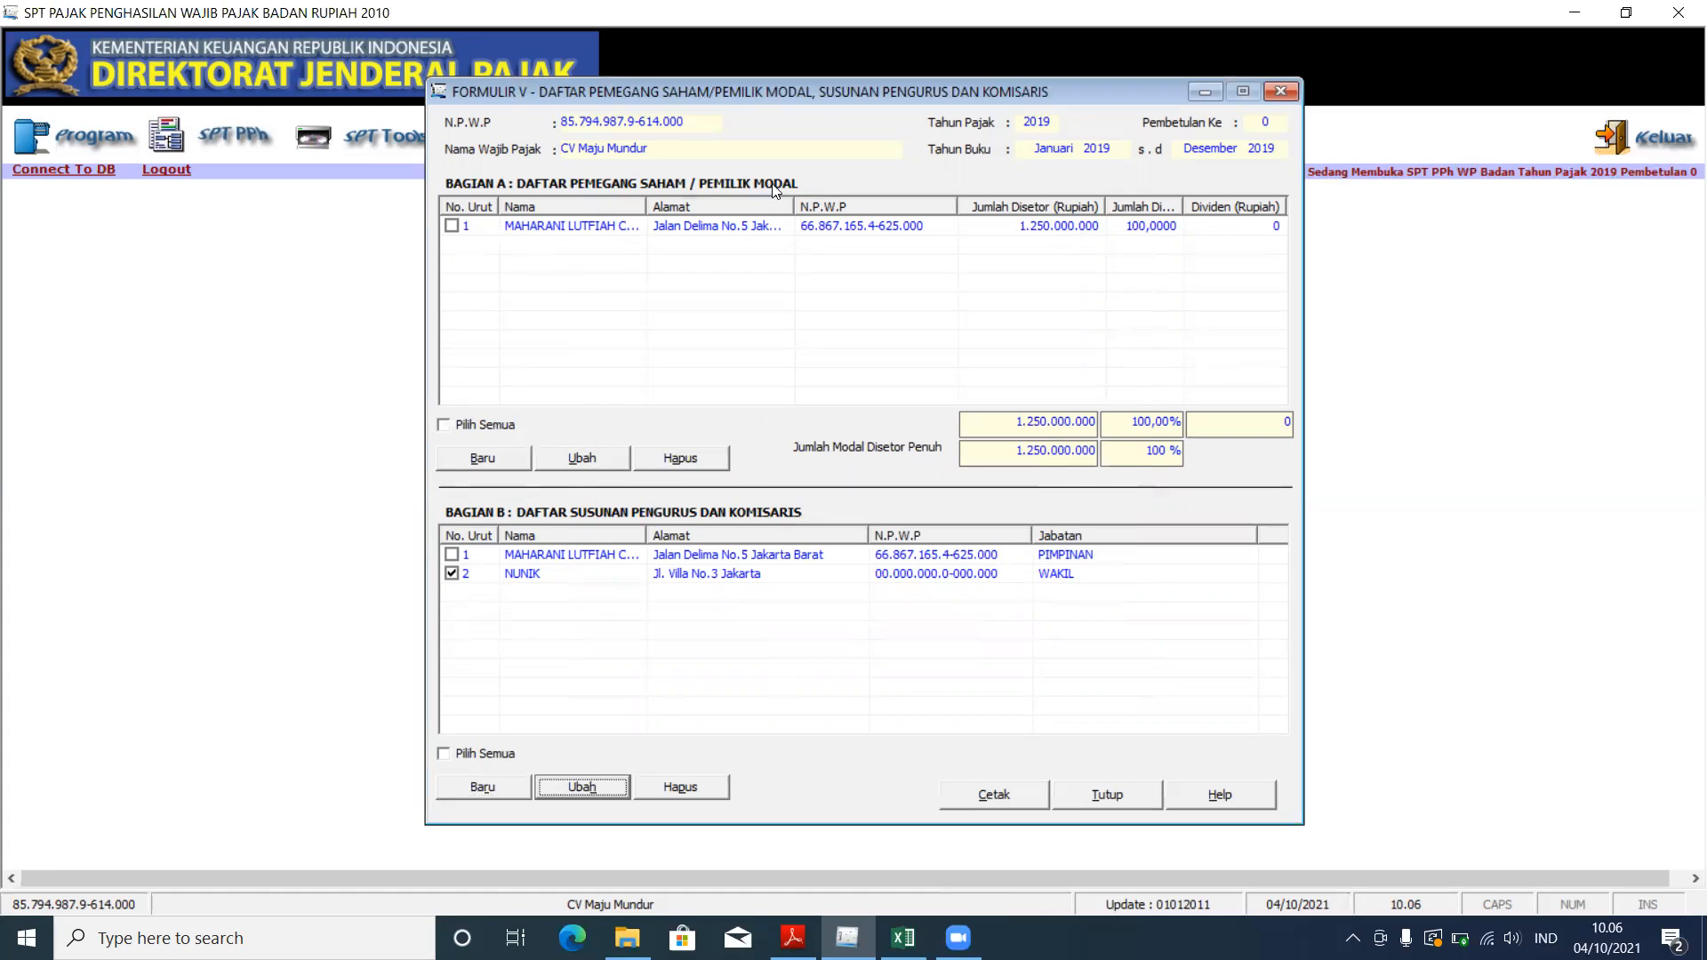
pyautogui.moveTo(793, 937)
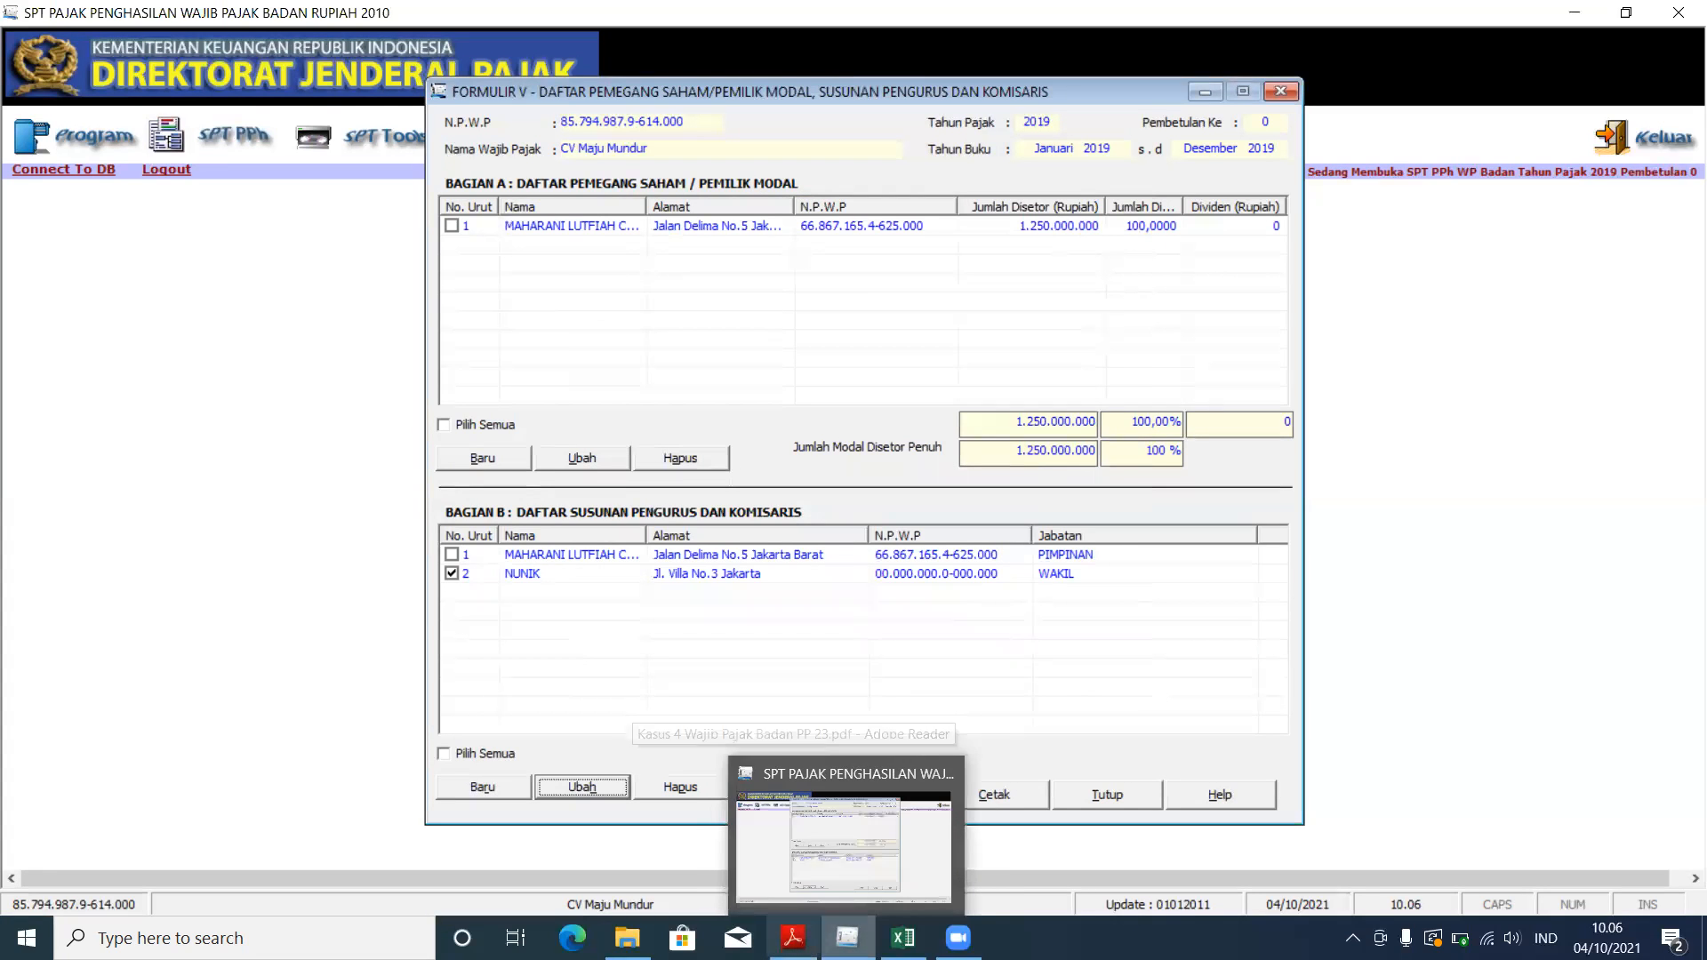
pyautogui.click(791, 844)
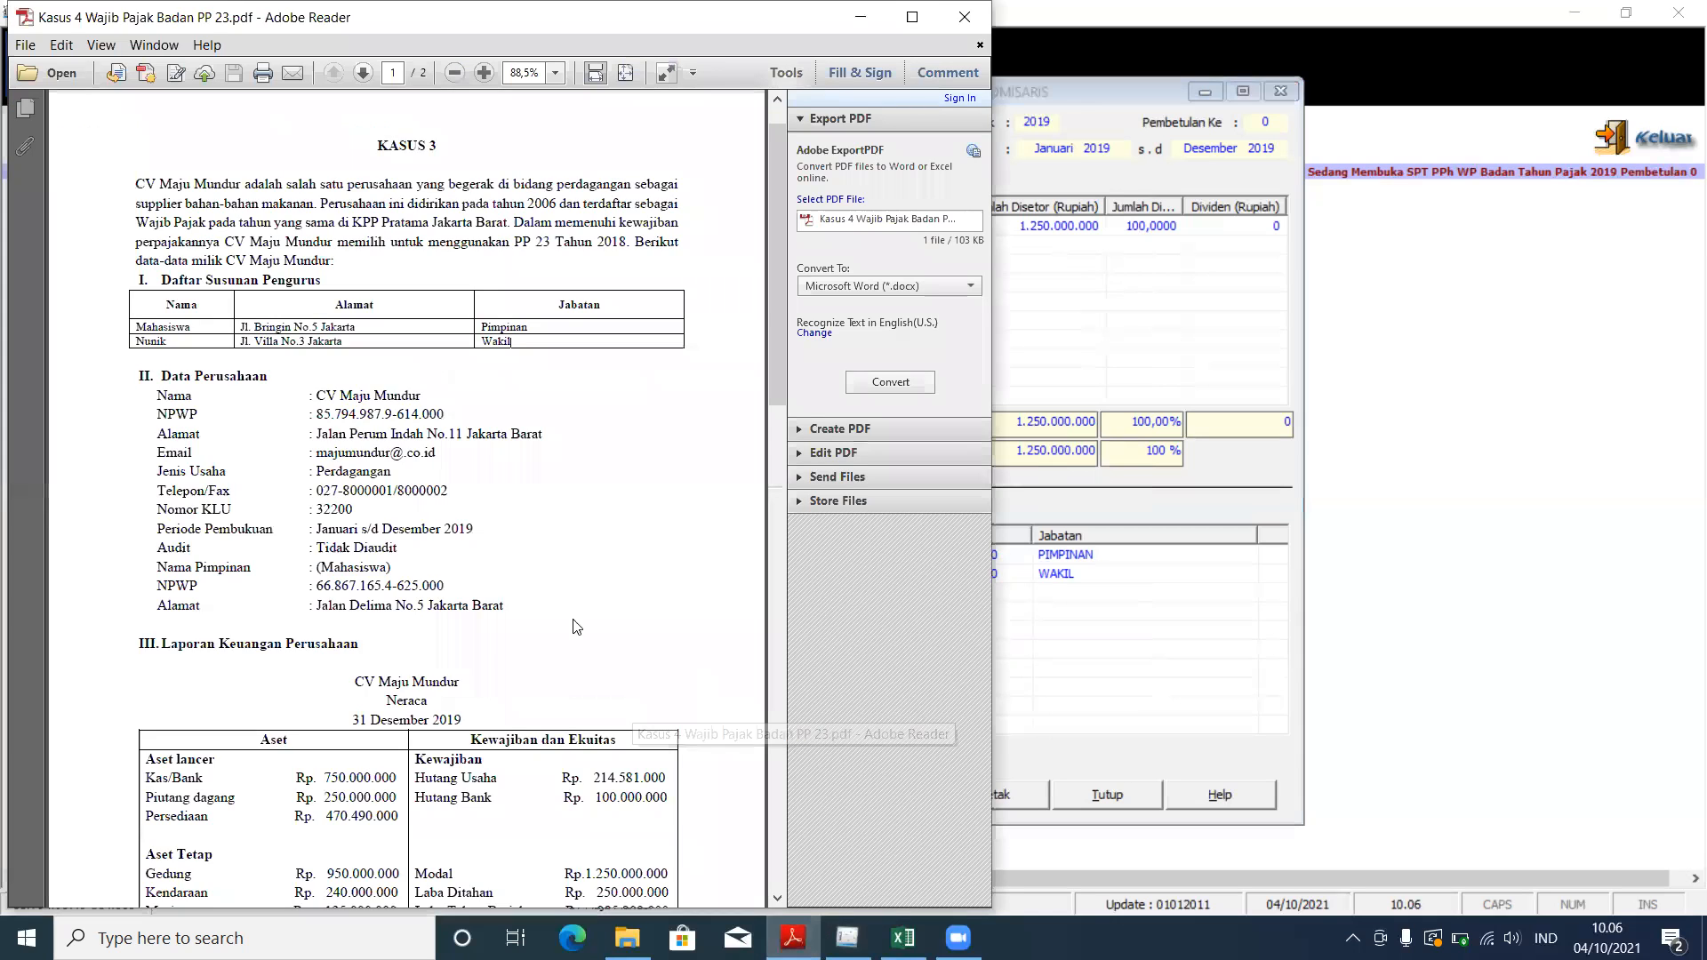
pyautogui.scroll(-5, 473, 625)
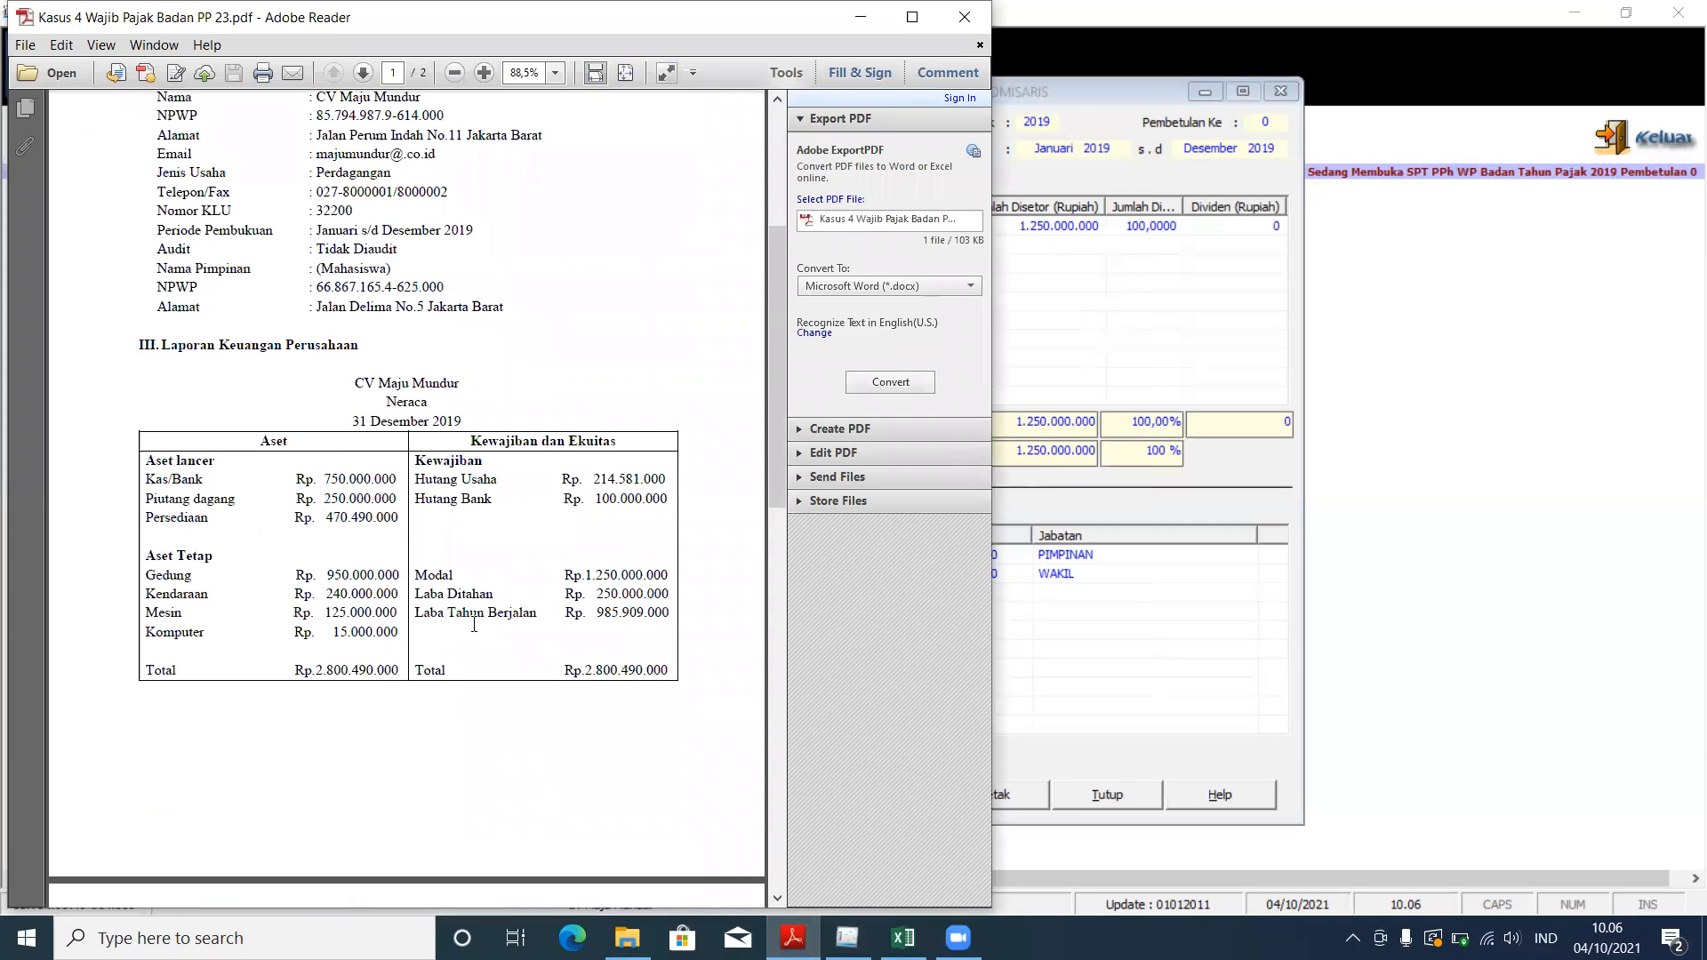
pyautogui.moveTo(417, 576); pyautogui.dragTo(666, 579)
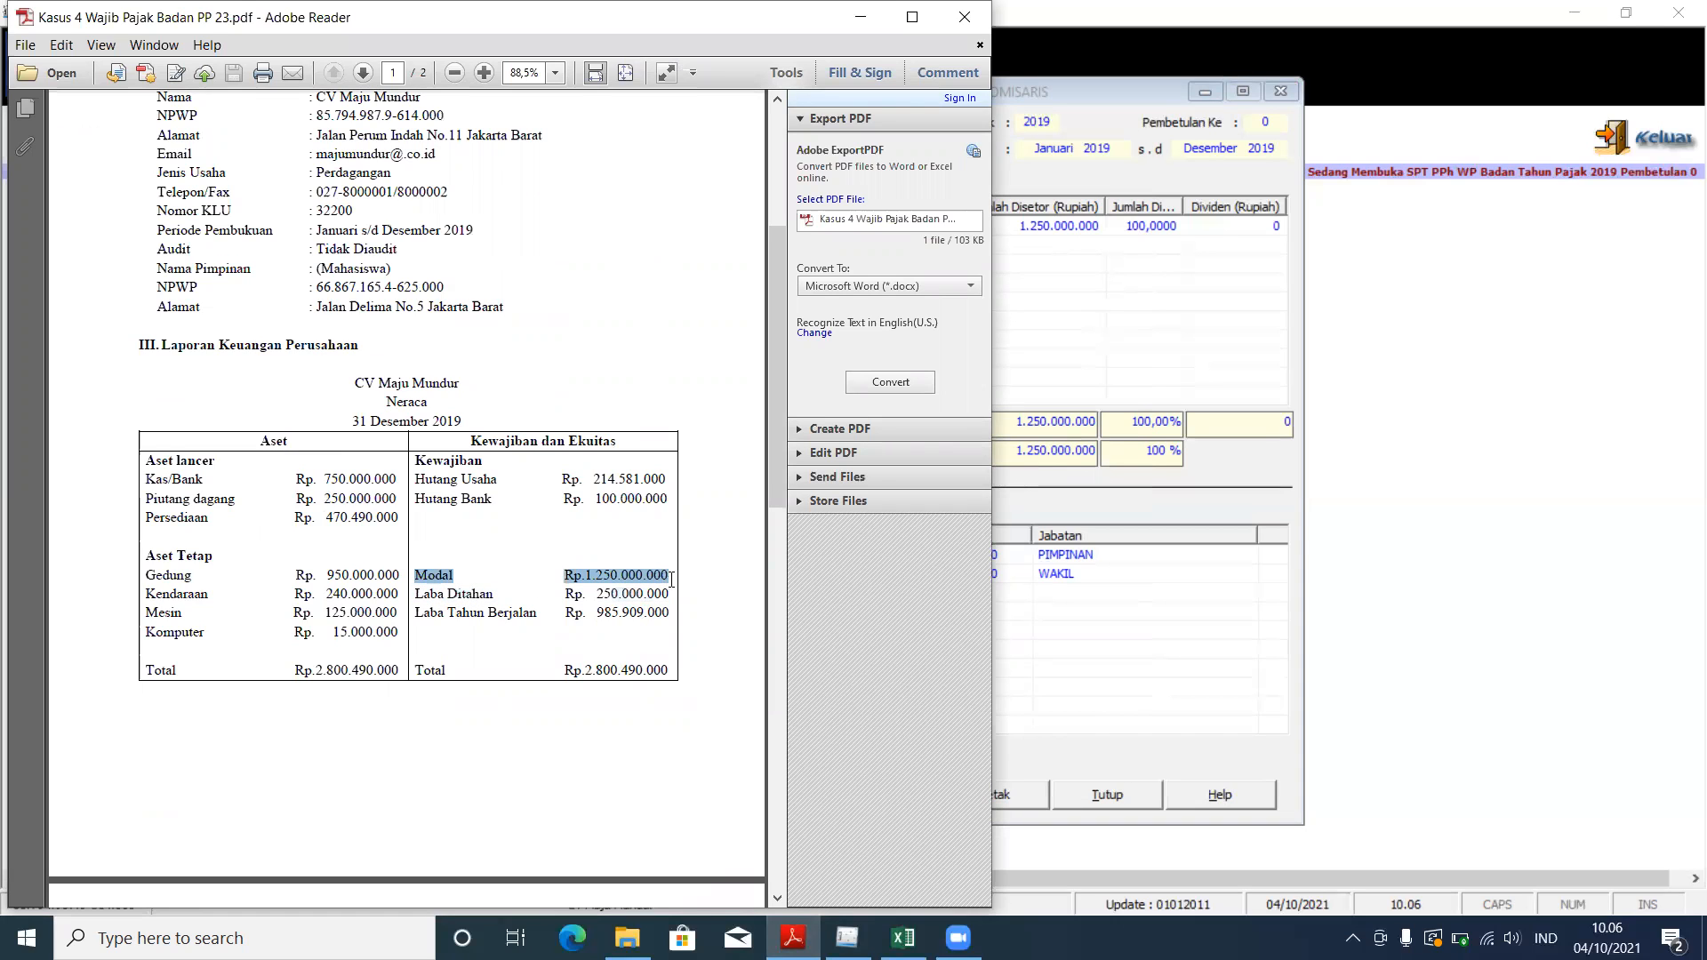
pyautogui.click(1071, 347)
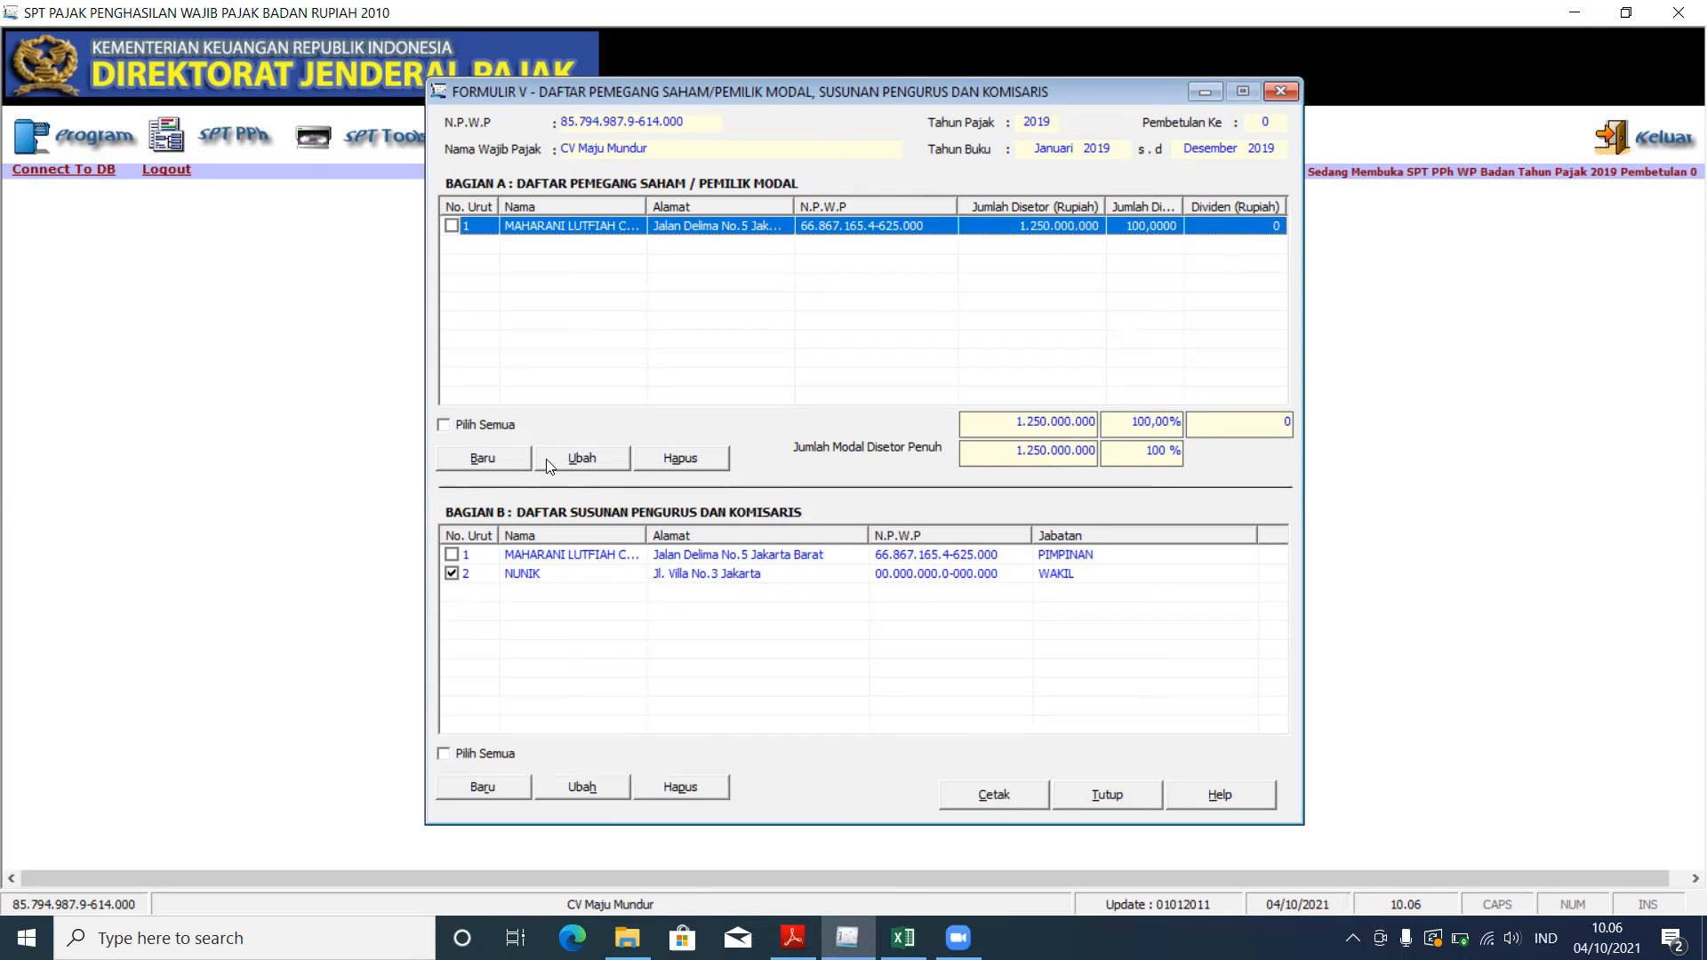
# Step: Select the shareholder row, review its details, and close the entry dialog
pyautogui.click(570, 460)
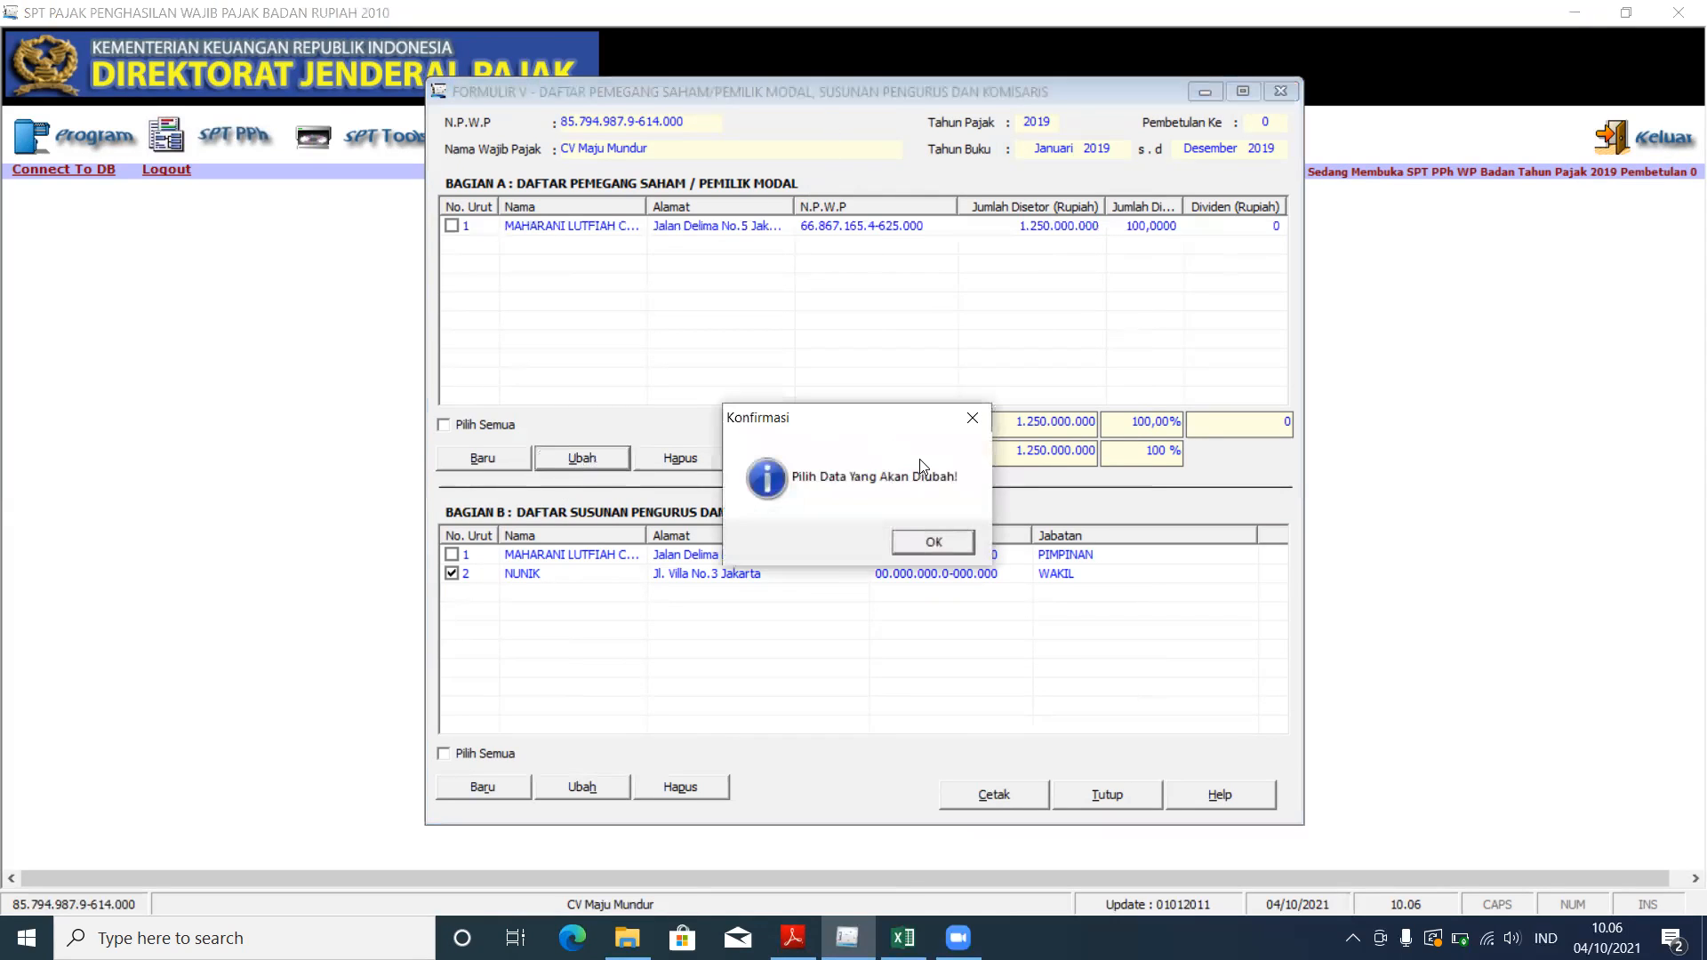
pyautogui.click(971, 417)
pyautogui.click(466, 228)
pyautogui.click(560, 461)
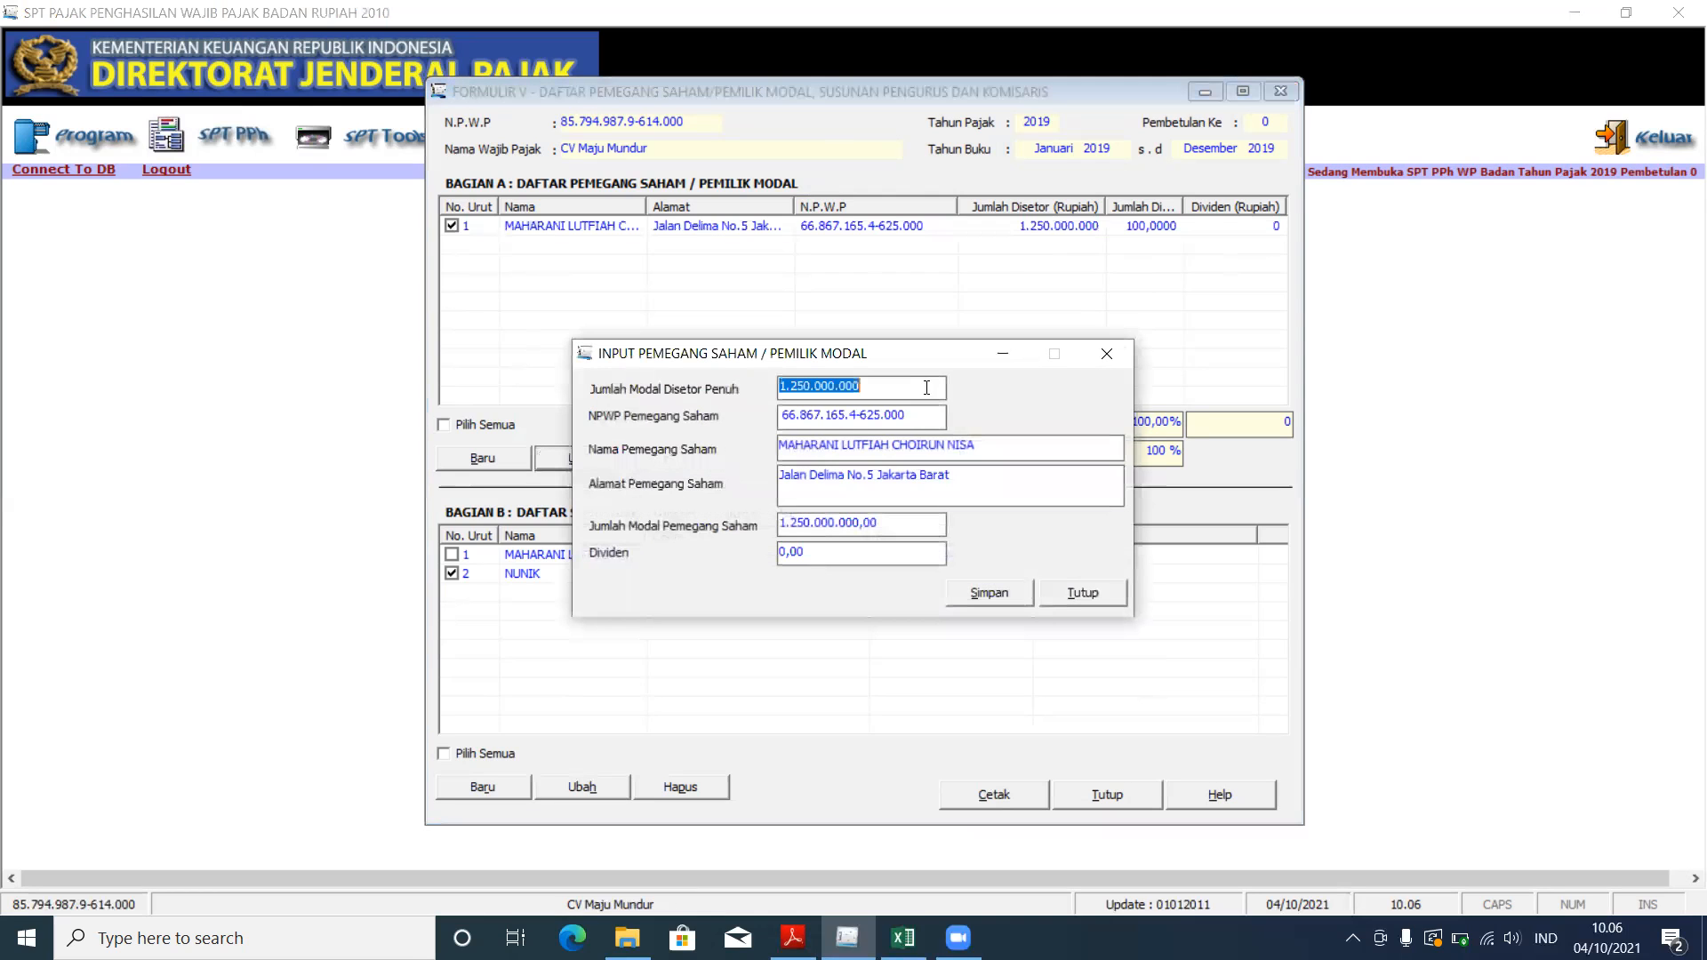
pyautogui.click(1106, 354)
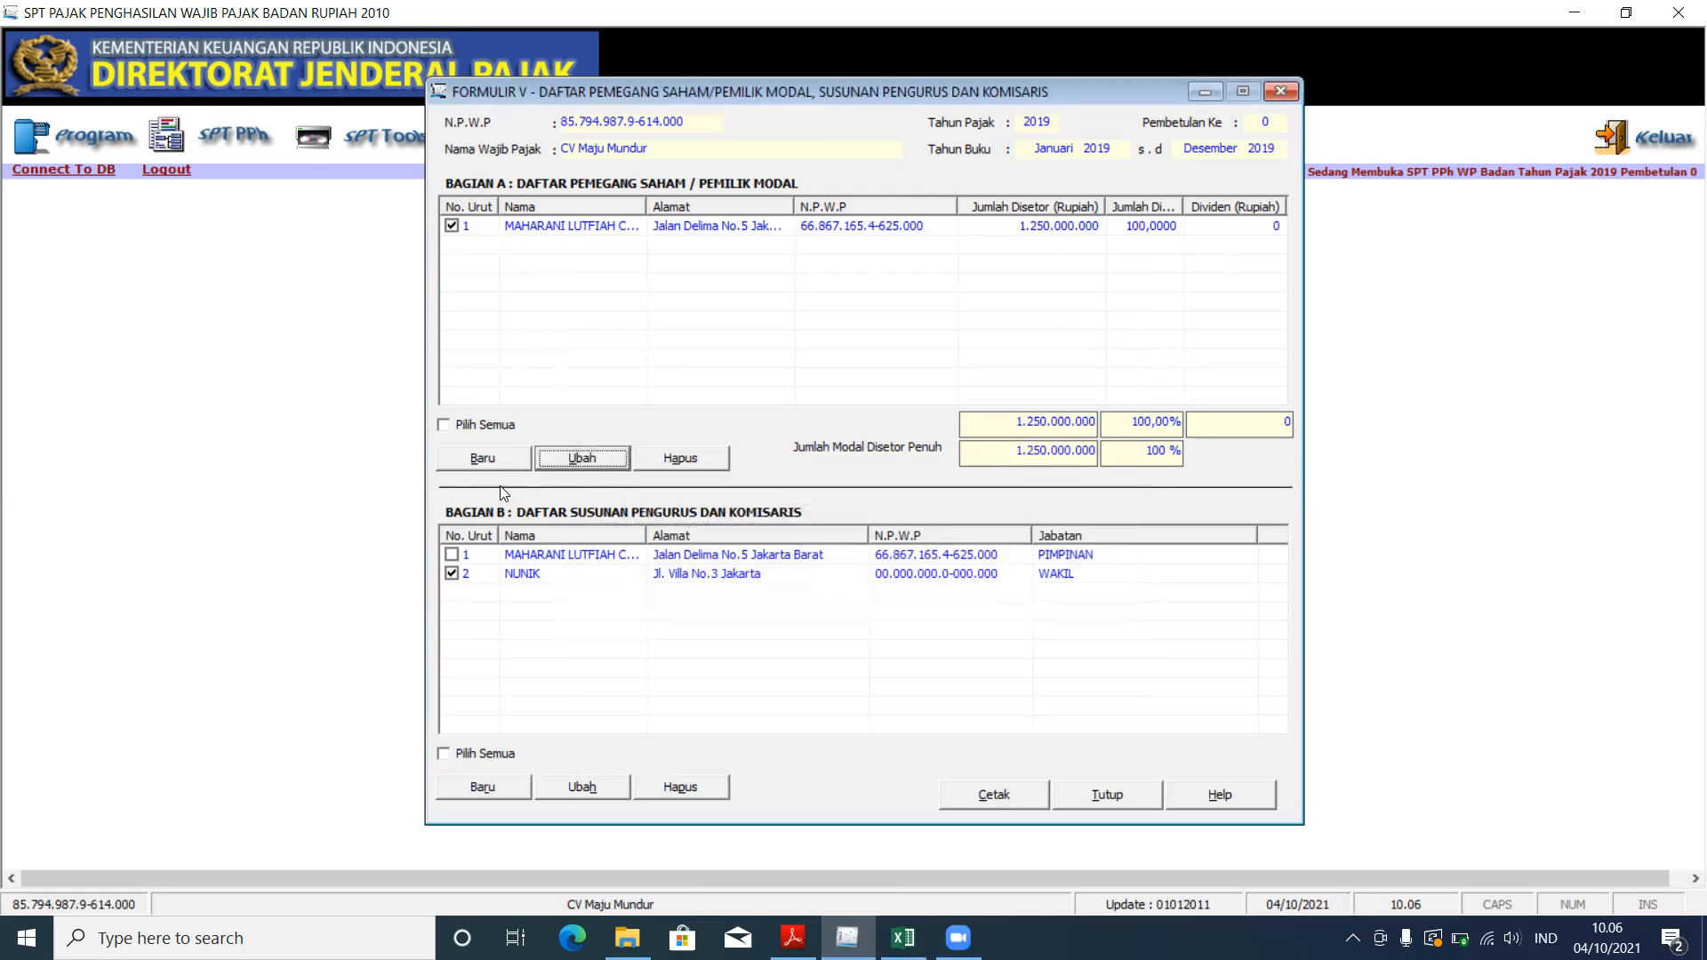
# Step: Try adding another shareholder, dismiss the capital-fully-paid message, and close Formulir V
pyautogui.click(498, 457)
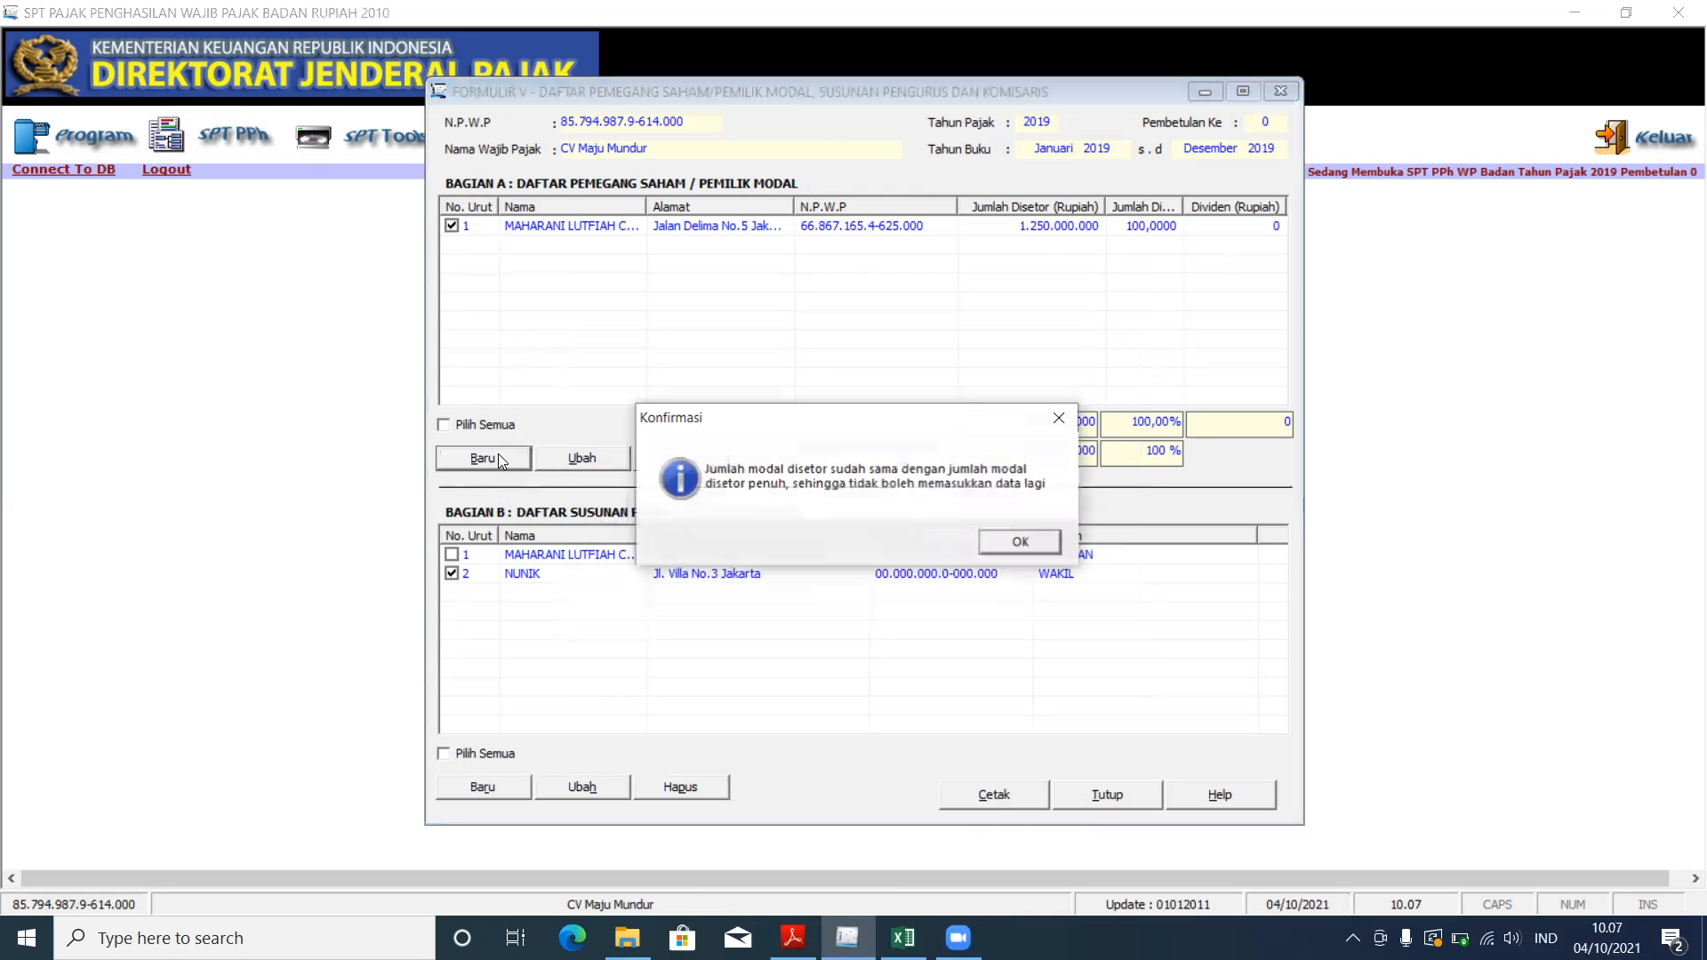
pyautogui.moveTo(953, 423); pyautogui.dragTo(794, 335)
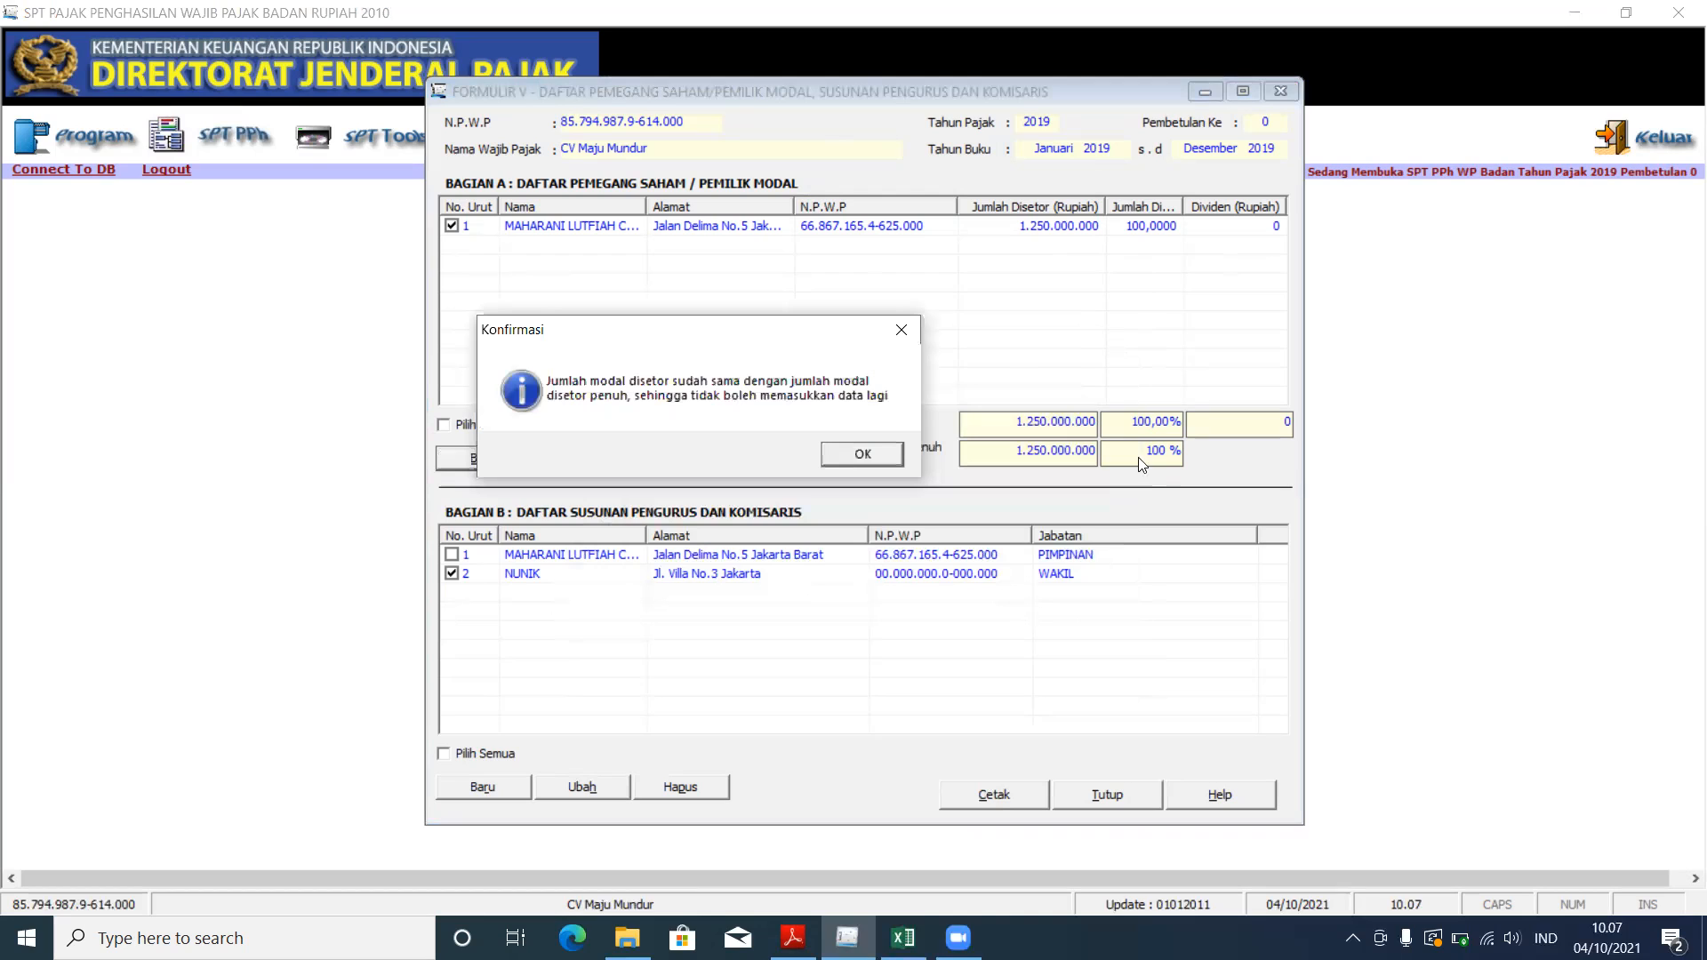
pyautogui.click(863, 454)
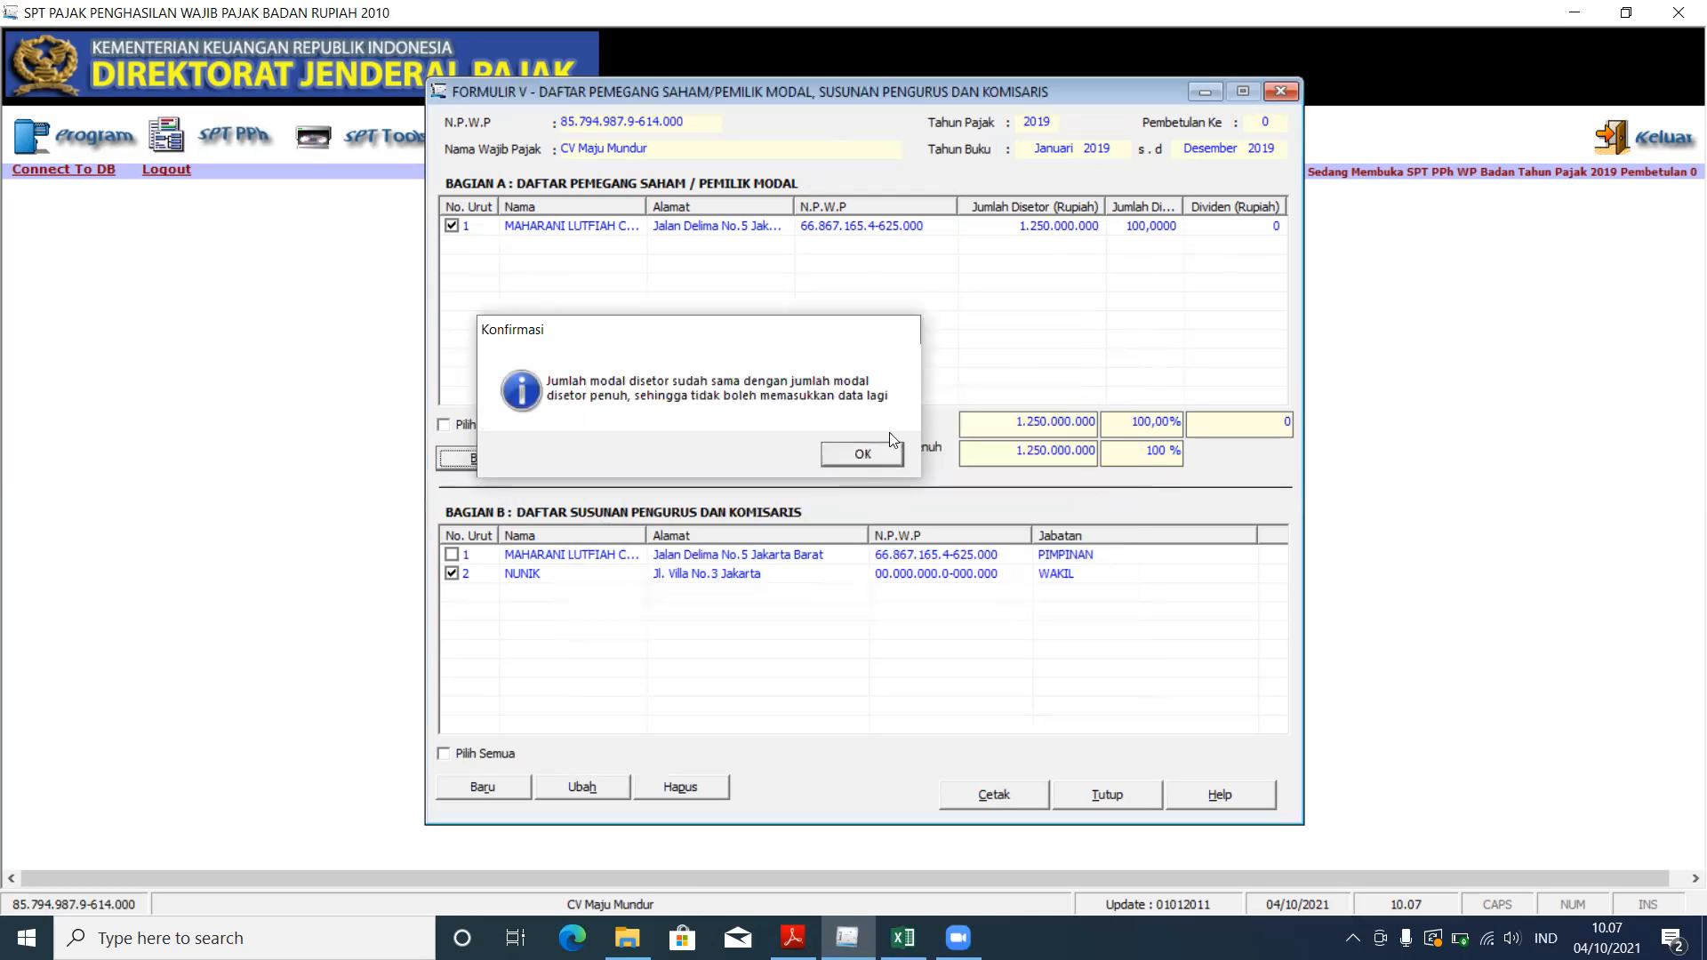
pyautogui.click(1280, 92)
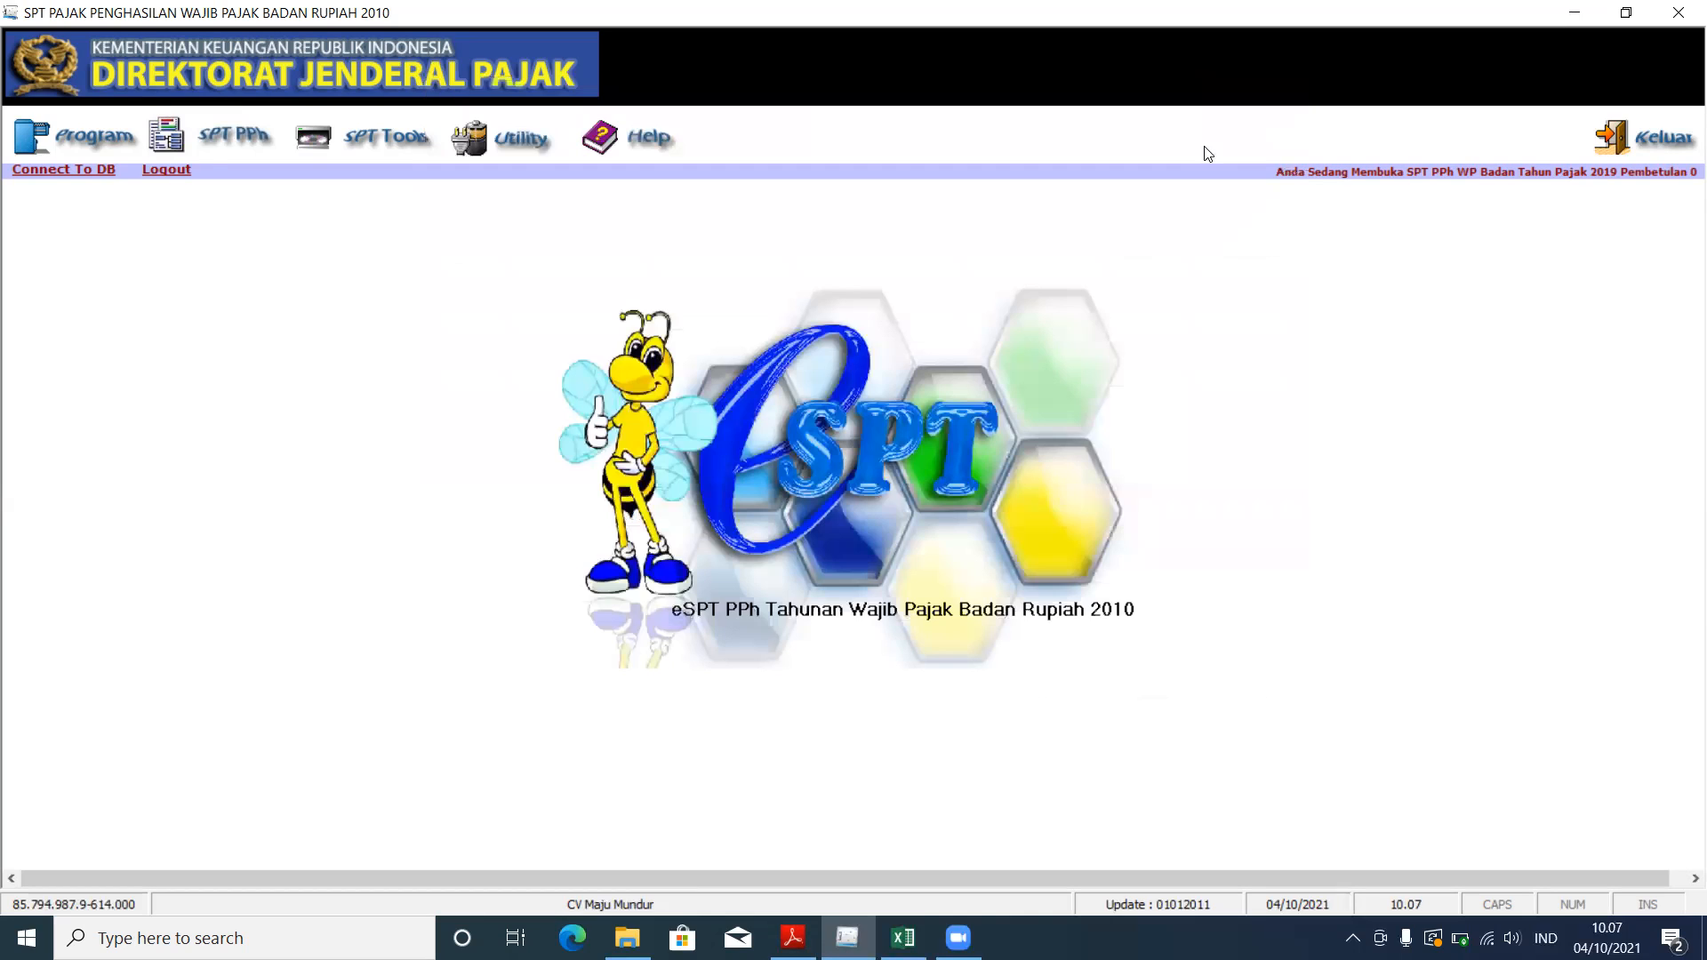
# Step: Open Formulir 1771-IV, select the rental income tax base row, and bring up the case PDF
pyautogui.click(215, 136)
pyautogui.moveTo(269, 206)
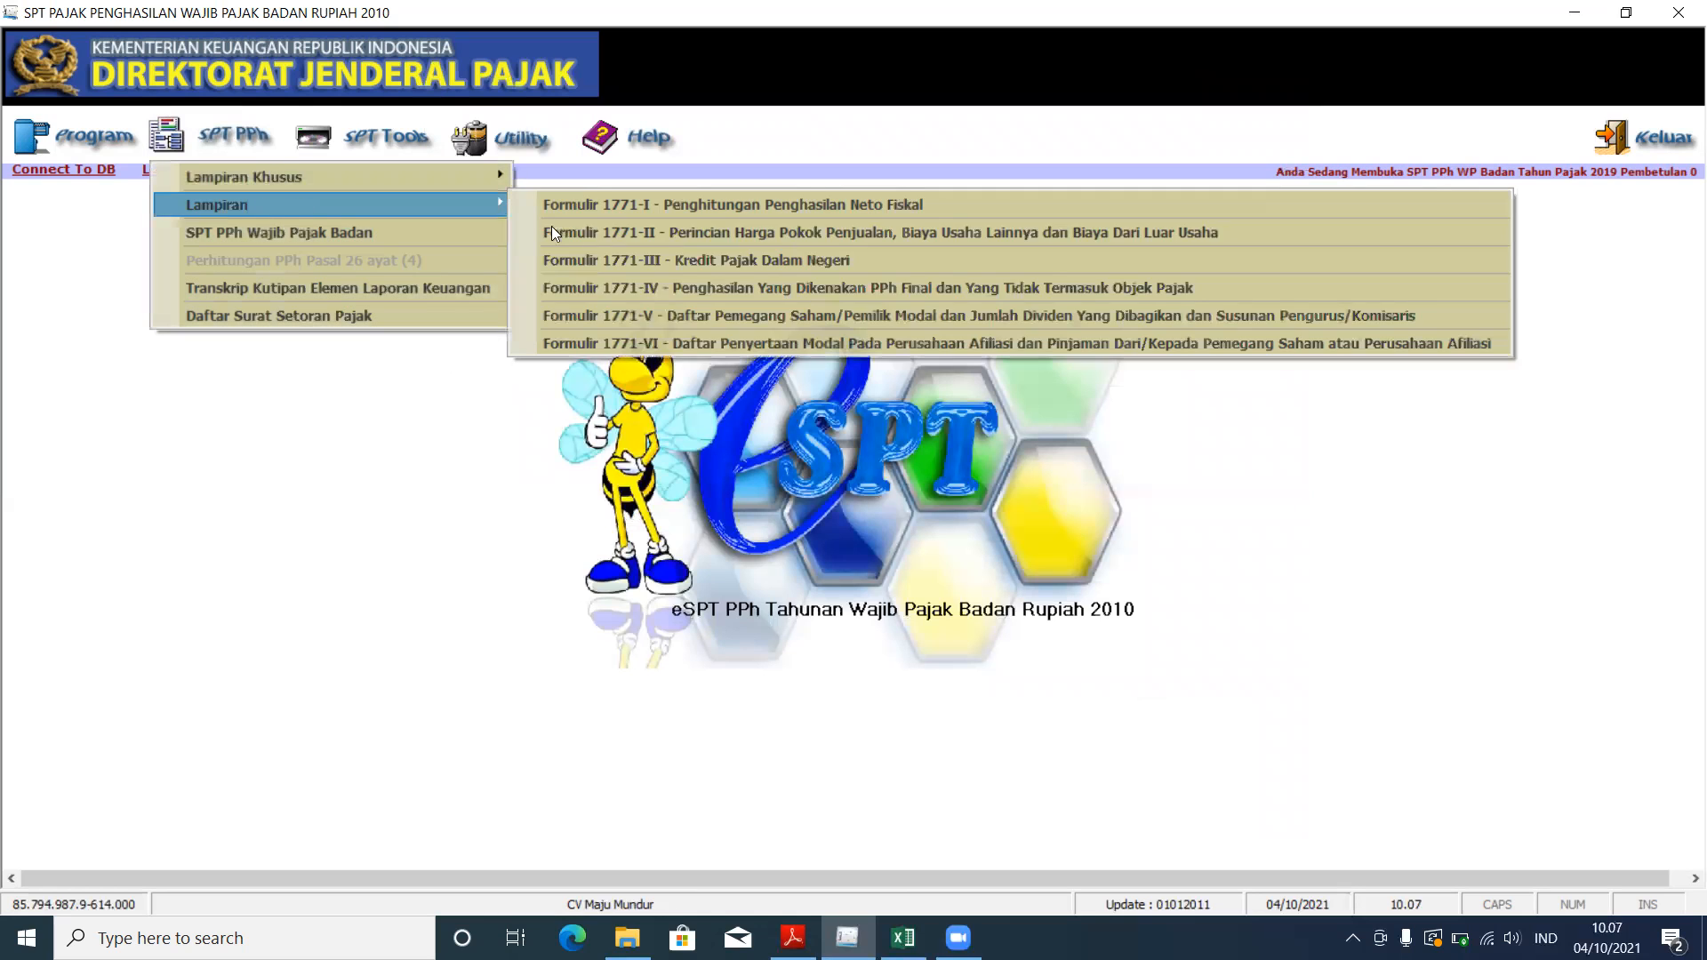
pyautogui.click(675, 290)
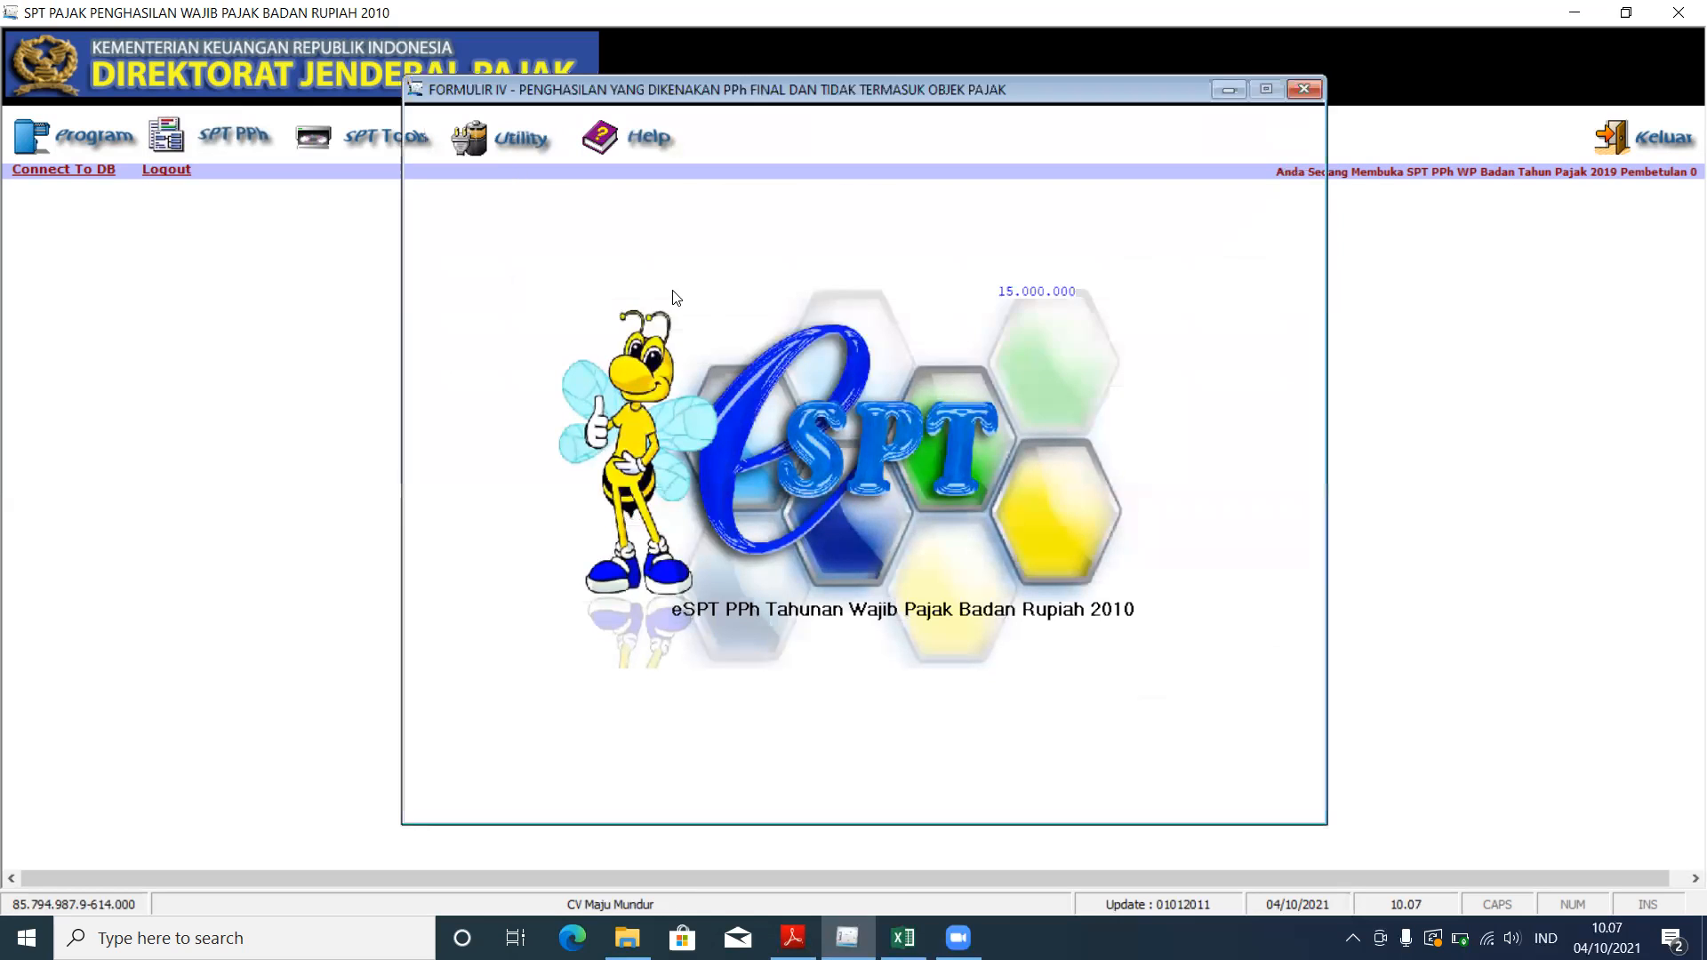
pyautogui.click(975, 453)
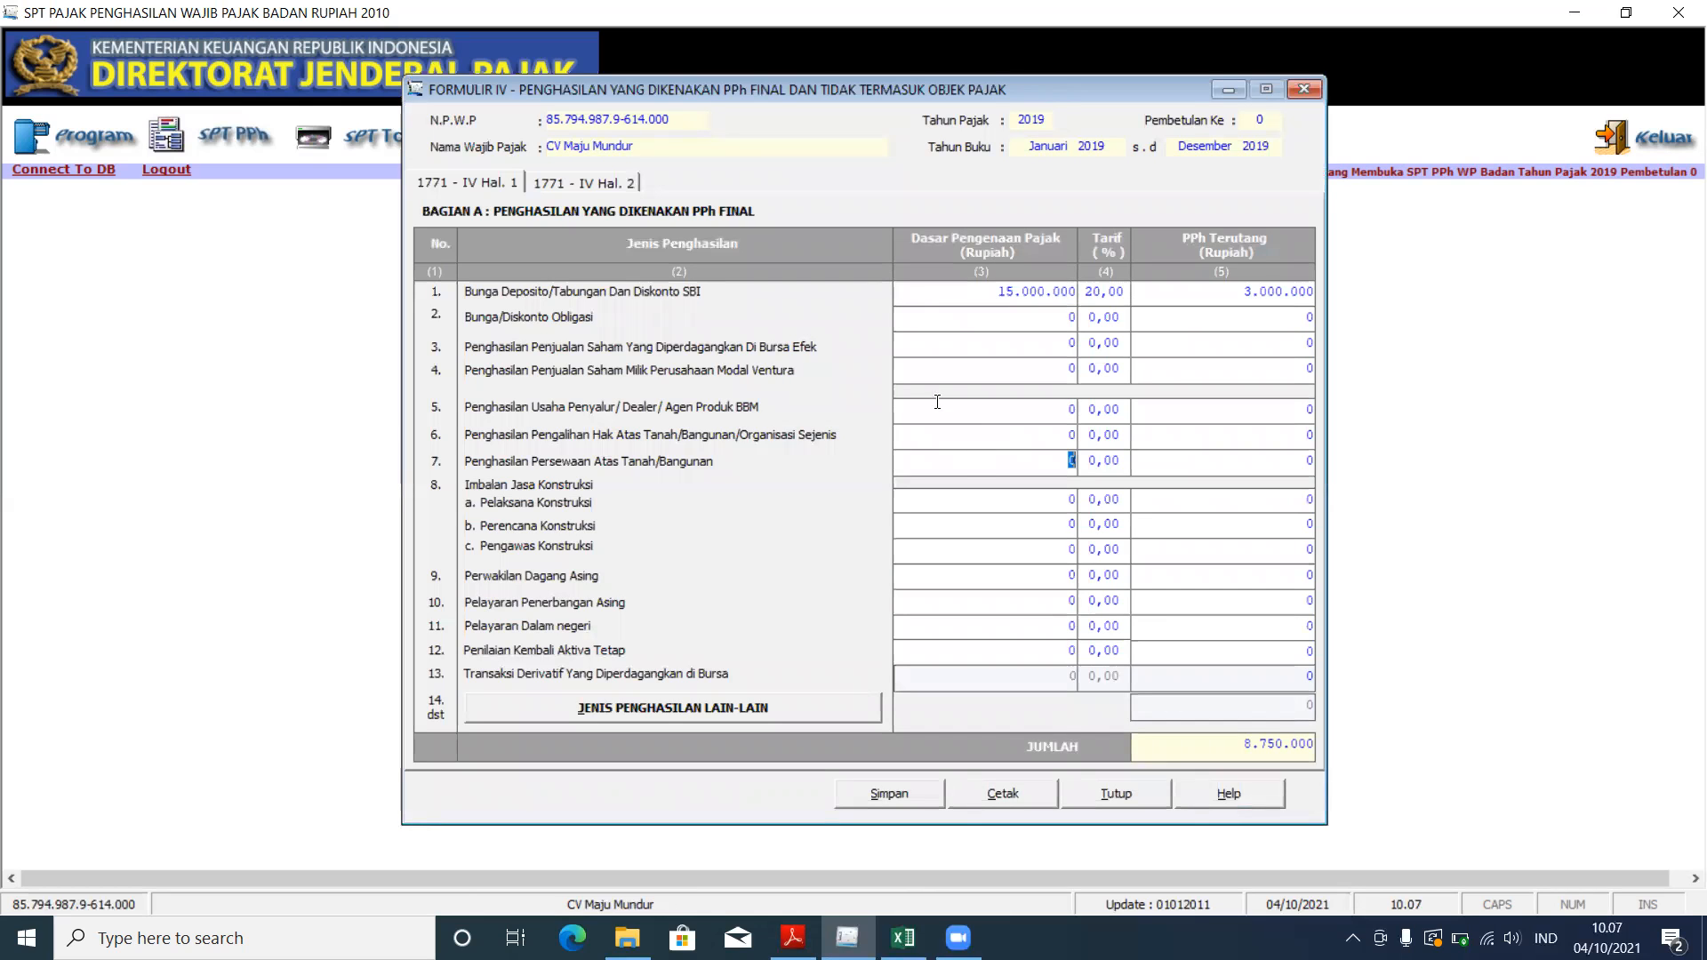
pyautogui.moveTo(750, 93); pyautogui.dragTo(754, 132)
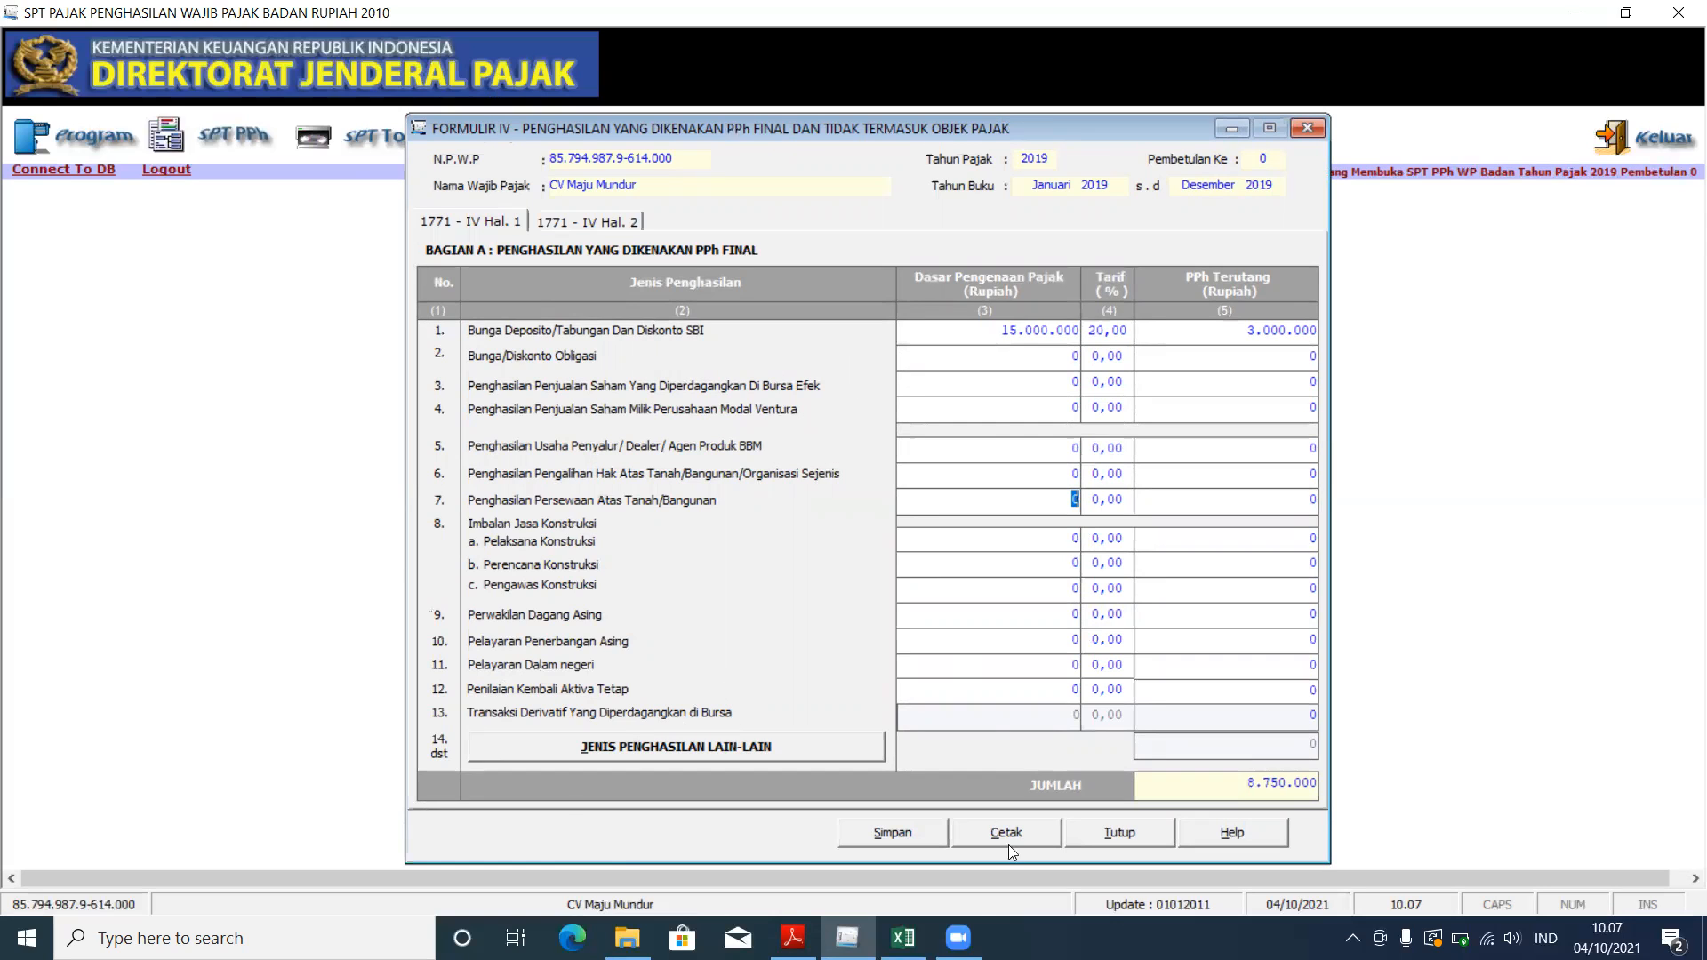
pyautogui.click(793, 938)
# Step: Highlight the deposit interest line and the 2018 monthly Omset table on page 2 of the case PDF
pyautogui.scroll(-9, 353, 601)
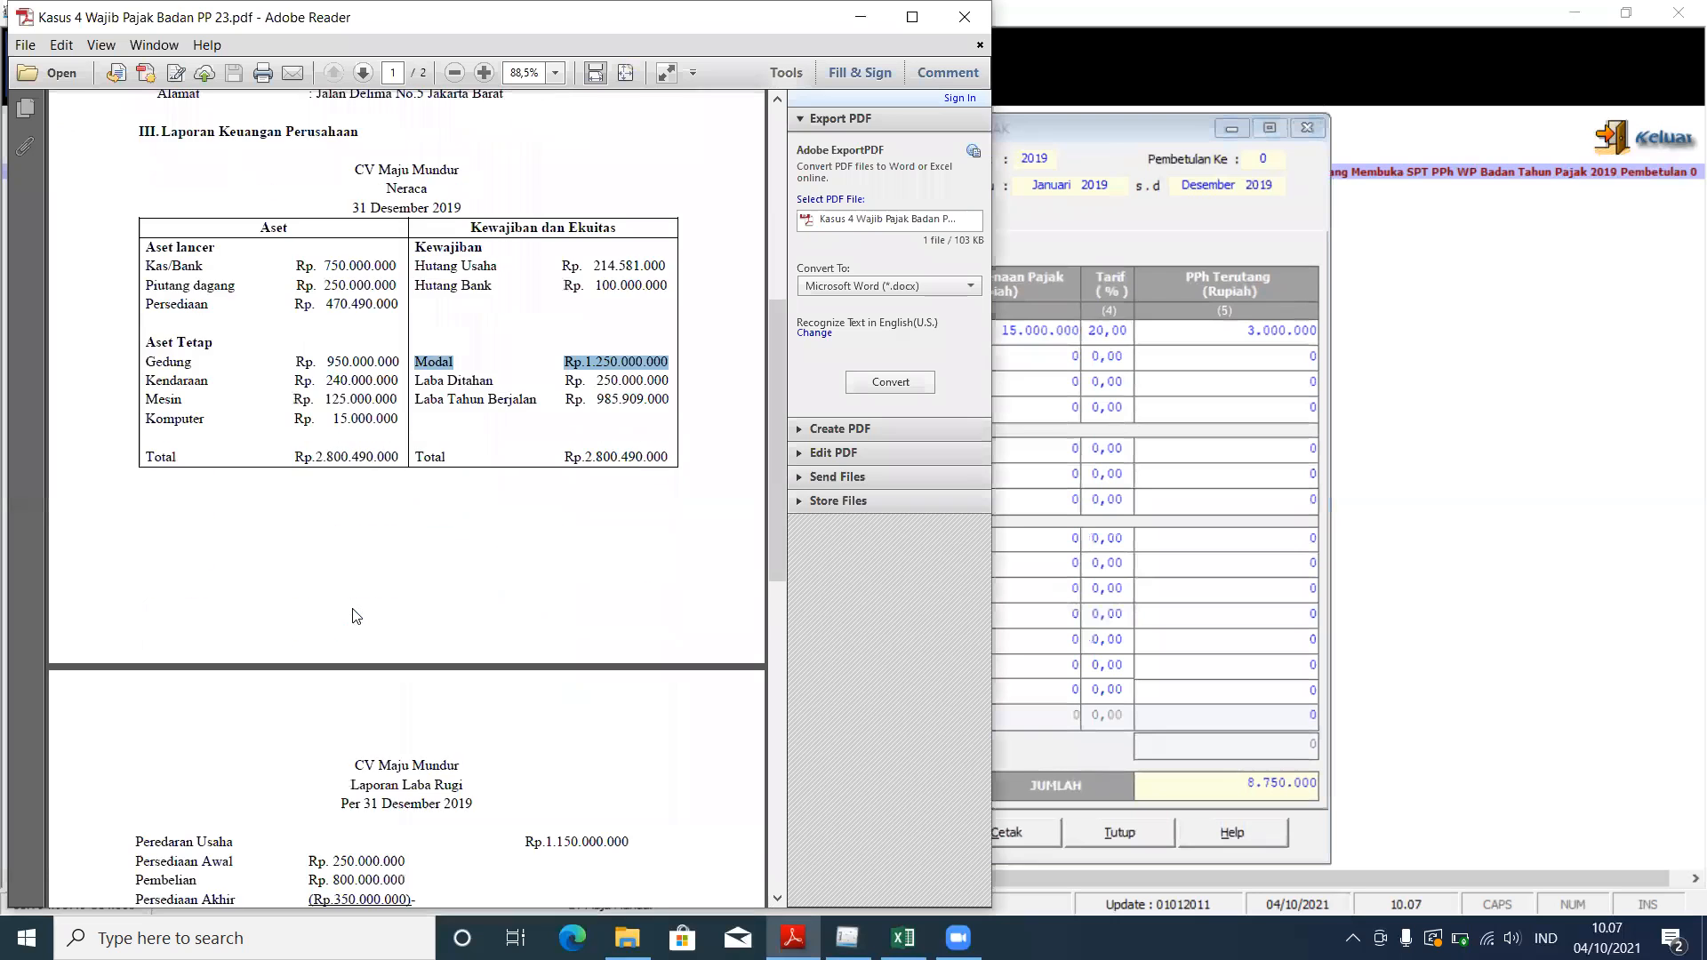
pyautogui.scroll(-3, 366, 618)
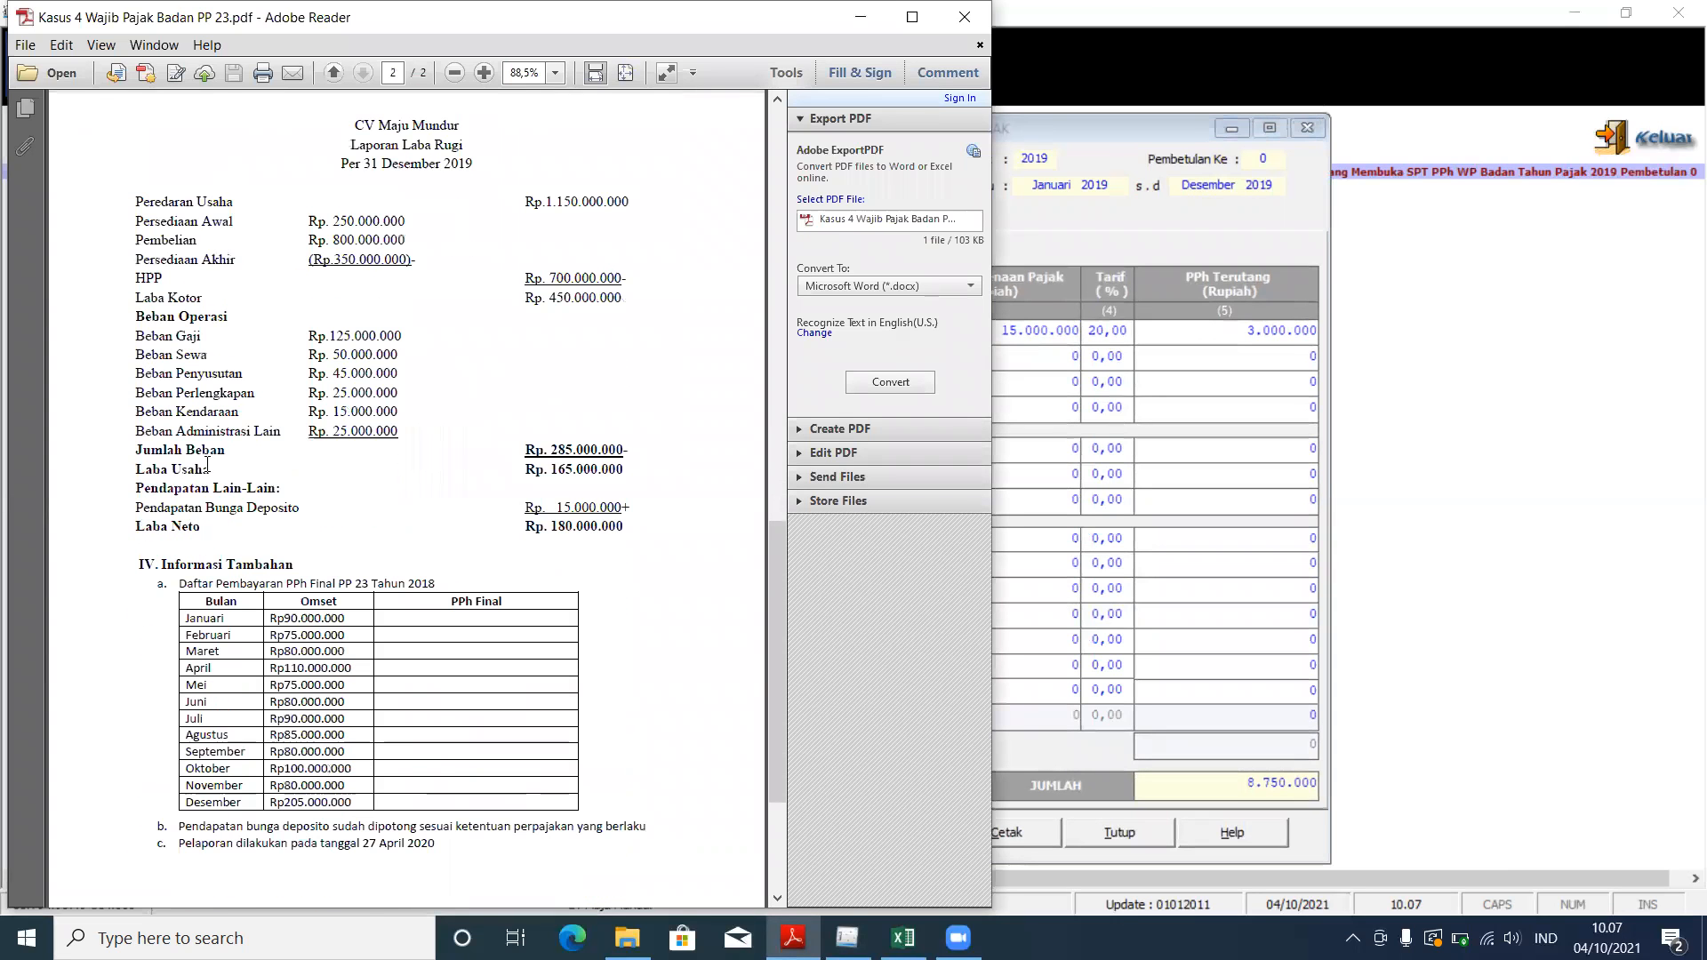
pyautogui.moveTo(133, 505); pyautogui.dragTo(622, 508)
pyautogui.click(1050, 285)
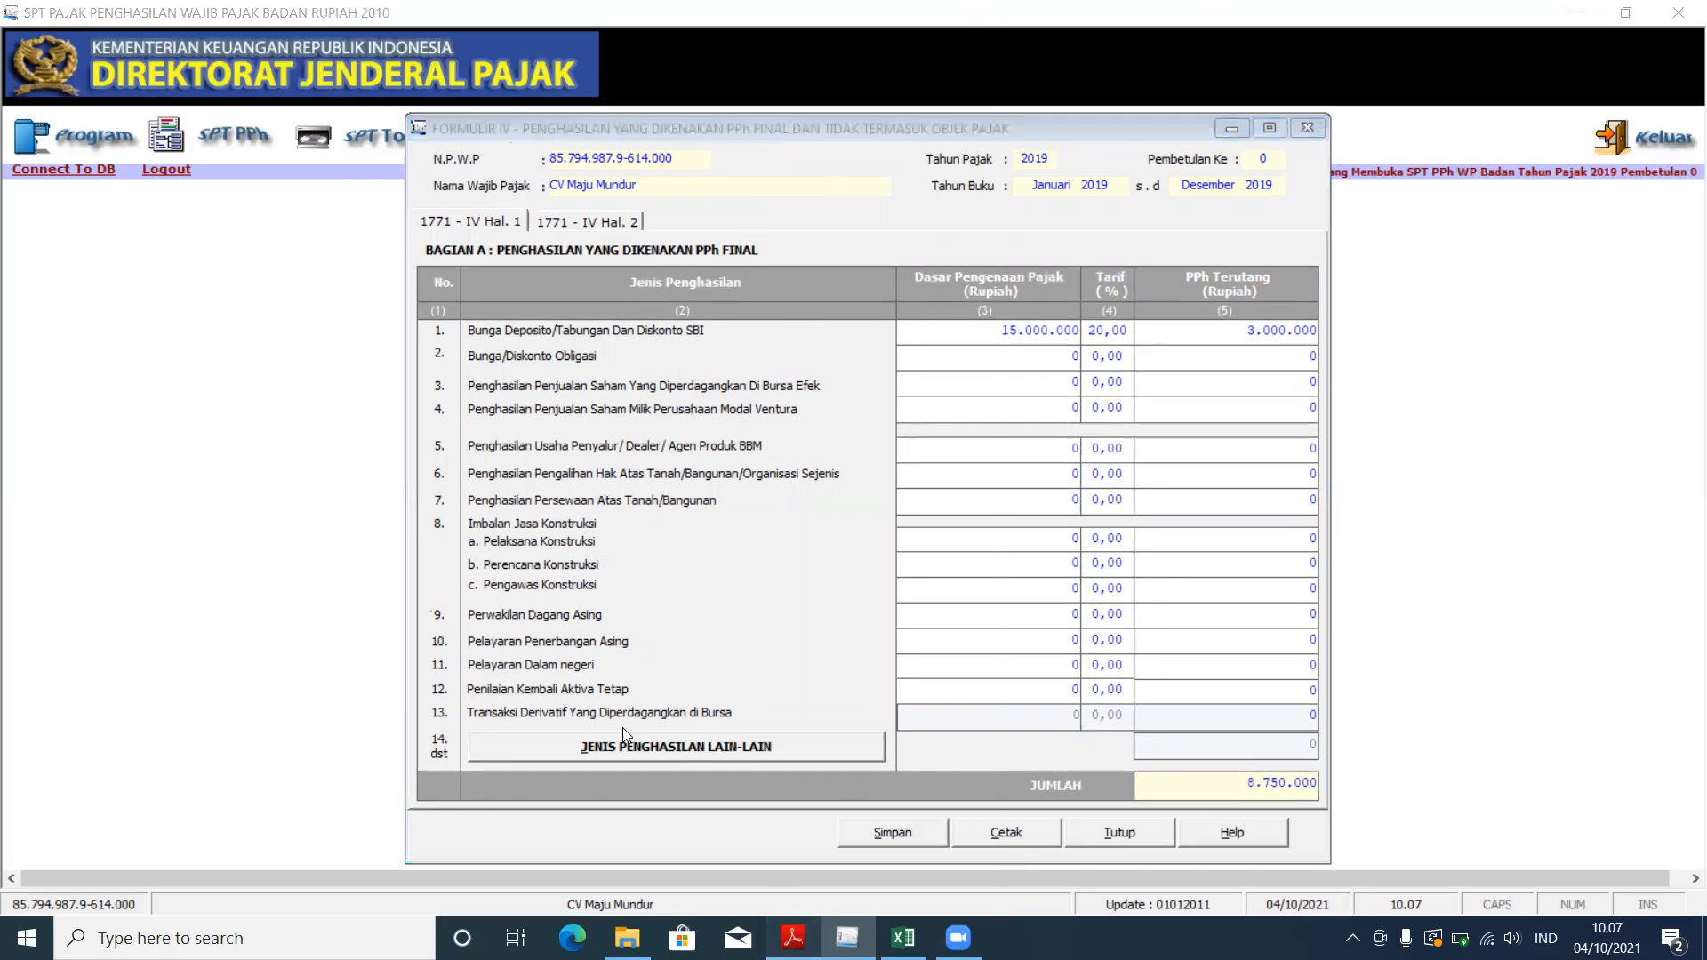
pyautogui.click(792, 937)
pyautogui.scroll(-3, 424, 481)
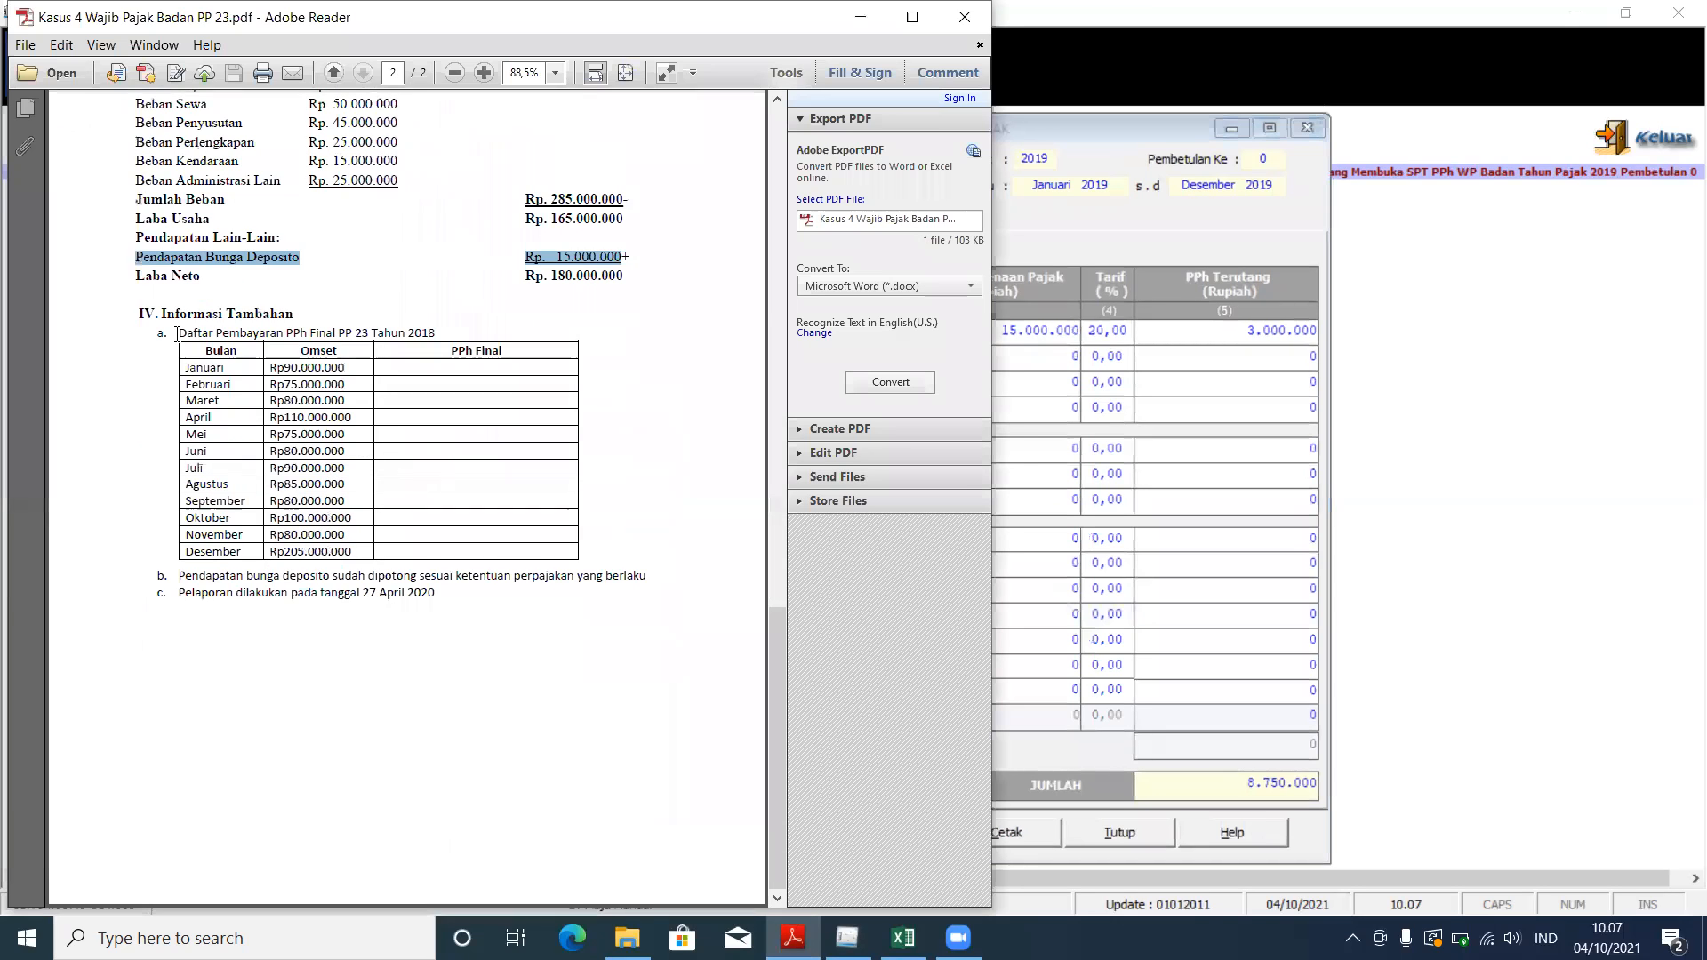
pyautogui.moveTo(178, 334); pyautogui.dragTo(616, 531)
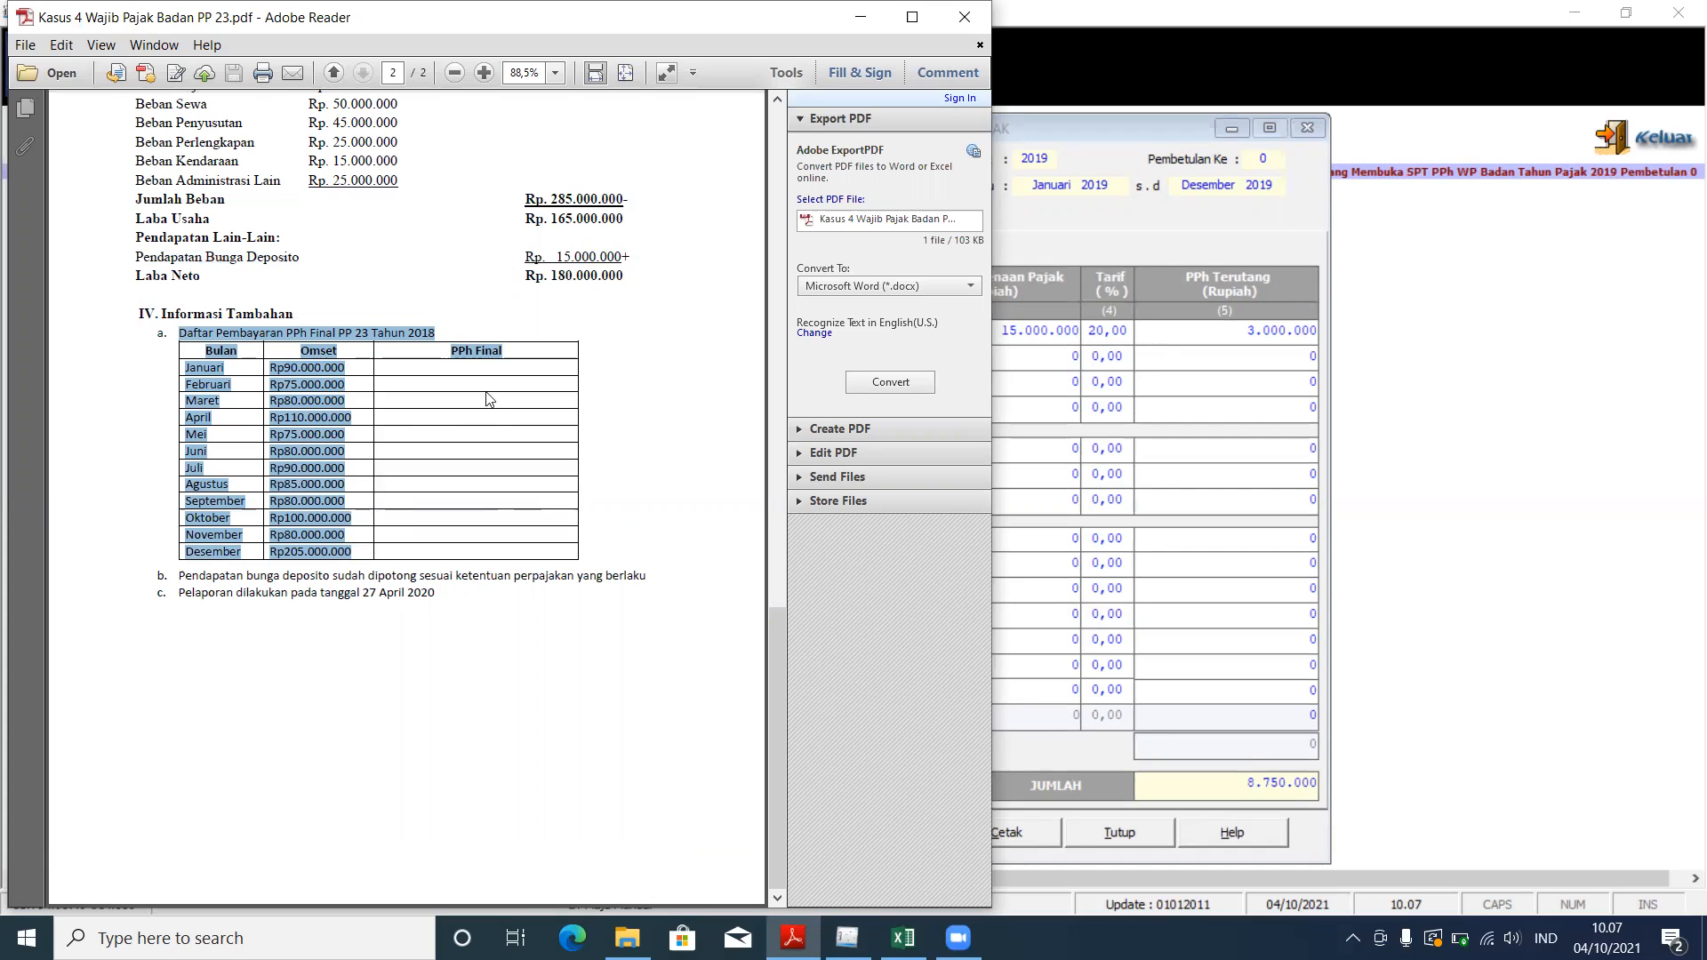
pyautogui.click(681, 399)
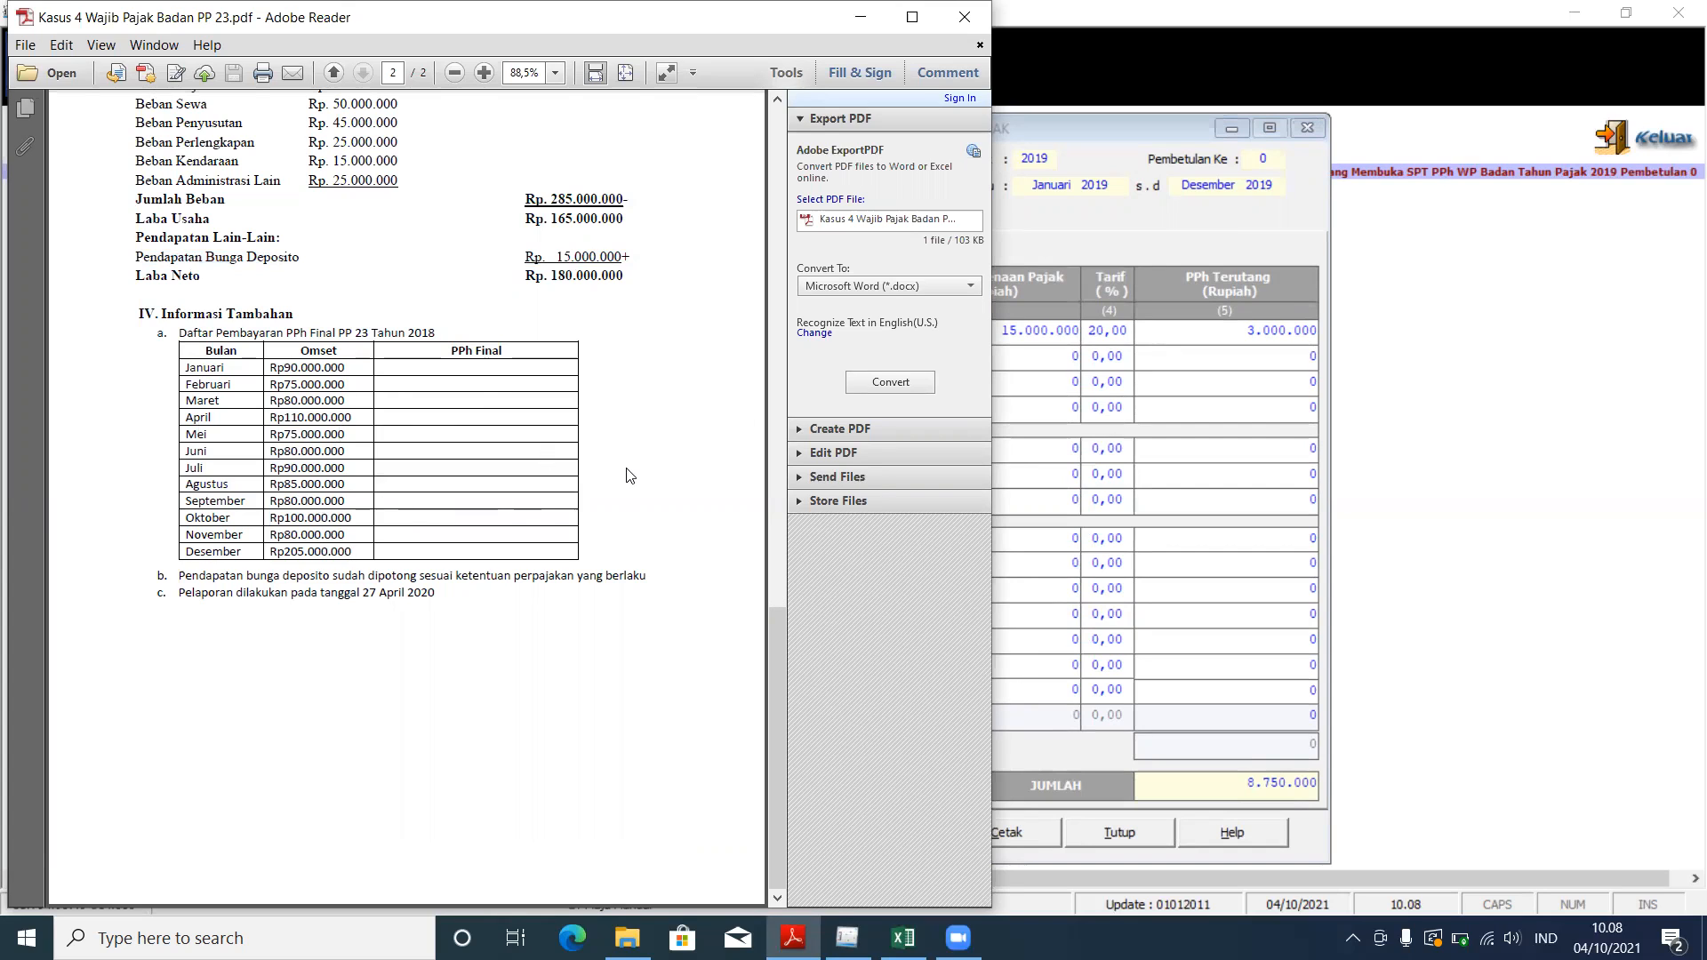
# Step: Add a PEREDARAN USAHA other-income entry to Formulir 1771-IV (DPP 1.150.000.000 at 0,50)
pyautogui.click(1132, 252)
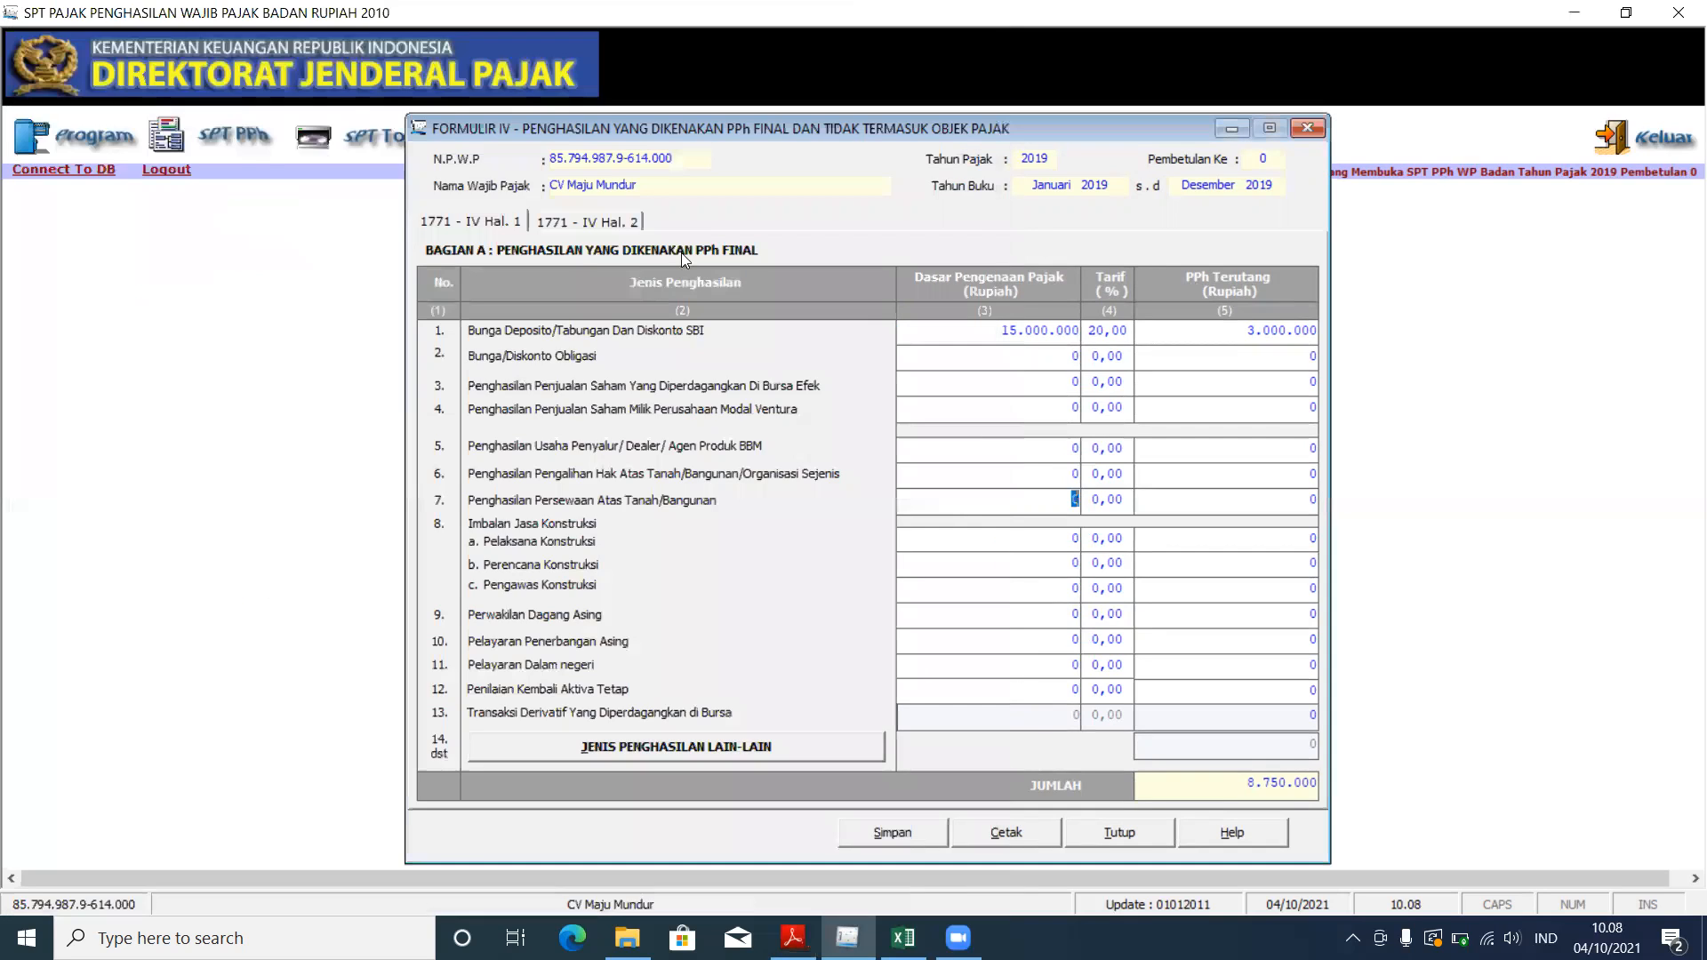
pyautogui.click(693, 752)
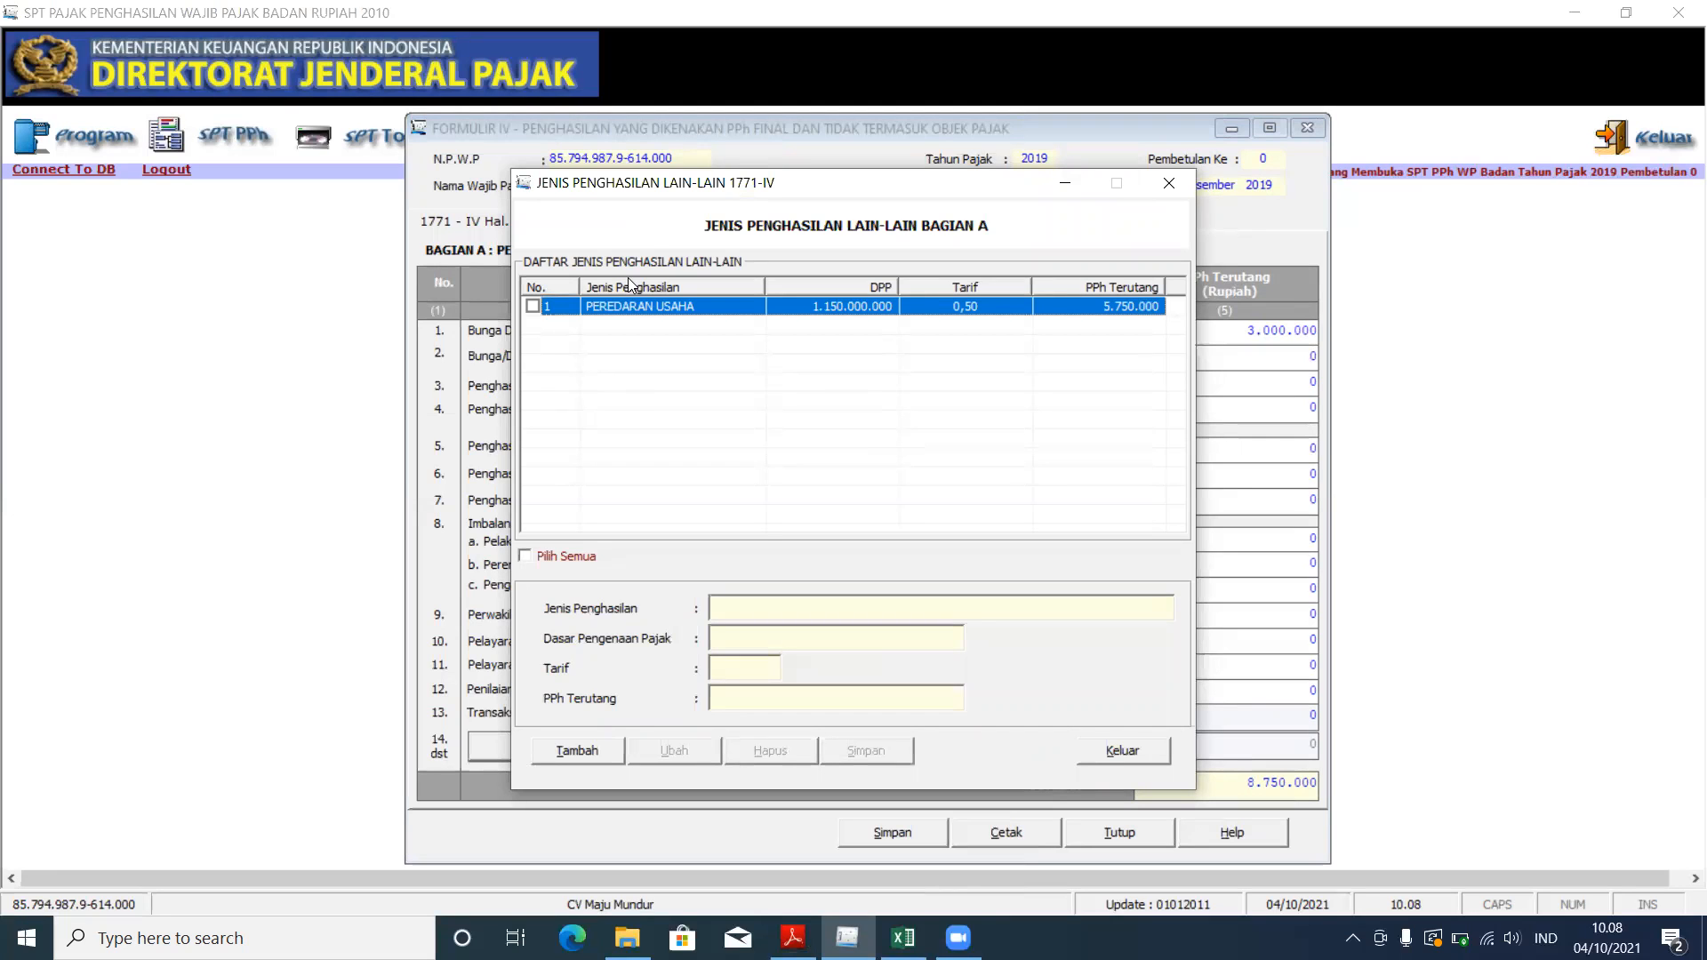
pyautogui.click(574, 756)
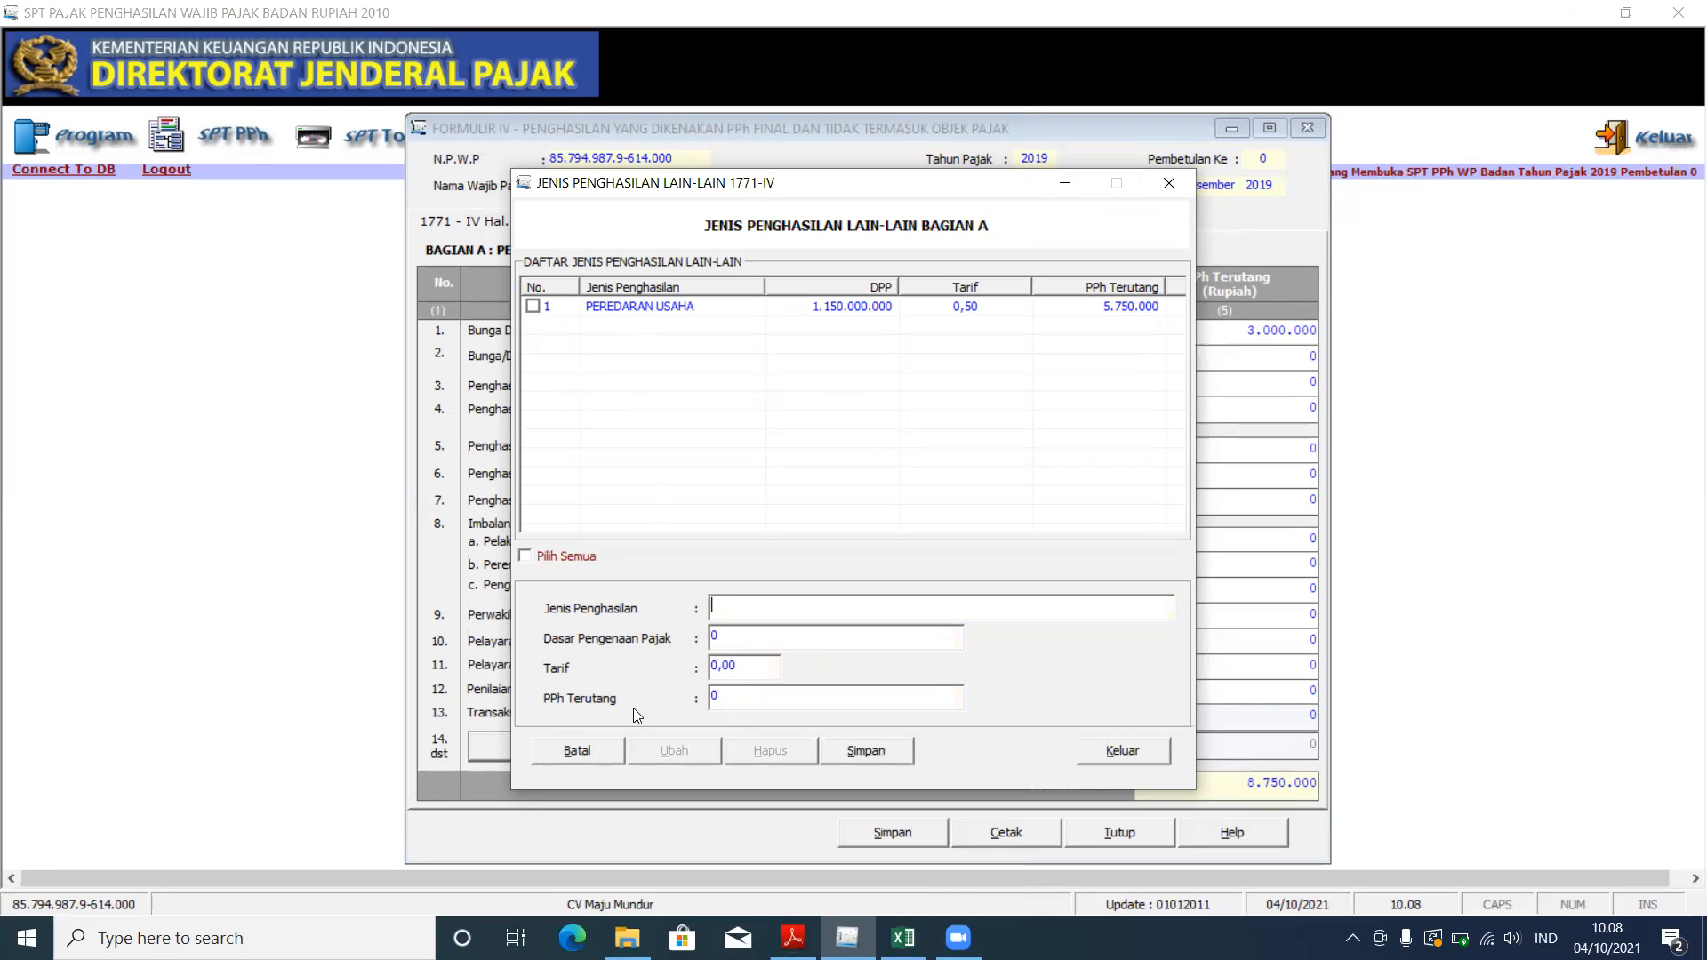
pyautogui.click(564, 308)
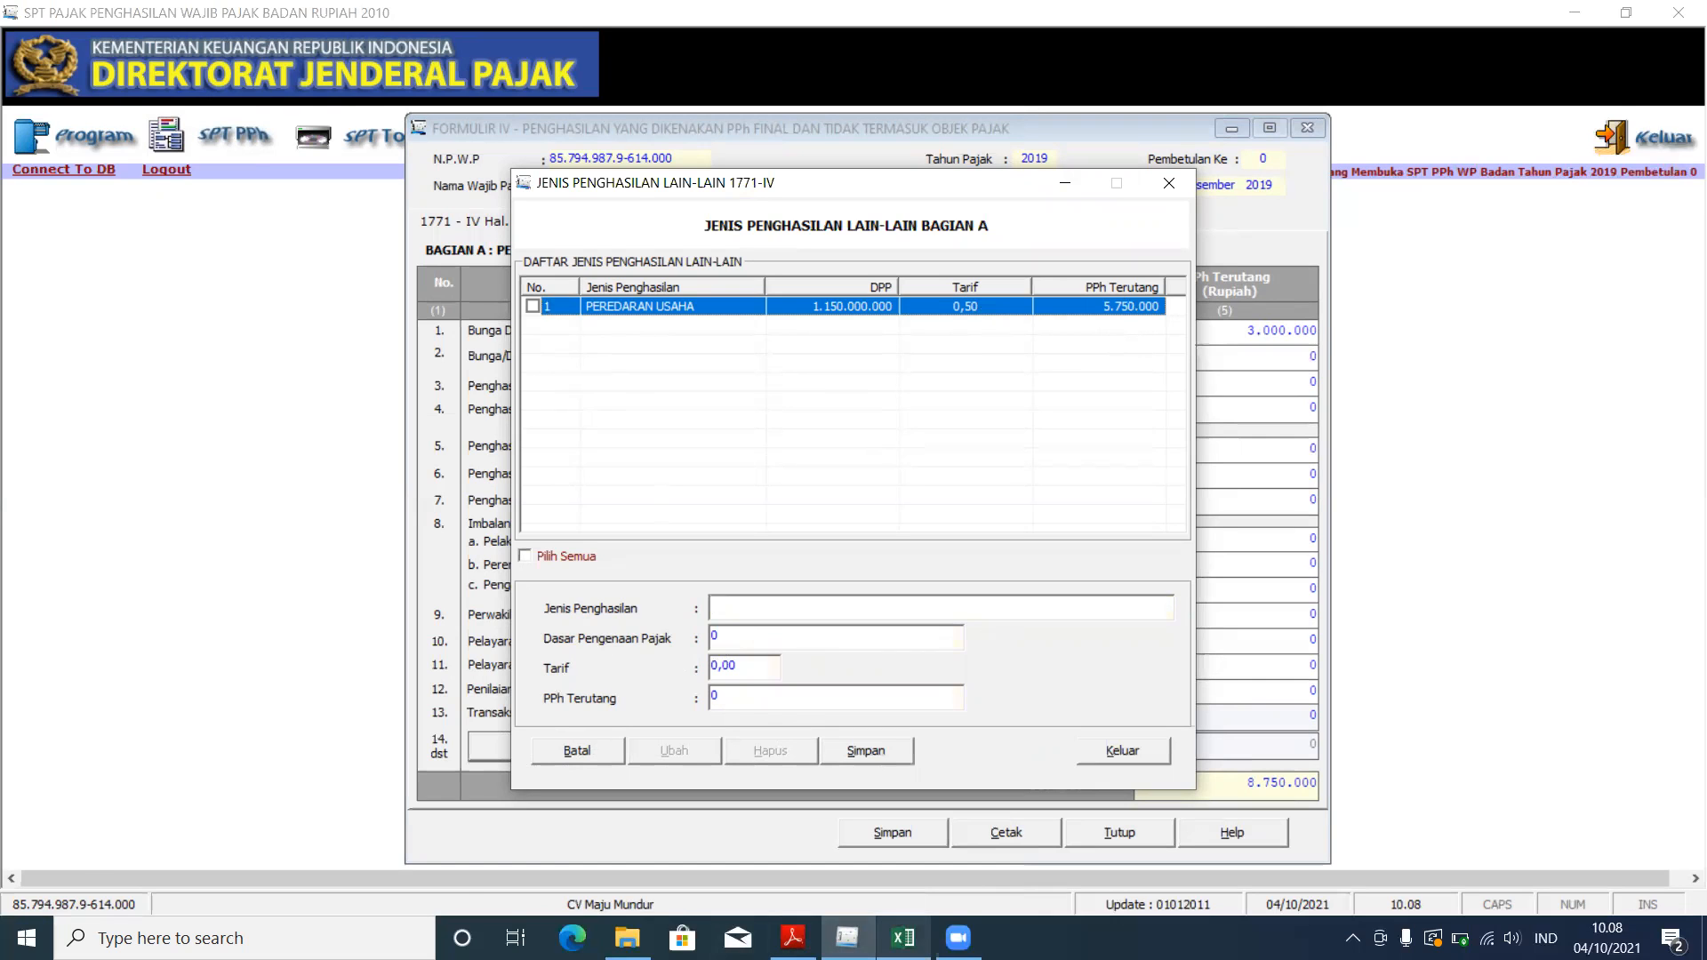
pyautogui.click(903, 938)
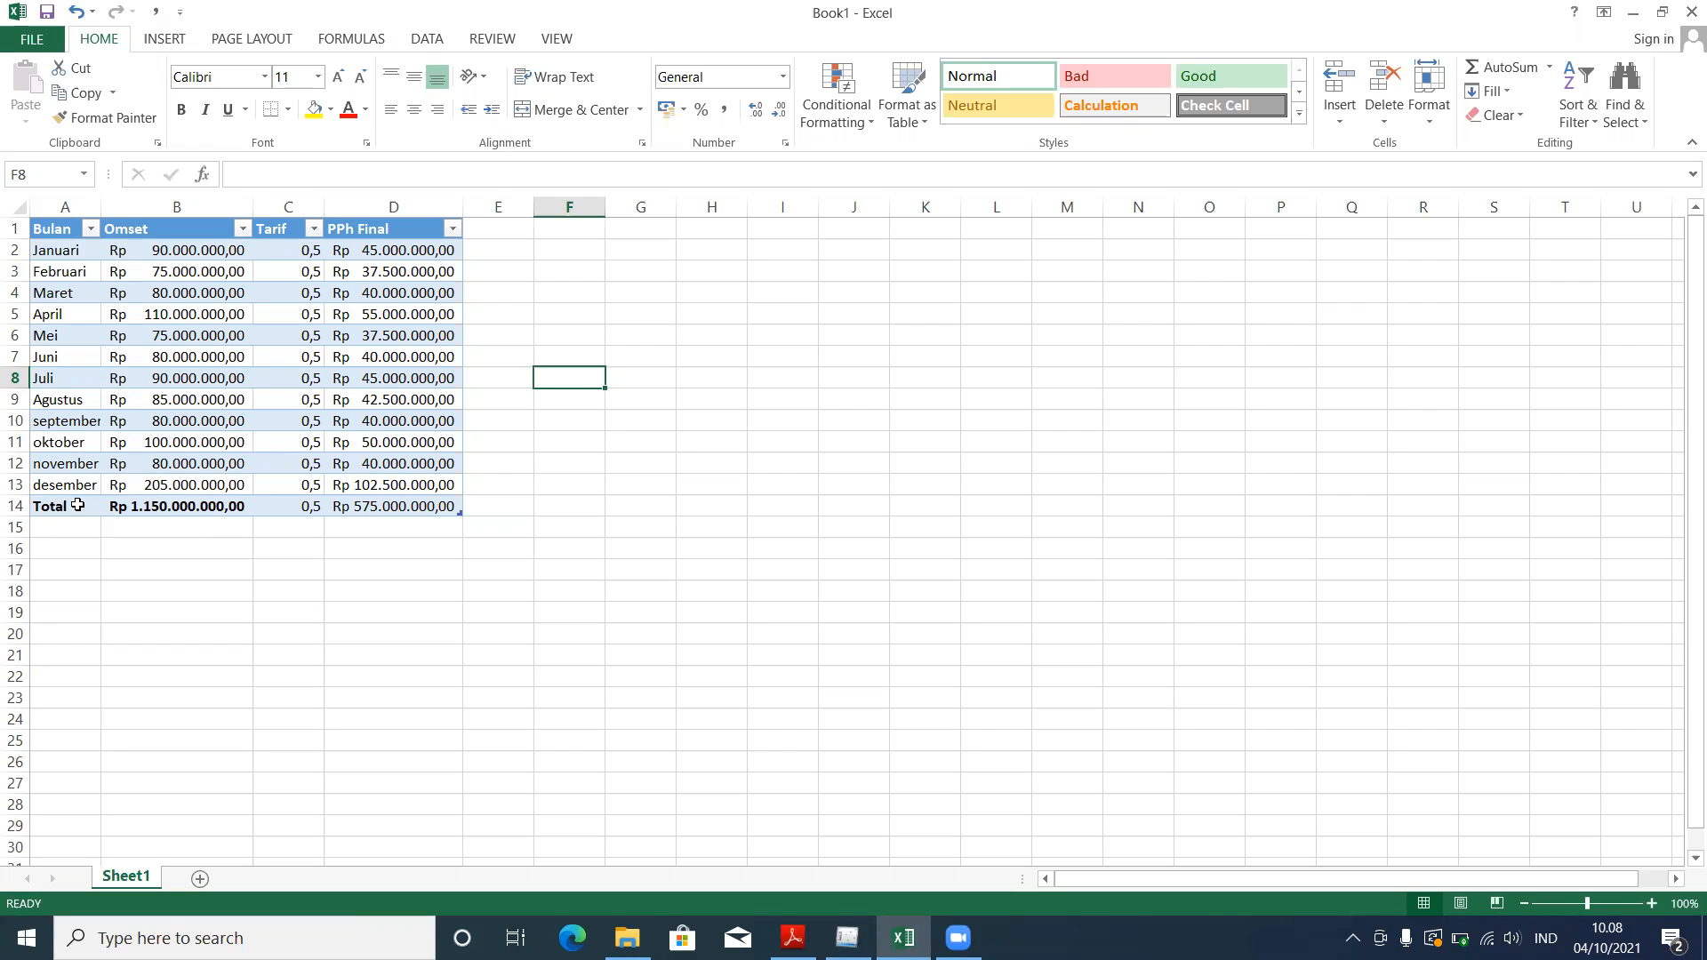
# Step: Verify the Excel Omset total of 1.150.000.000 in B14 against the PDF's monthly table
pyautogui.click(135, 509)
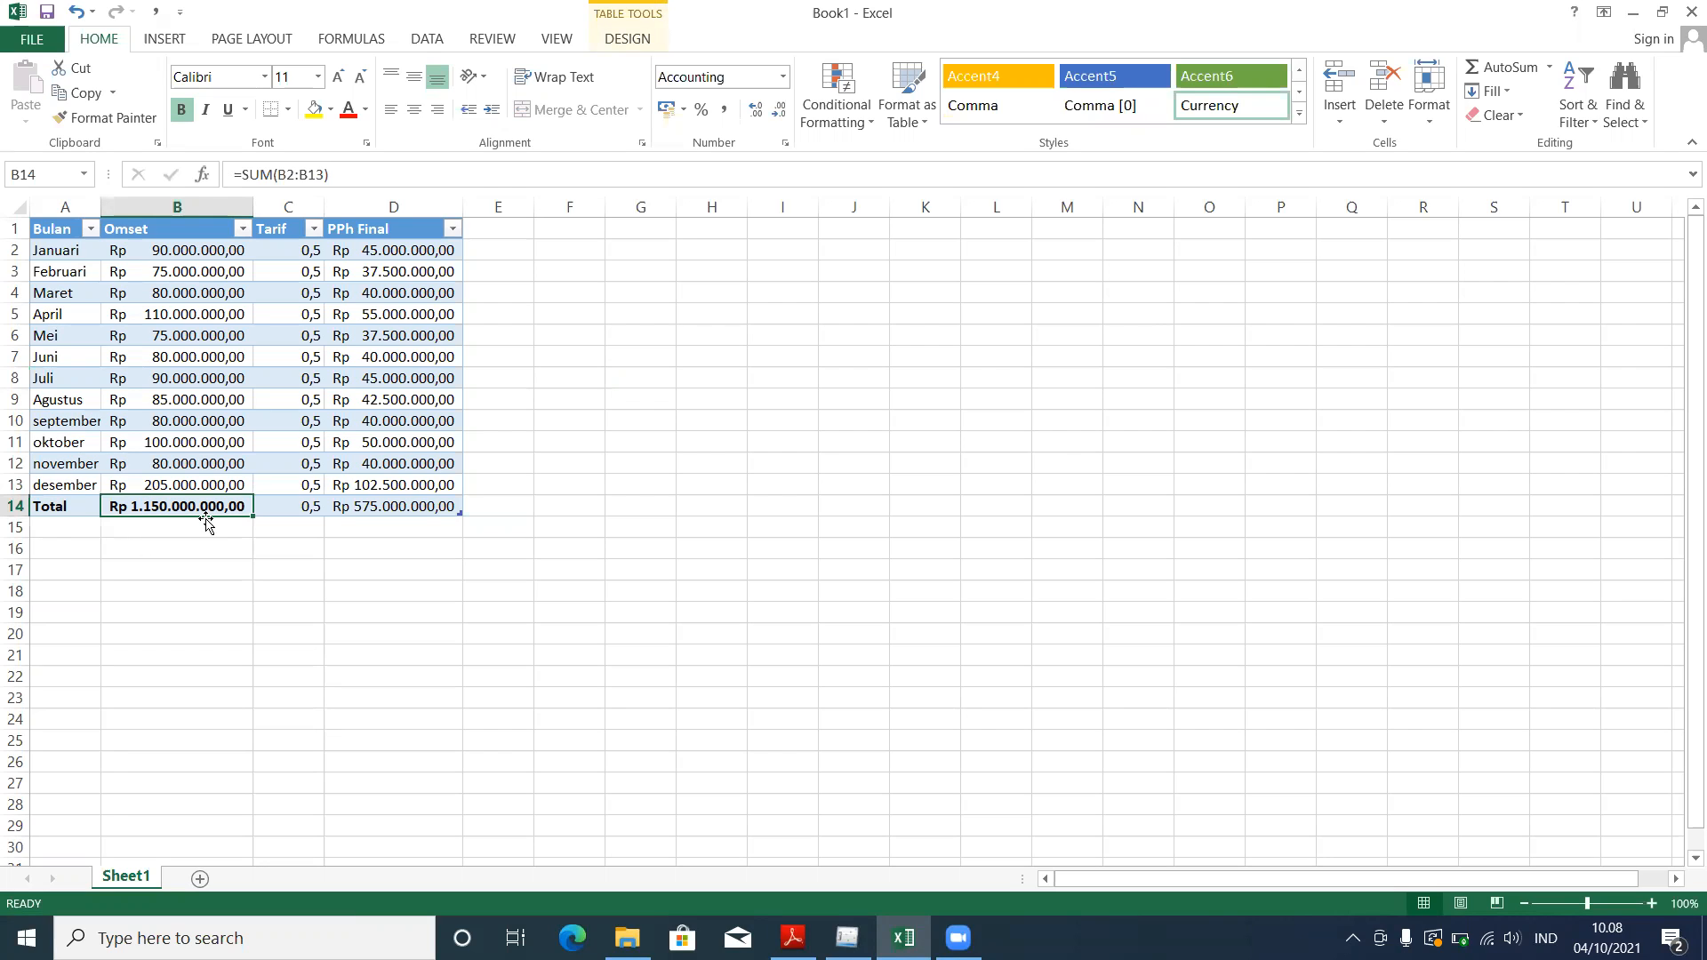
pyautogui.moveTo(143, 250); pyautogui.dragTo(178, 485)
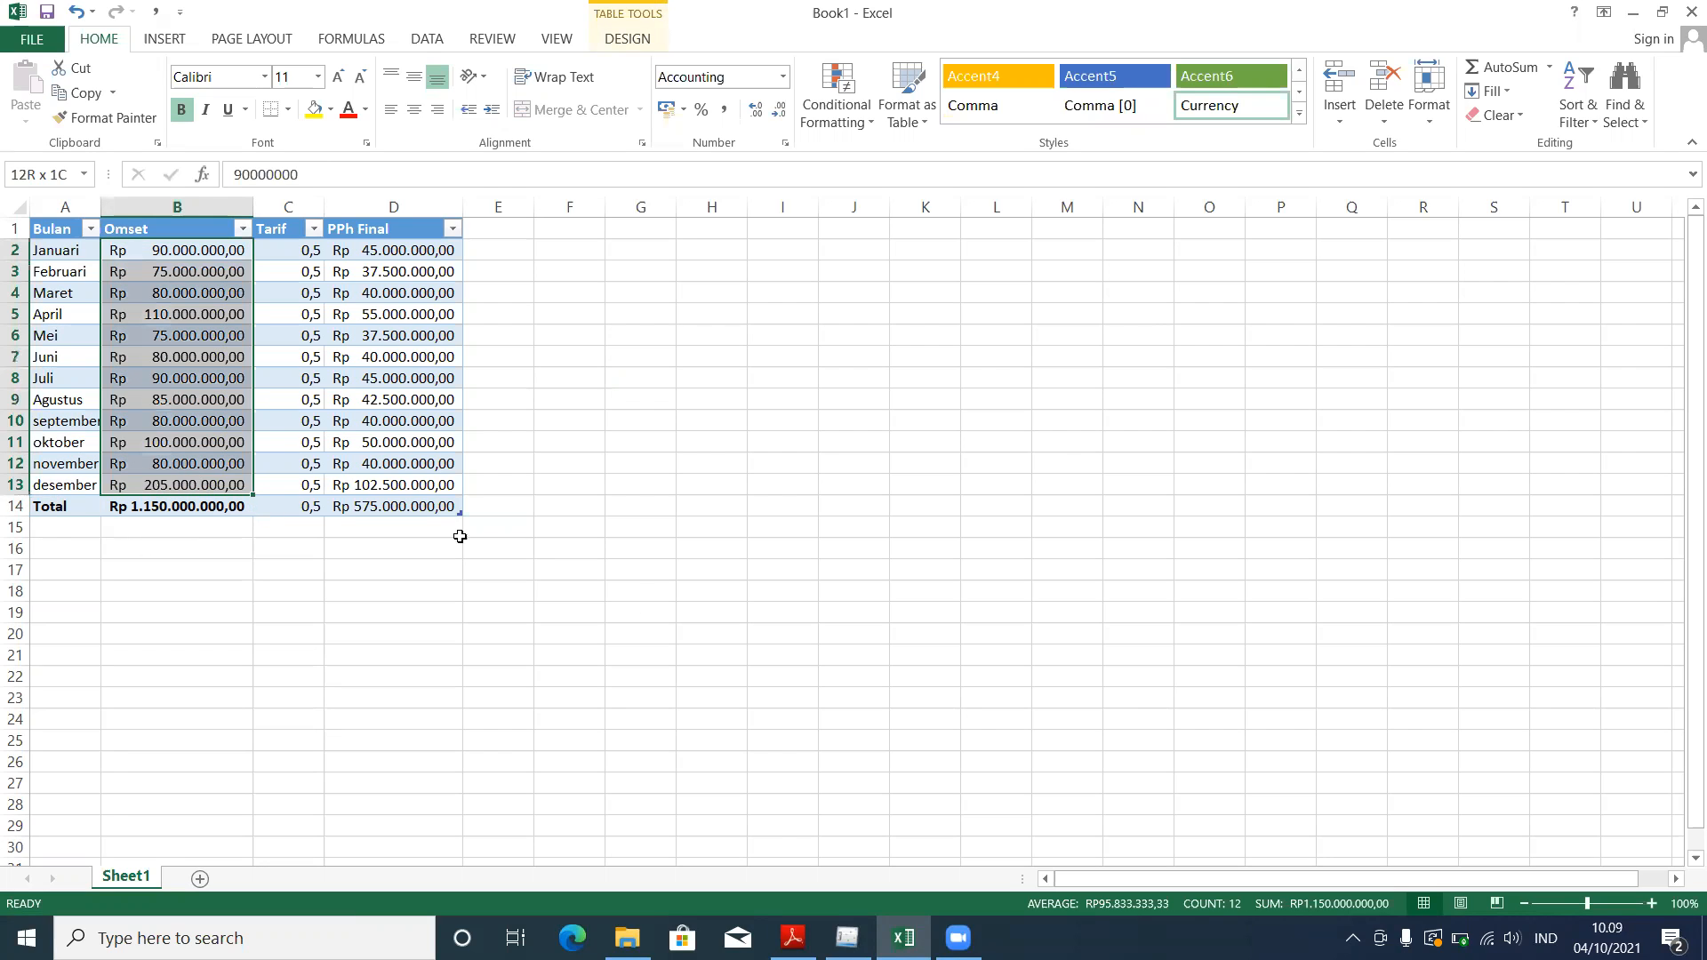
pyautogui.click(792, 938)
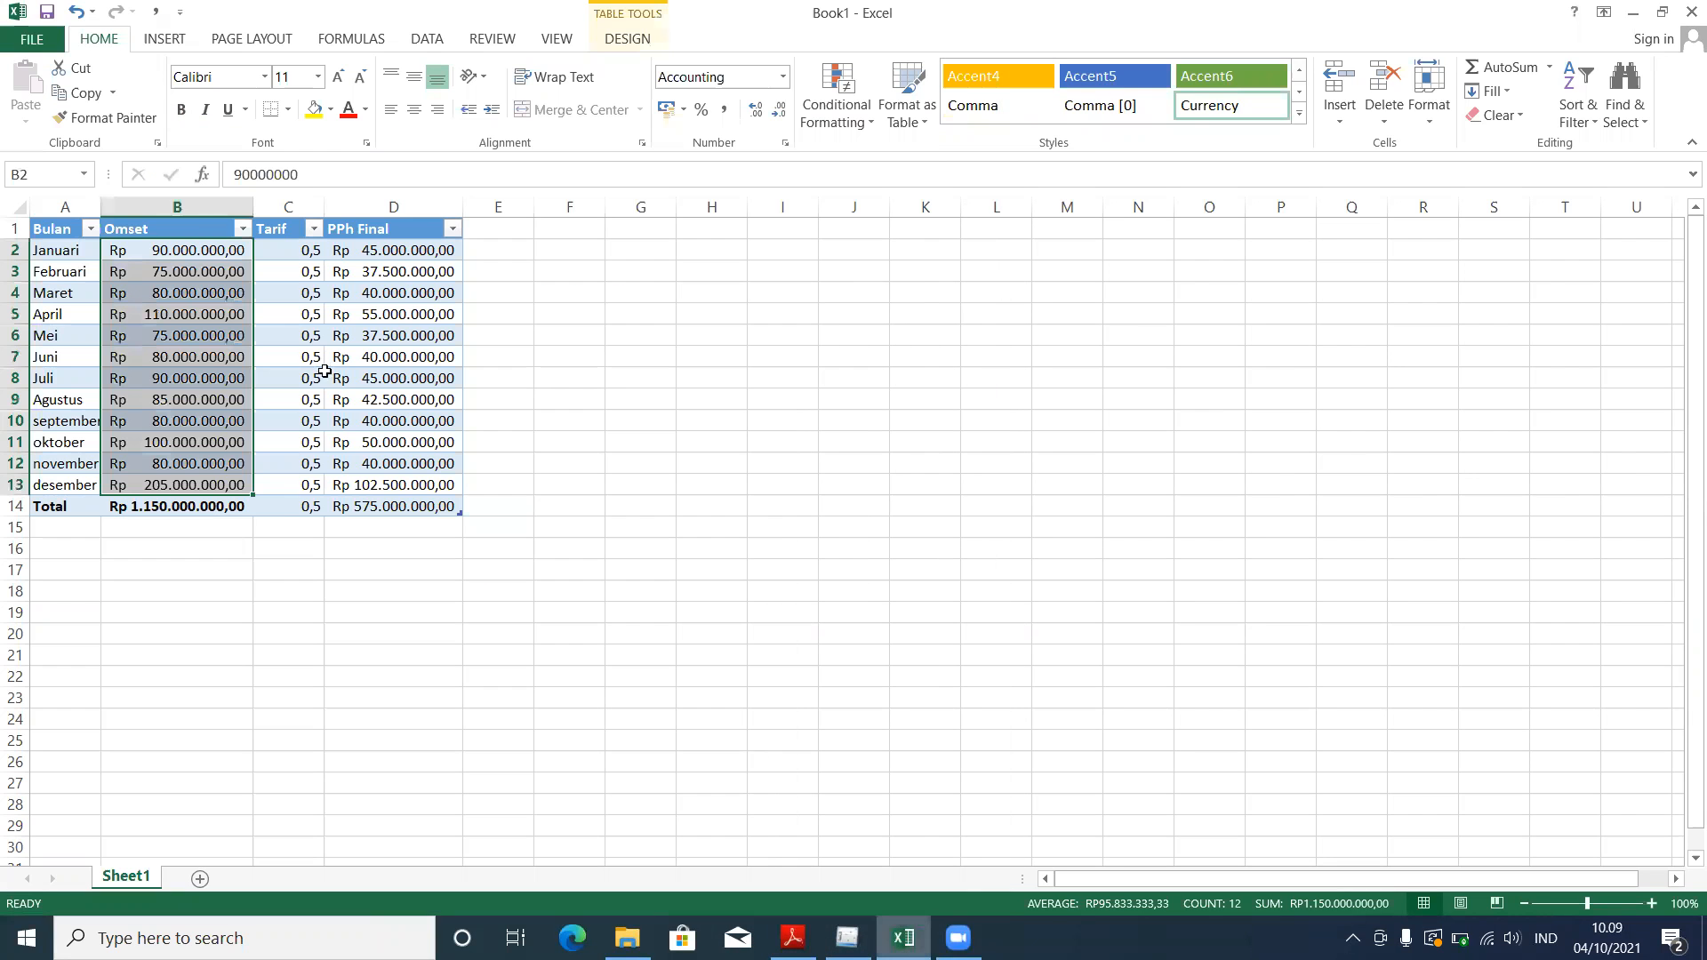
pyautogui.click(903, 938)
# Step: Check the 0,5 Tarif values in C2:C13 and the PPh Final total in D14
pyautogui.click(286, 251)
pyautogui.moveTo(296, 482); pyautogui.dragTo(297, 486)
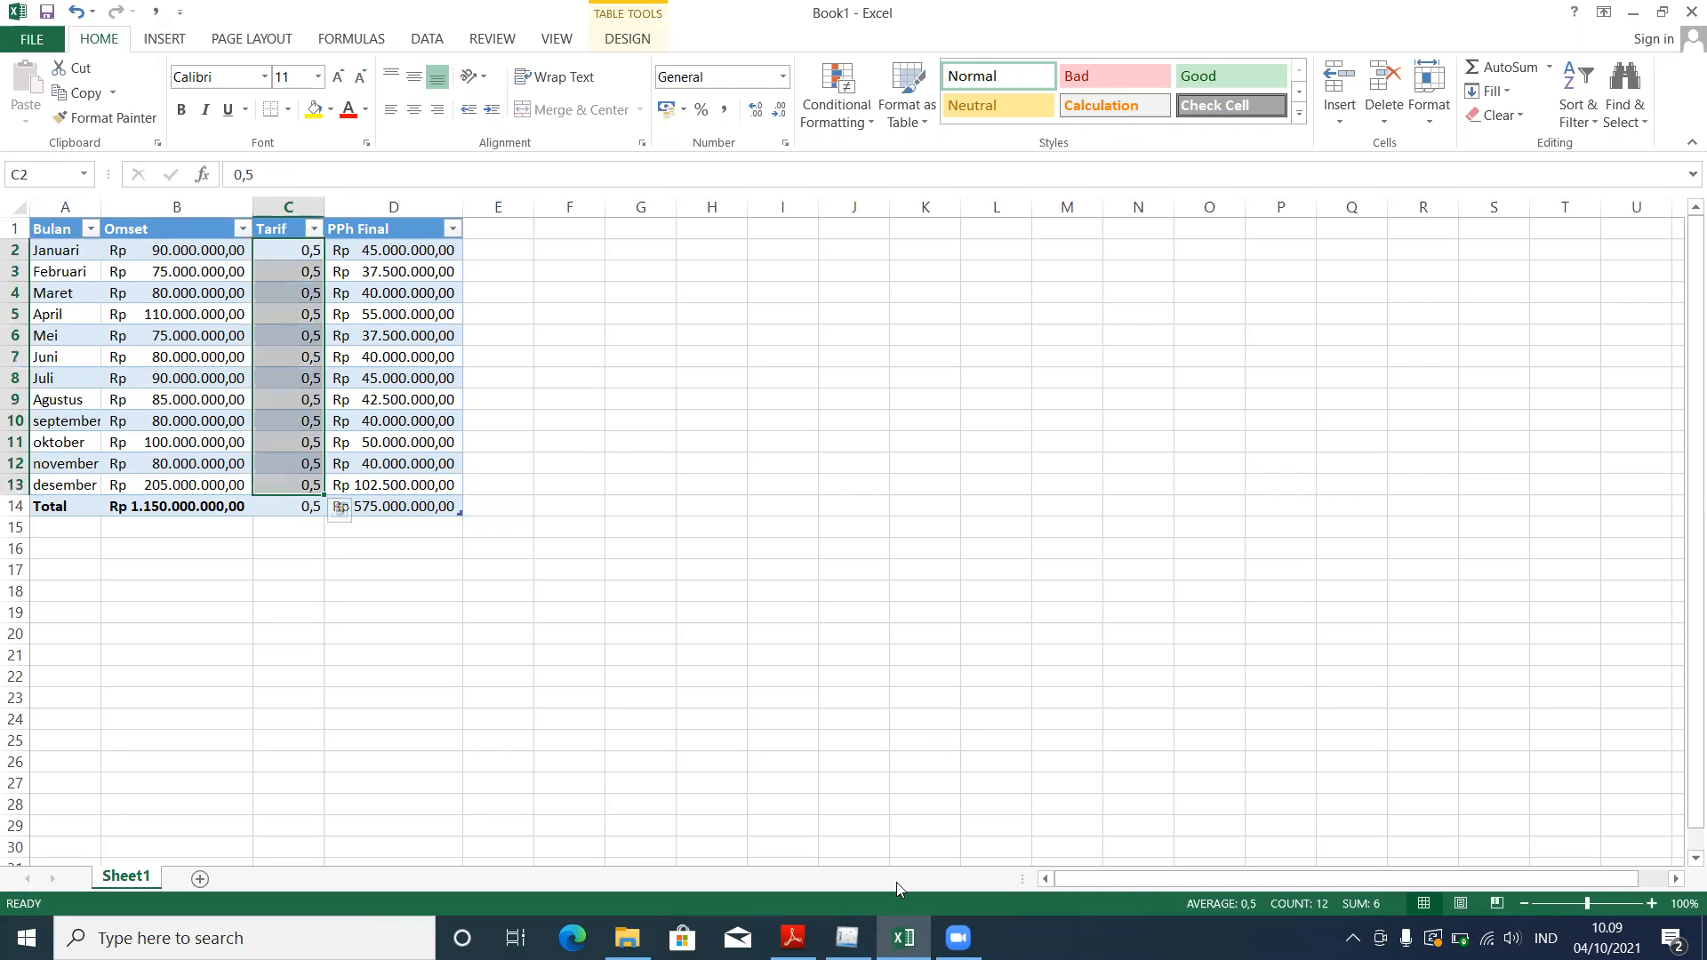
pyautogui.moveTo(846, 938)
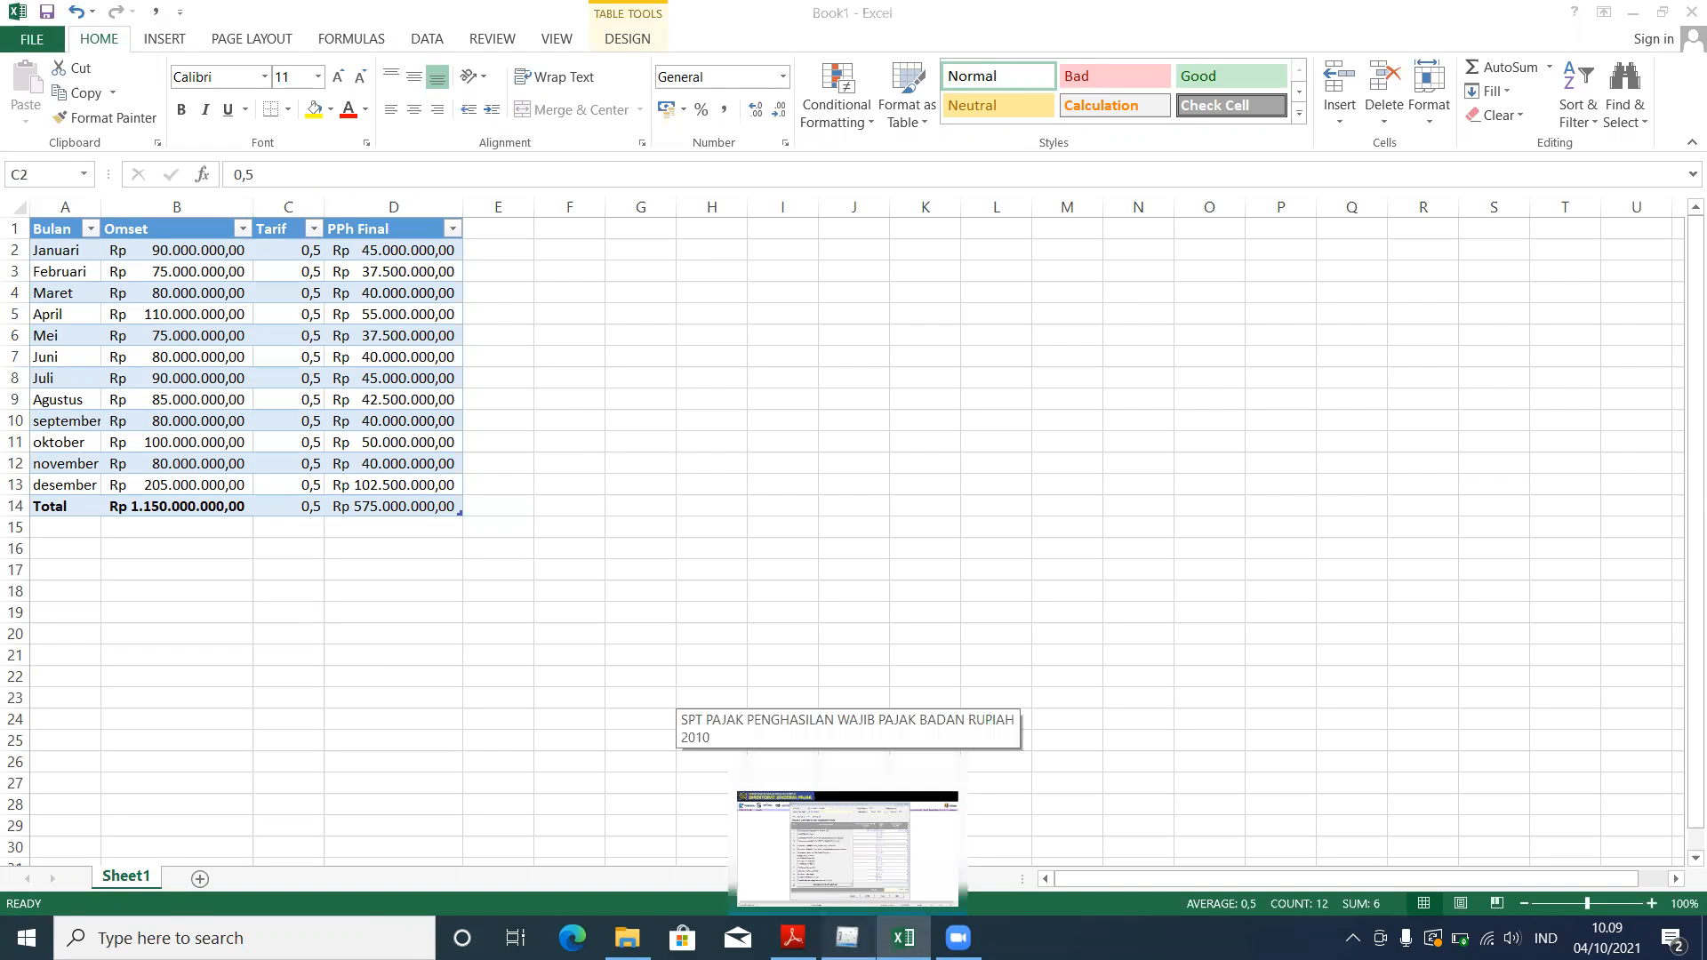
pyautogui.click(893, 722)
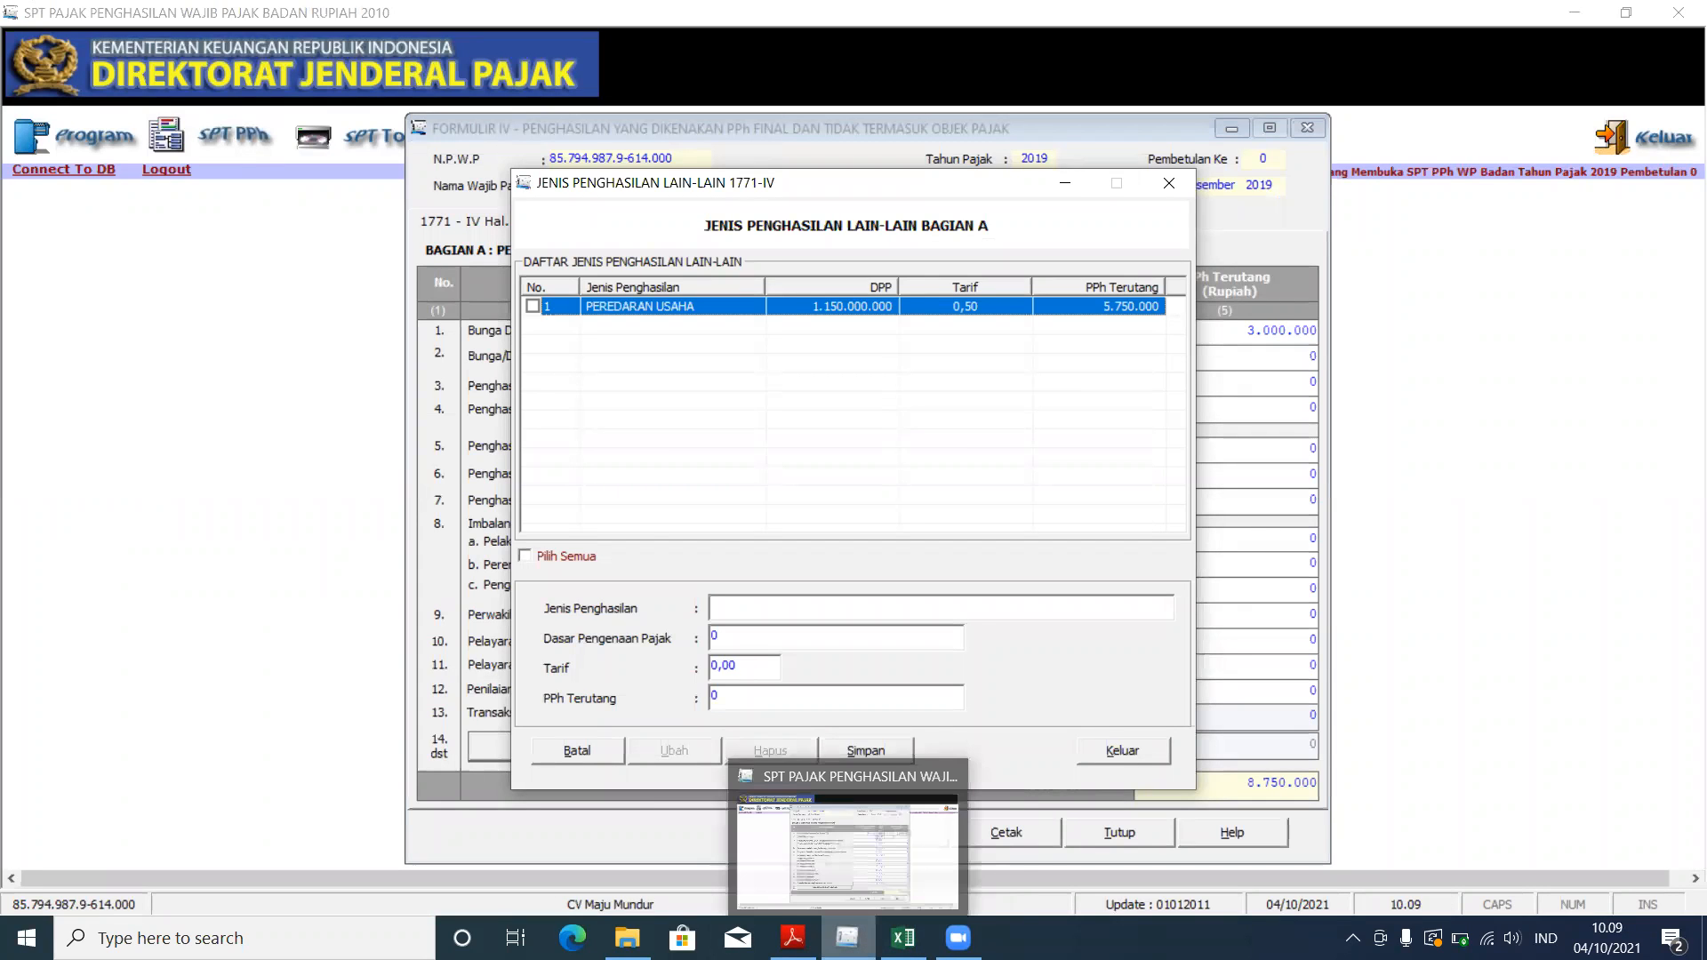
pyautogui.click(896, 933)
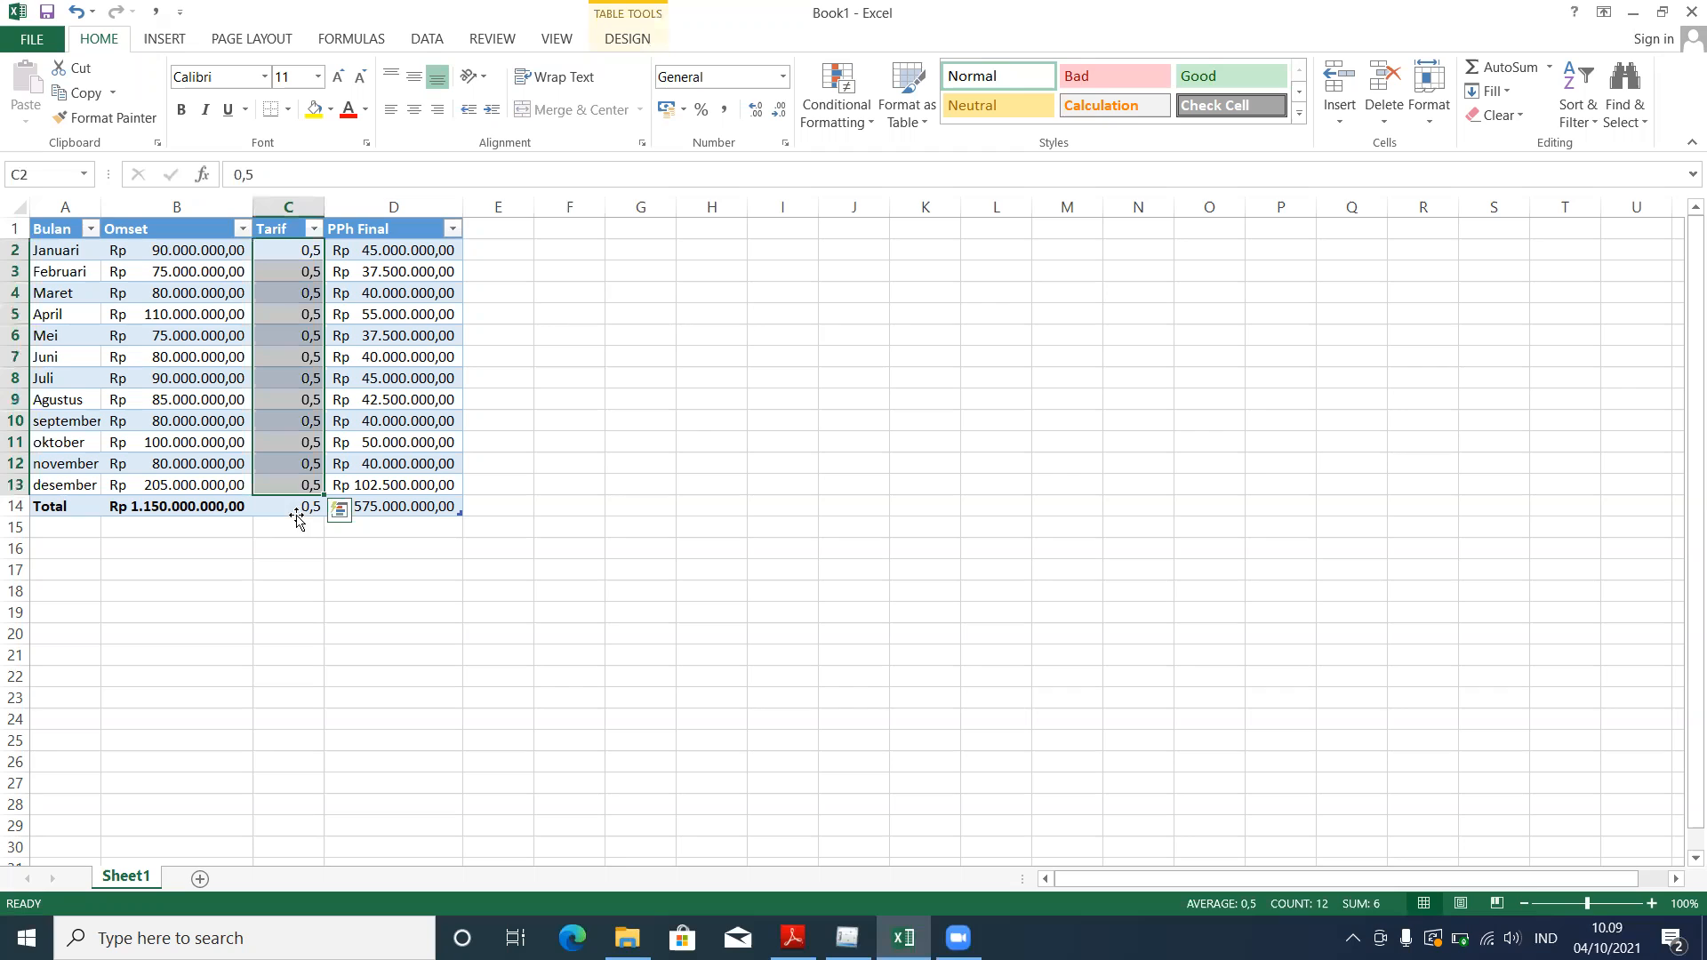
pyautogui.moveTo(359, 508); pyautogui.dragTo(418, 525)
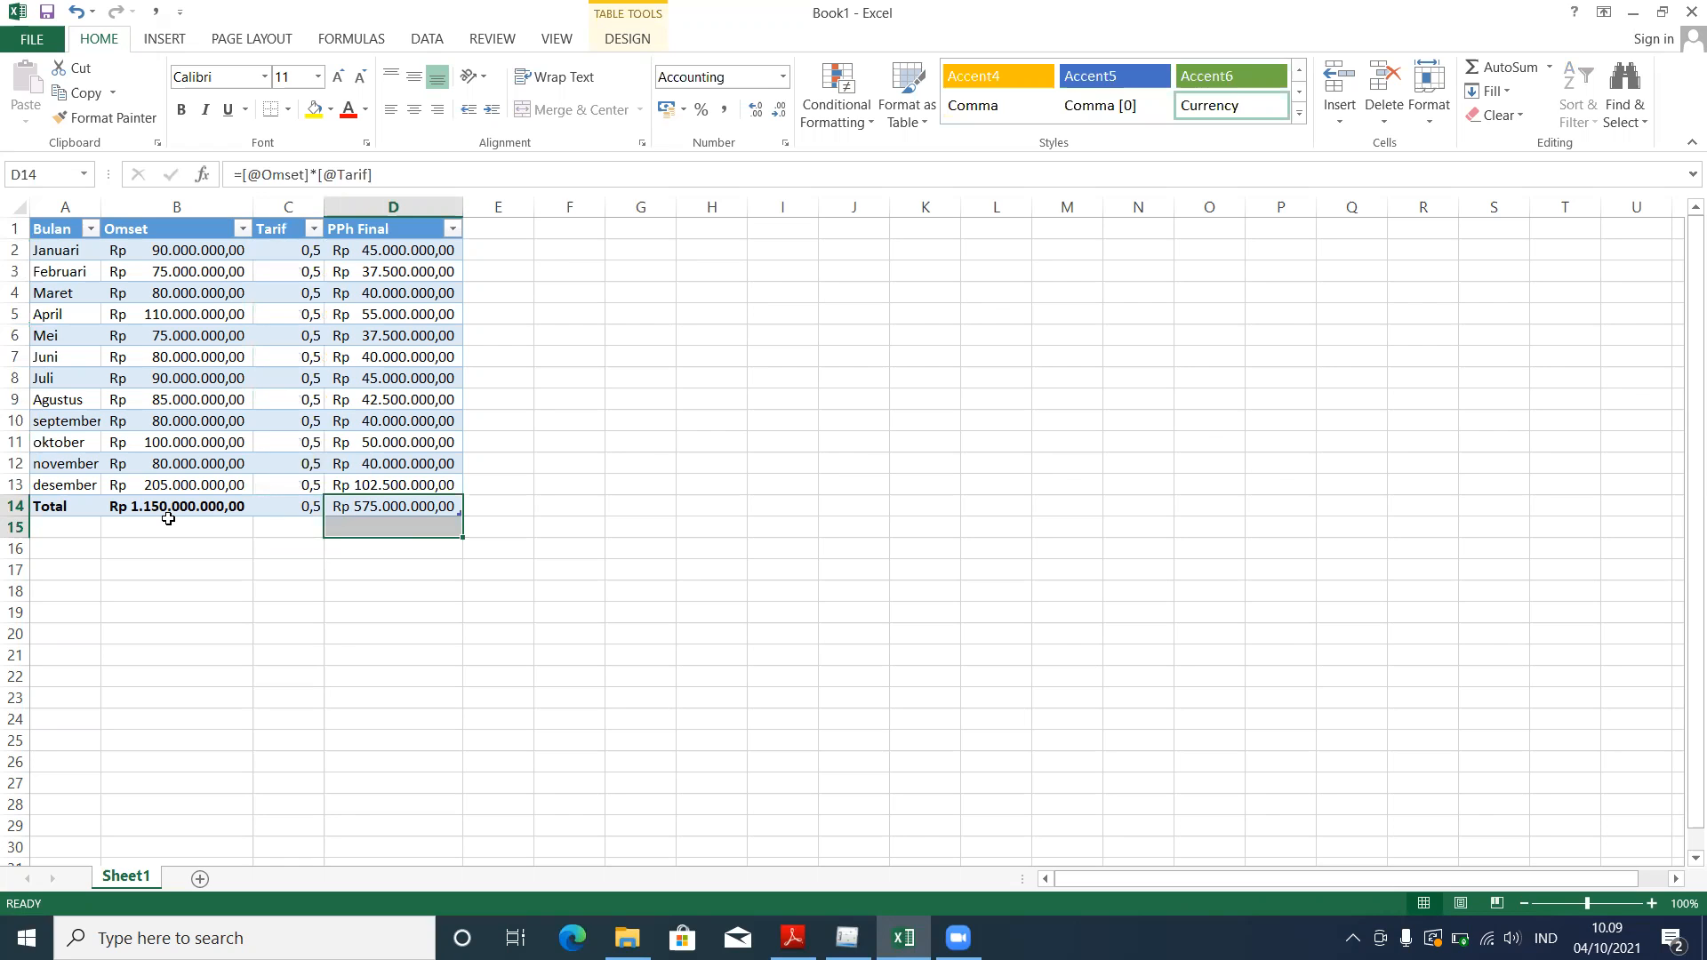
pyautogui.click(285, 504)
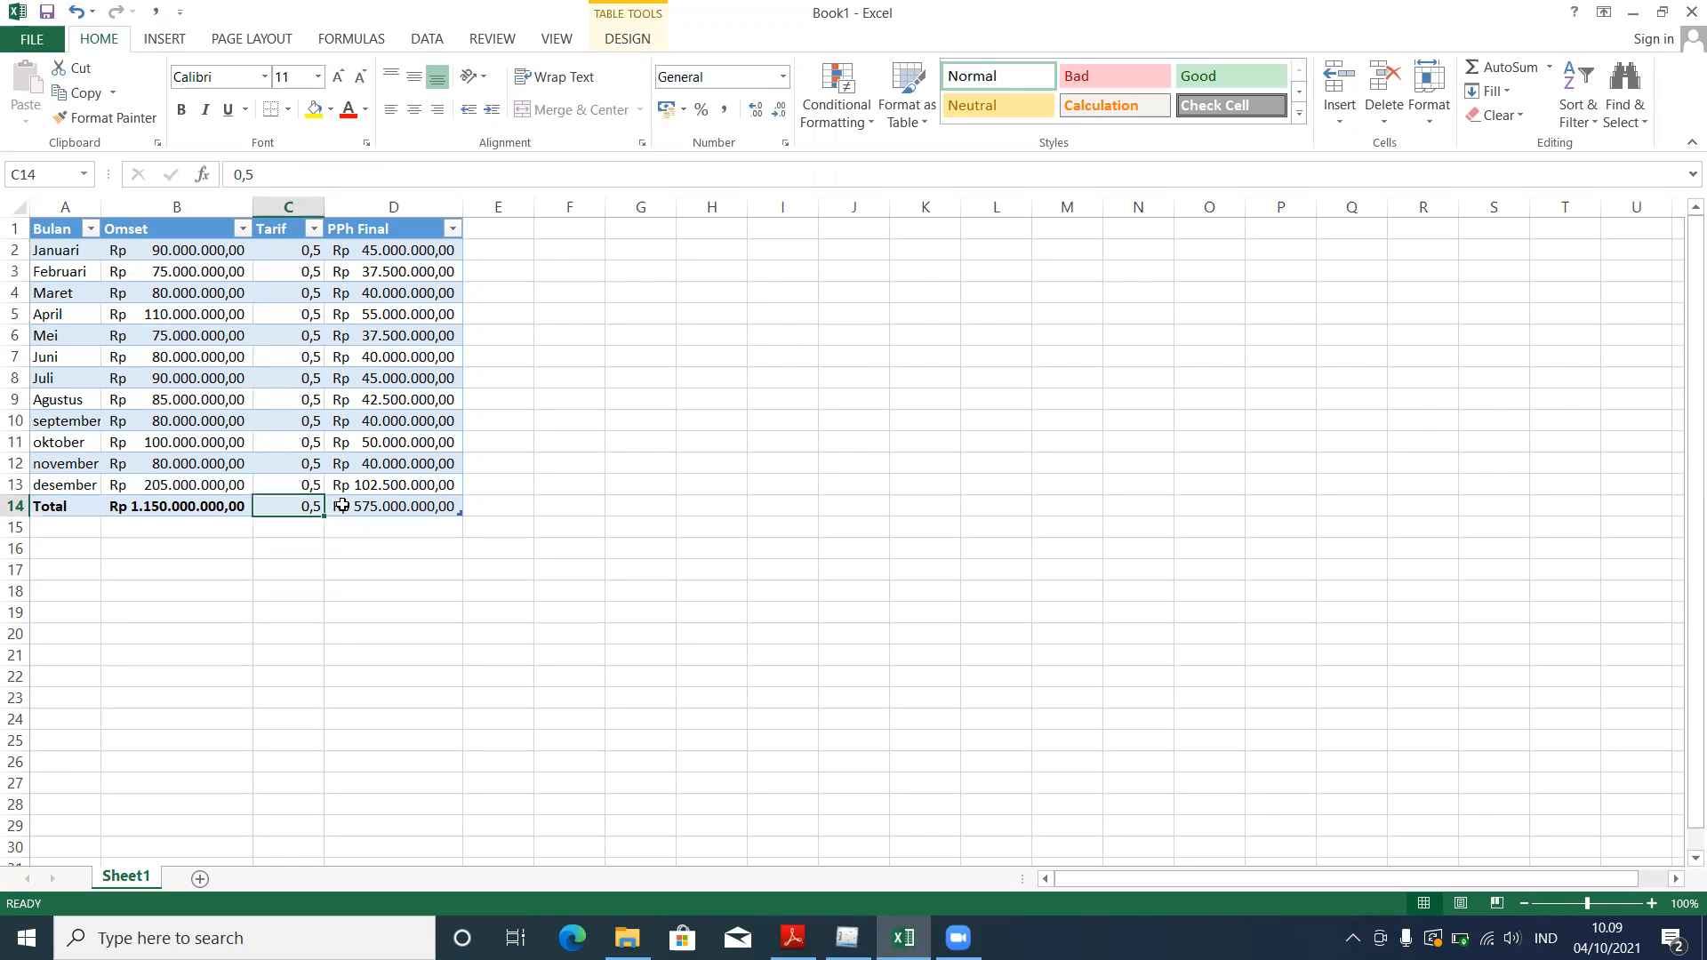
pyautogui.press('Right')
pyautogui.hotkey('alt', 'Tab')
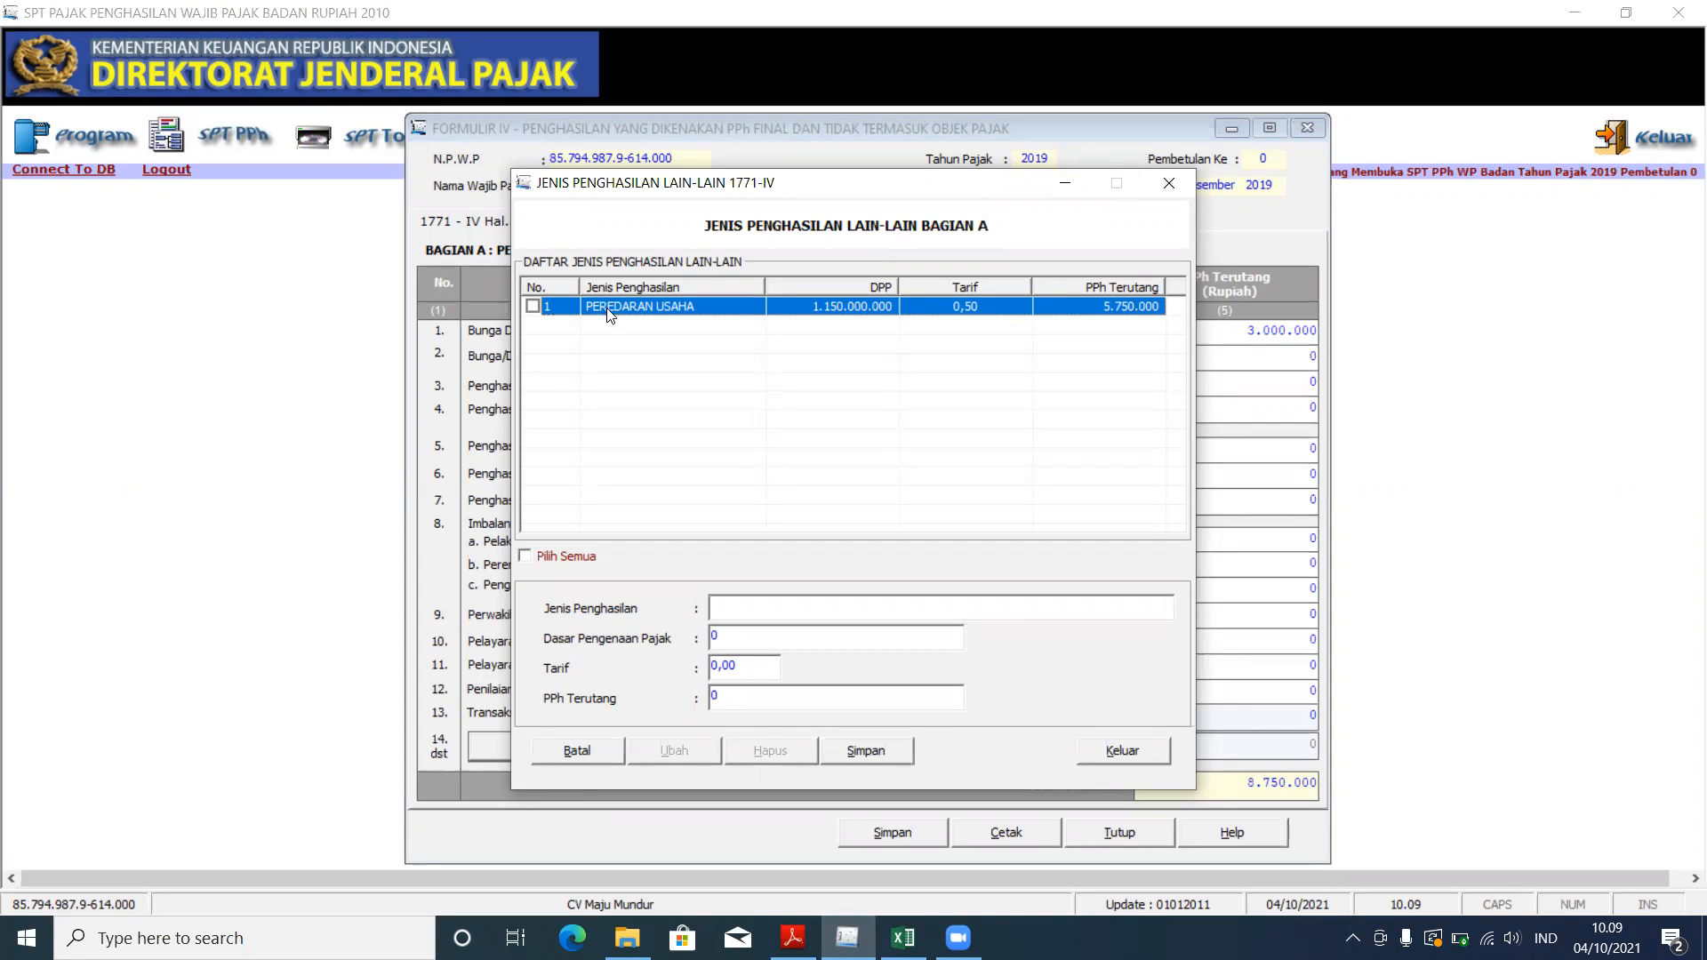
# Step: Save the Peredaran Usaha income row, decline another new entry, and close the other-income list
pyautogui.click(882, 757)
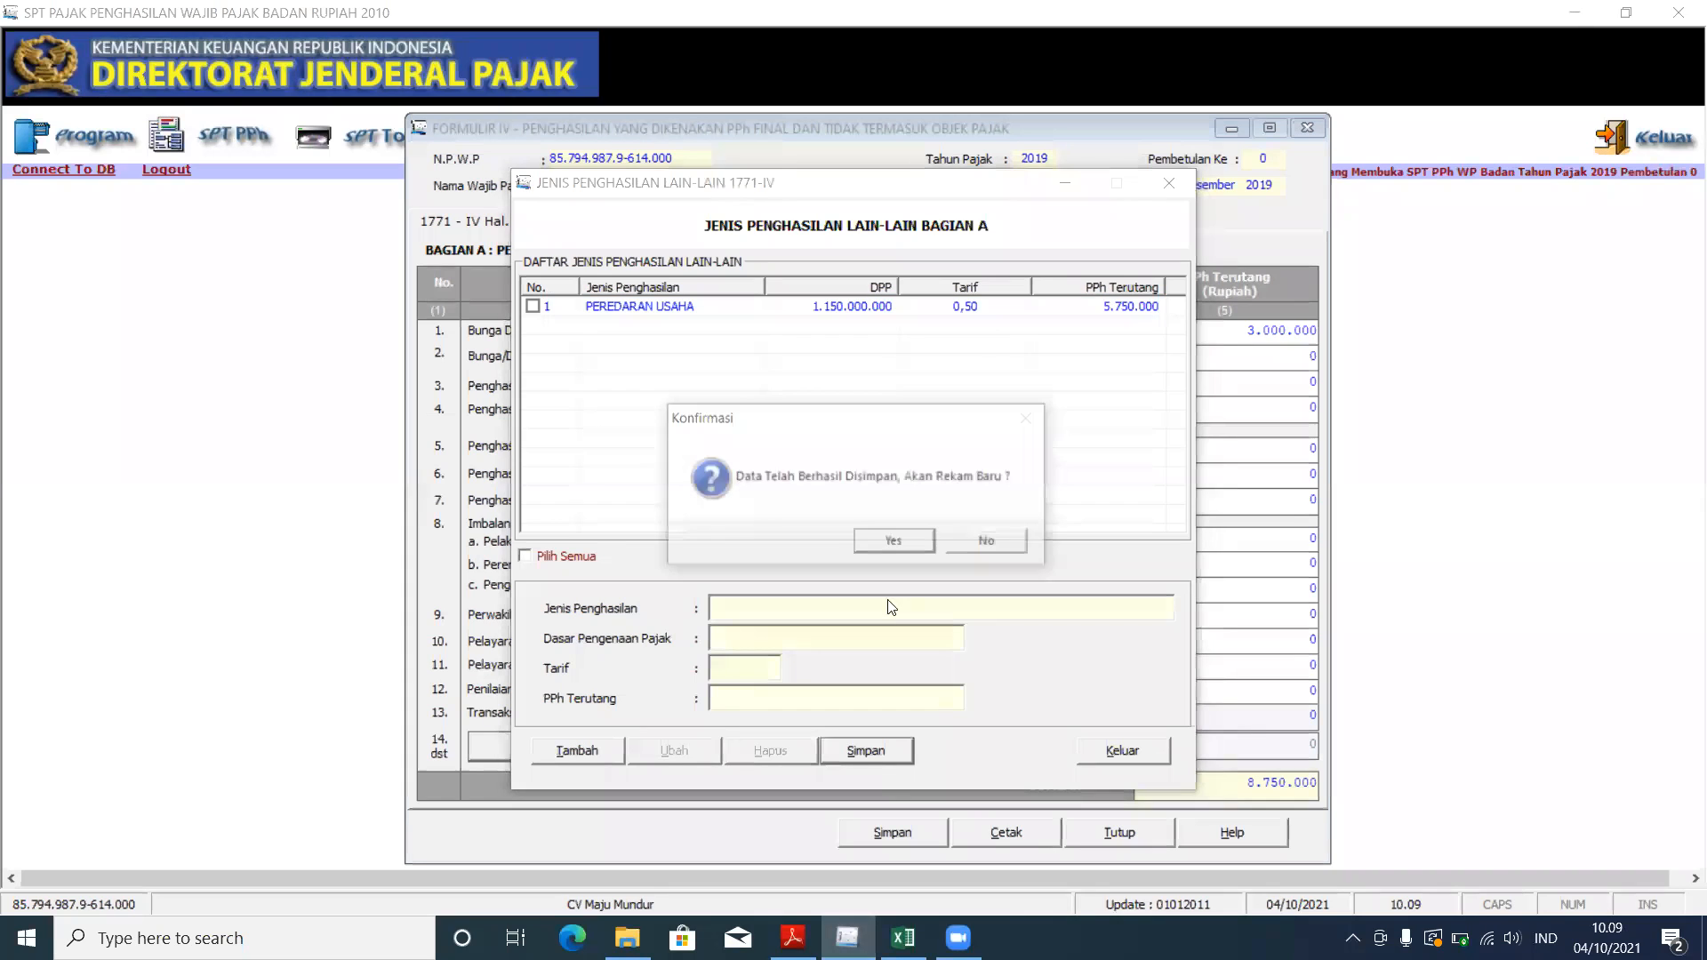
pyautogui.click(965, 545)
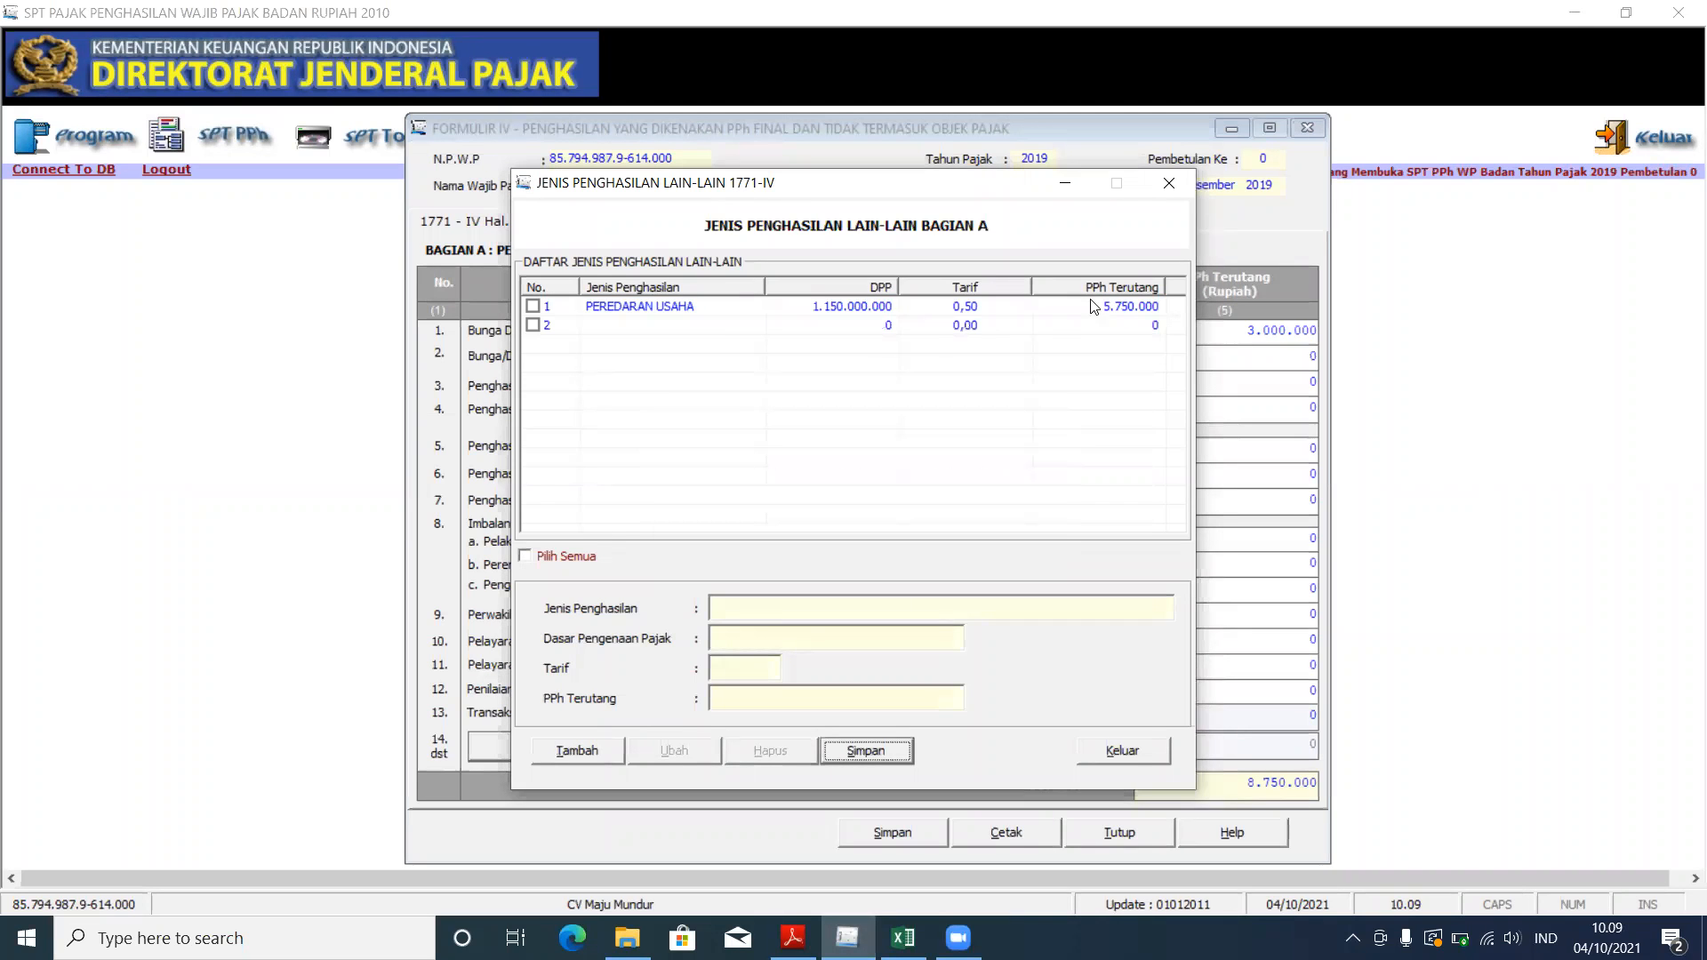
pyautogui.click(533, 326)
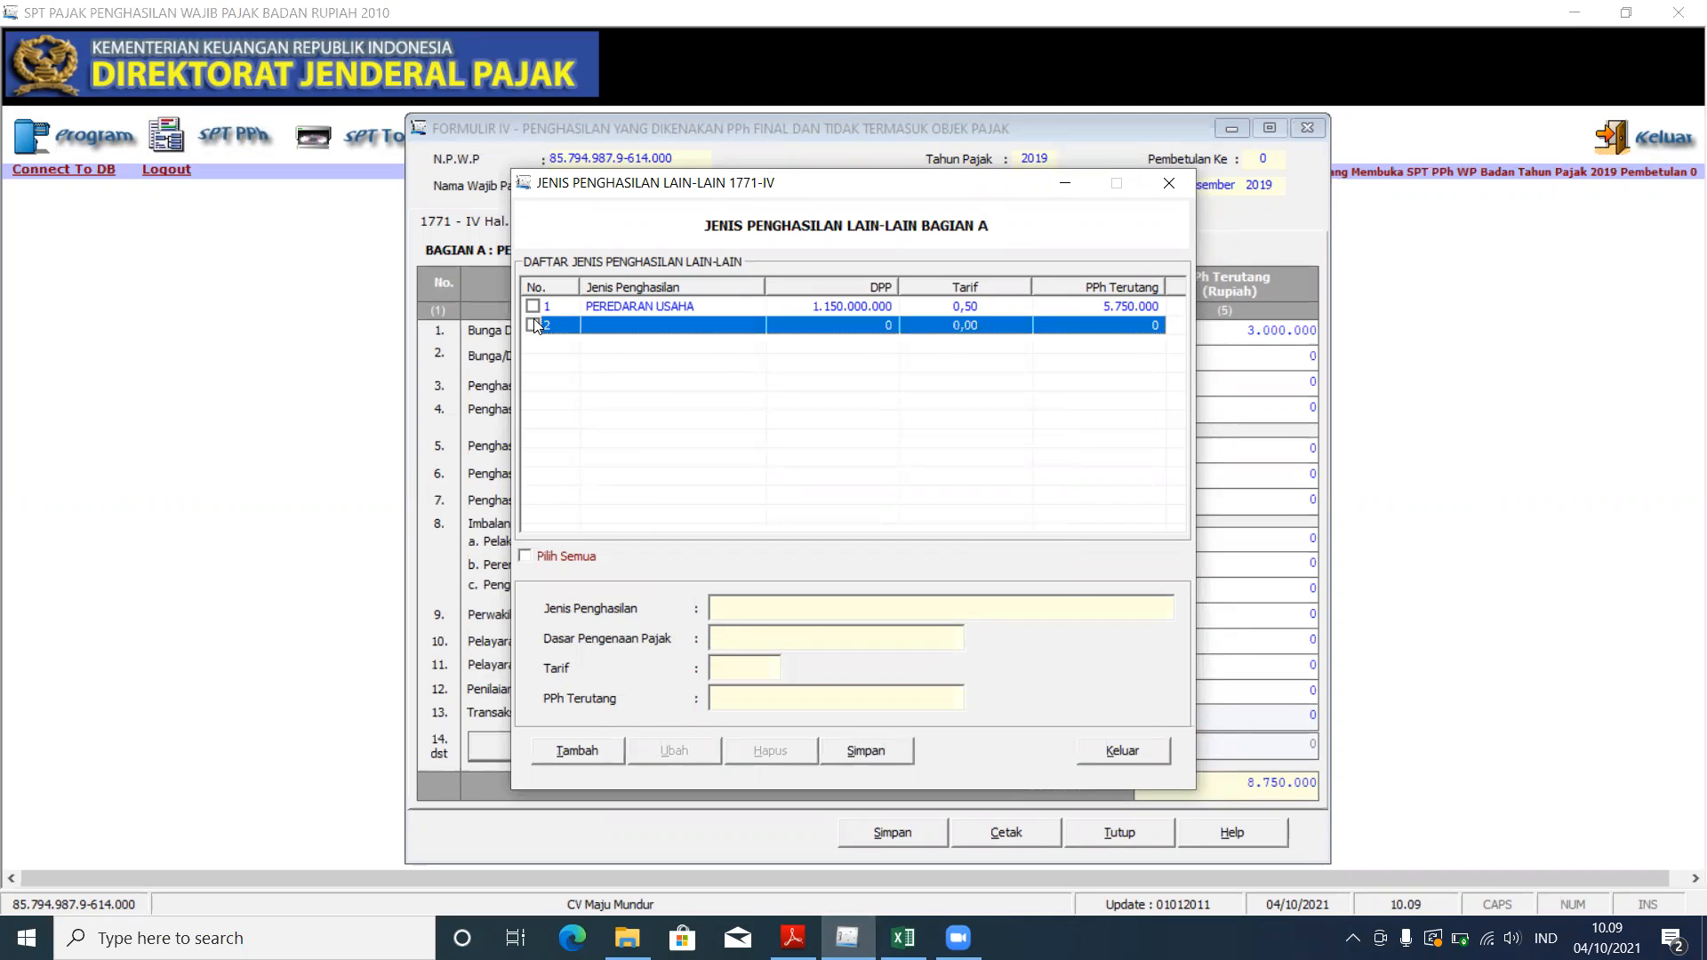
pyautogui.click(1165, 185)
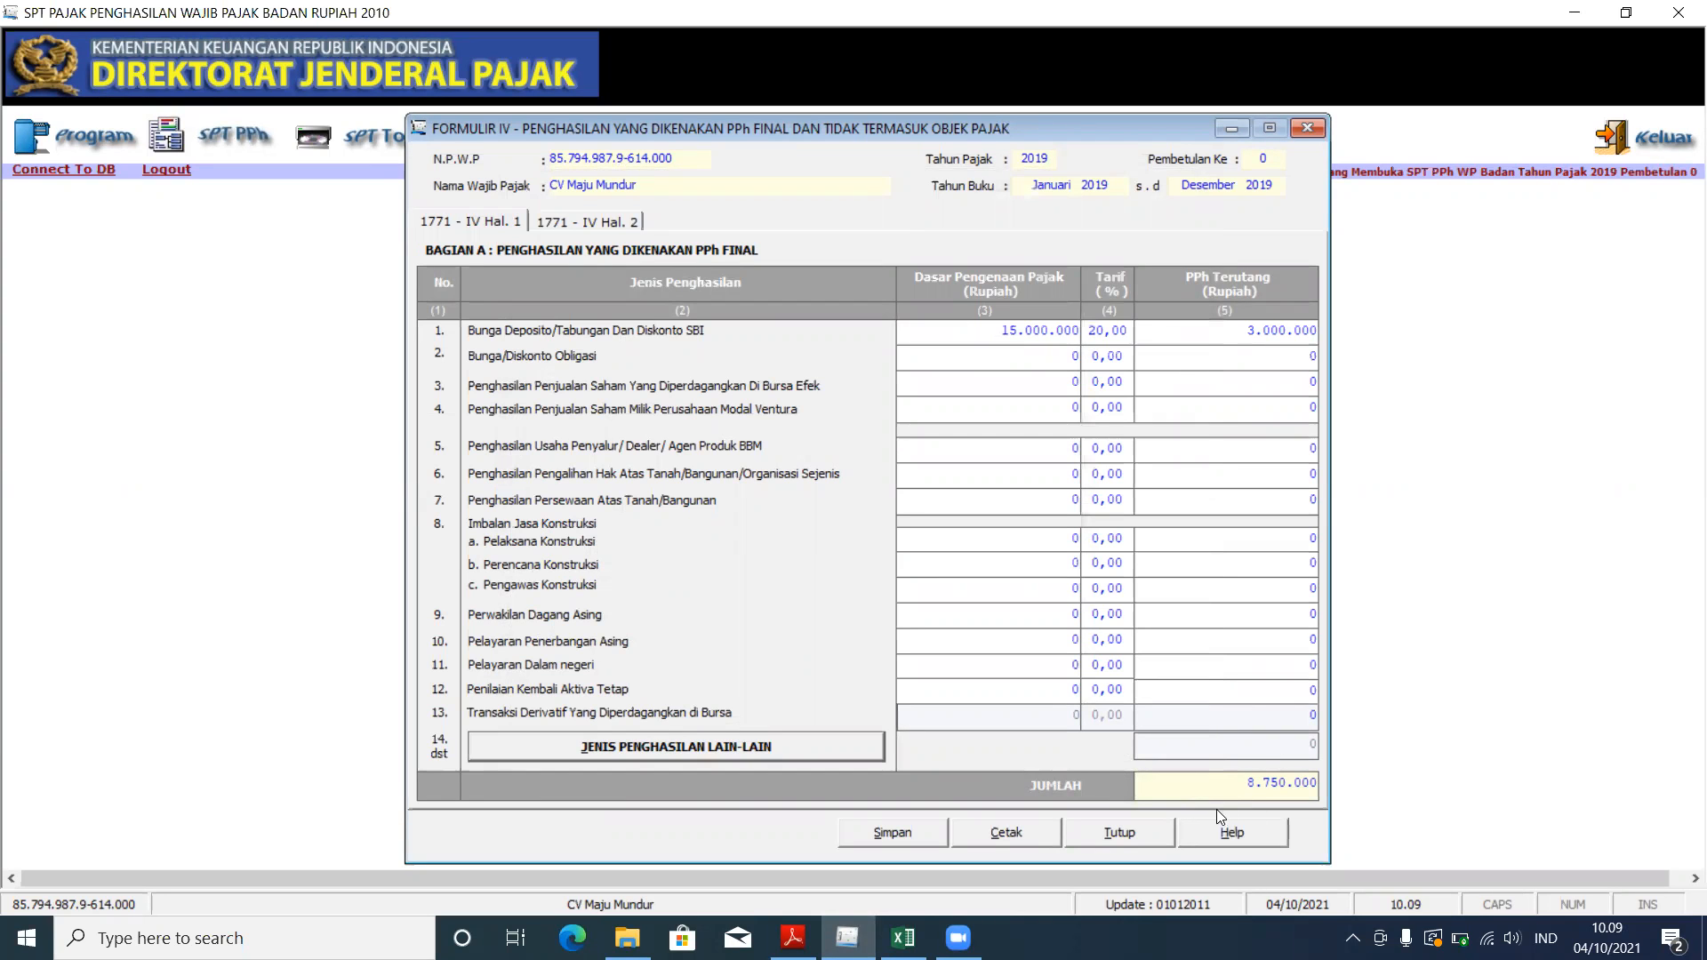
# Step: Review Formulir 1771-IV's Bagian B page, then close the form, confirming the save
pyautogui.click(903, 938)
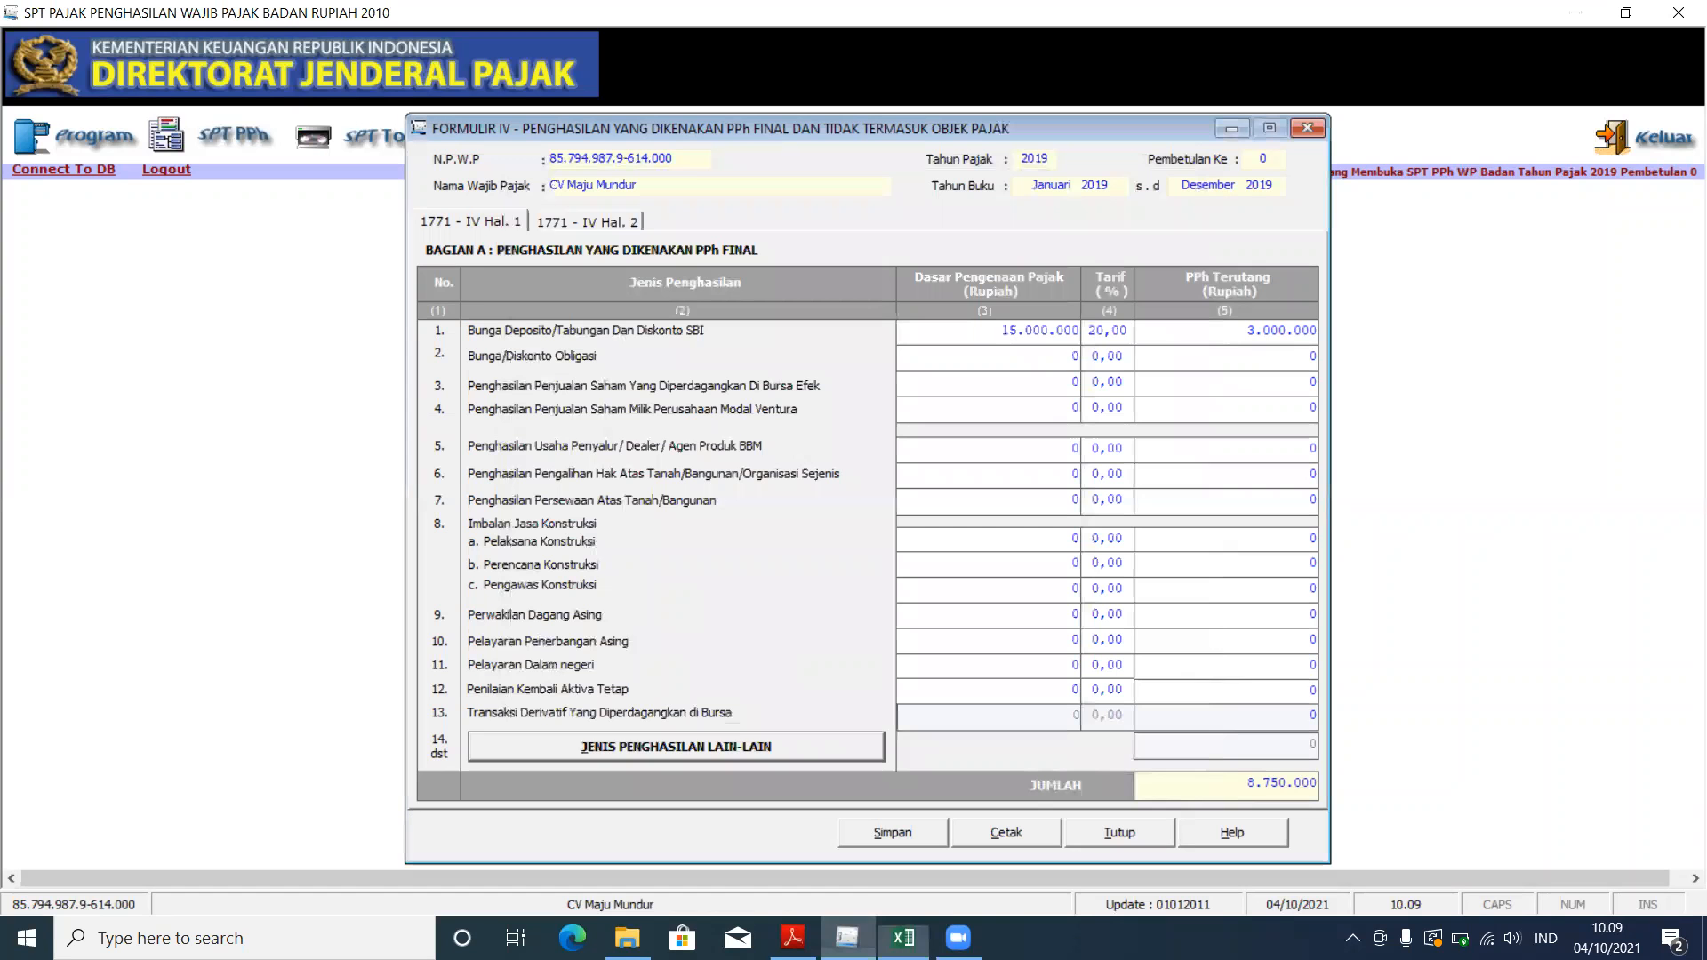
pyautogui.click(847, 937)
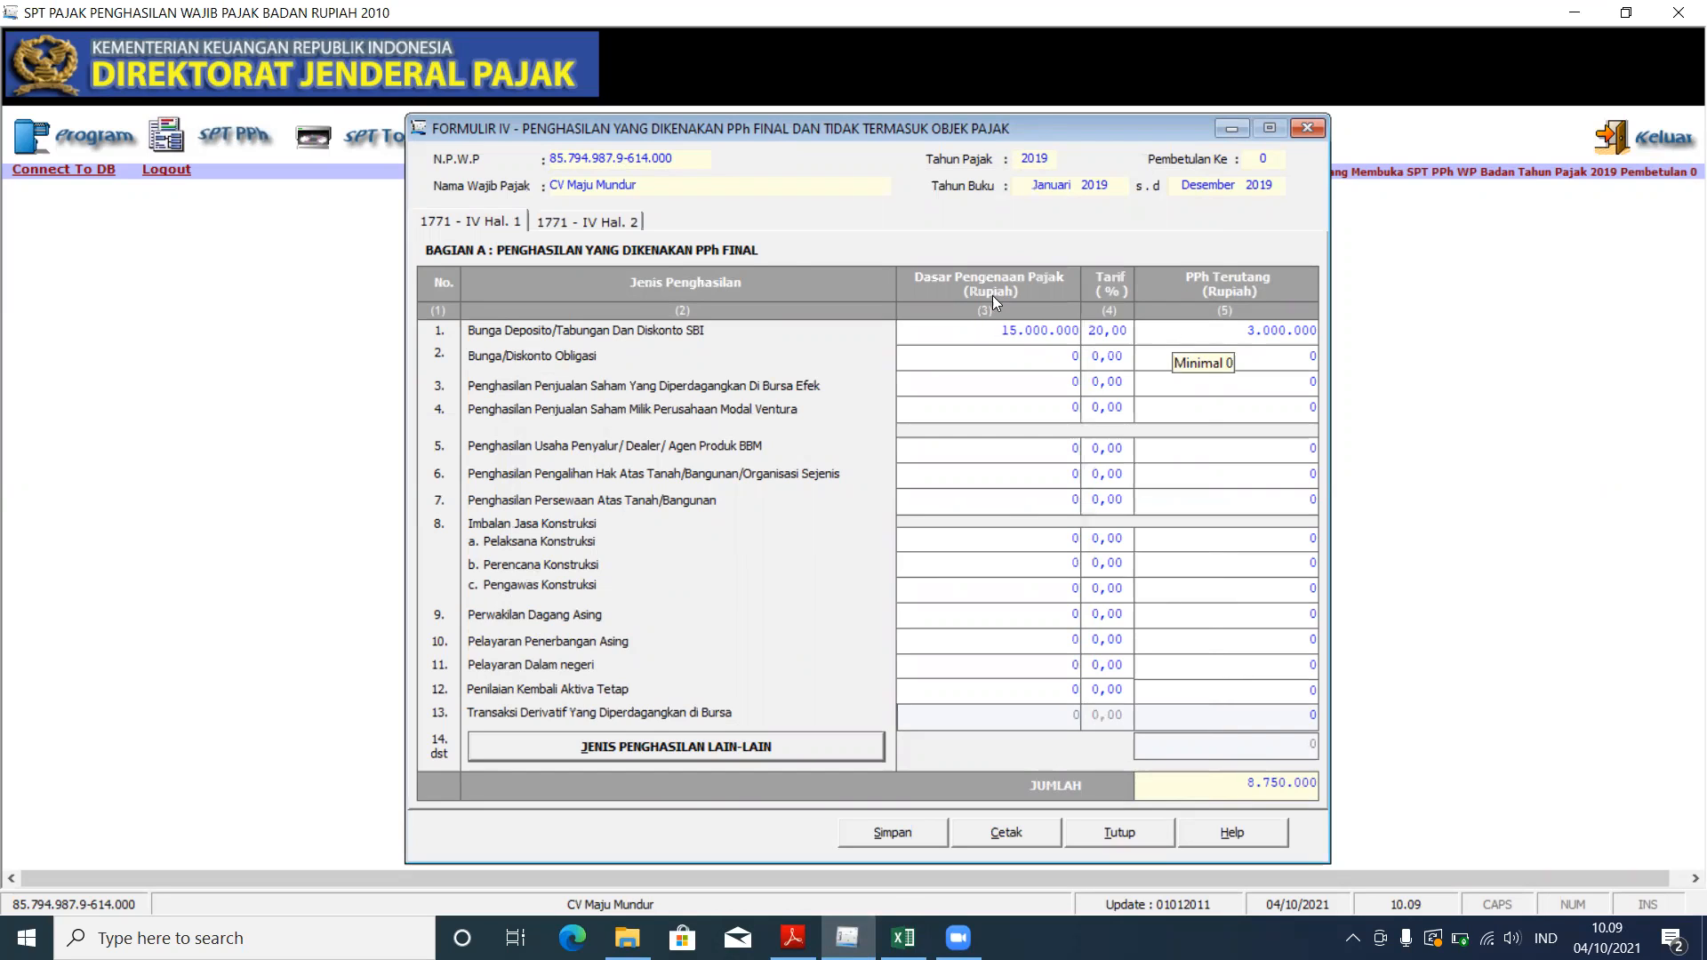
pyautogui.click(586, 222)
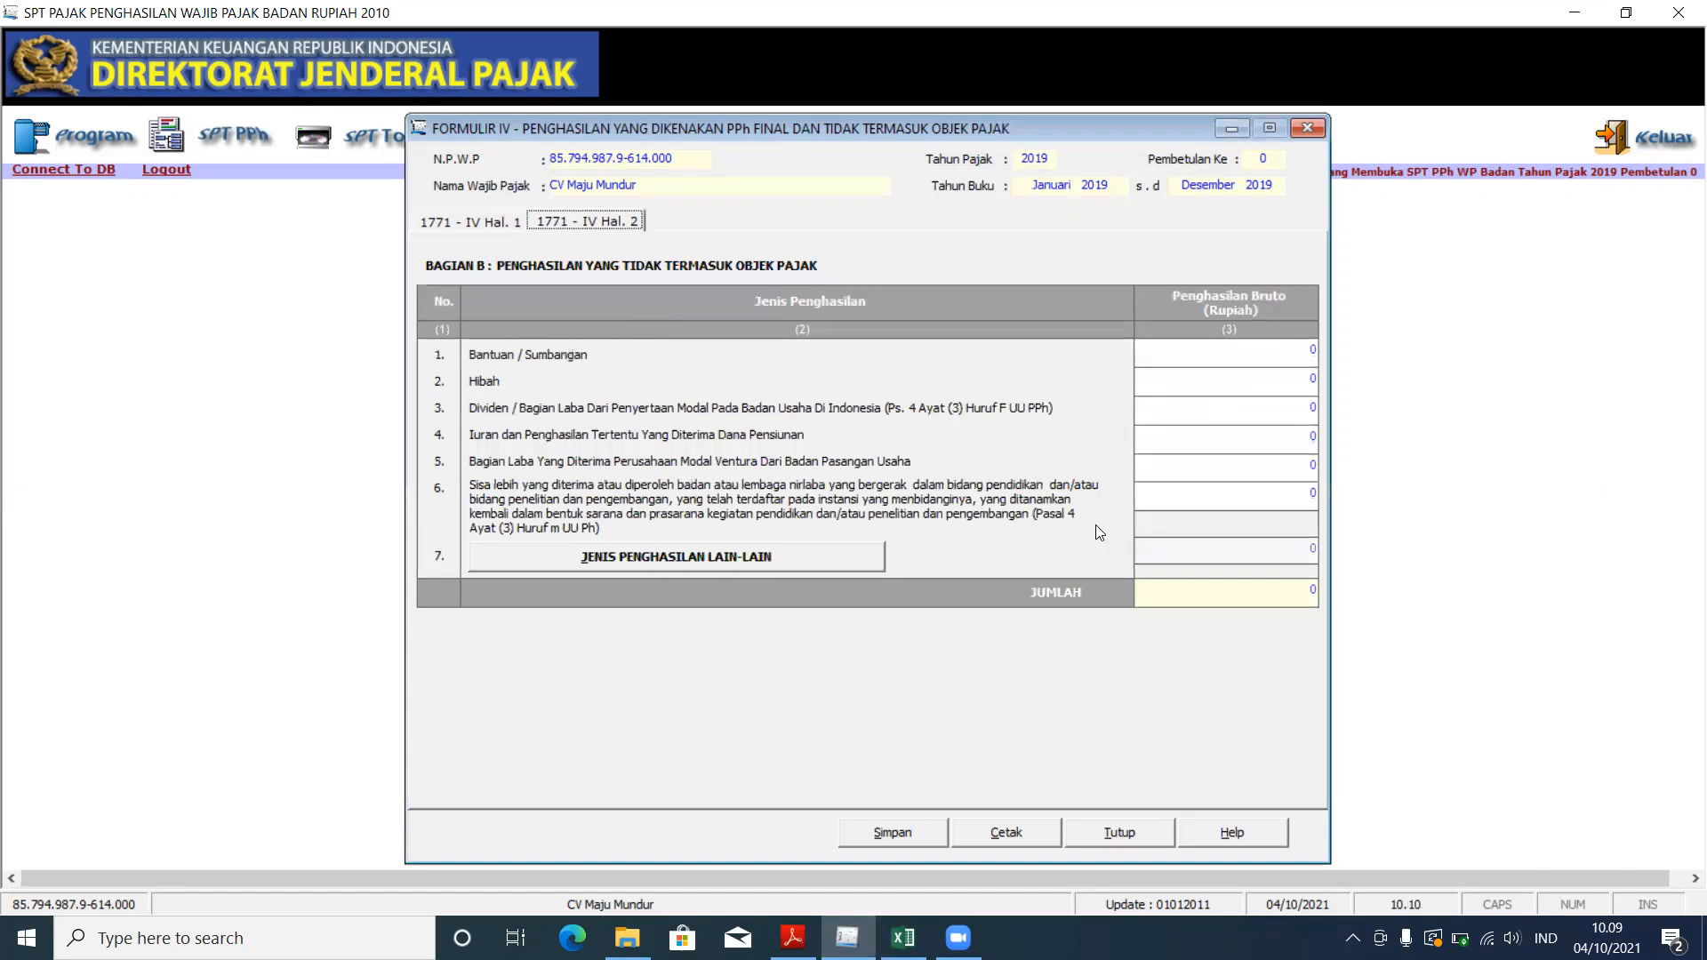
pyautogui.click(1307, 128)
pyautogui.click(871, 536)
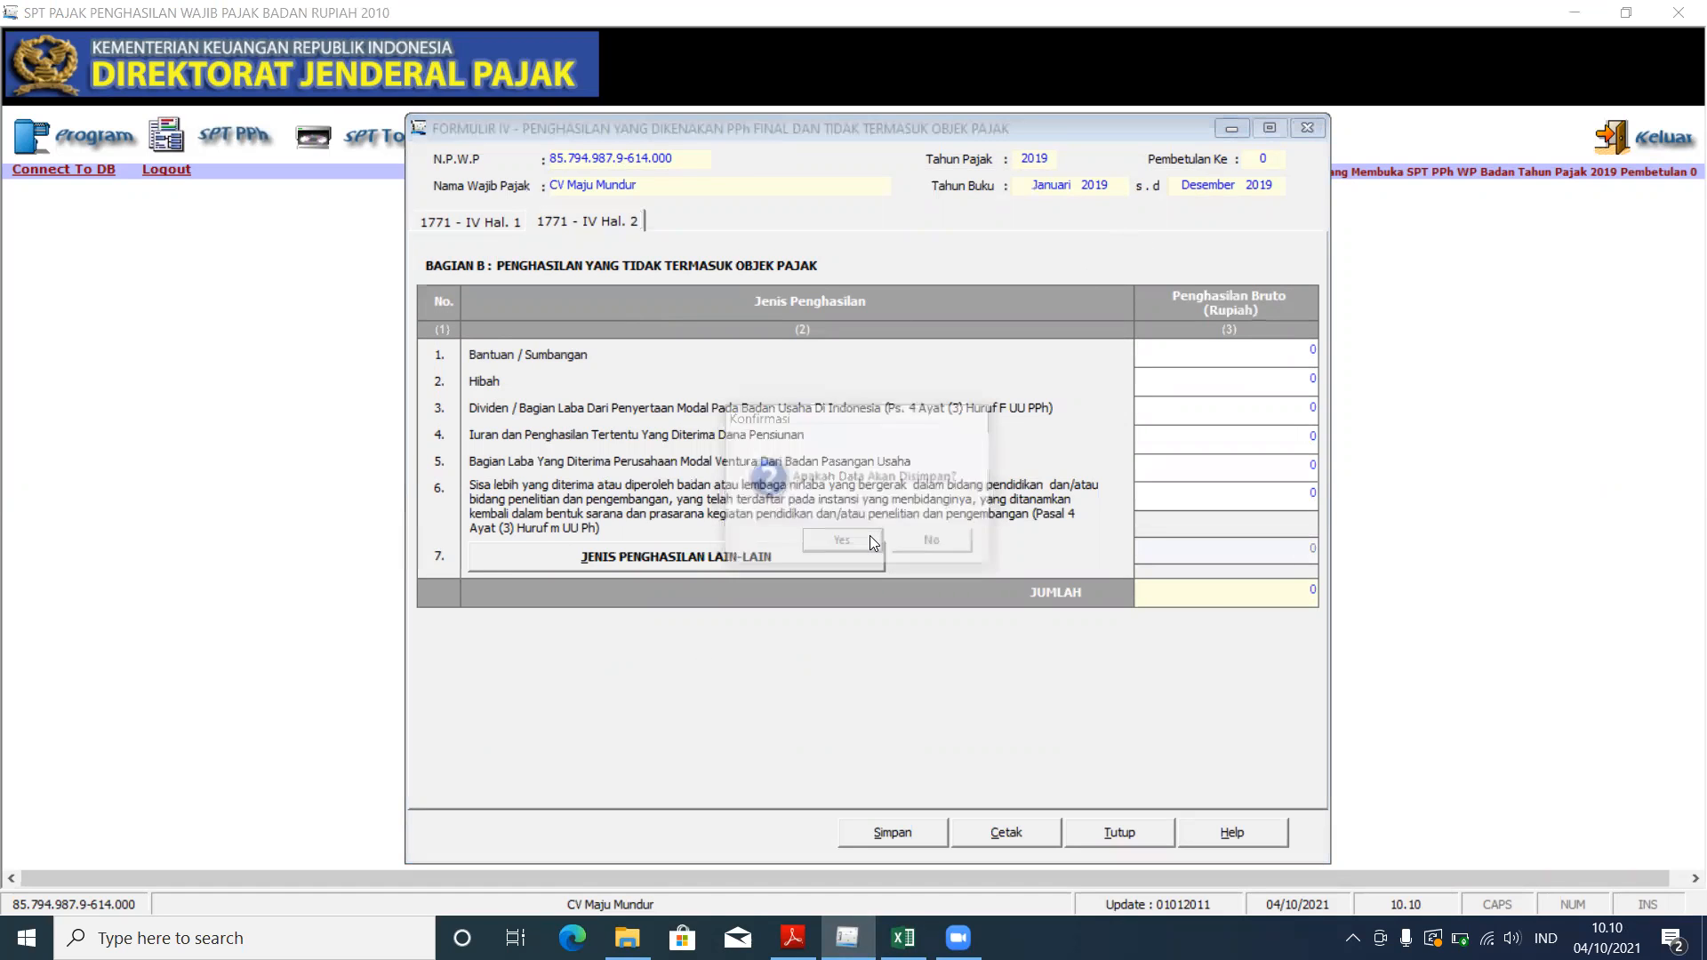
pyautogui.click(917, 542)
# Step: Open Formulir 1771-II and review the Biaya Sewa, Biaya Bunga Pinjaman and Gaji, Upah amounts
pyautogui.click(281, 133)
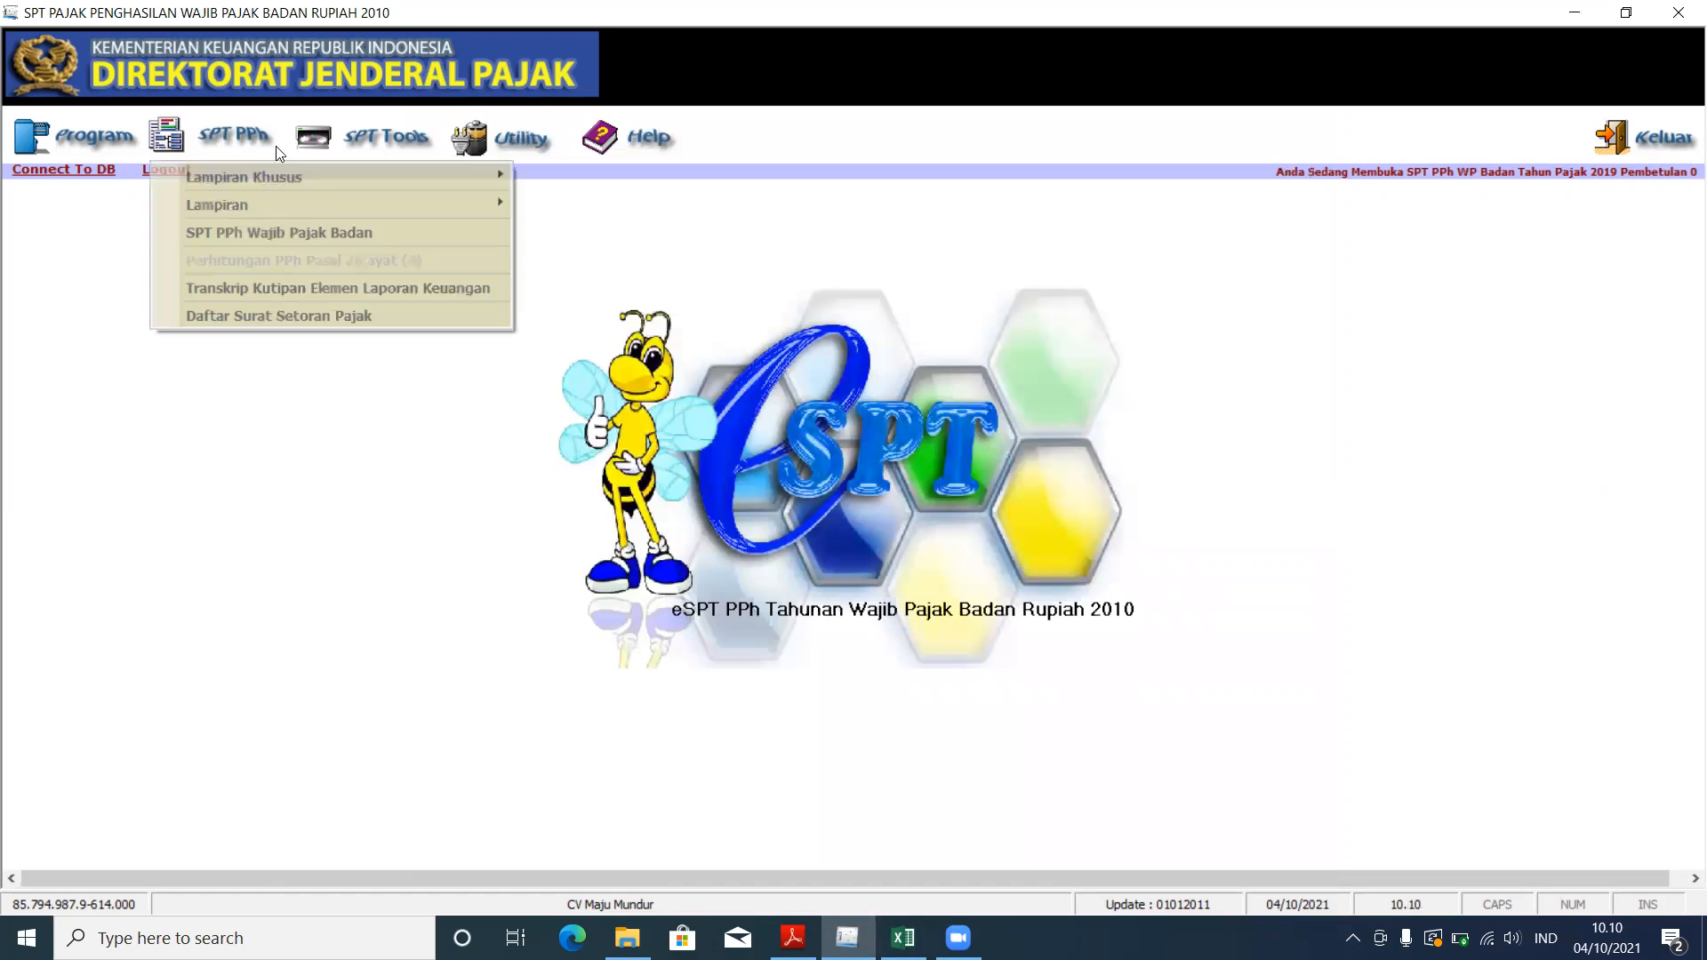
pyautogui.moveTo(284, 210)
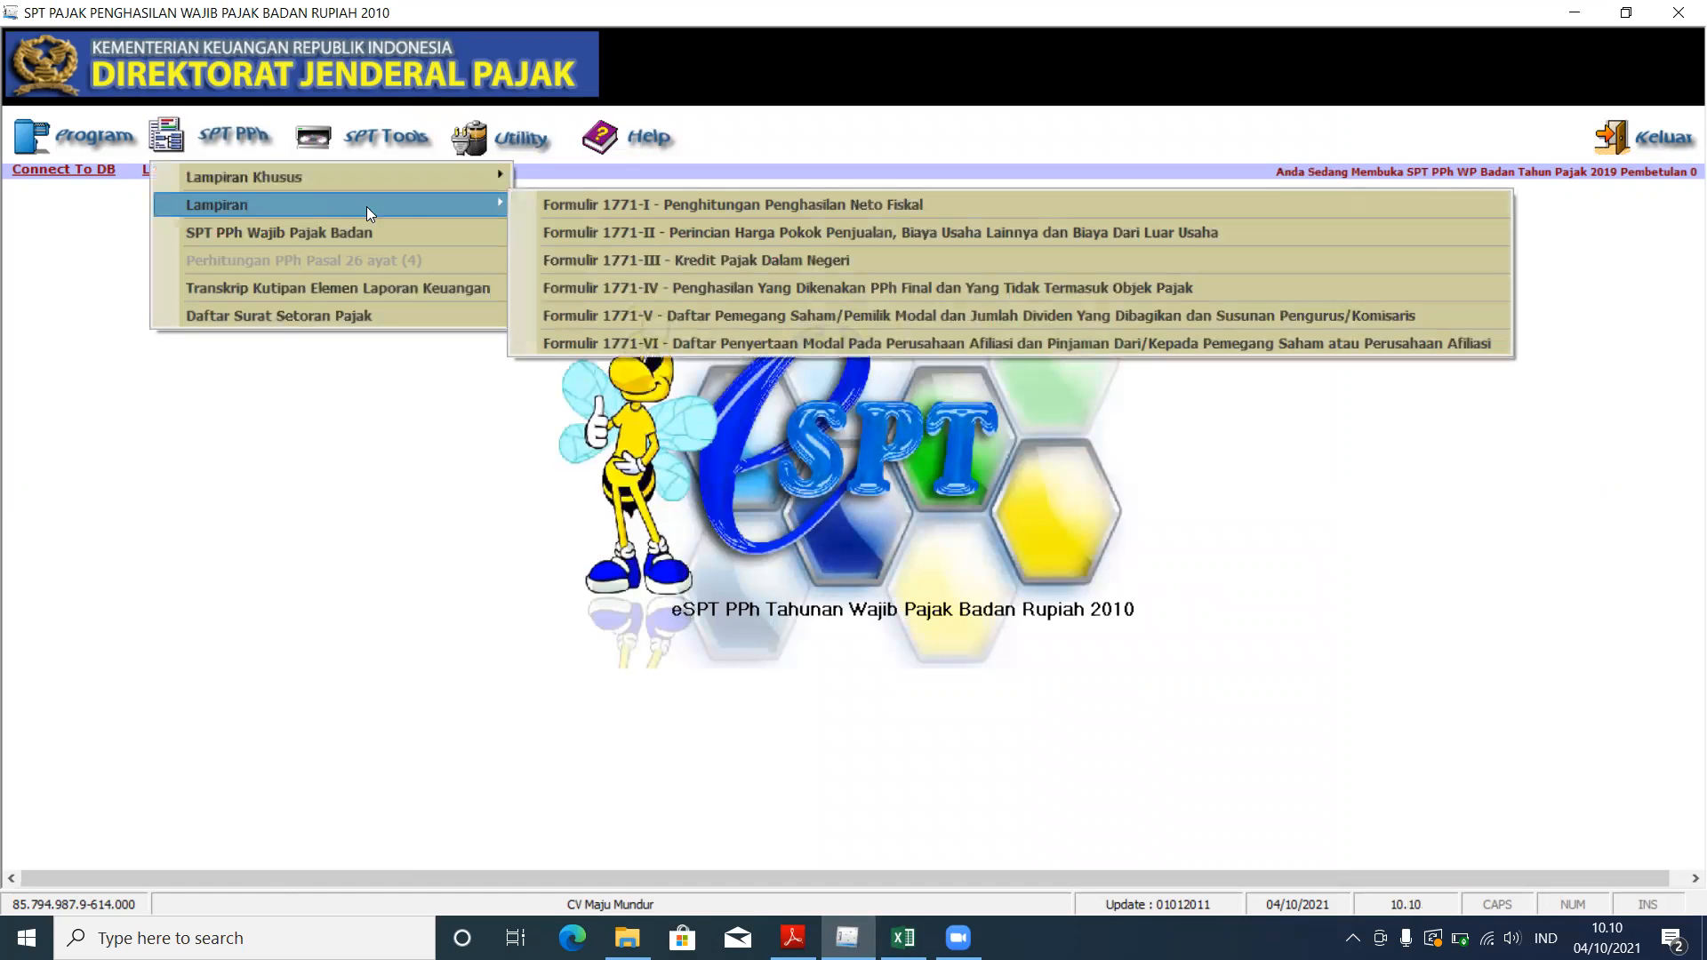
pyautogui.click(633, 231)
pyautogui.click(682, 433)
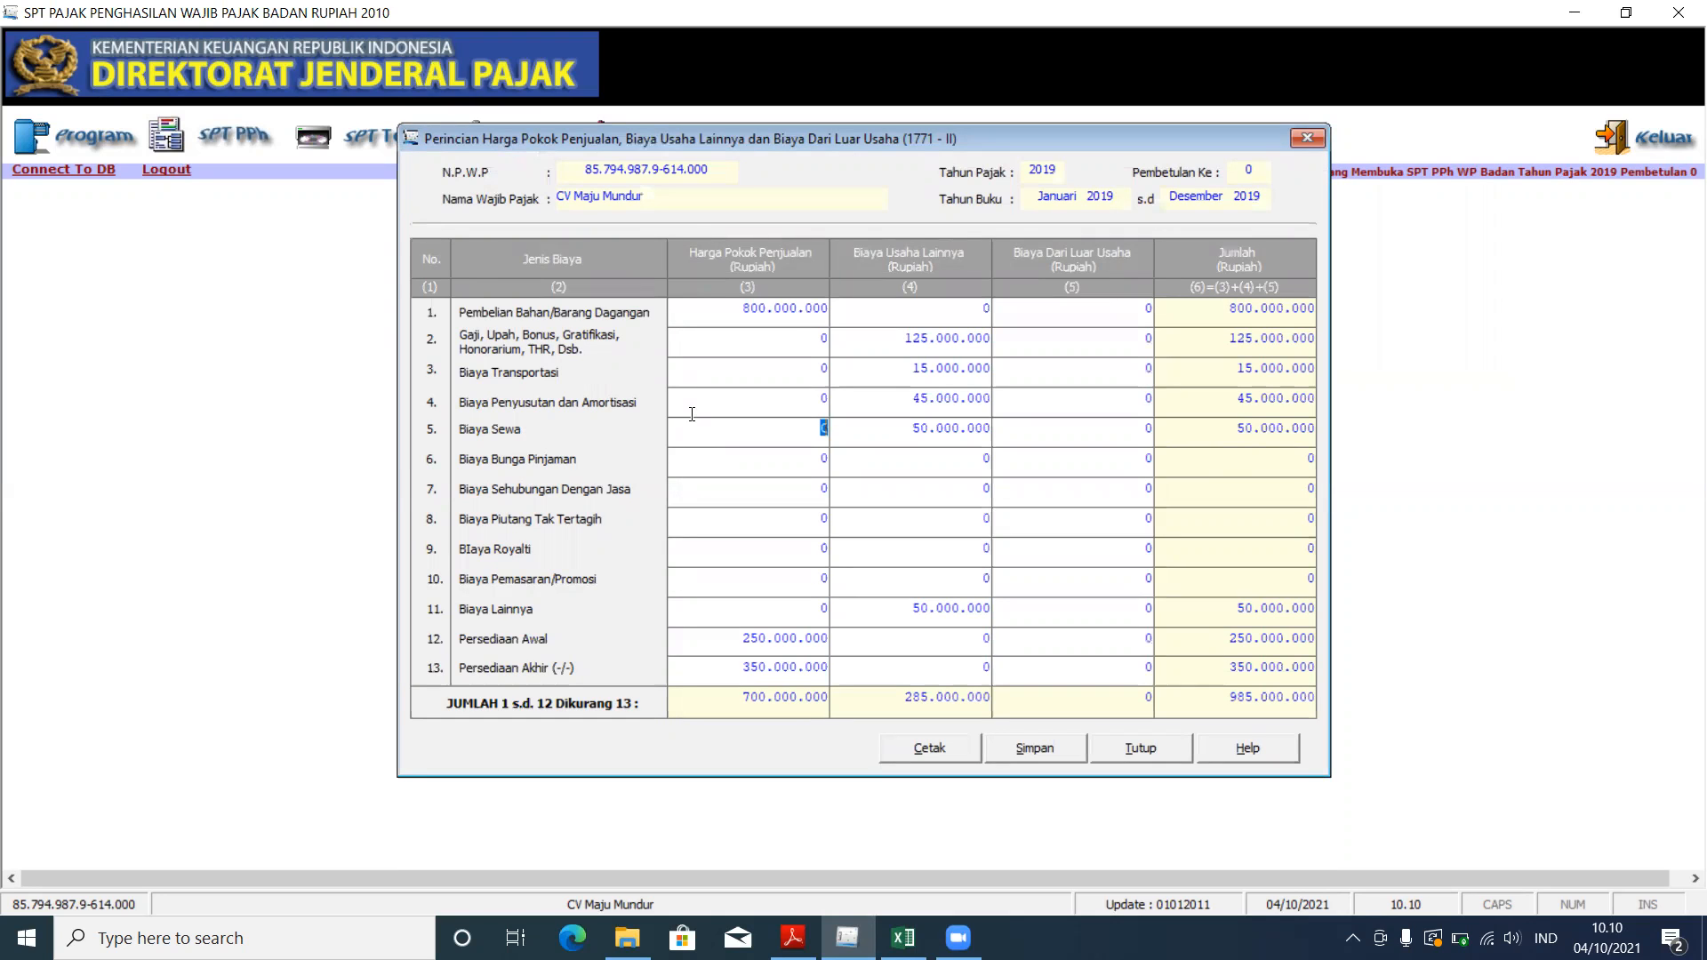
pyautogui.click(928, 462)
pyautogui.click(814, 348)
pyautogui.click(792, 937)
# Step: Check the report's operating expenses and inventory lines, committing the 125.000.000 salary amount
pyautogui.scroll(5, 85, 461)
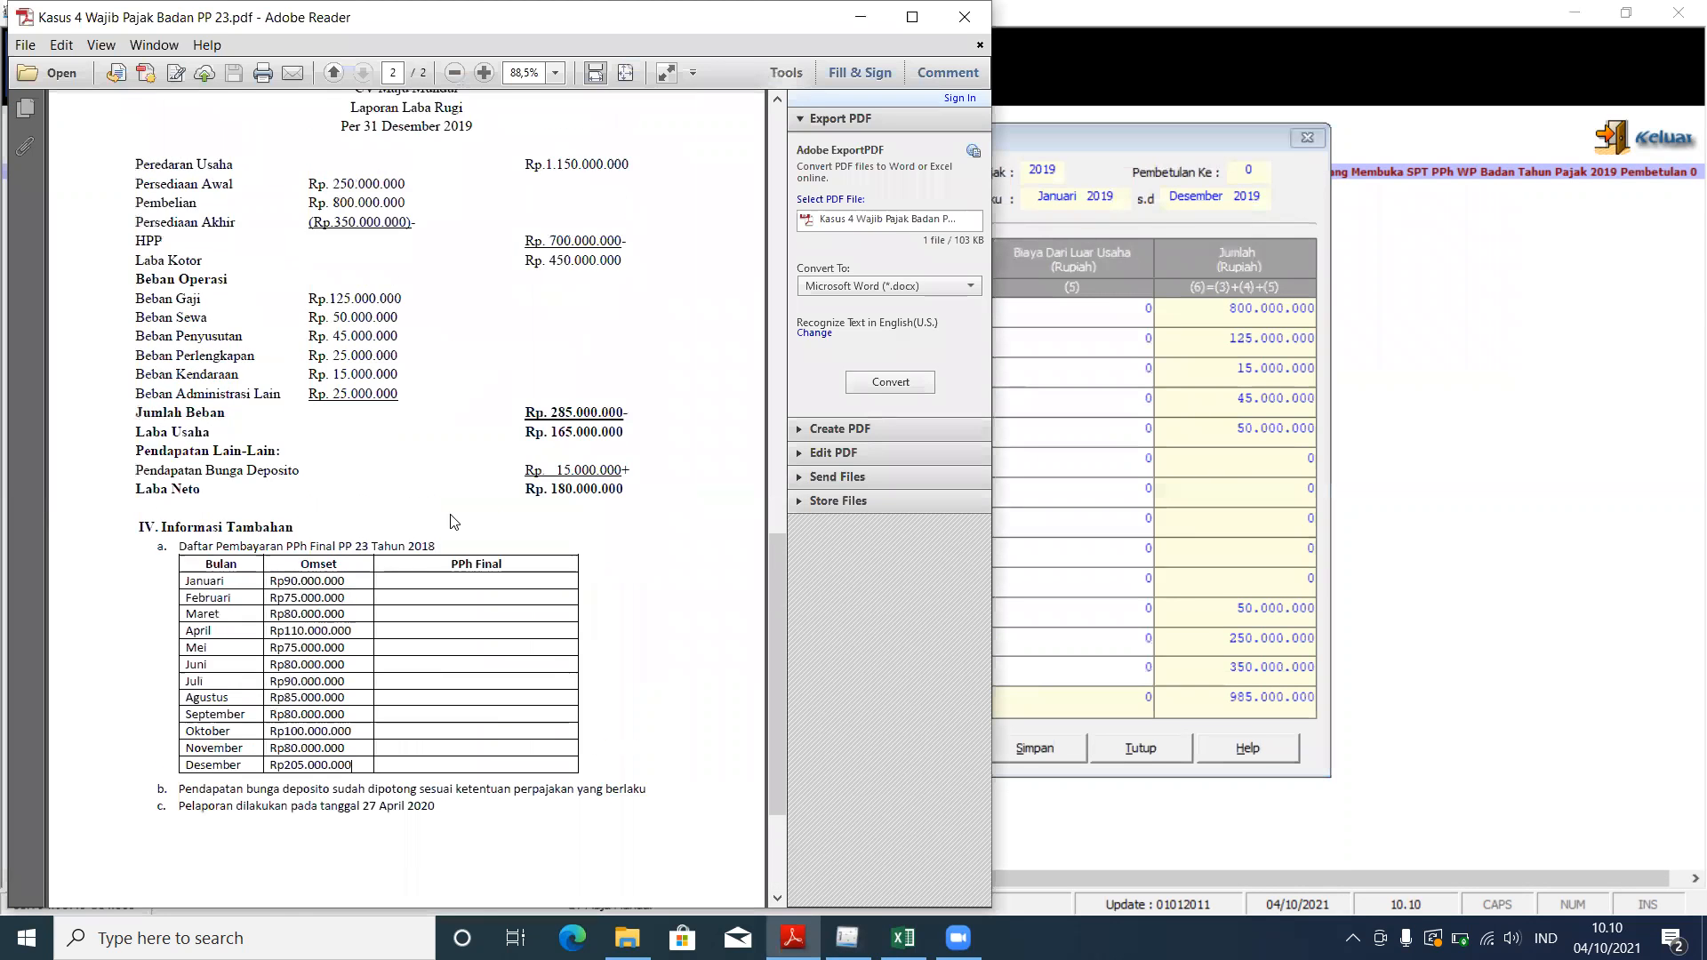
pyautogui.moveTo(130, 447); pyautogui.dragTo(635, 553)
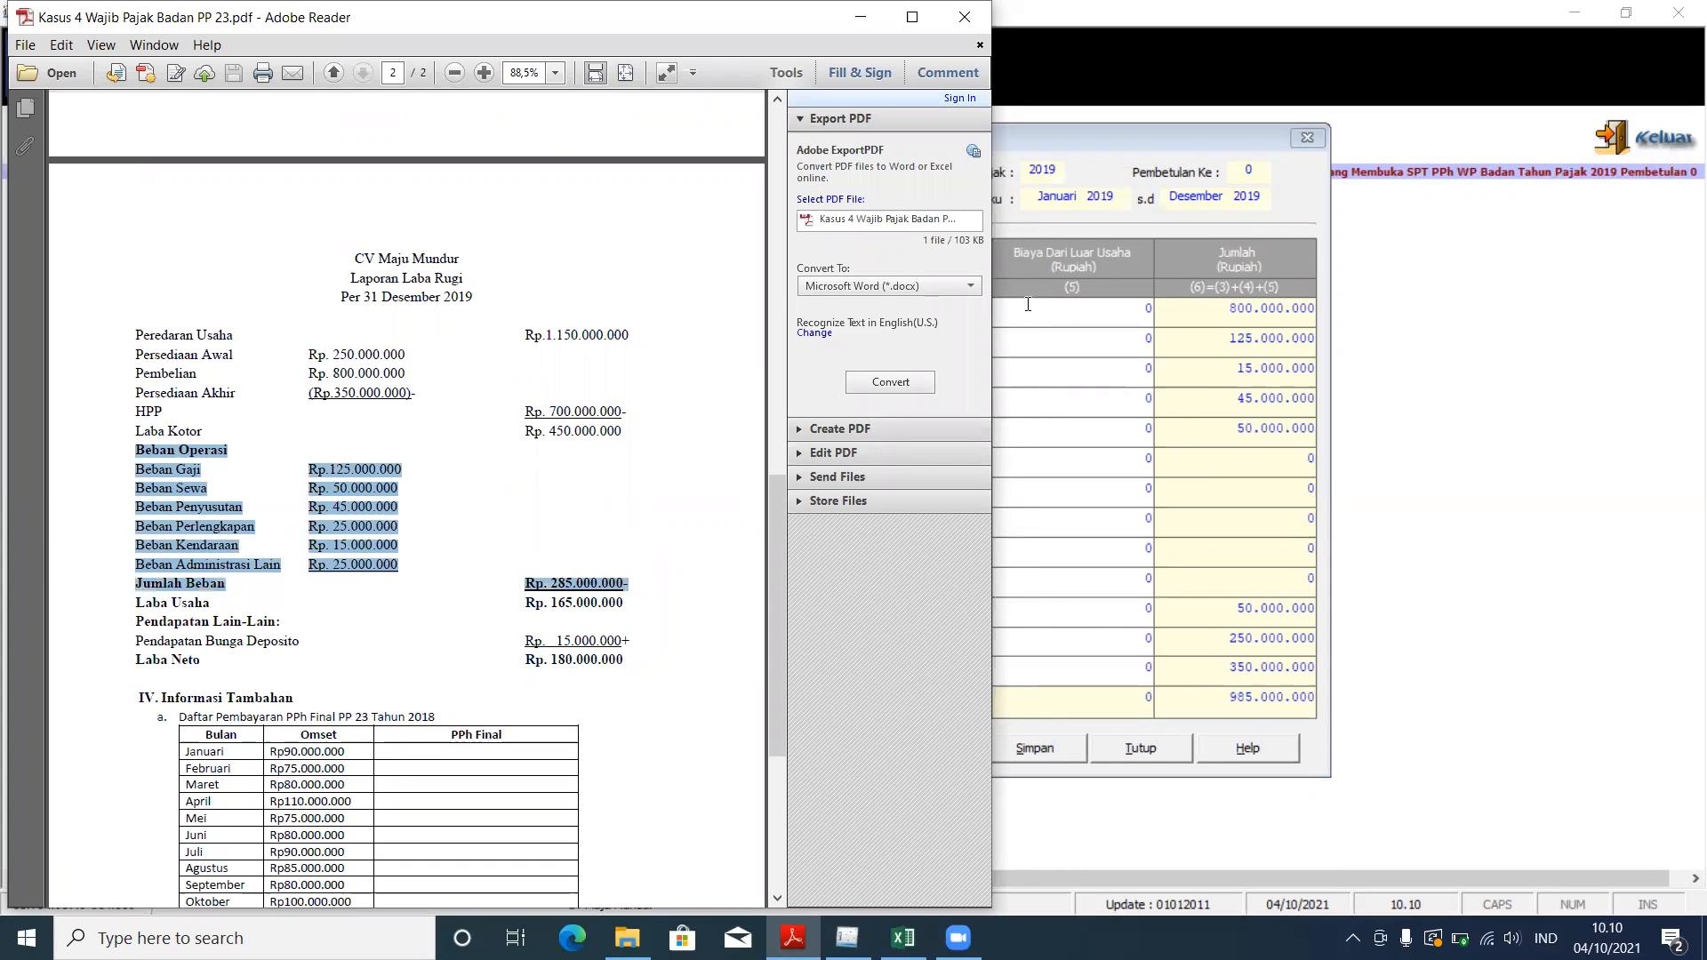
pyautogui.hotkey('alt', 'Tab')
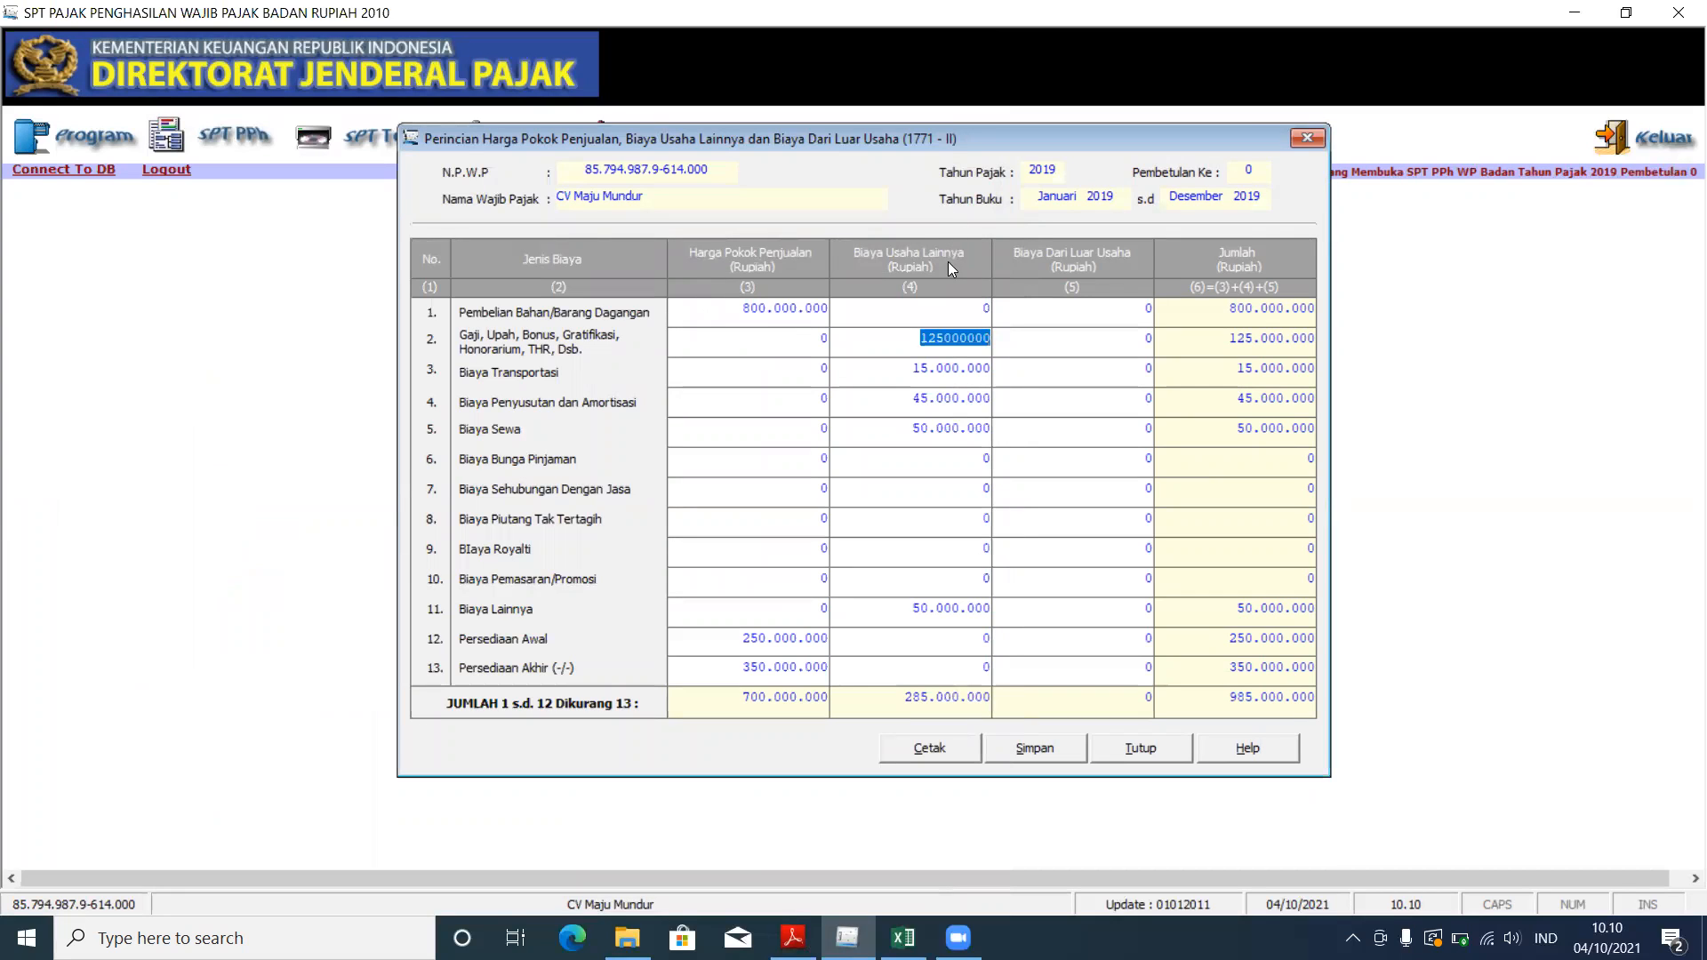
pyautogui.press('Tab')
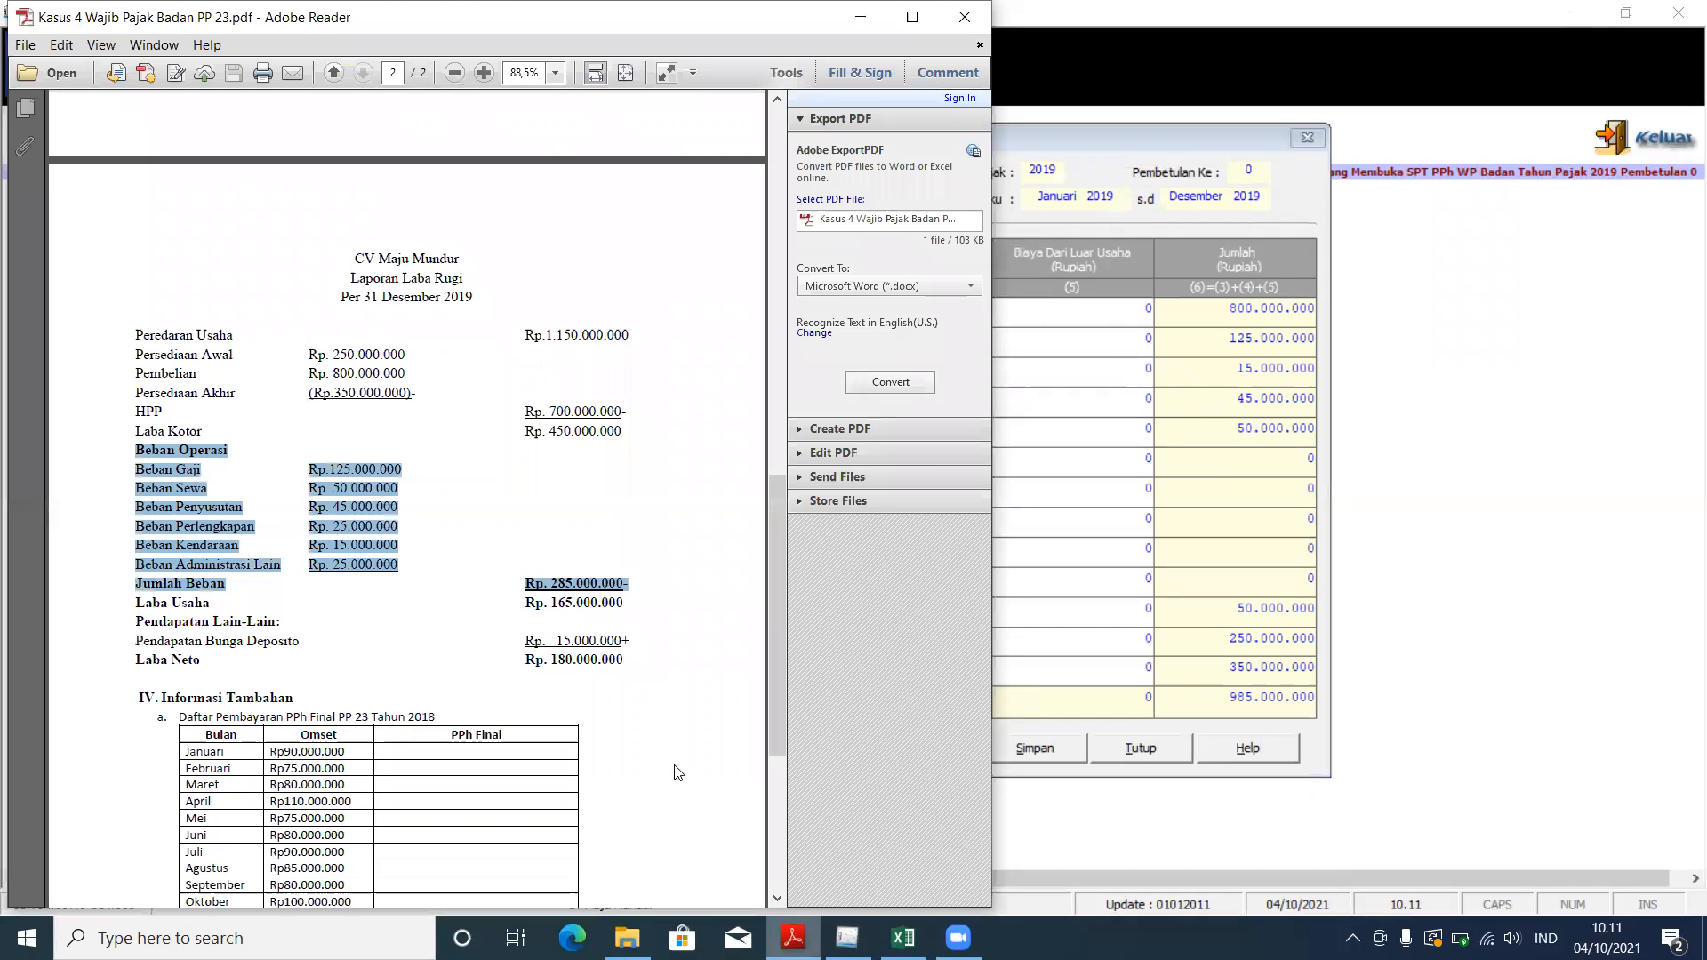
pyautogui.click(792, 937)
pyautogui.click(194, 374)
pyautogui.moveTo(131, 354); pyautogui.dragTo(405, 393)
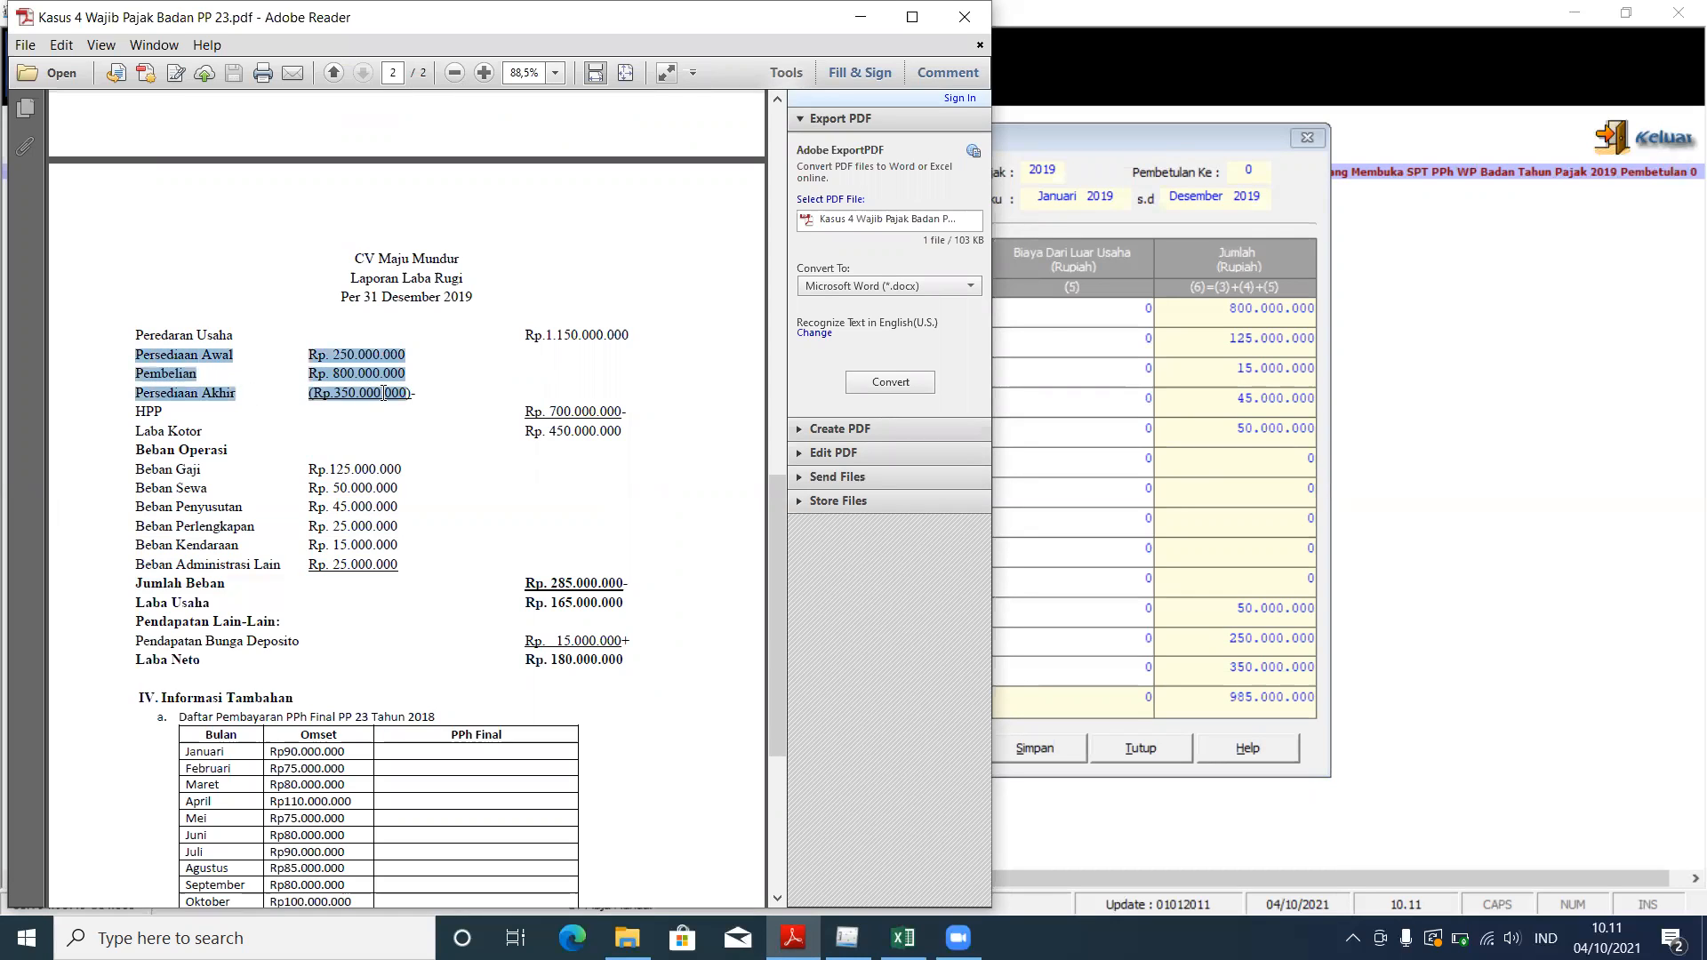
pyautogui.click(1118, 272)
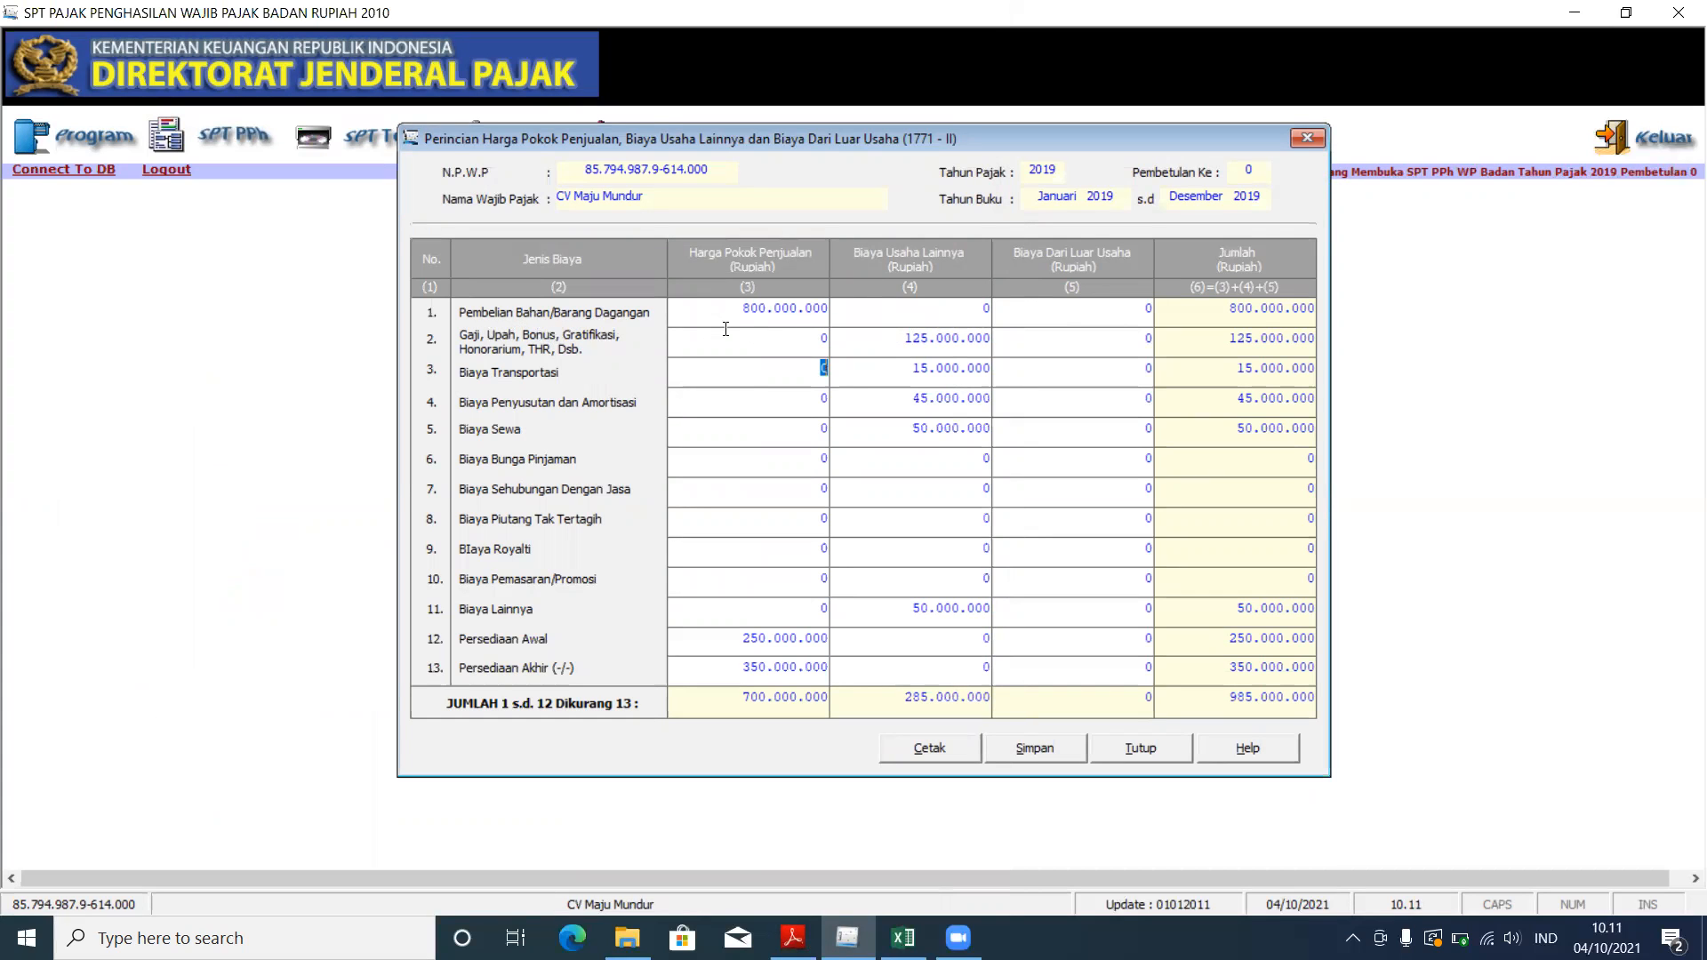
# Step: Compare the Pembelian, HPP Rp 700.000.000 and Jumlah Beban Rp 285.000.000 figures with Formulir 1771-II
pyautogui.click(793, 938)
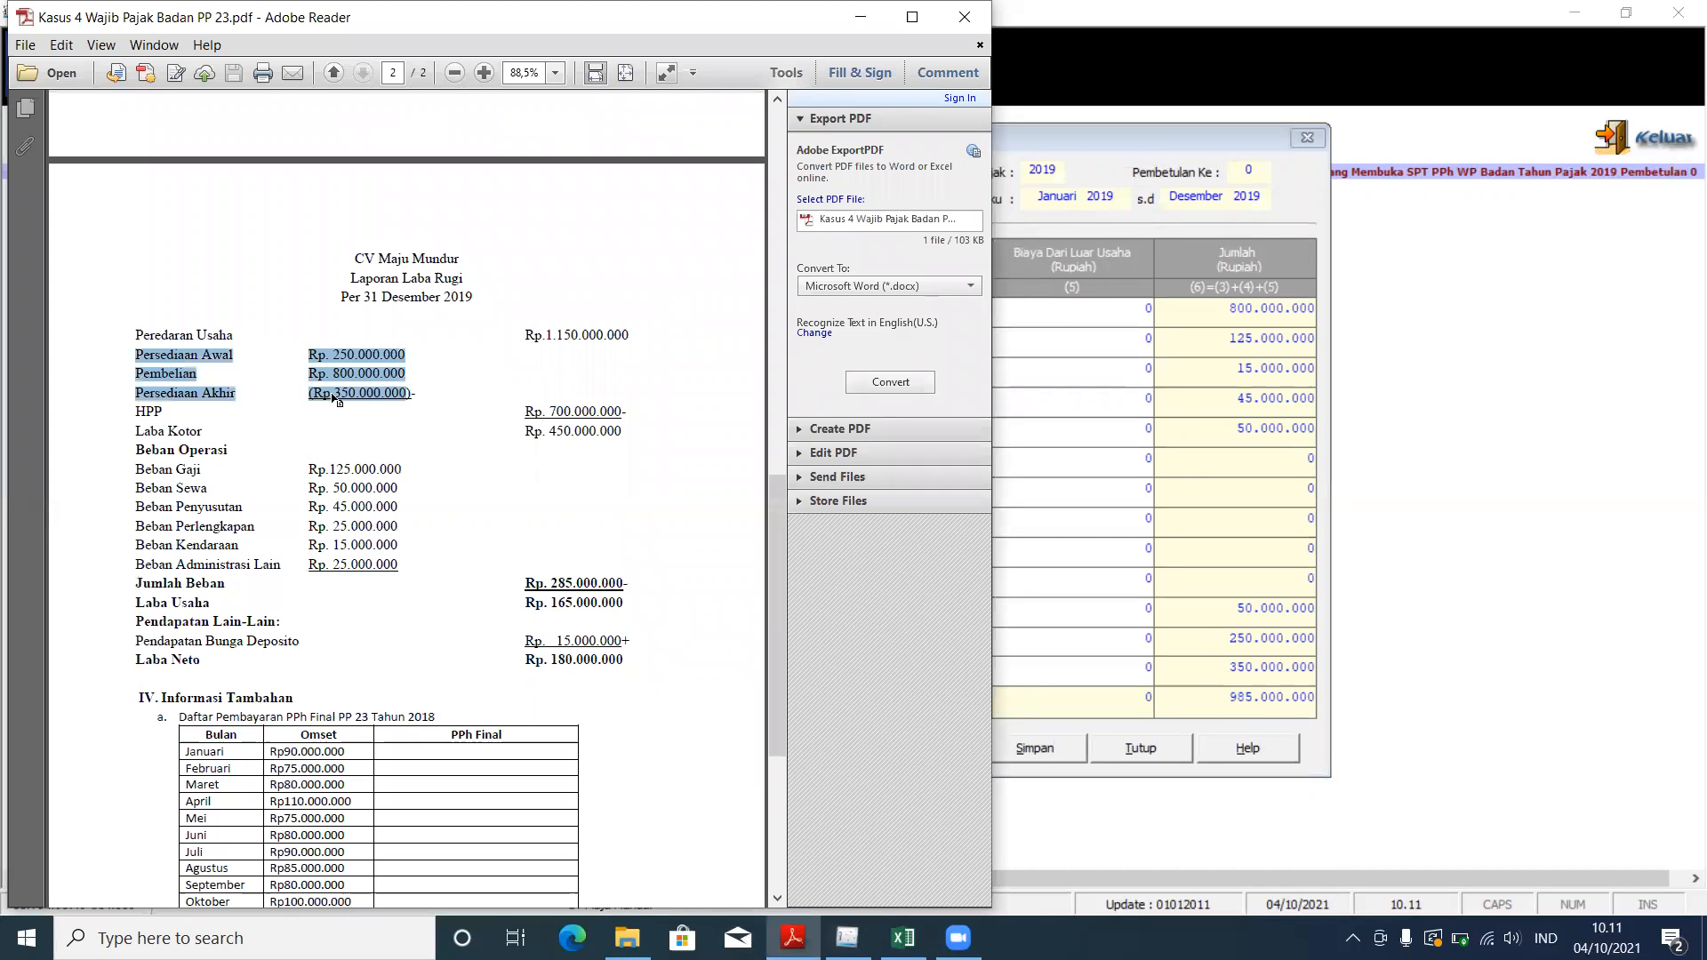
pyautogui.moveTo(340, 373); pyautogui.dragTo(402, 374)
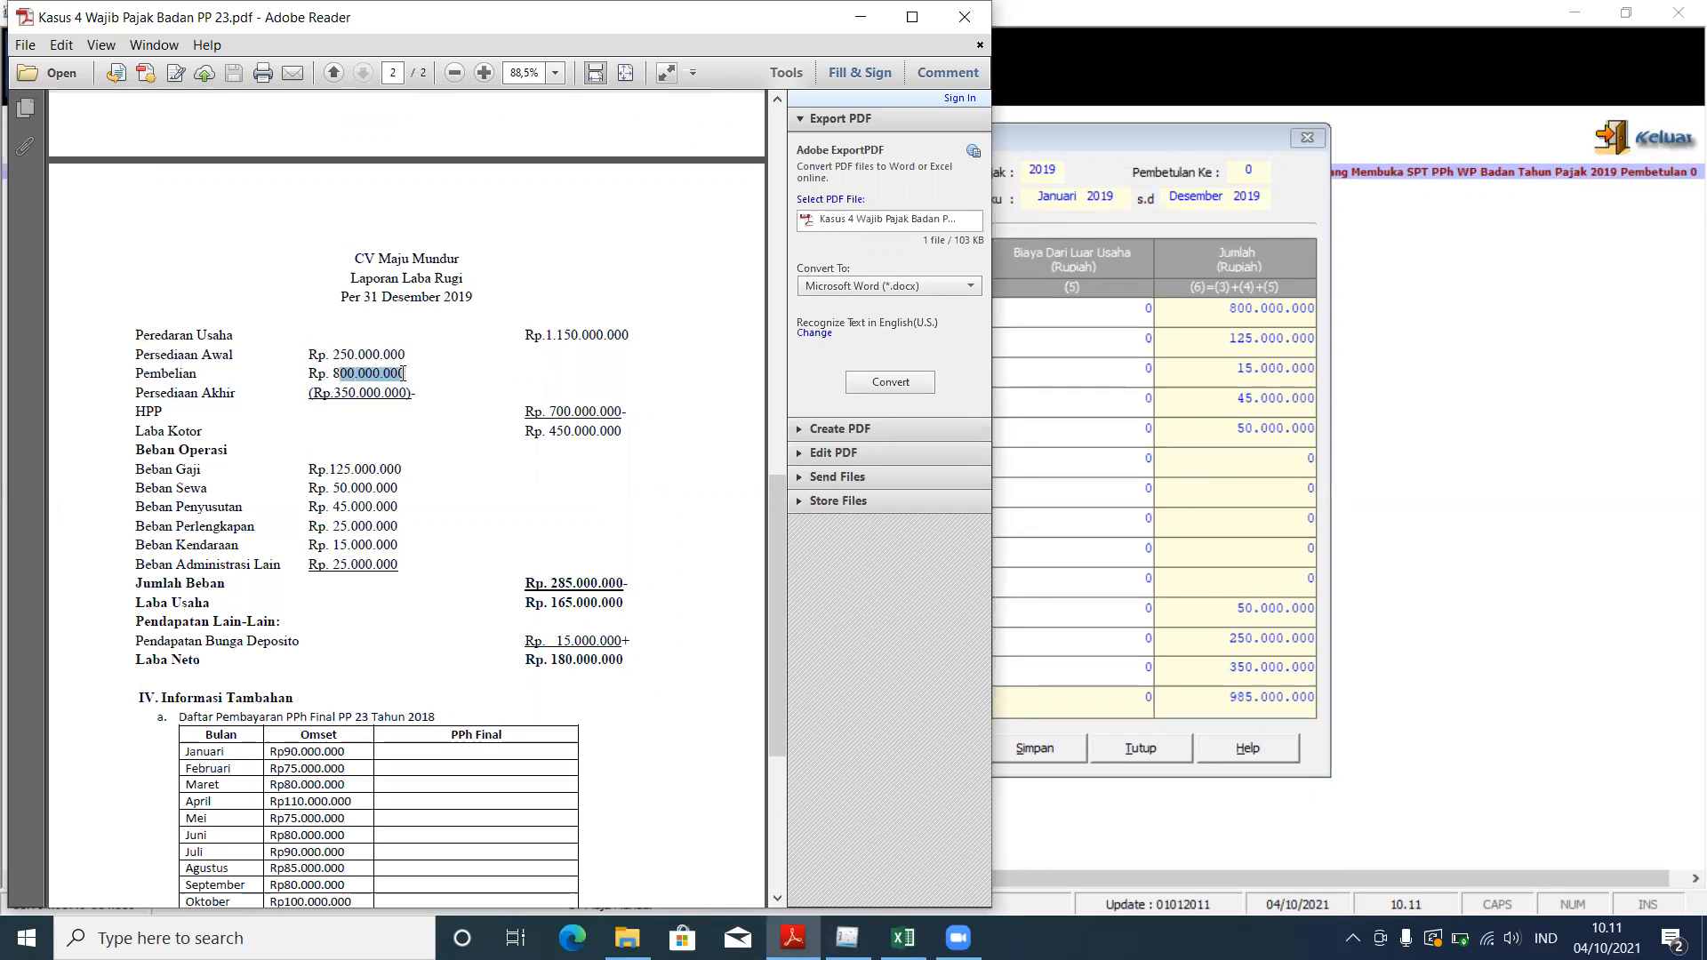
pyautogui.click(1020, 216)
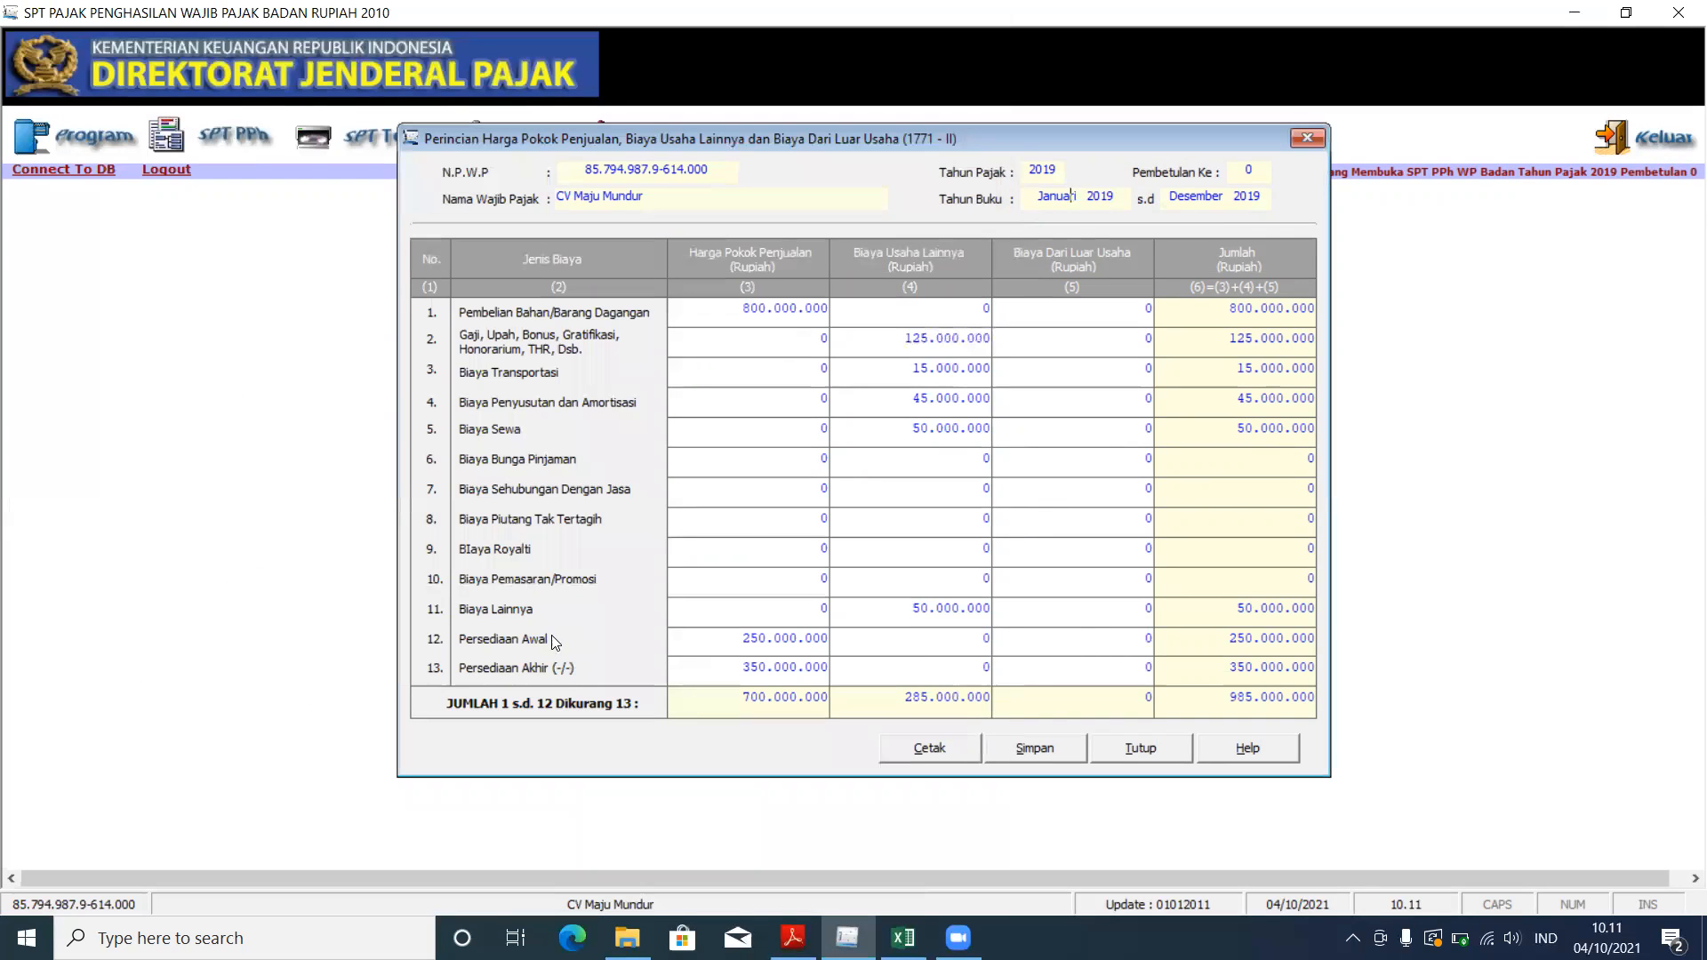
pyautogui.click(727, 704)
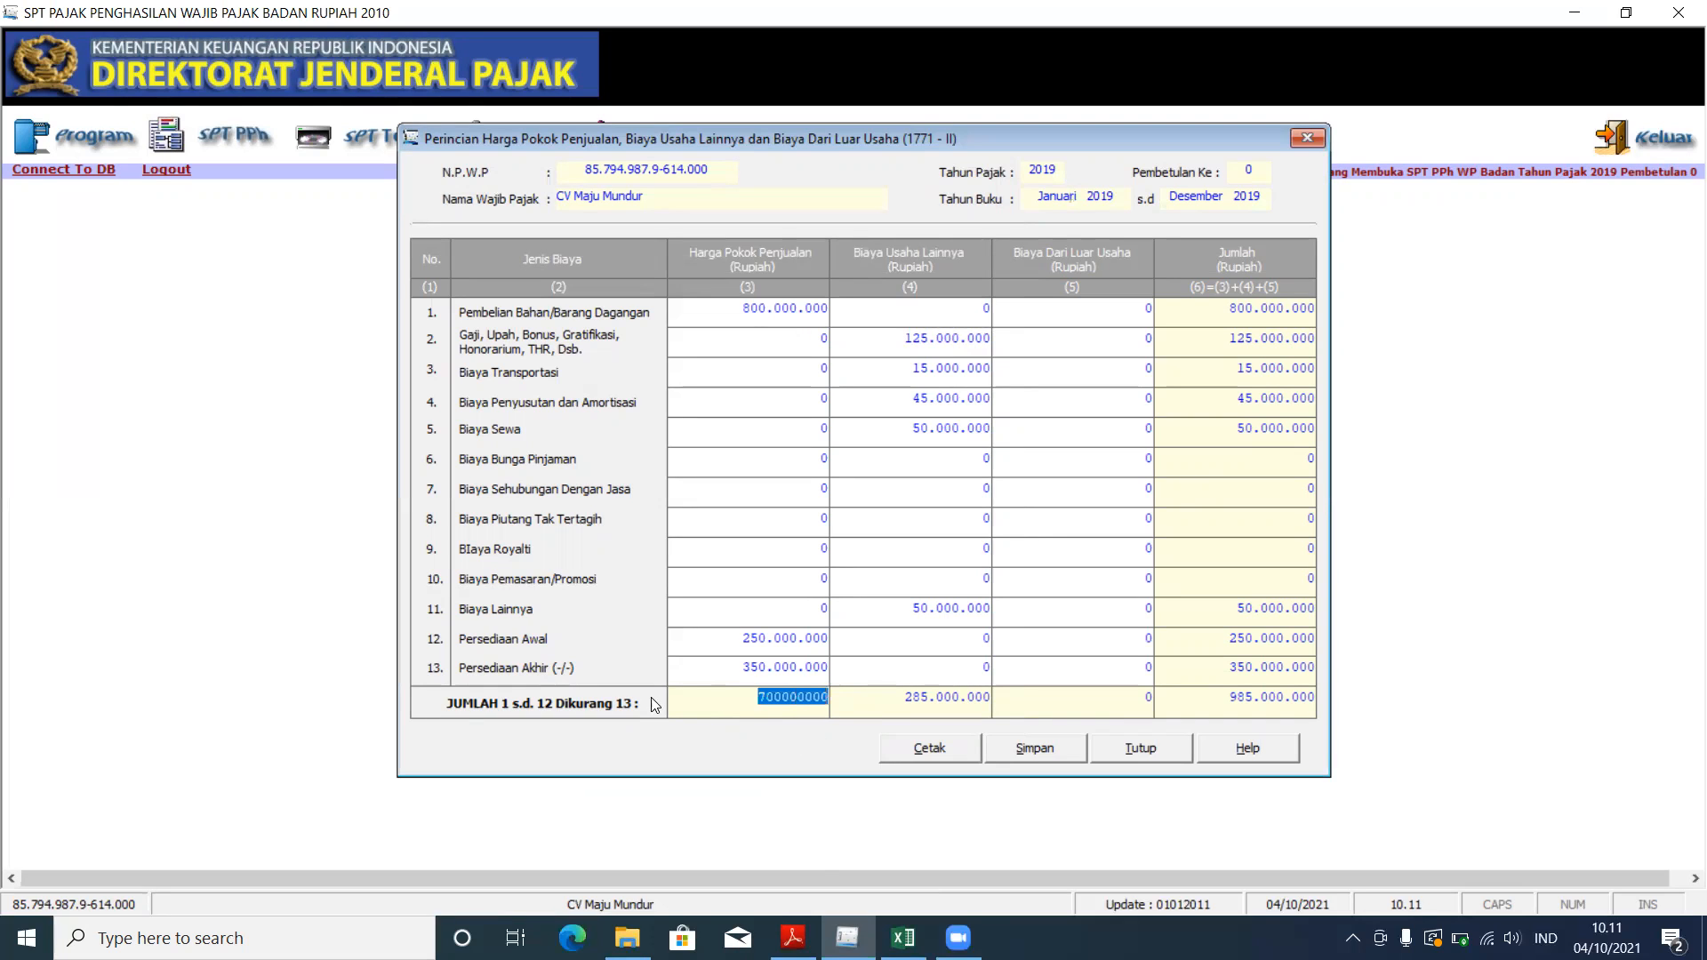
pyautogui.click(718, 700)
pyautogui.click(792, 938)
pyautogui.moveTo(524, 411); pyautogui.dragTo(632, 407)
pyautogui.click(1047, 252)
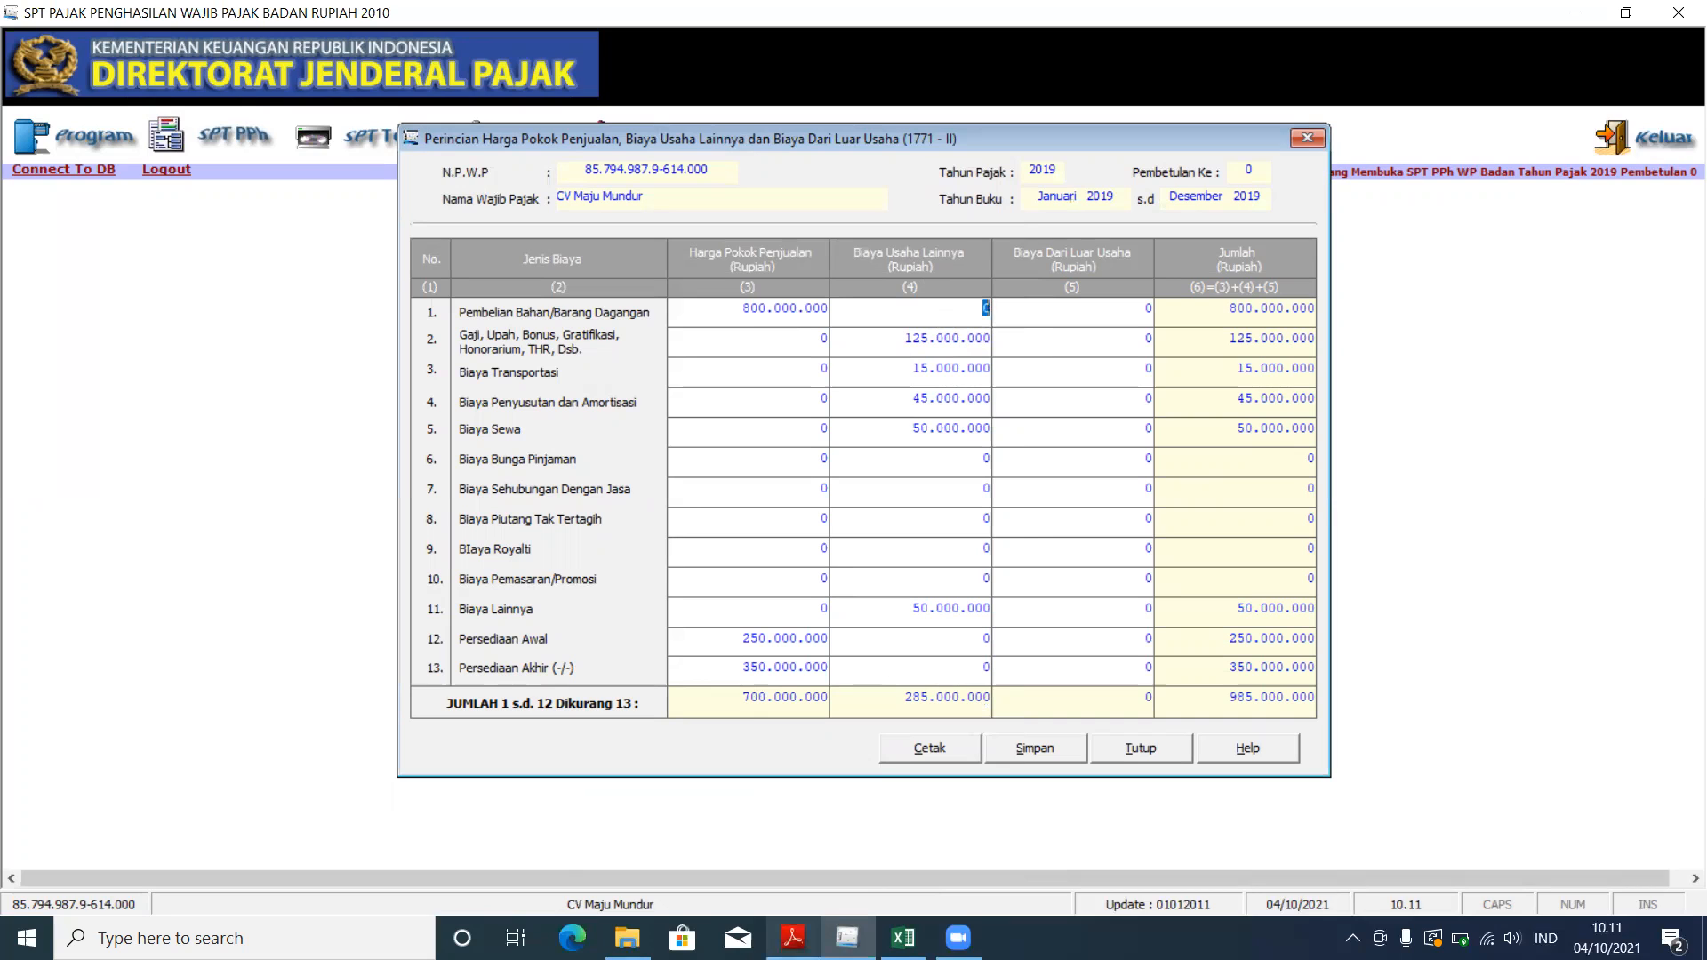
pyautogui.moveTo(793, 937)
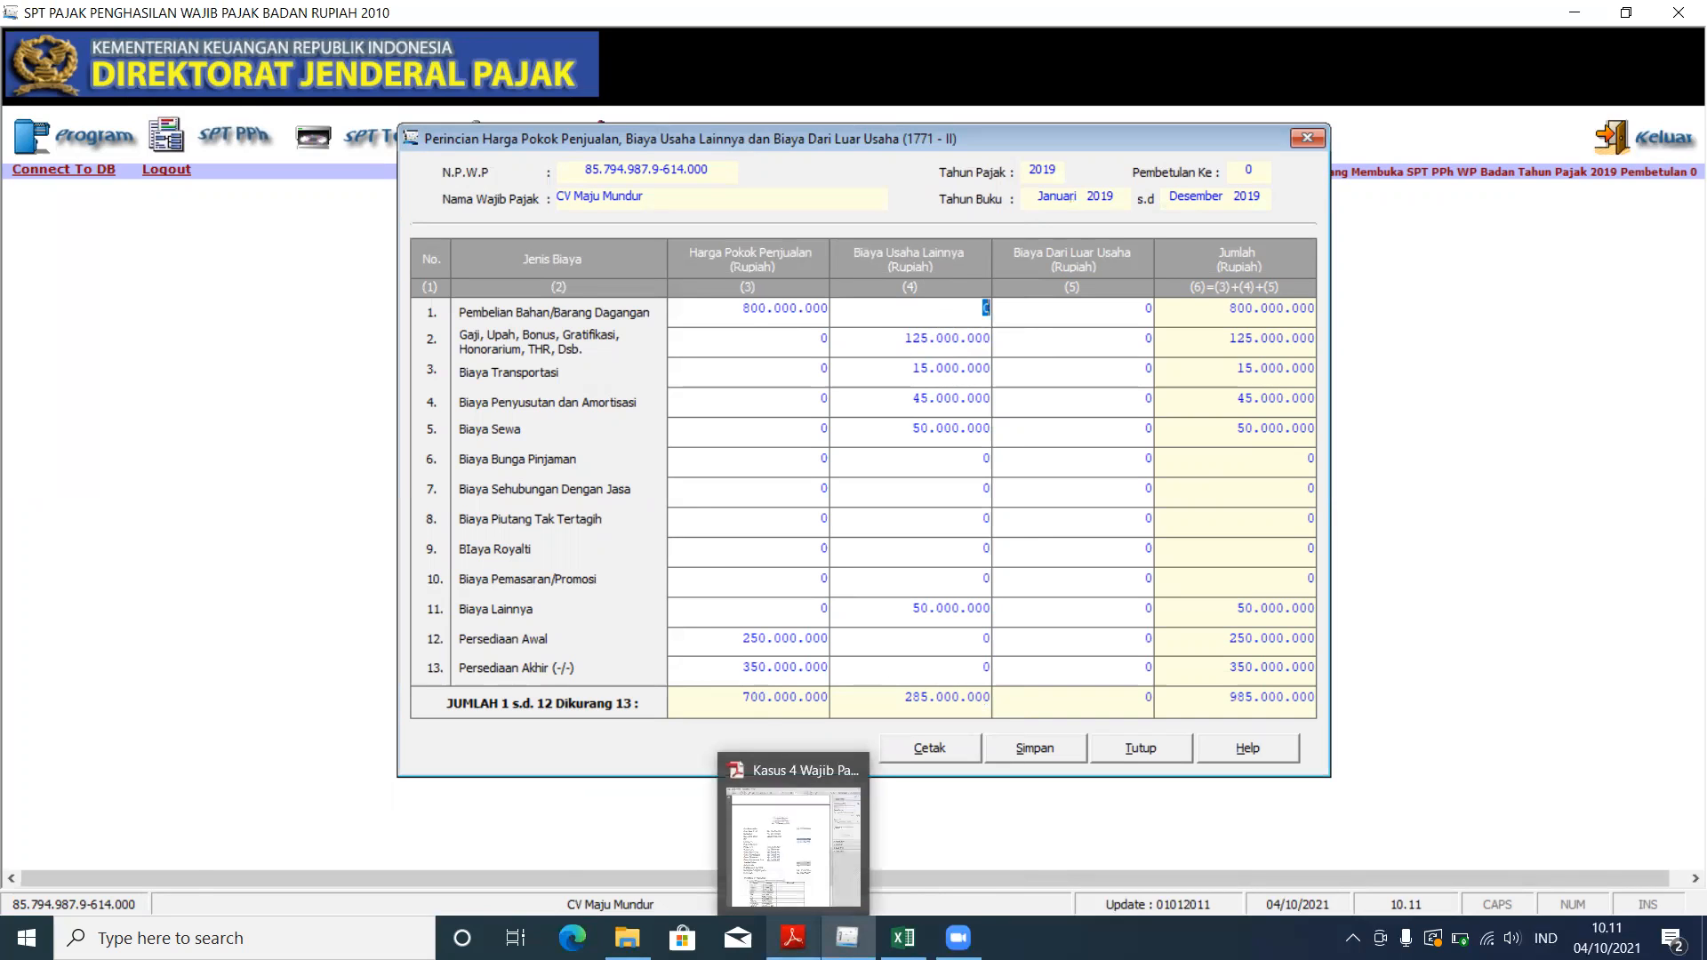
pyautogui.click(793, 938)
pyautogui.moveTo(138, 580); pyautogui.dragTo(633, 578)
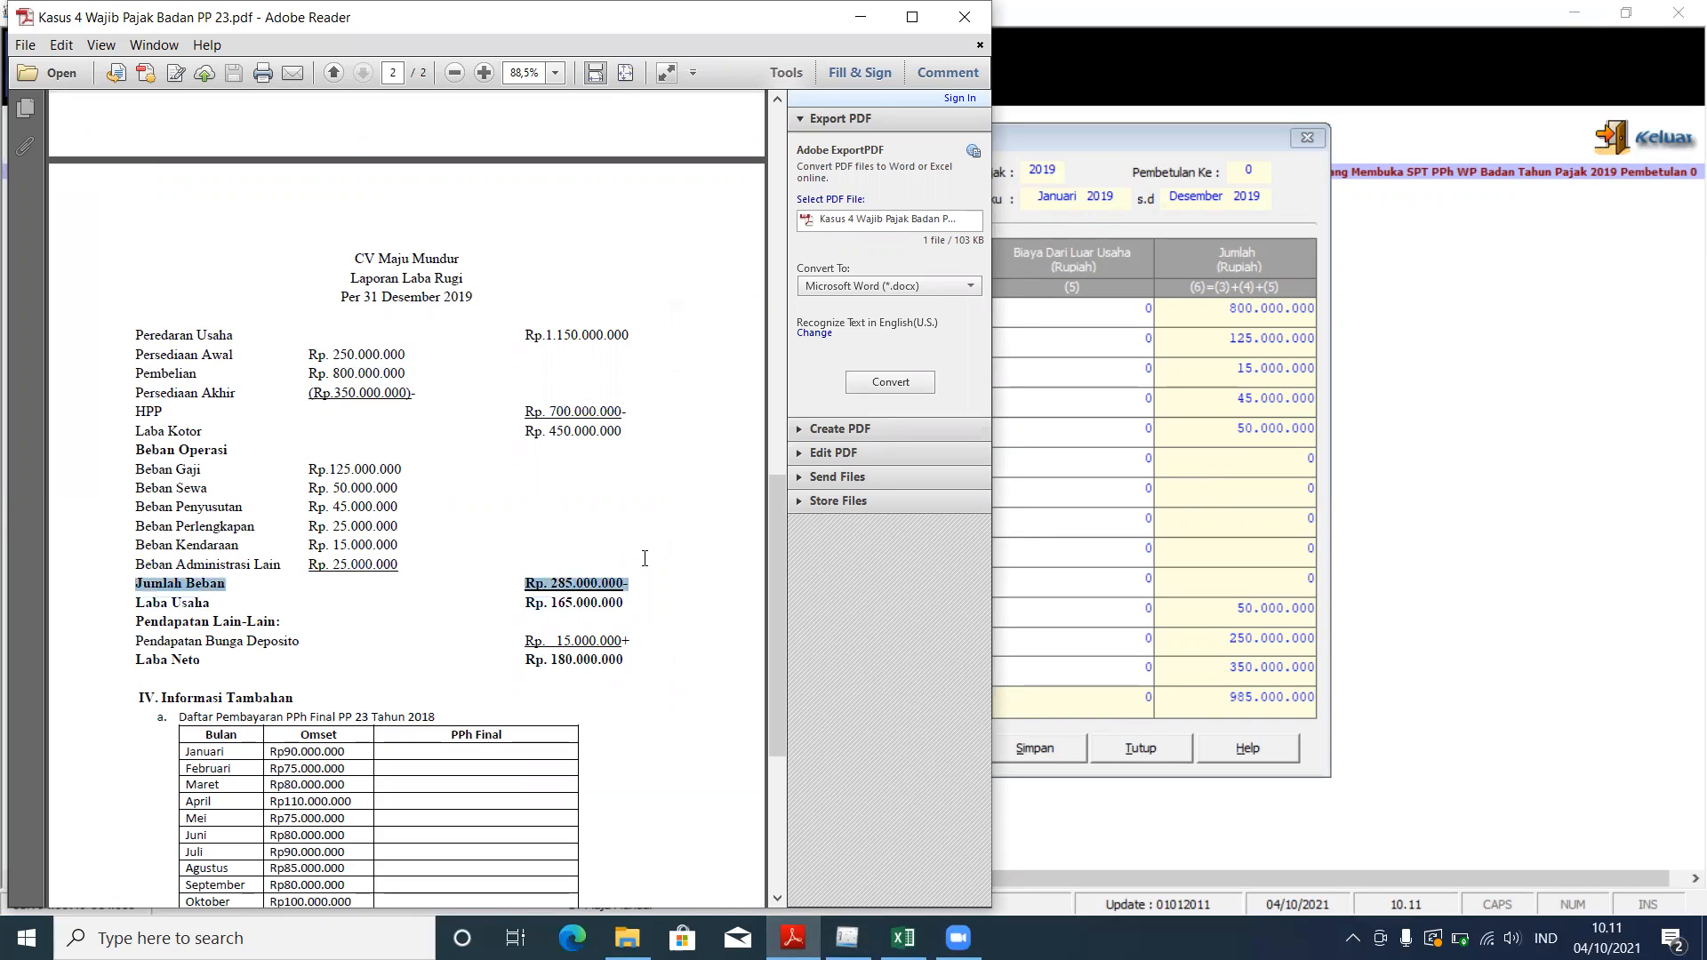
pyautogui.click(1088, 265)
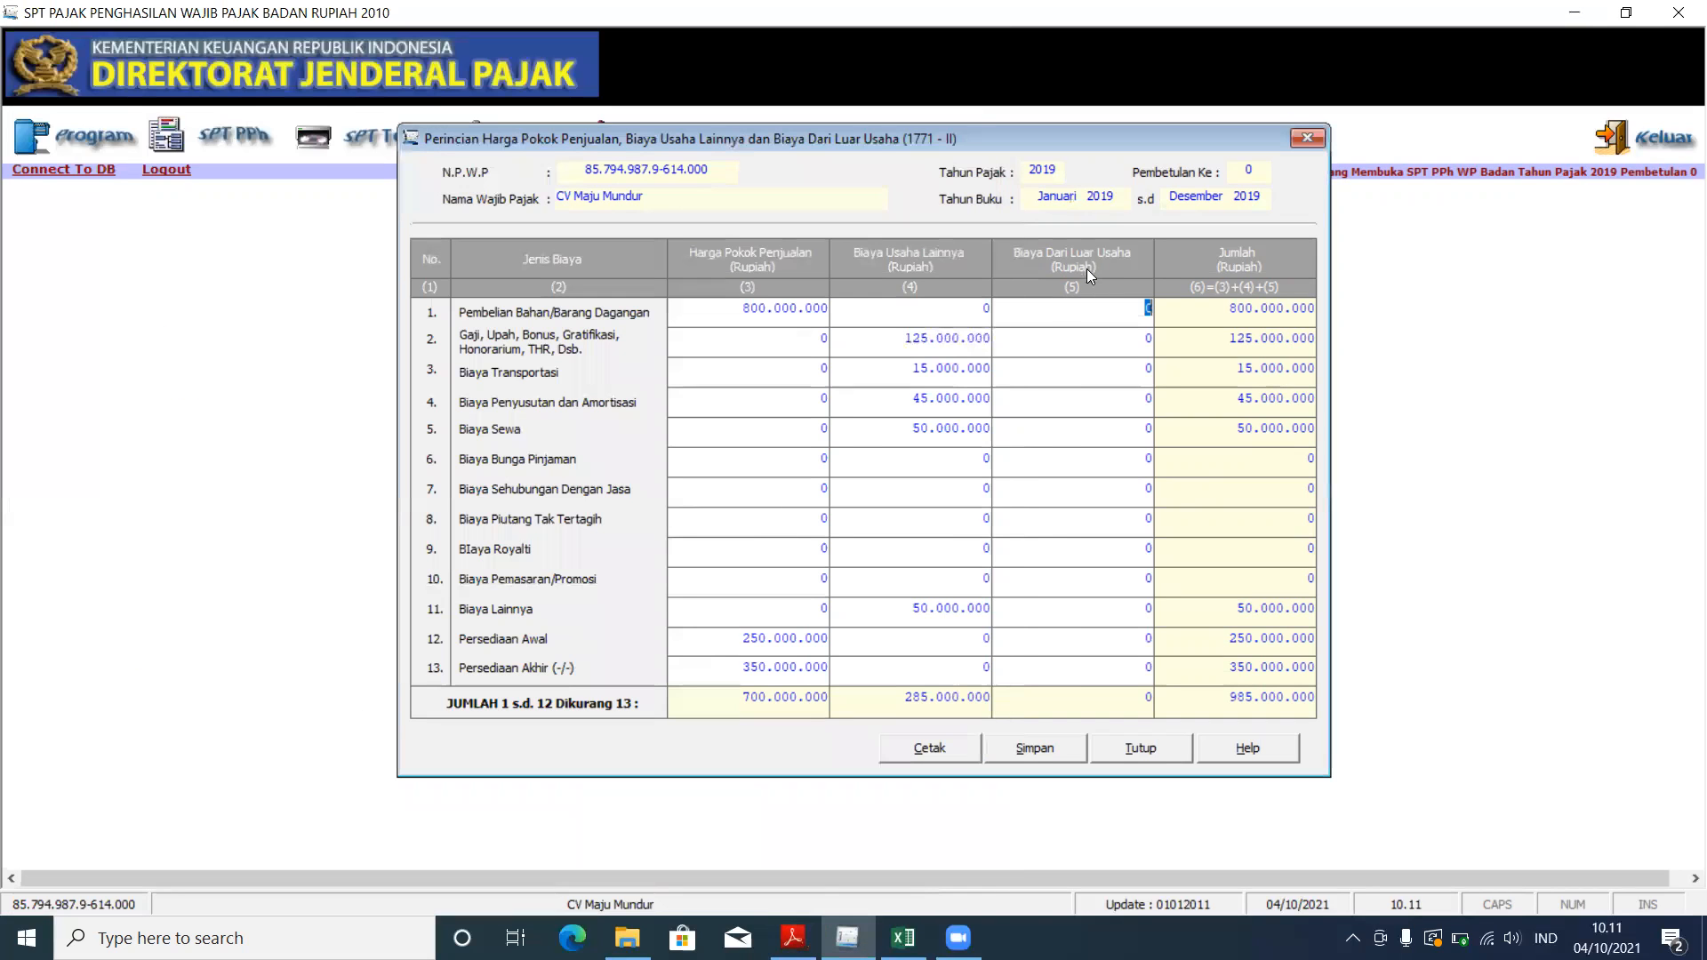
# Step: Save Formulir 1771-II, keeping the data despite the depreciation warning
pyautogui.click(1037, 757)
pyautogui.click(833, 543)
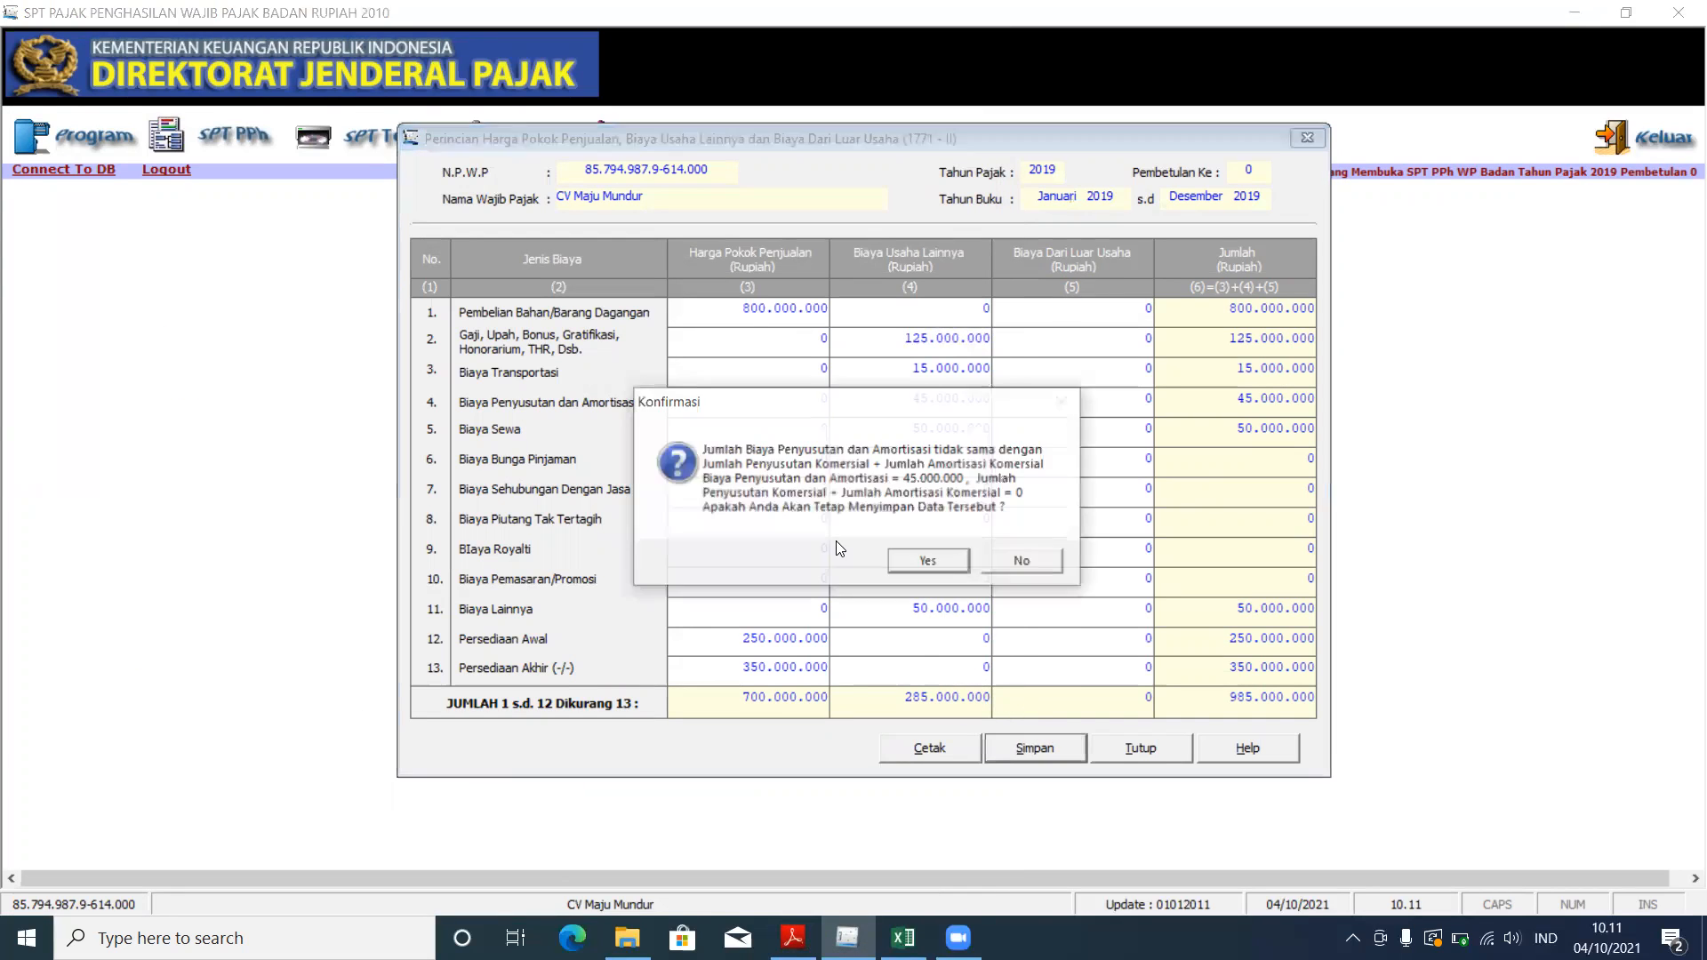
pyautogui.click(932, 566)
pyautogui.click(928, 546)
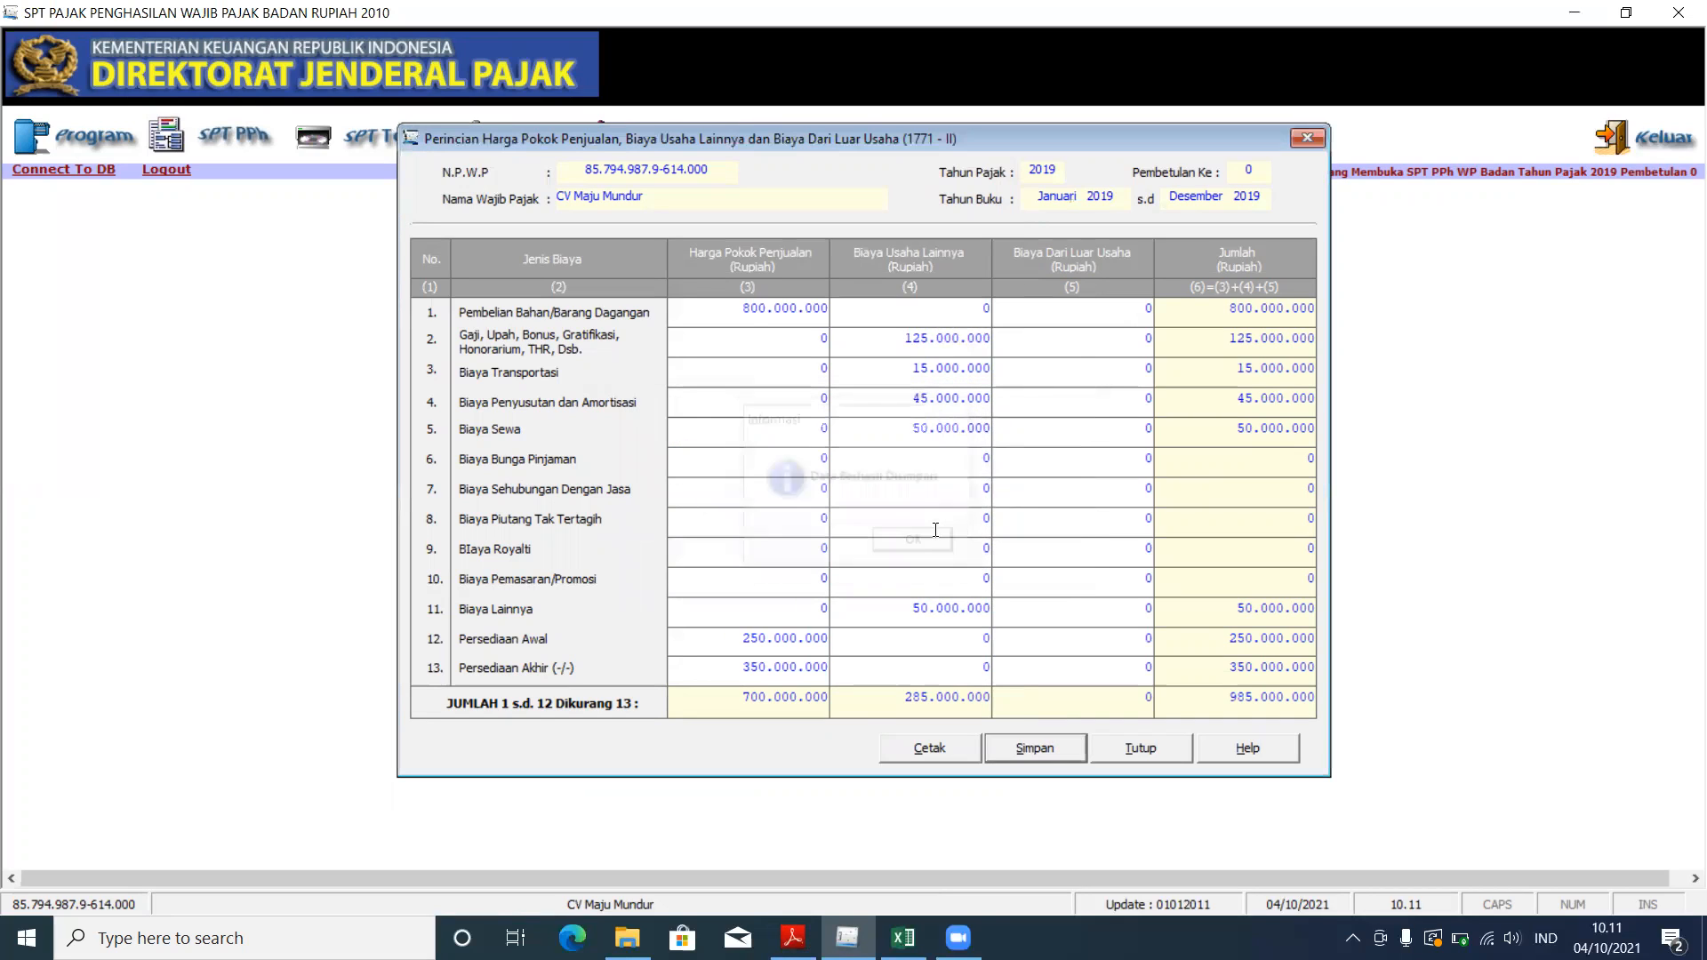
# Step: Close Formulir 1771-II and open Formulir 1771-I's net income calculation
pyautogui.click(1294, 139)
pyautogui.click(250, 153)
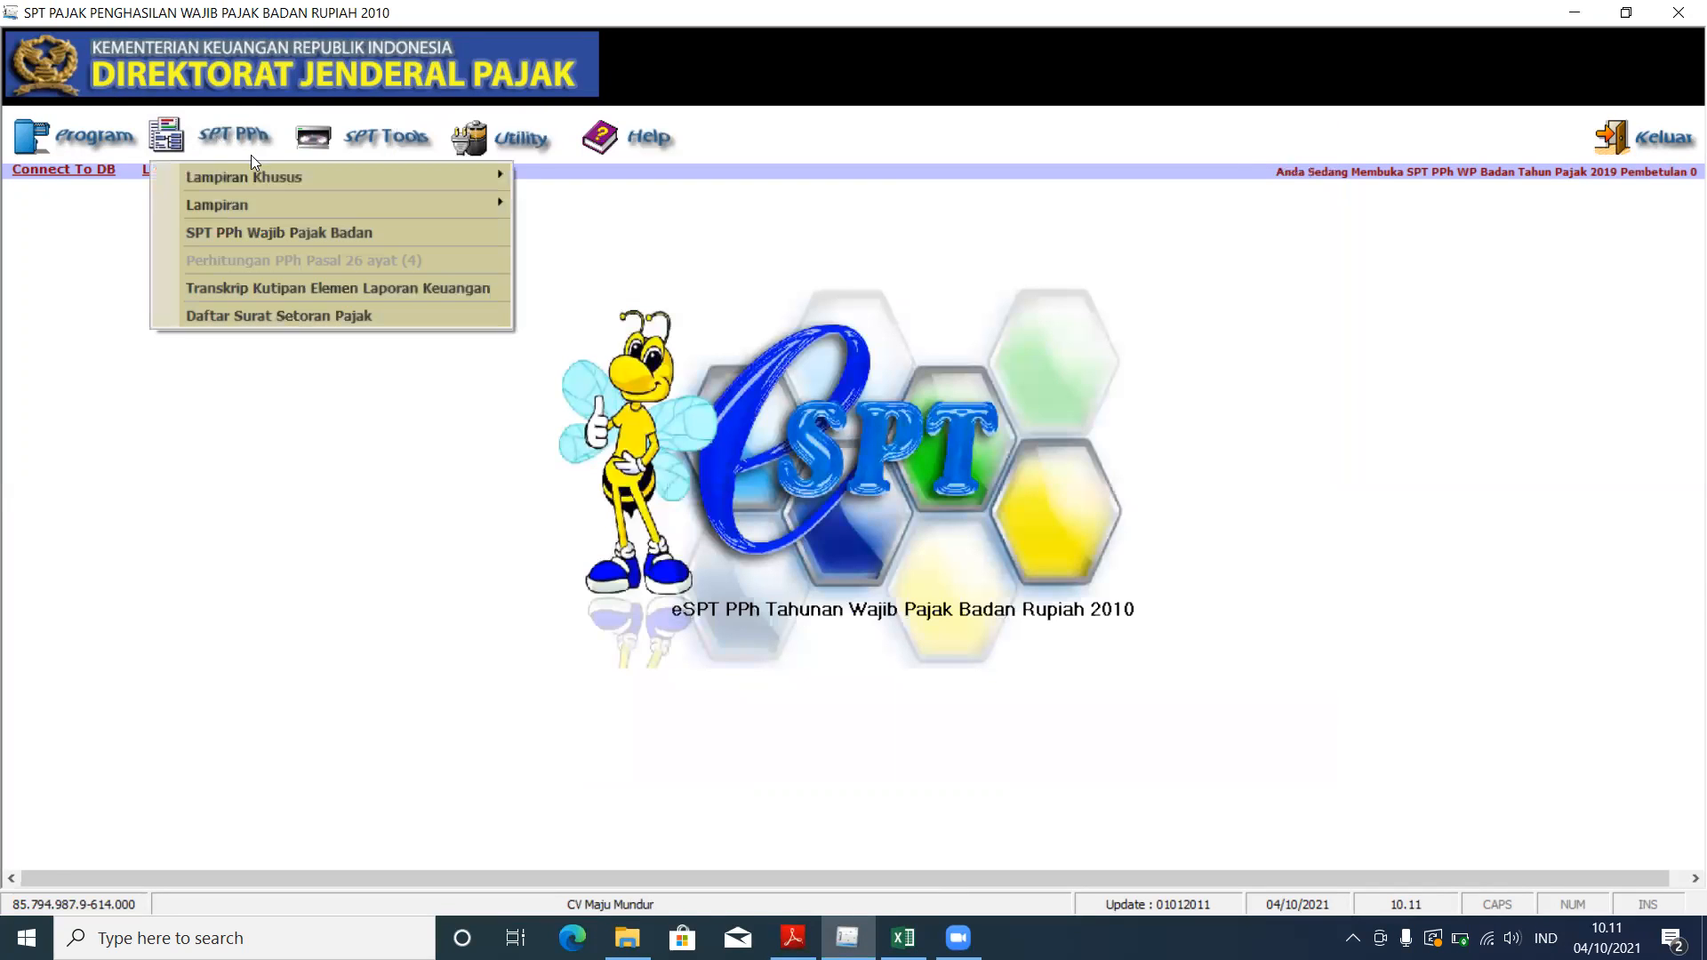
pyautogui.moveTo(252, 197)
pyautogui.click(590, 203)
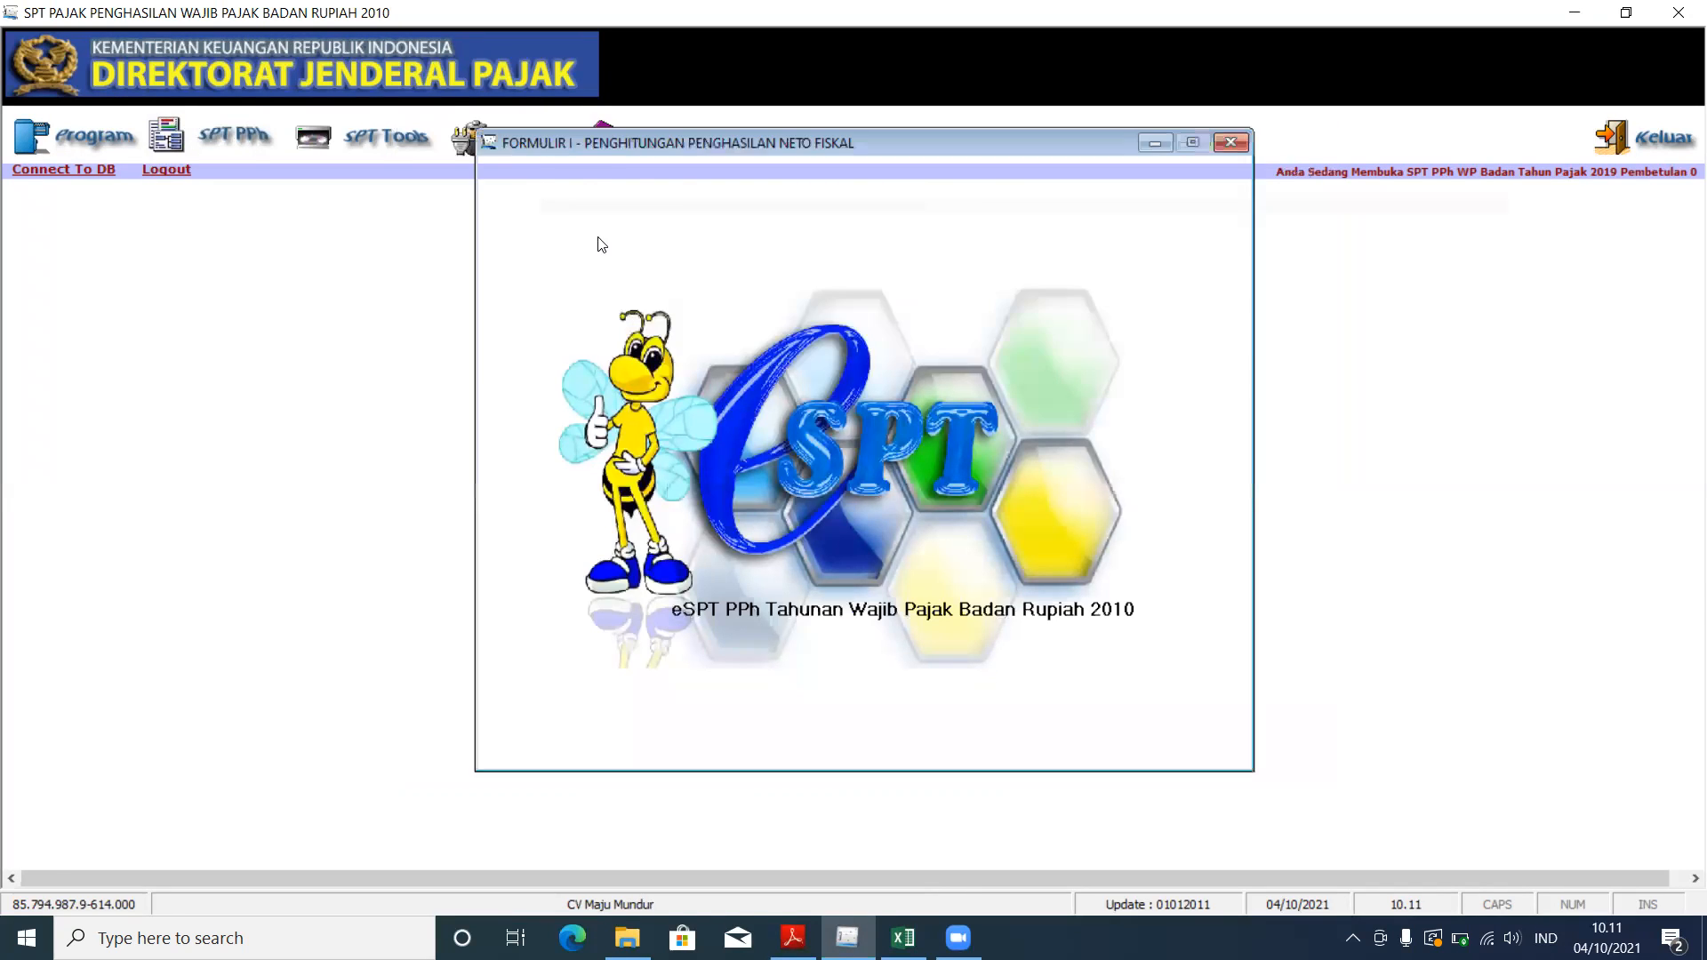
pyautogui.click(1145, 385)
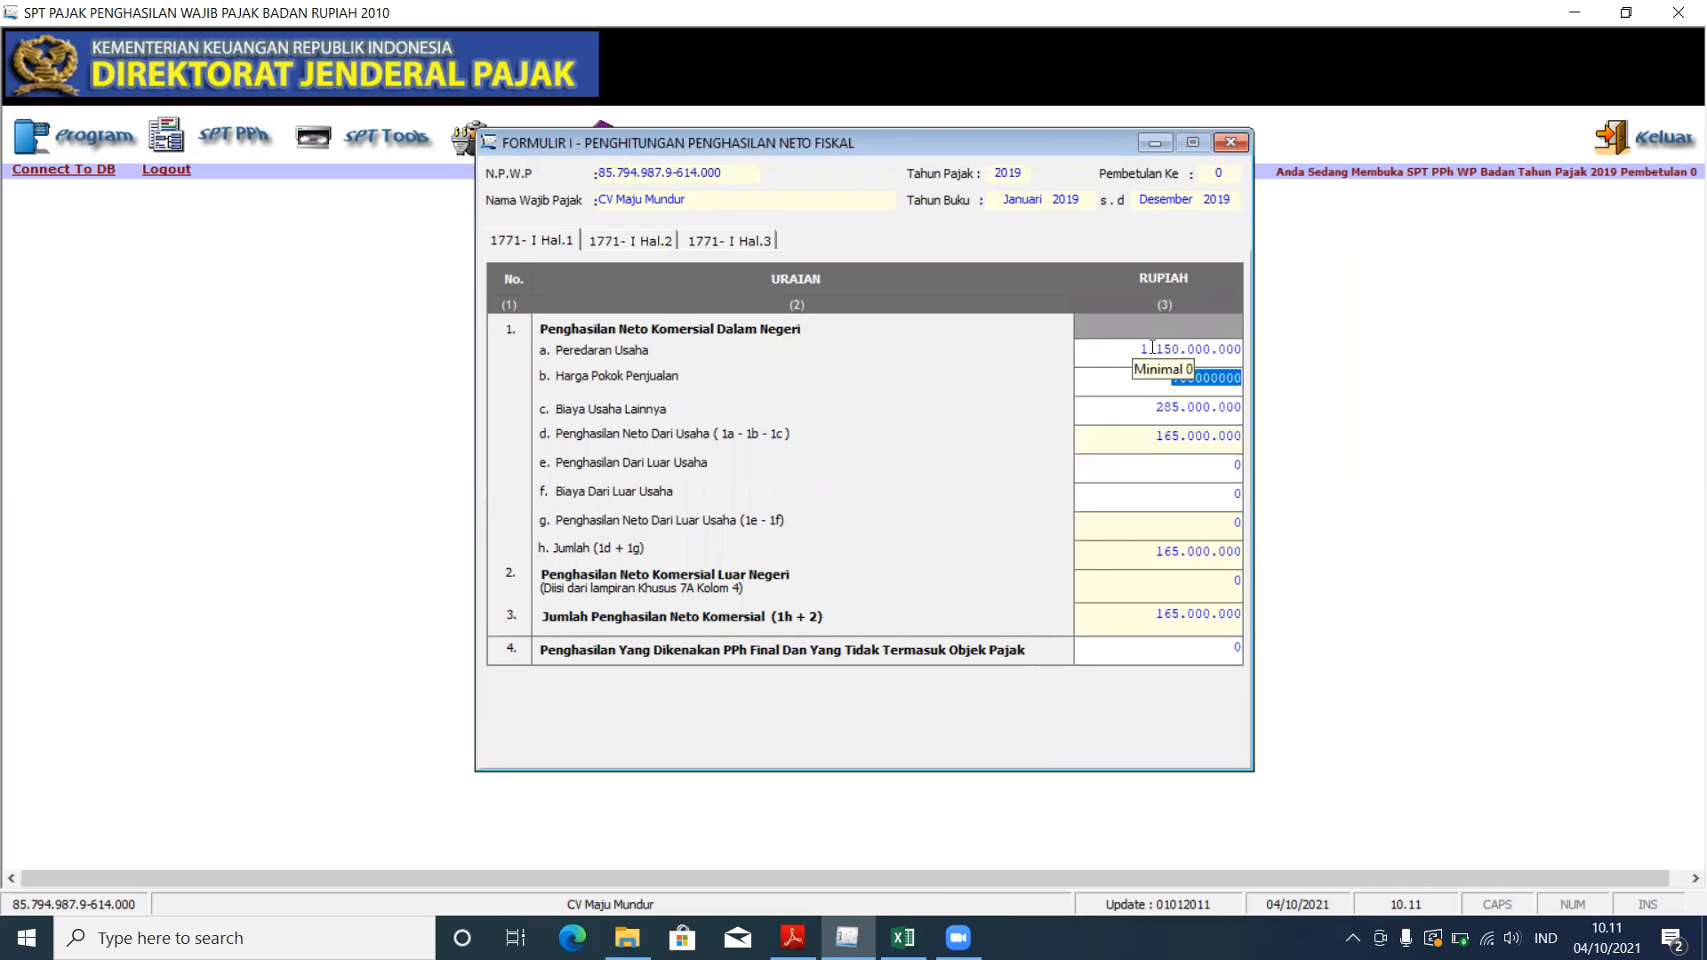
# Step: Match Peredaran Usaha, Harga Pokok Penjualan 700.000.000 and net commercial income 165.000.000 to the statement
pyautogui.hotkey('alt', 'Tab')
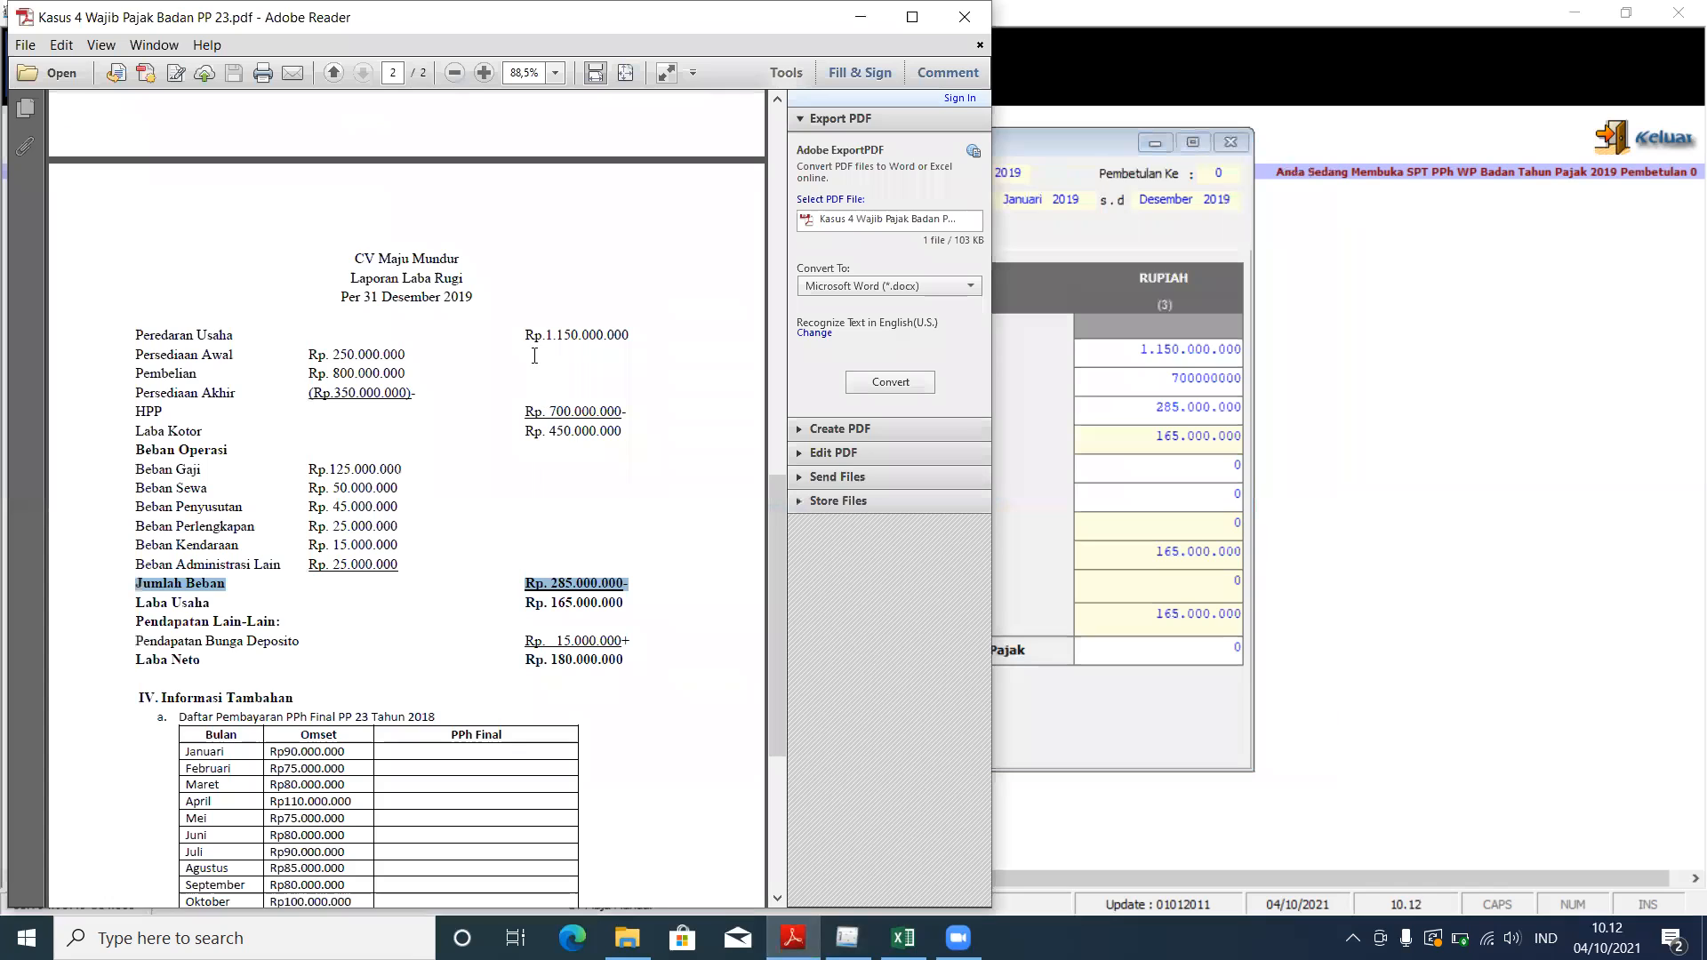
pyautogui.moveTo(524, 332); pyautogui.dragTo(635, 347)
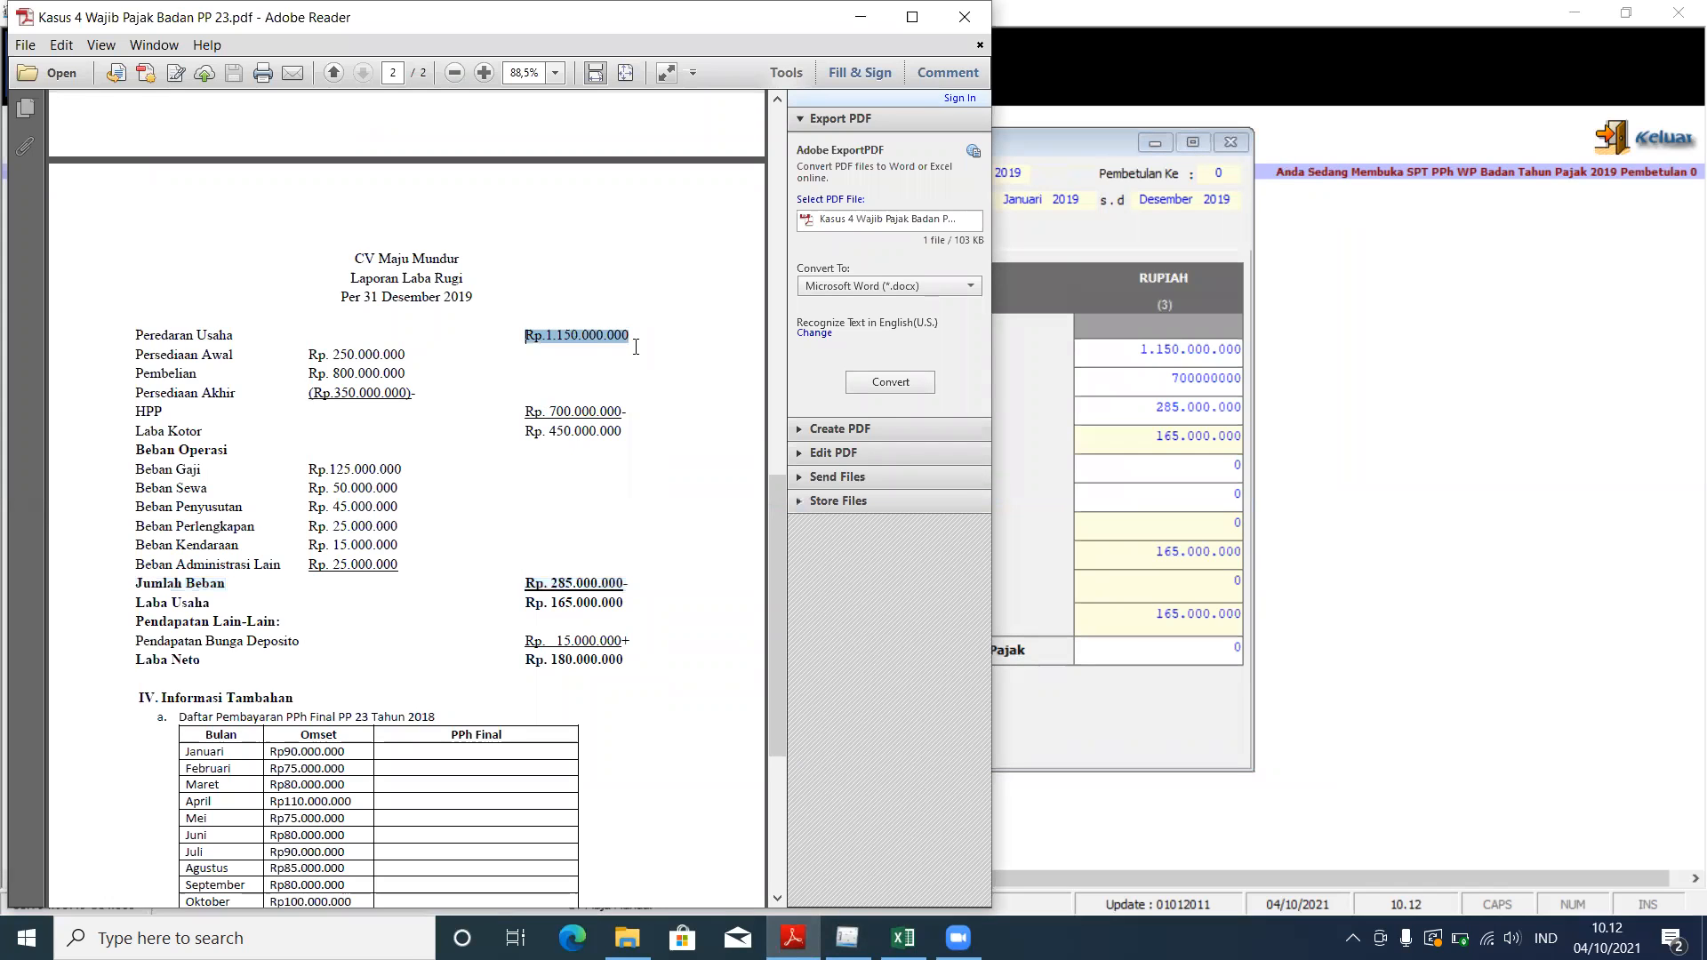
pyautogui.click(1038, 232)
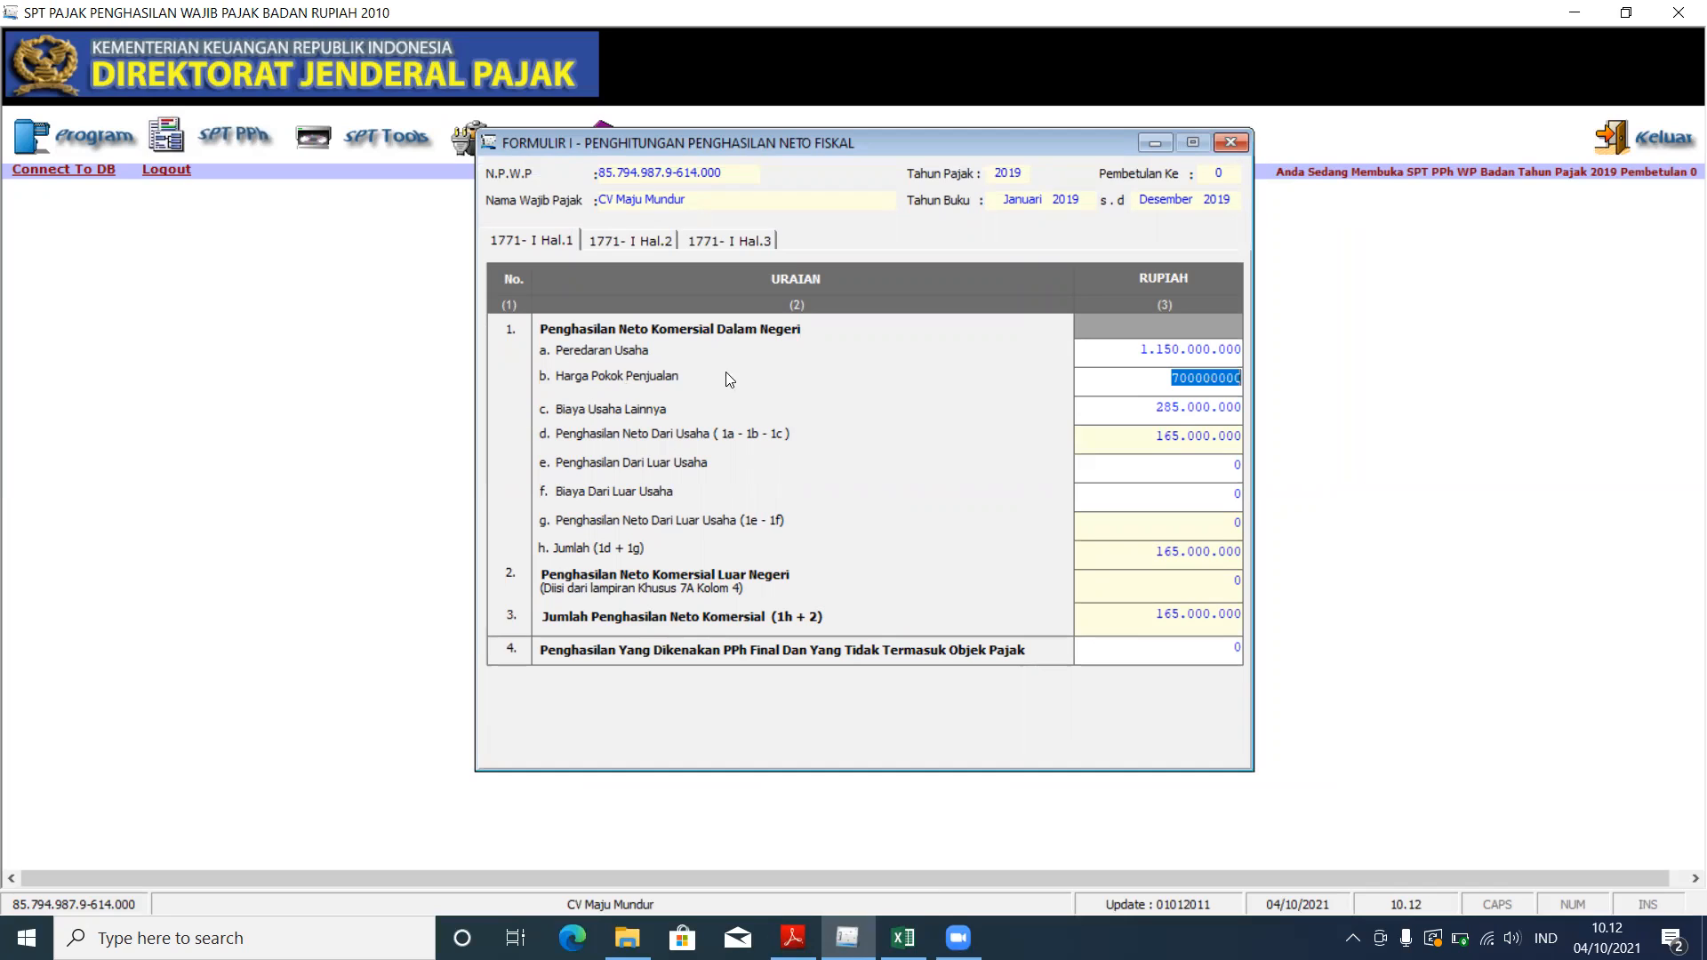
pyautogui.click(1186, 500)
pyautogui.moveTo(1172, 613); pyautogui.dragTo(1253, 617)
pyautogui.press('Tab')
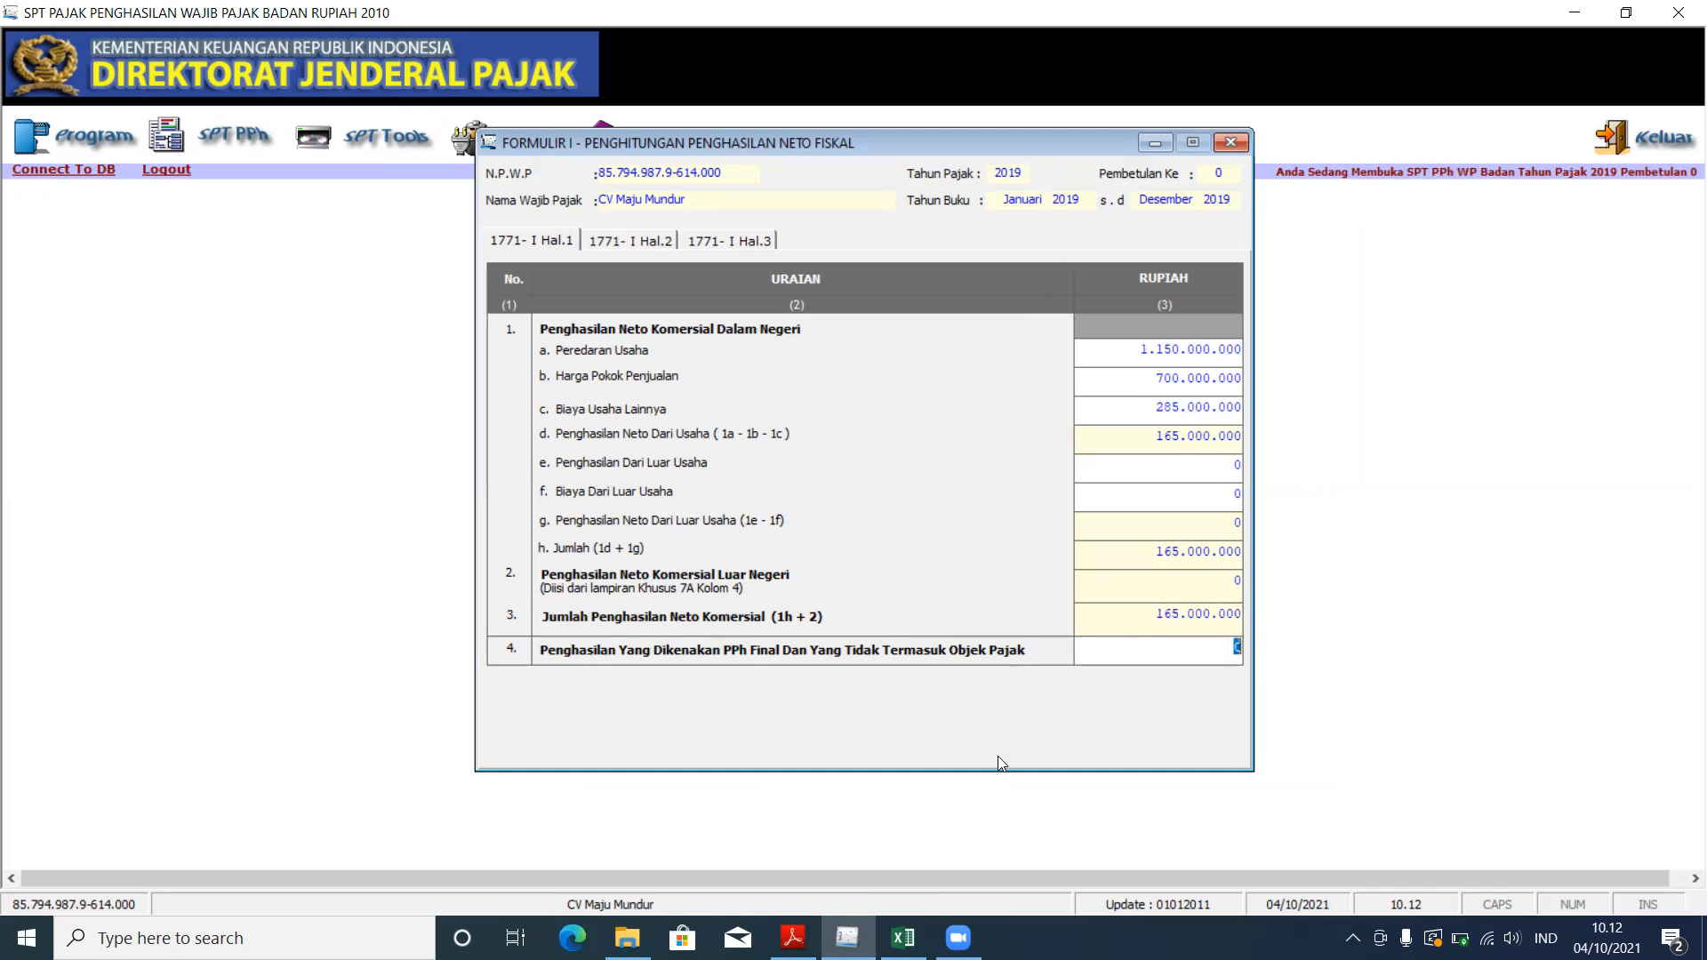
pyautogui.click(793, 938)
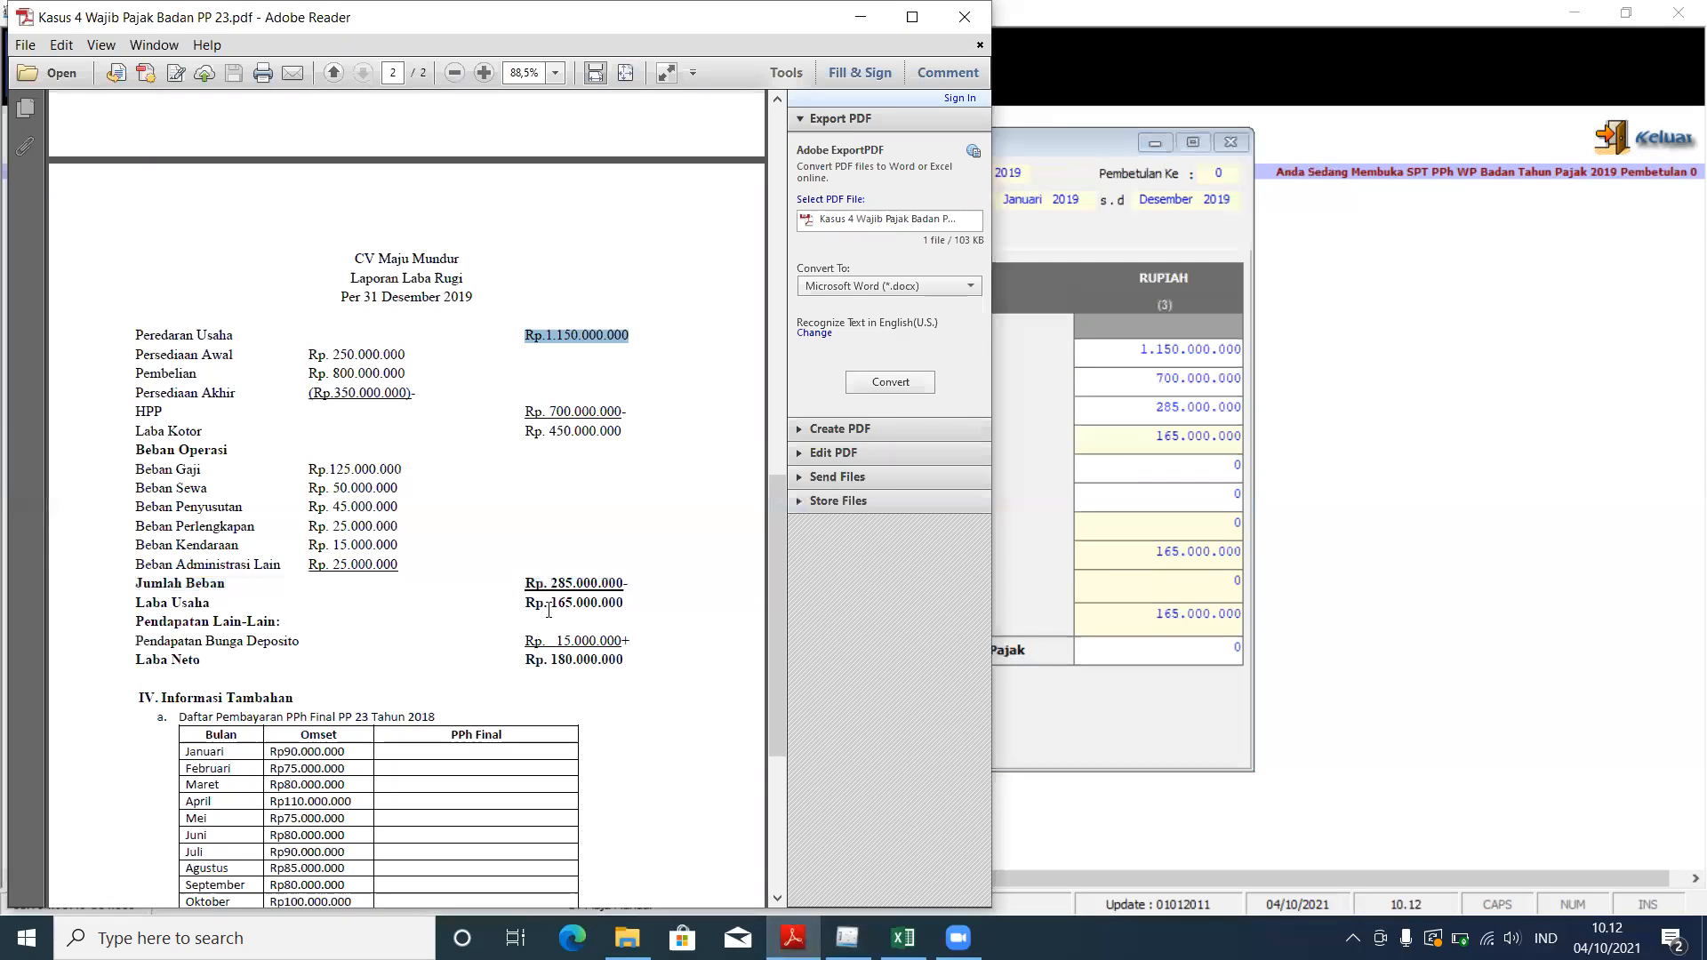
pyautogui.moveTo(544, 600); pyautogui.dragTo(627, 606)
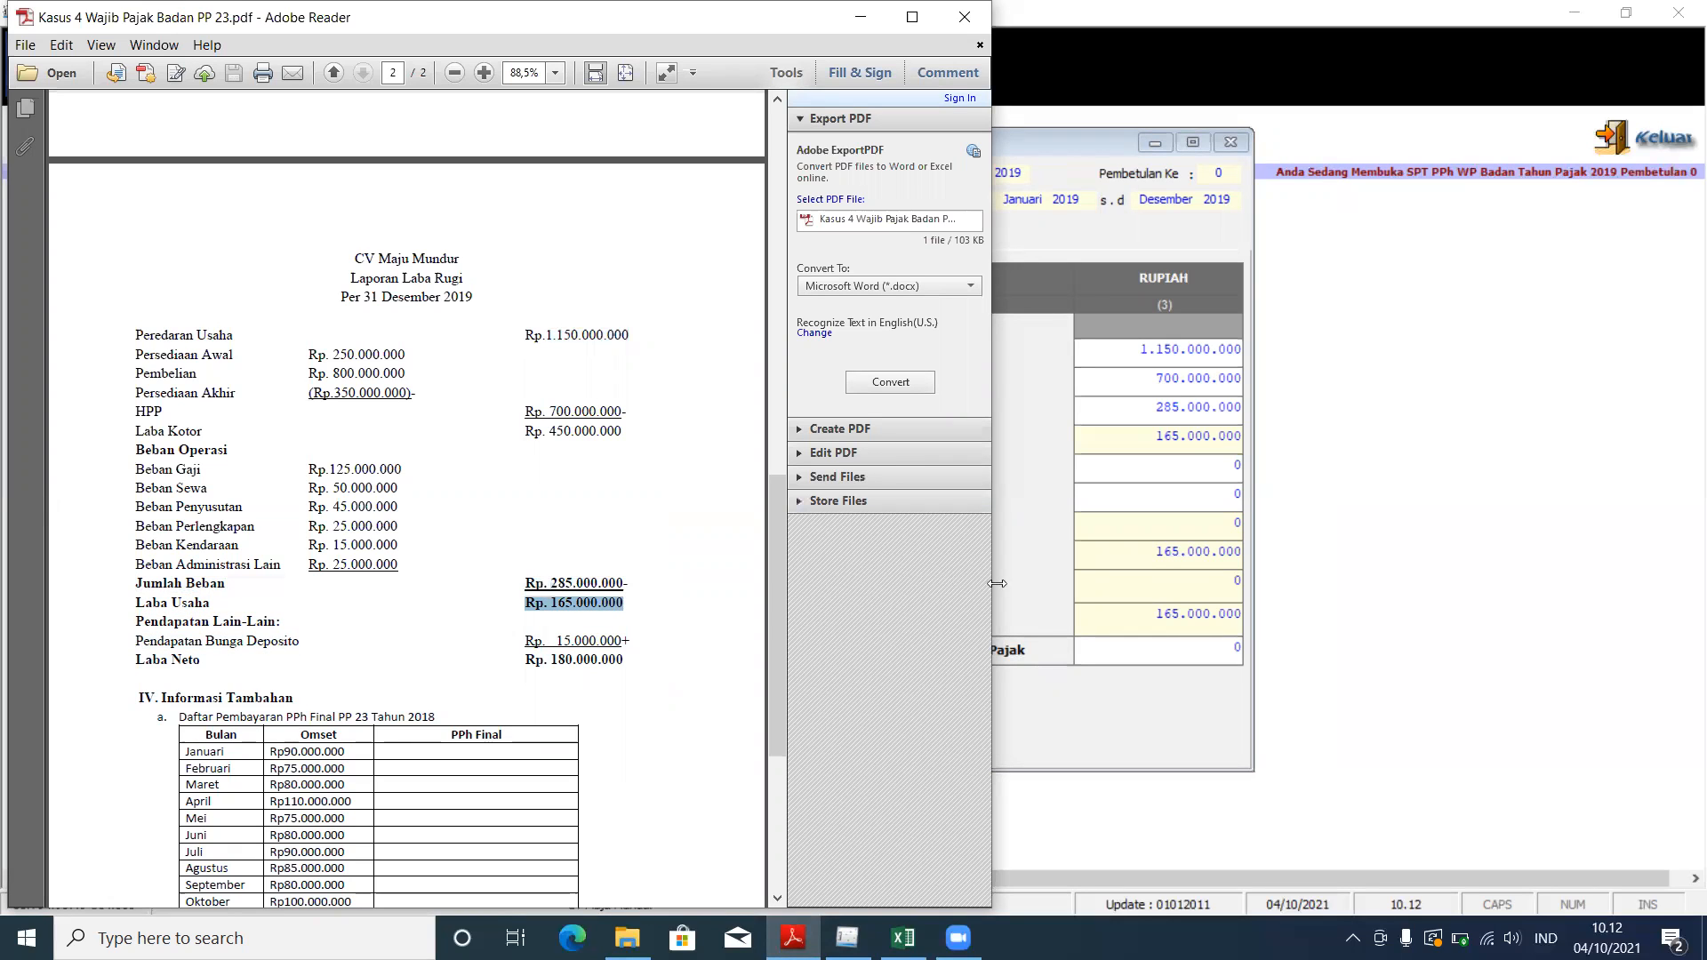
pyautogui.click(1024, 514)
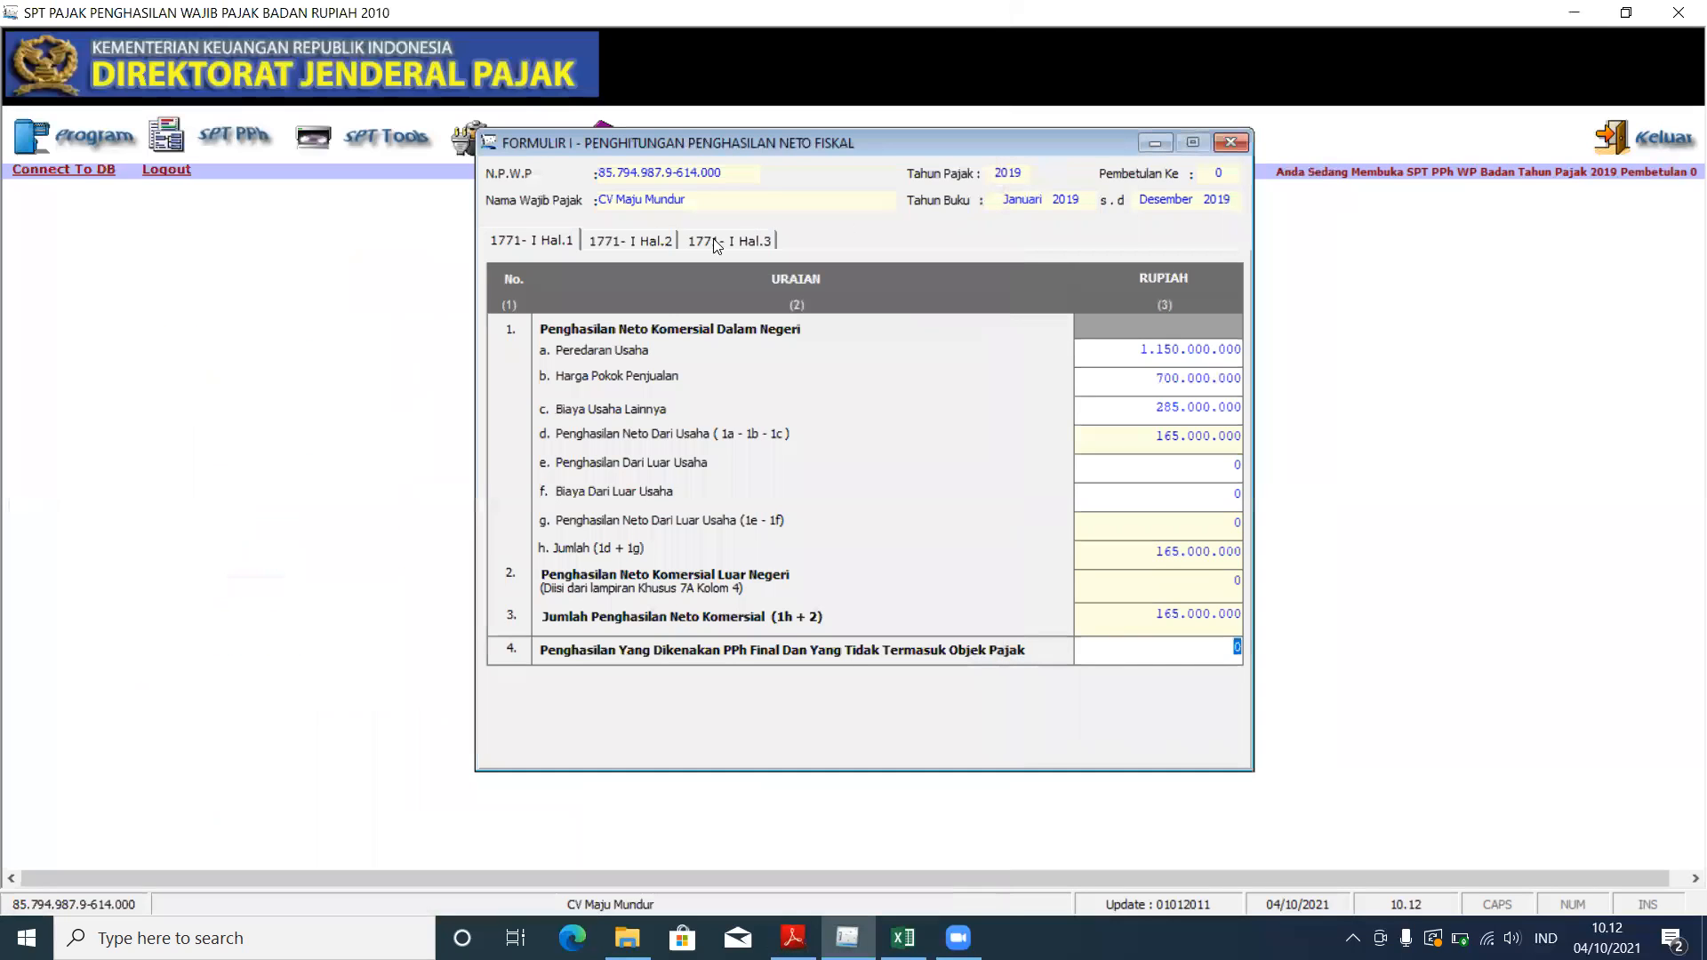
# Step: Review pages 2 and 3 of Formulir 1771-I against the financial statement PDF
pyautogui.click(658, 238)
pyautogui.click(708, 242)
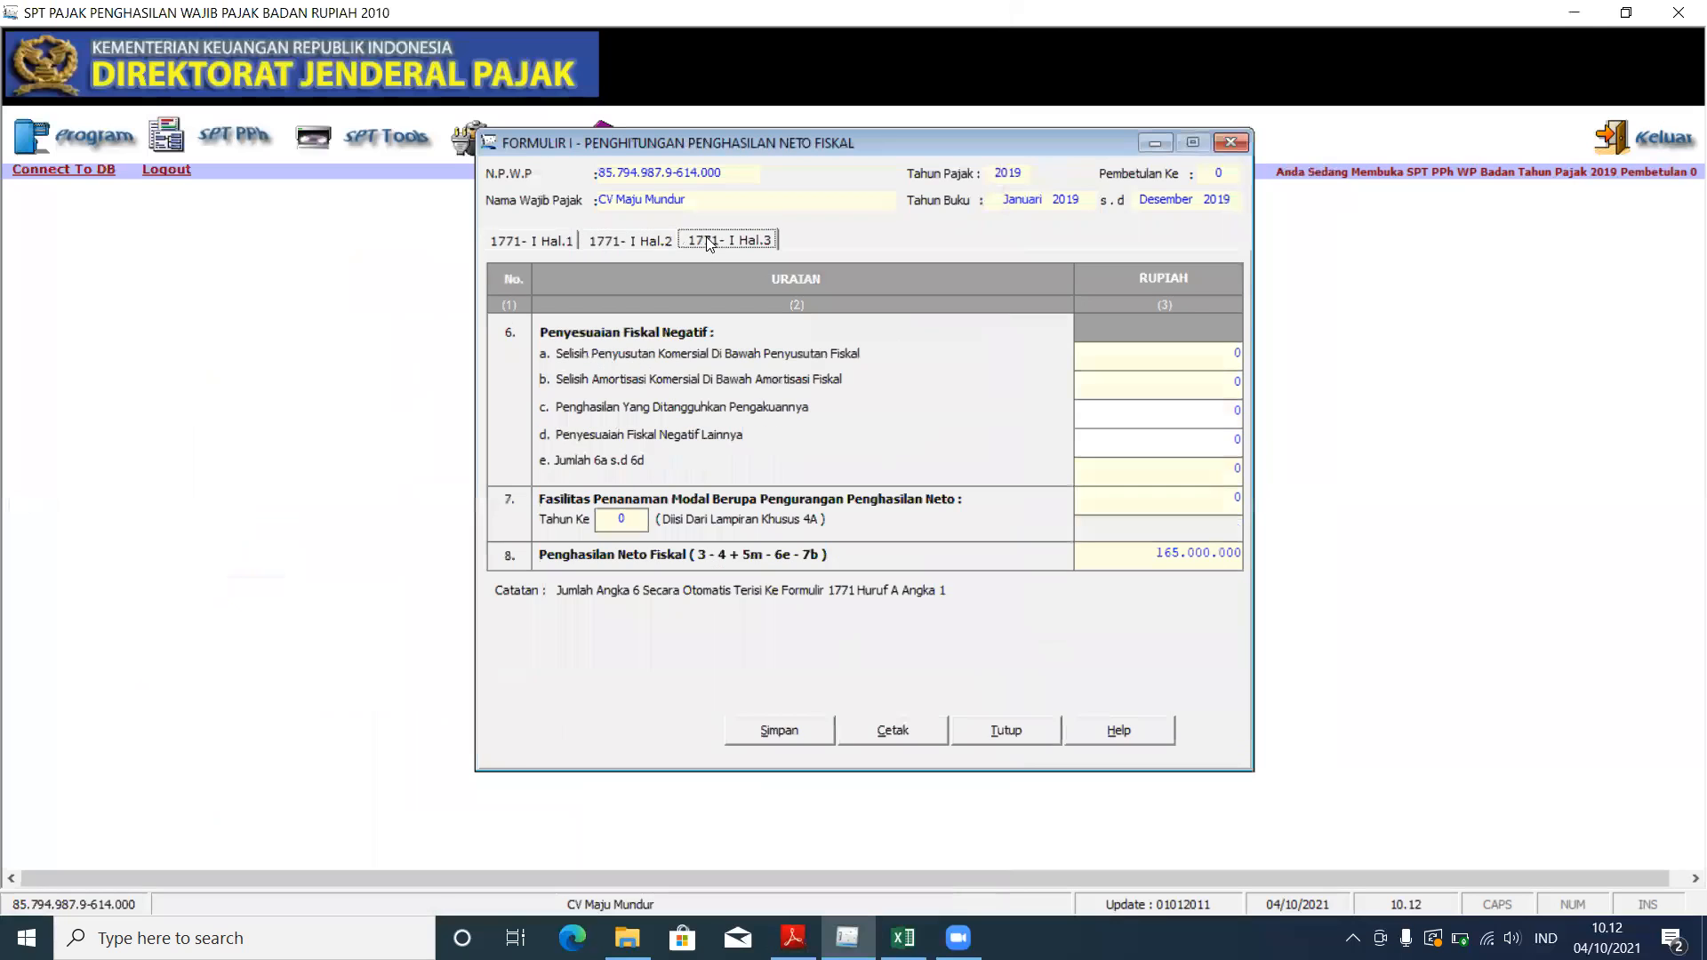
pyautogui.hotkey('alt', 'Tab')
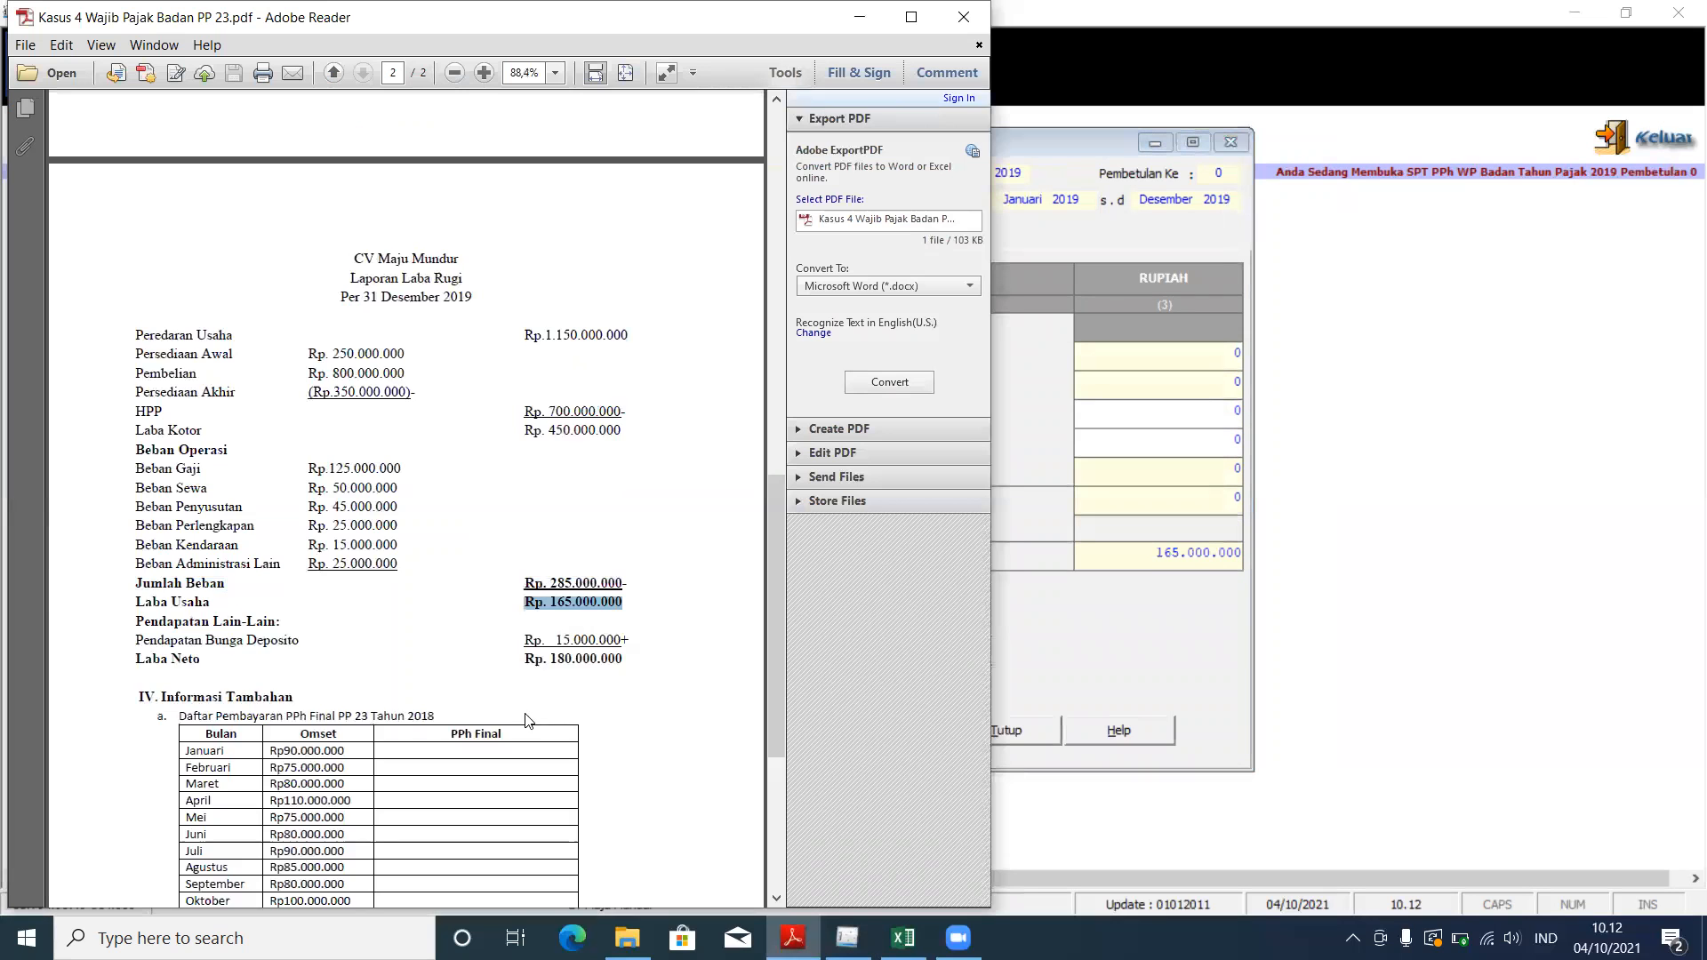
pyautogui.scroll(6, 360, 504)
pyautogui.scroll(8, 360, 504)
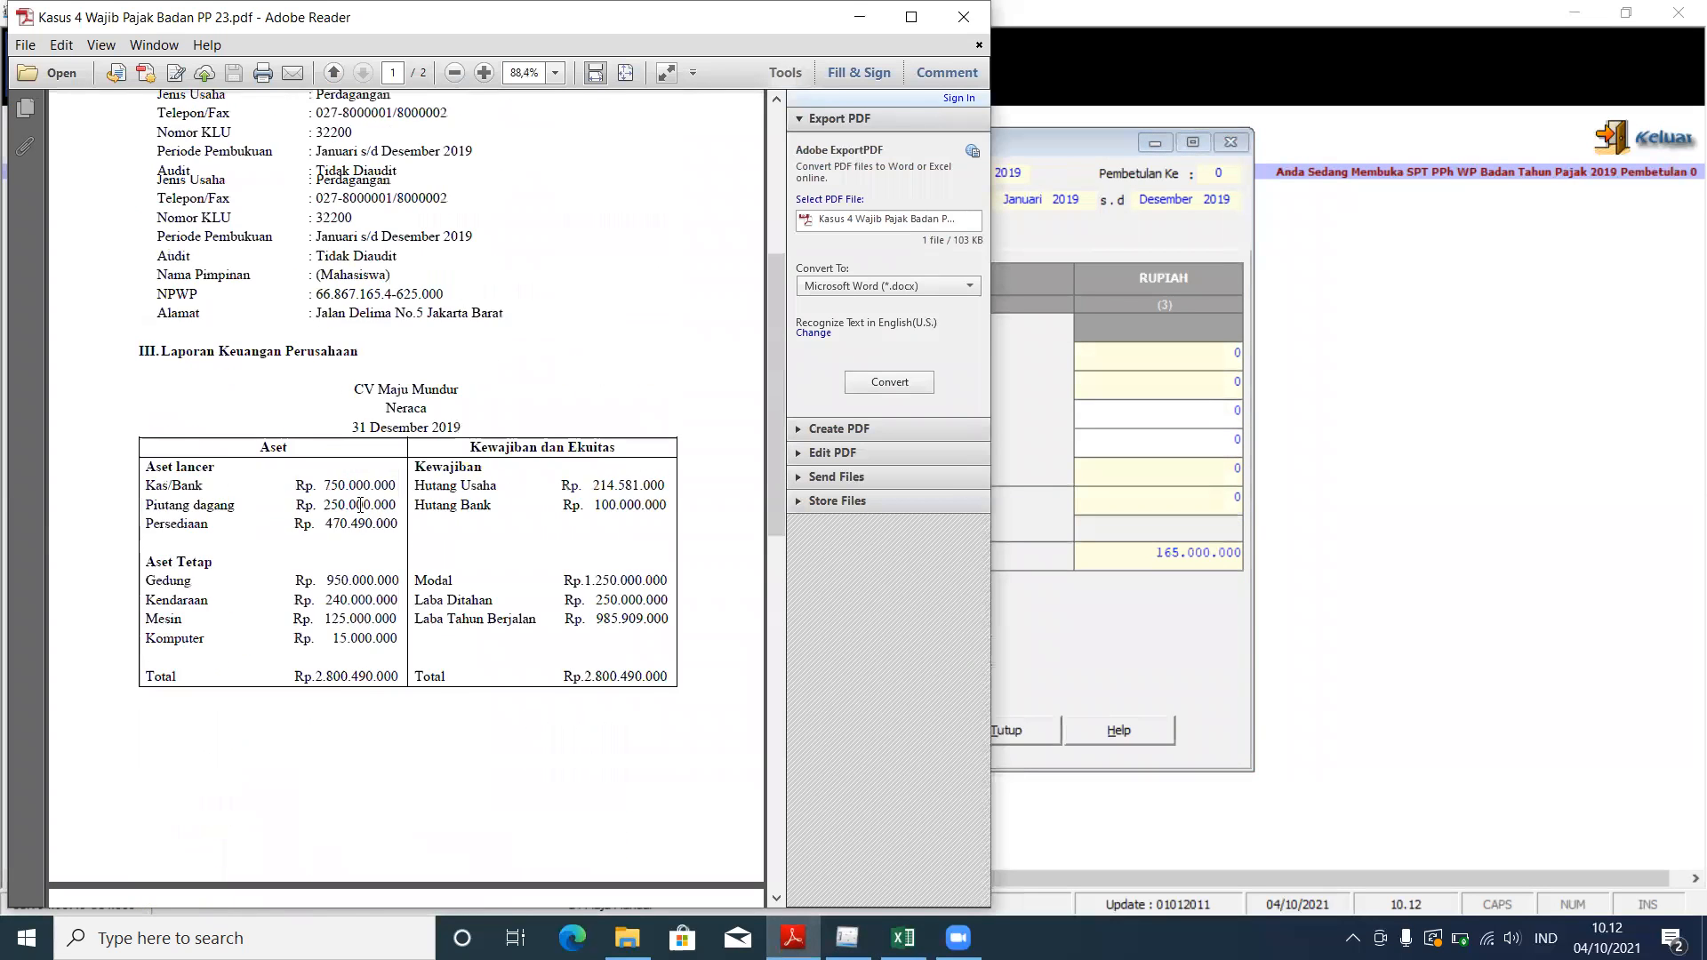
pyautogui.scroll(-15, 456, 298)
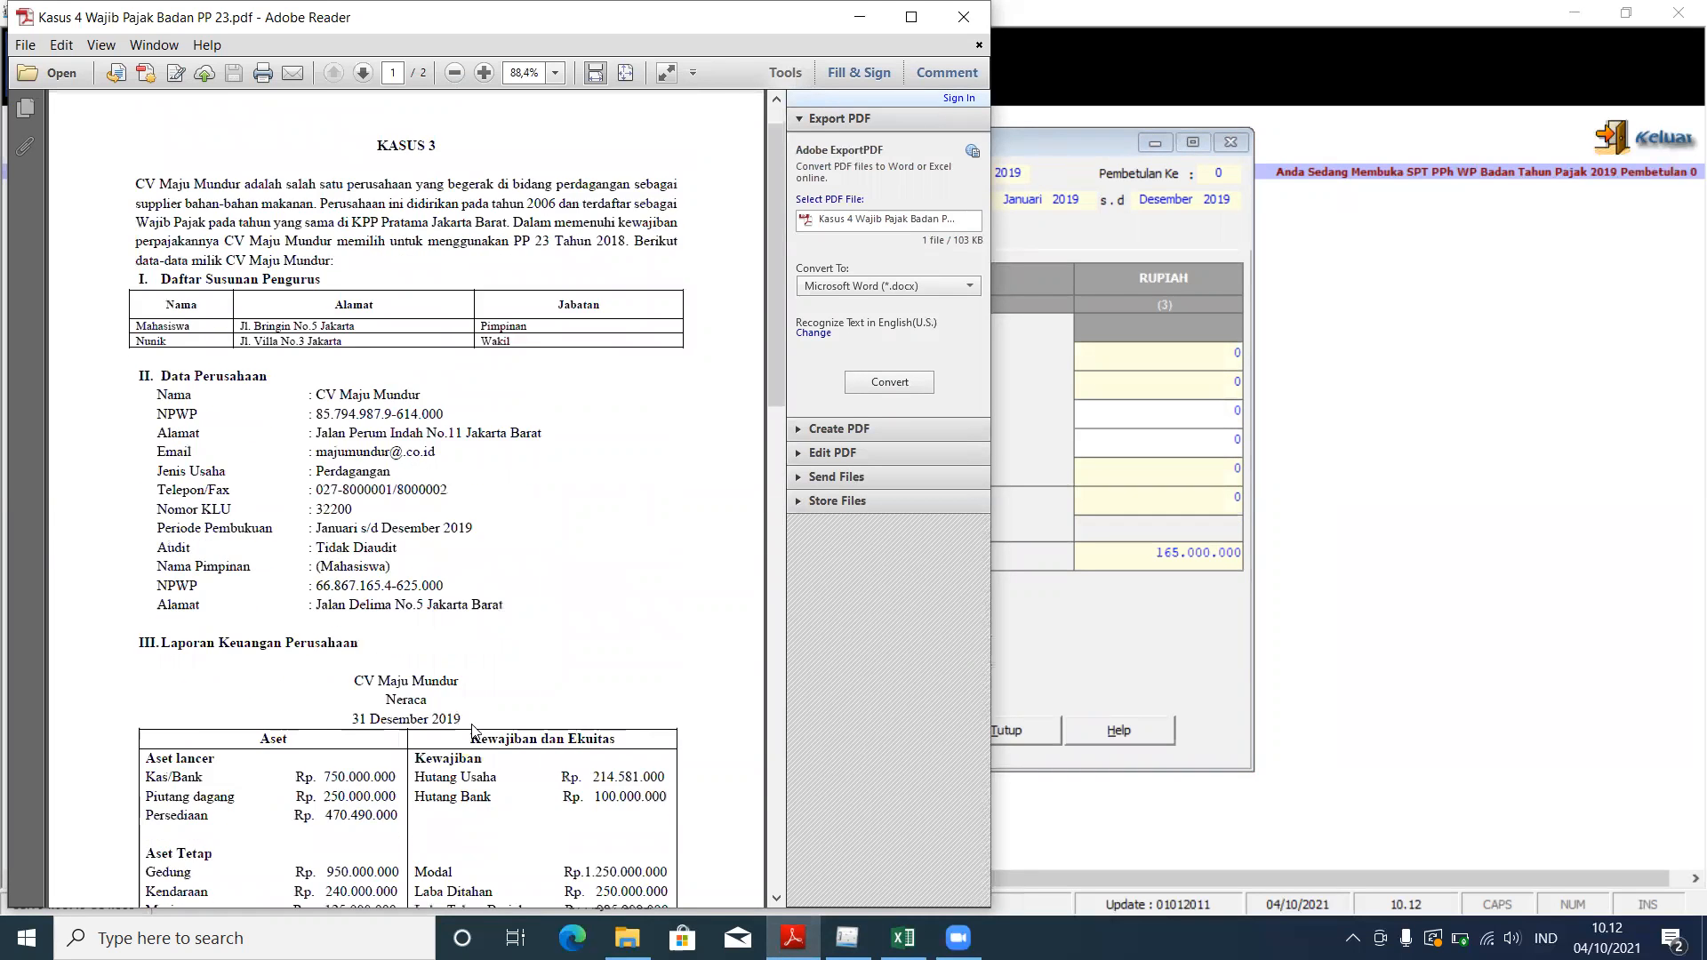
pyautogui.scroll(-3, 492, 587)
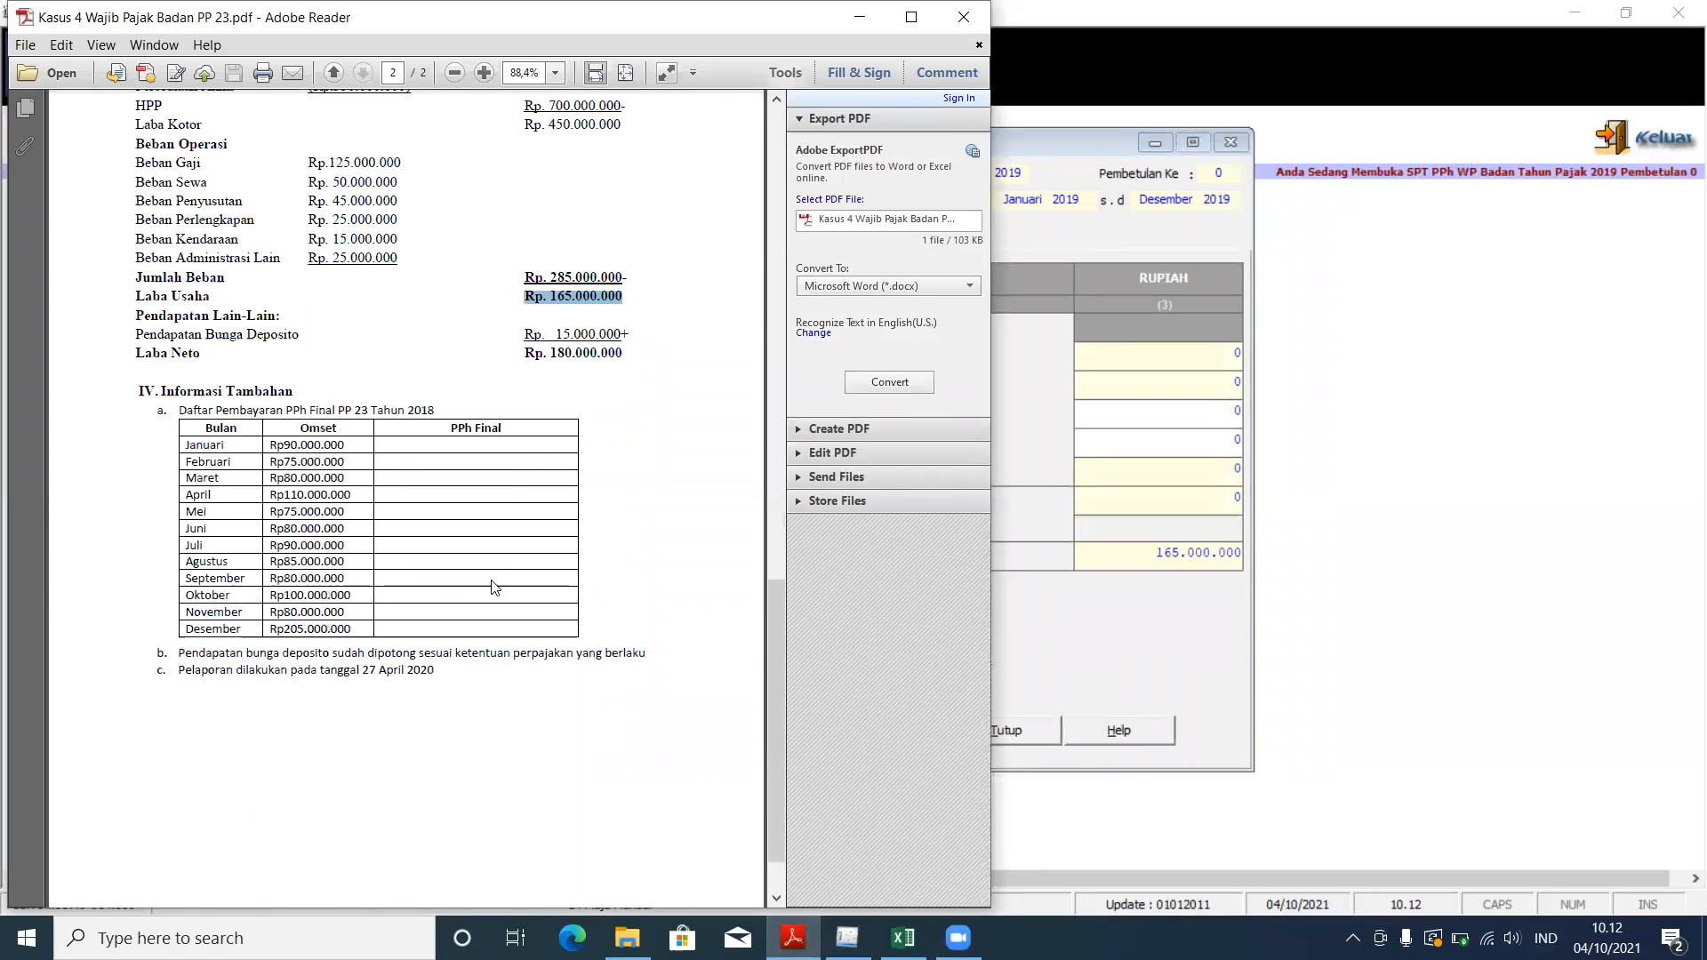
pyautogui.moveTo(178, 653); pyautogui.dragTo(634, 678)
pyautogui.scroll(-1, 634, 678)
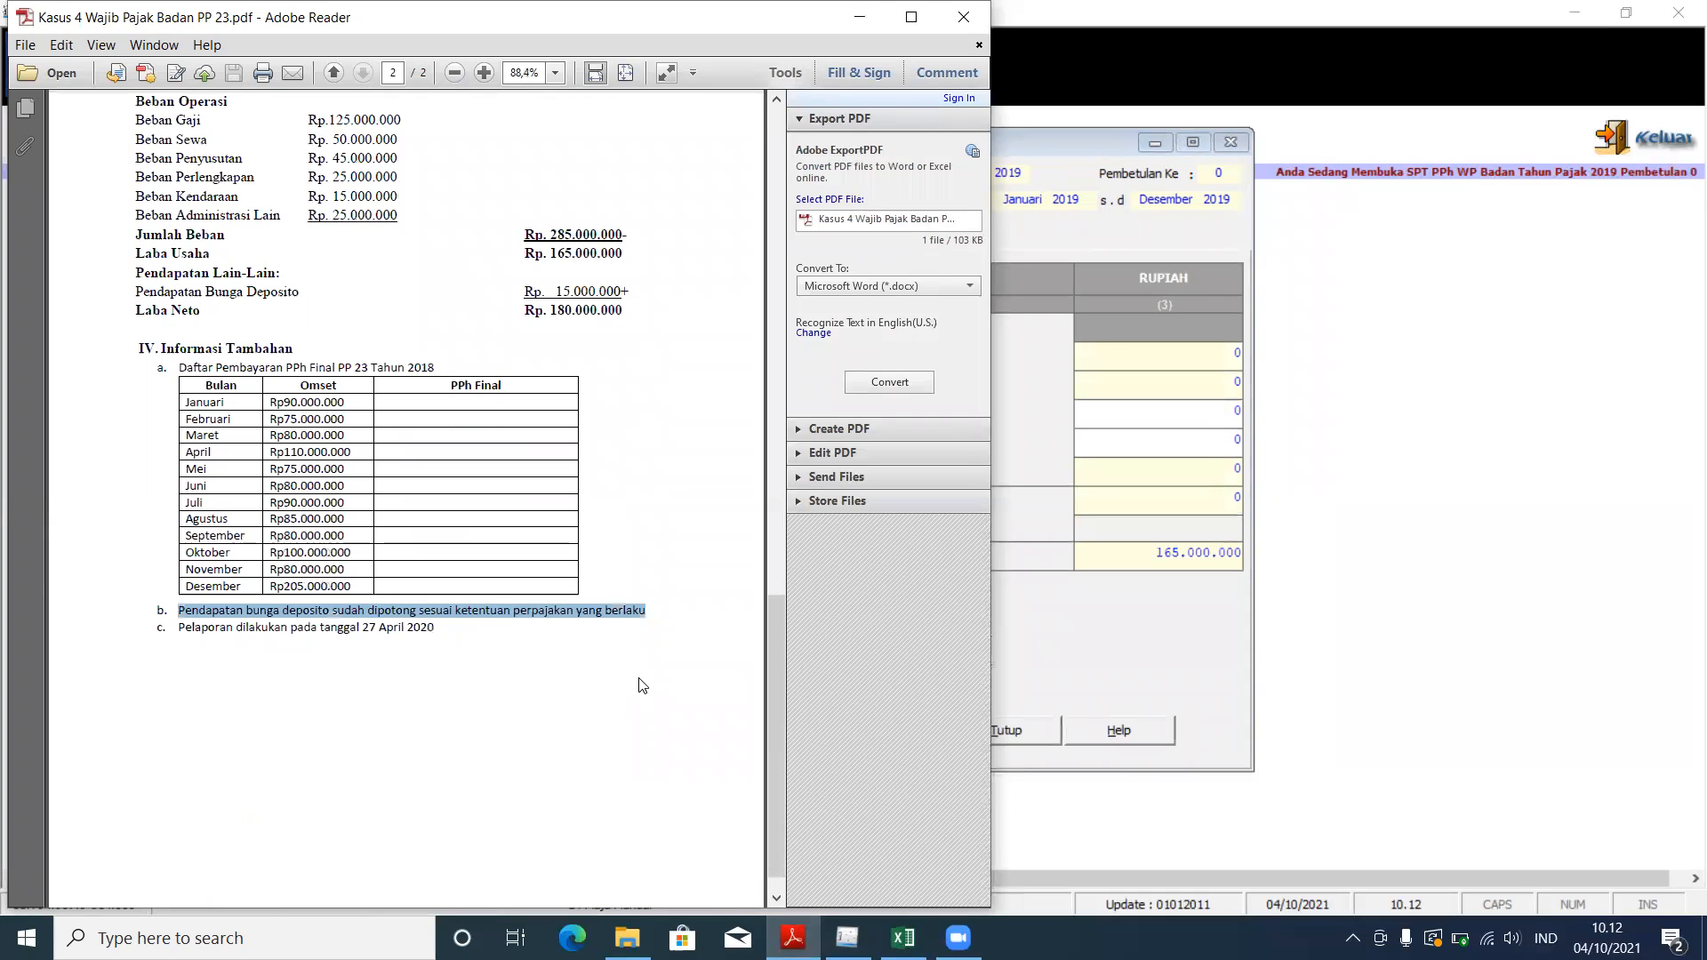
pyautogui.click(702, 674)
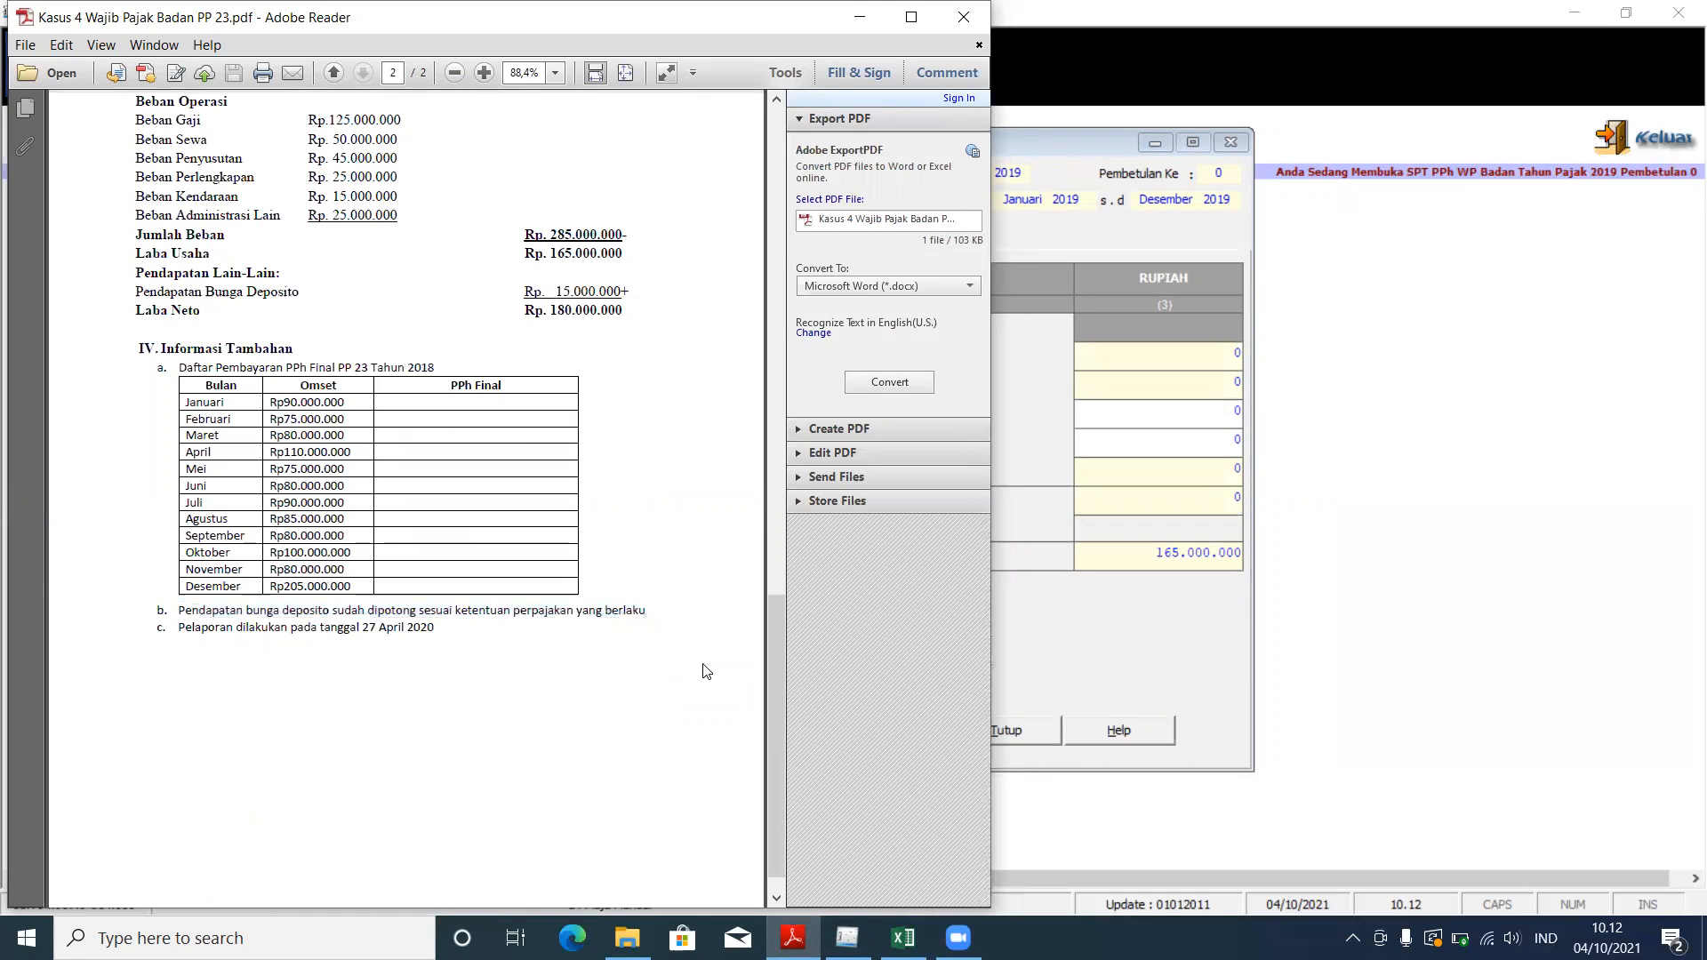
pyautogui.click(1210, 608)
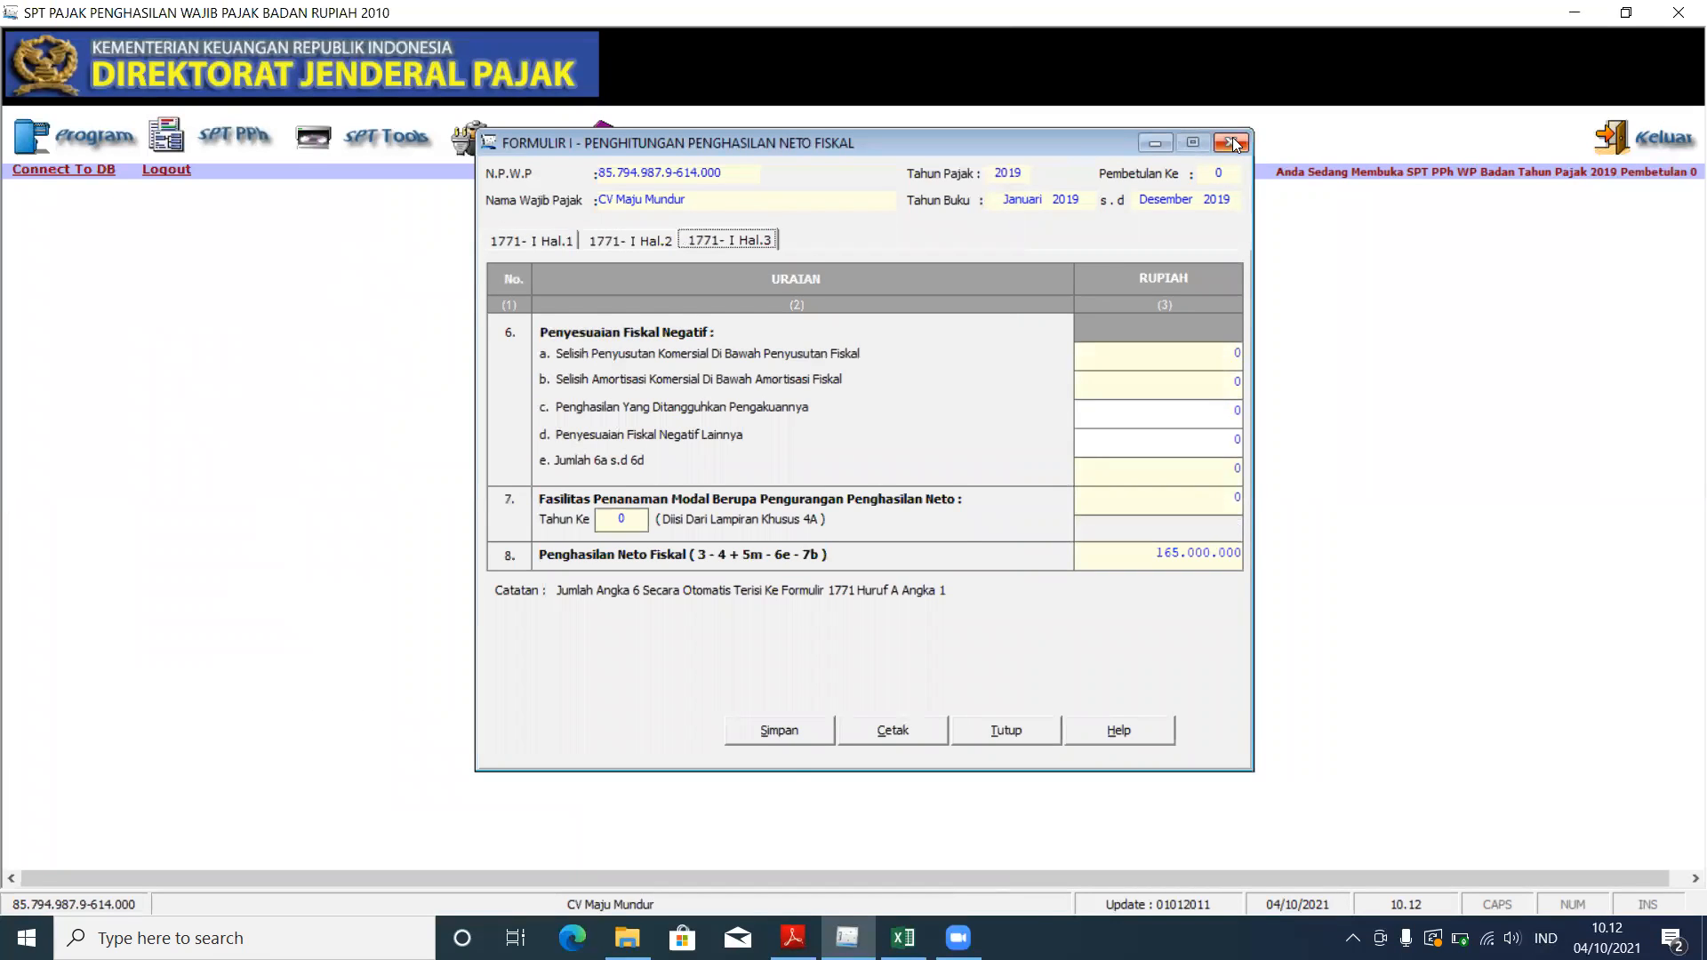
# Step: Save Formulir 1771-I, confirm the prompts, and close its window
pyautogui.click(788, 736)
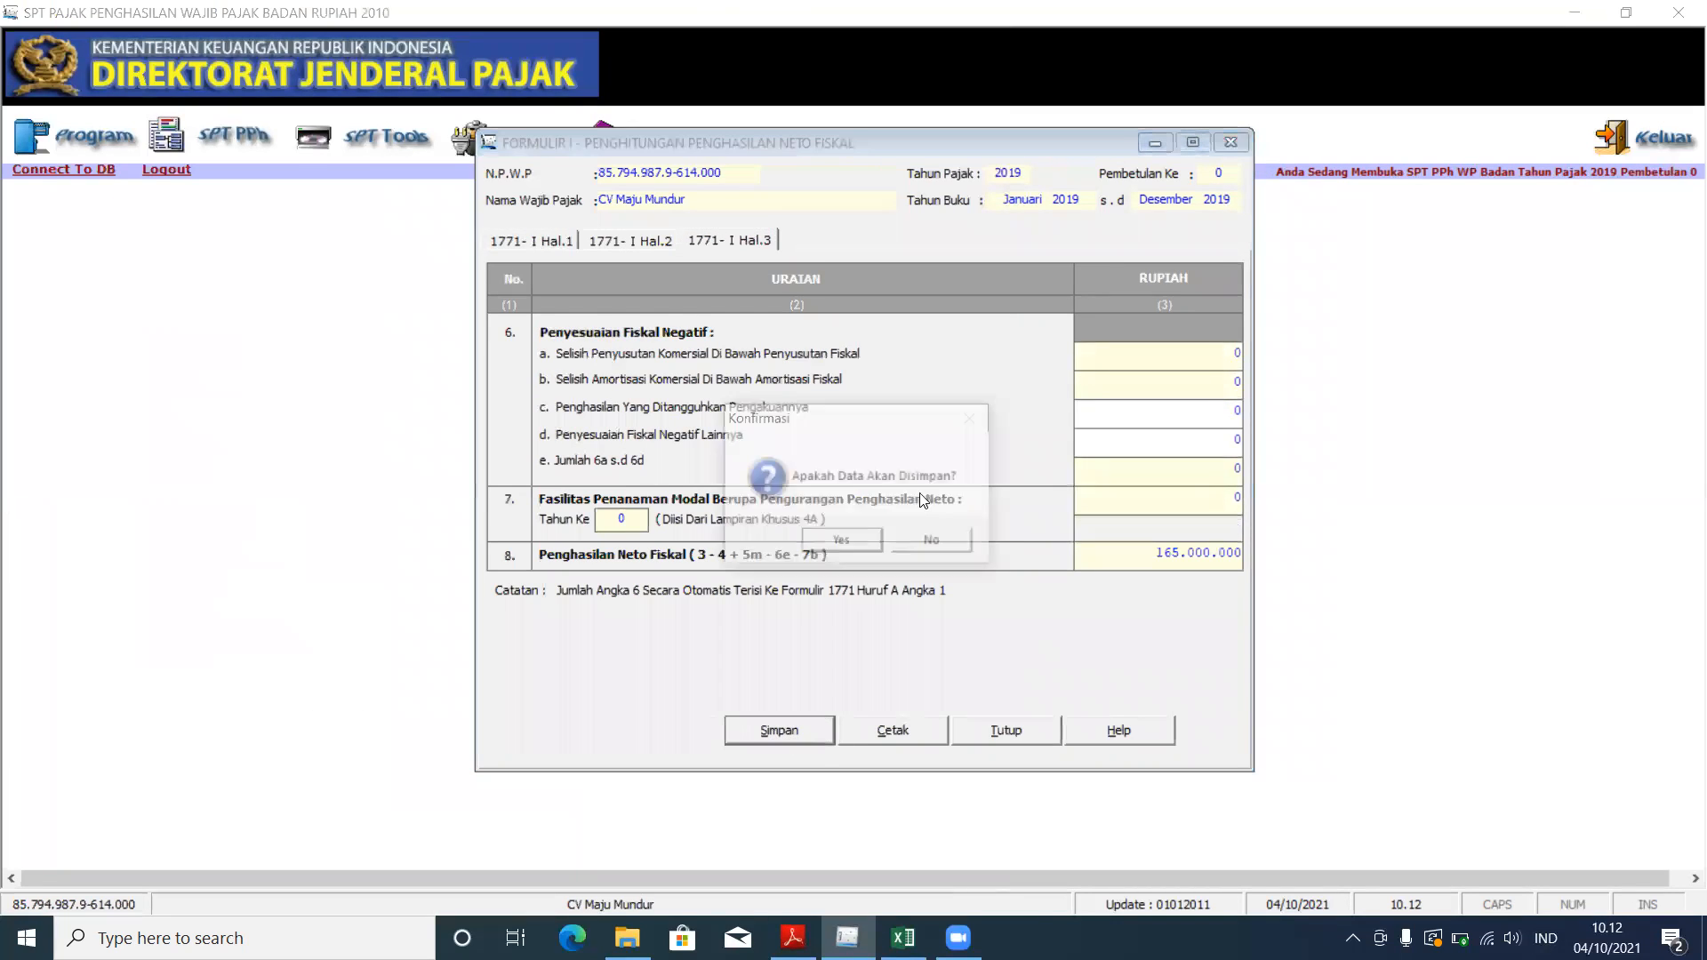
pyautogui.click(835, 542)
pyautogui.click(914, 542)
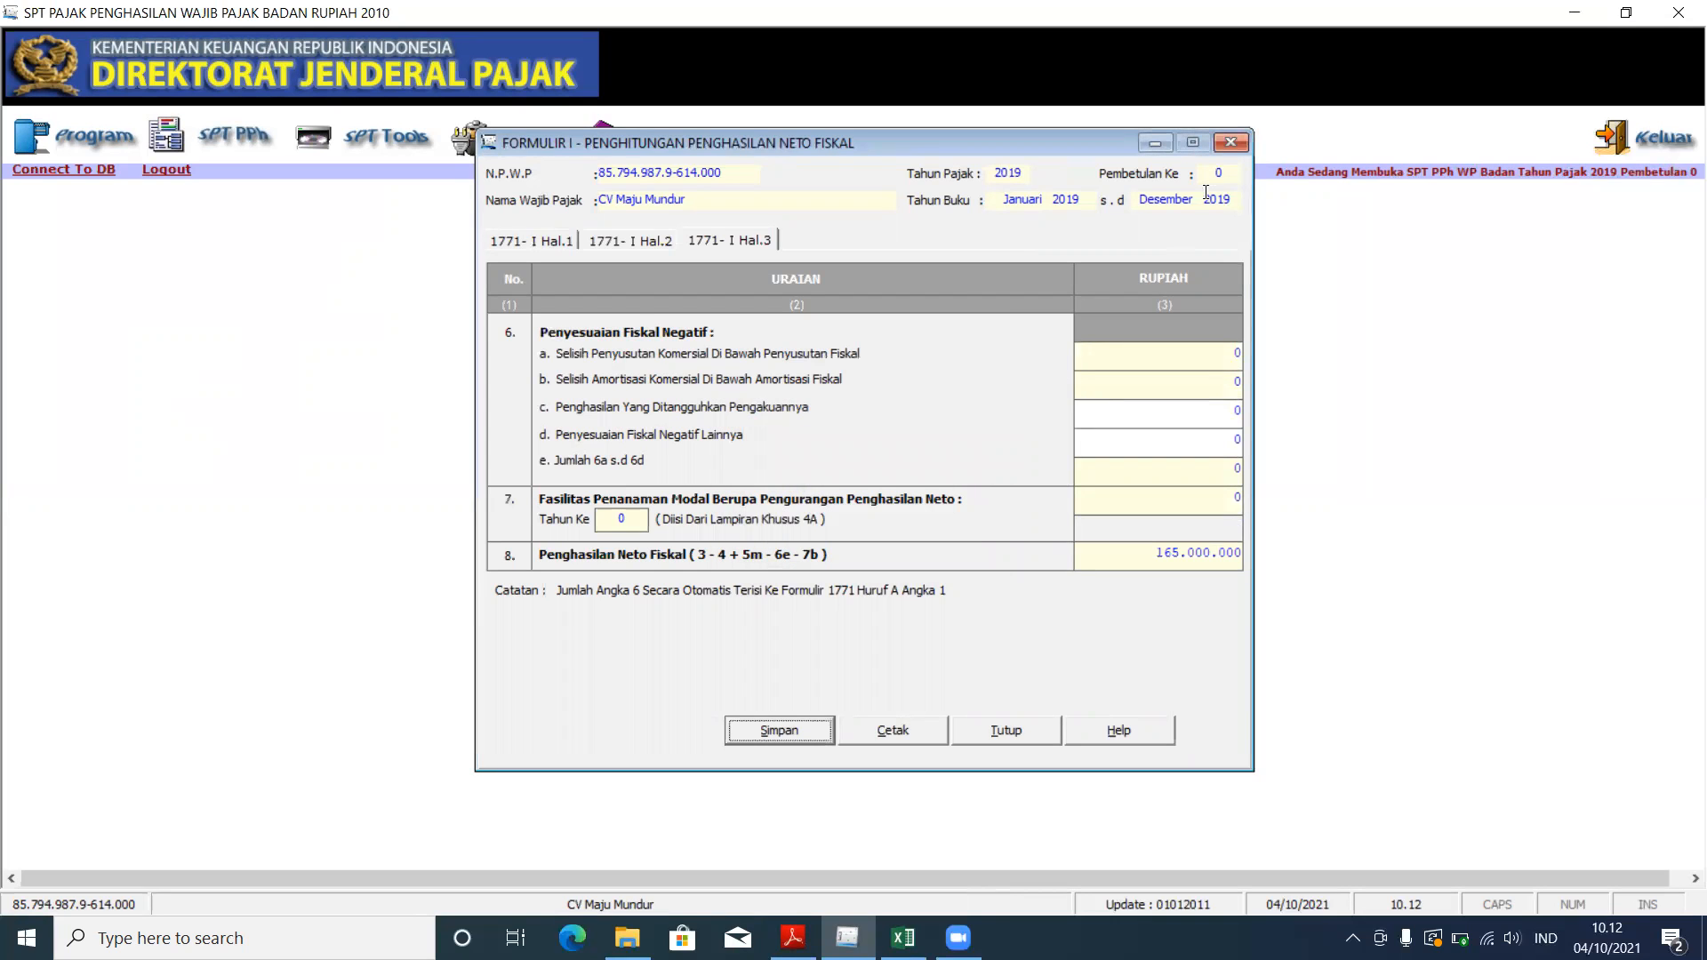
pyautogui.click(1226, 143)
# Step: Open the main 1771 return form and show sections A–C: taxable income 165.000.000, PPh 41.250.000
pyautogui.click(212, 136)
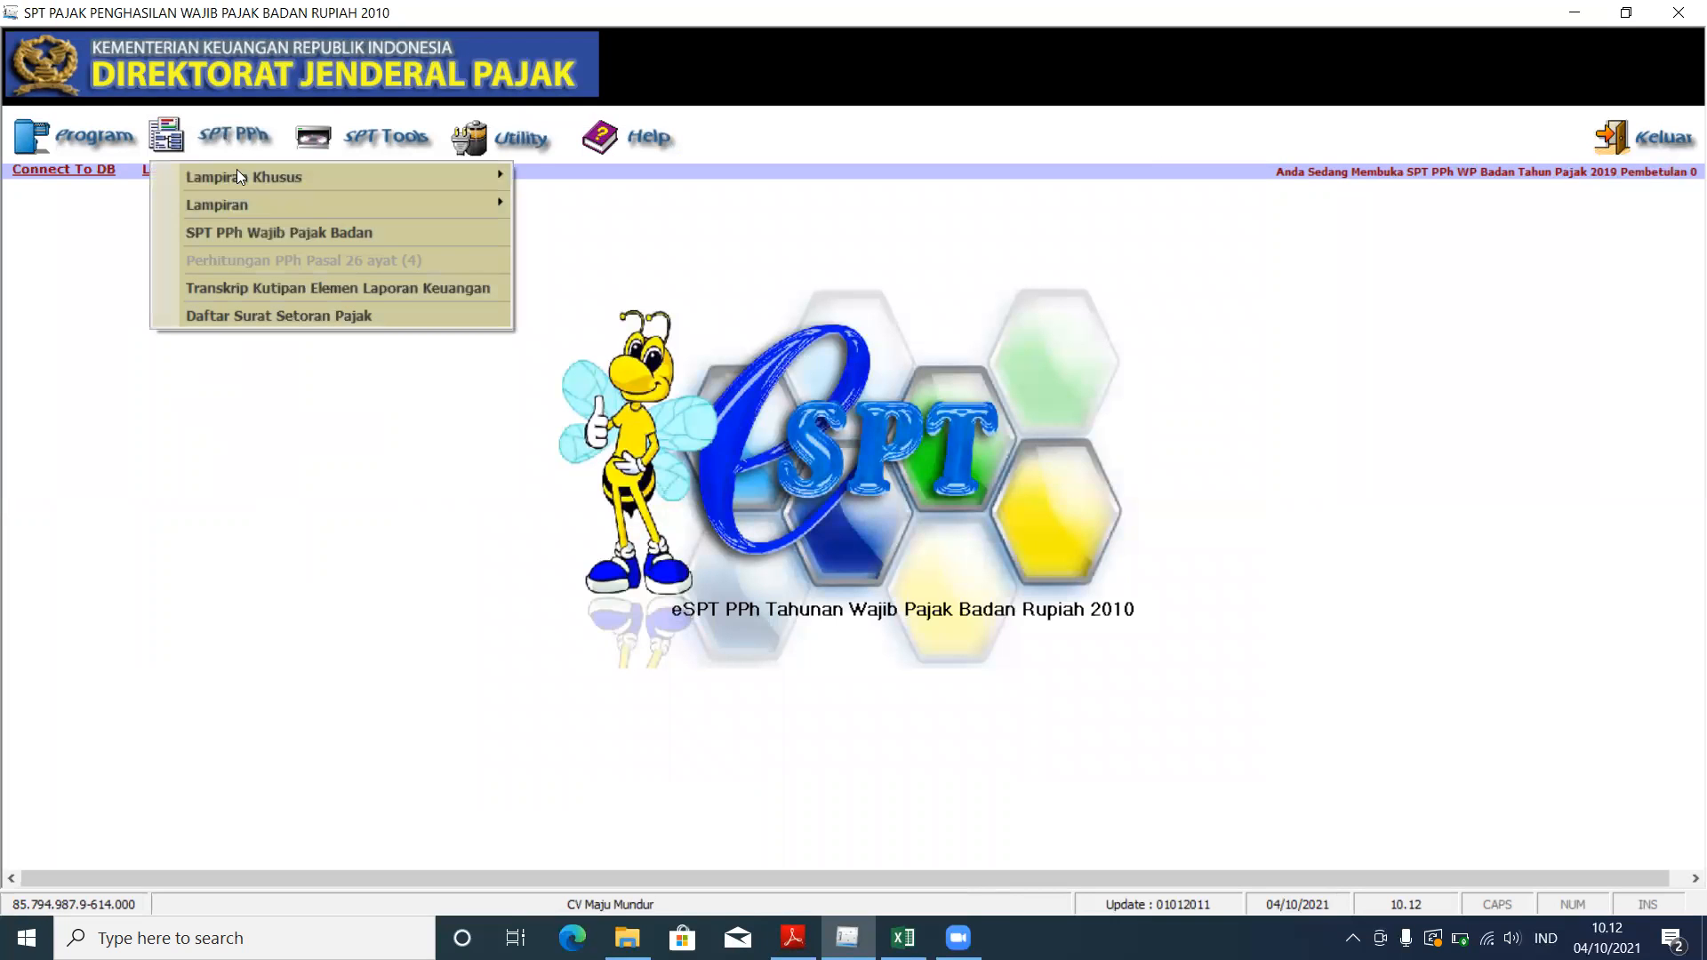
pyautogui.click(262, 231)
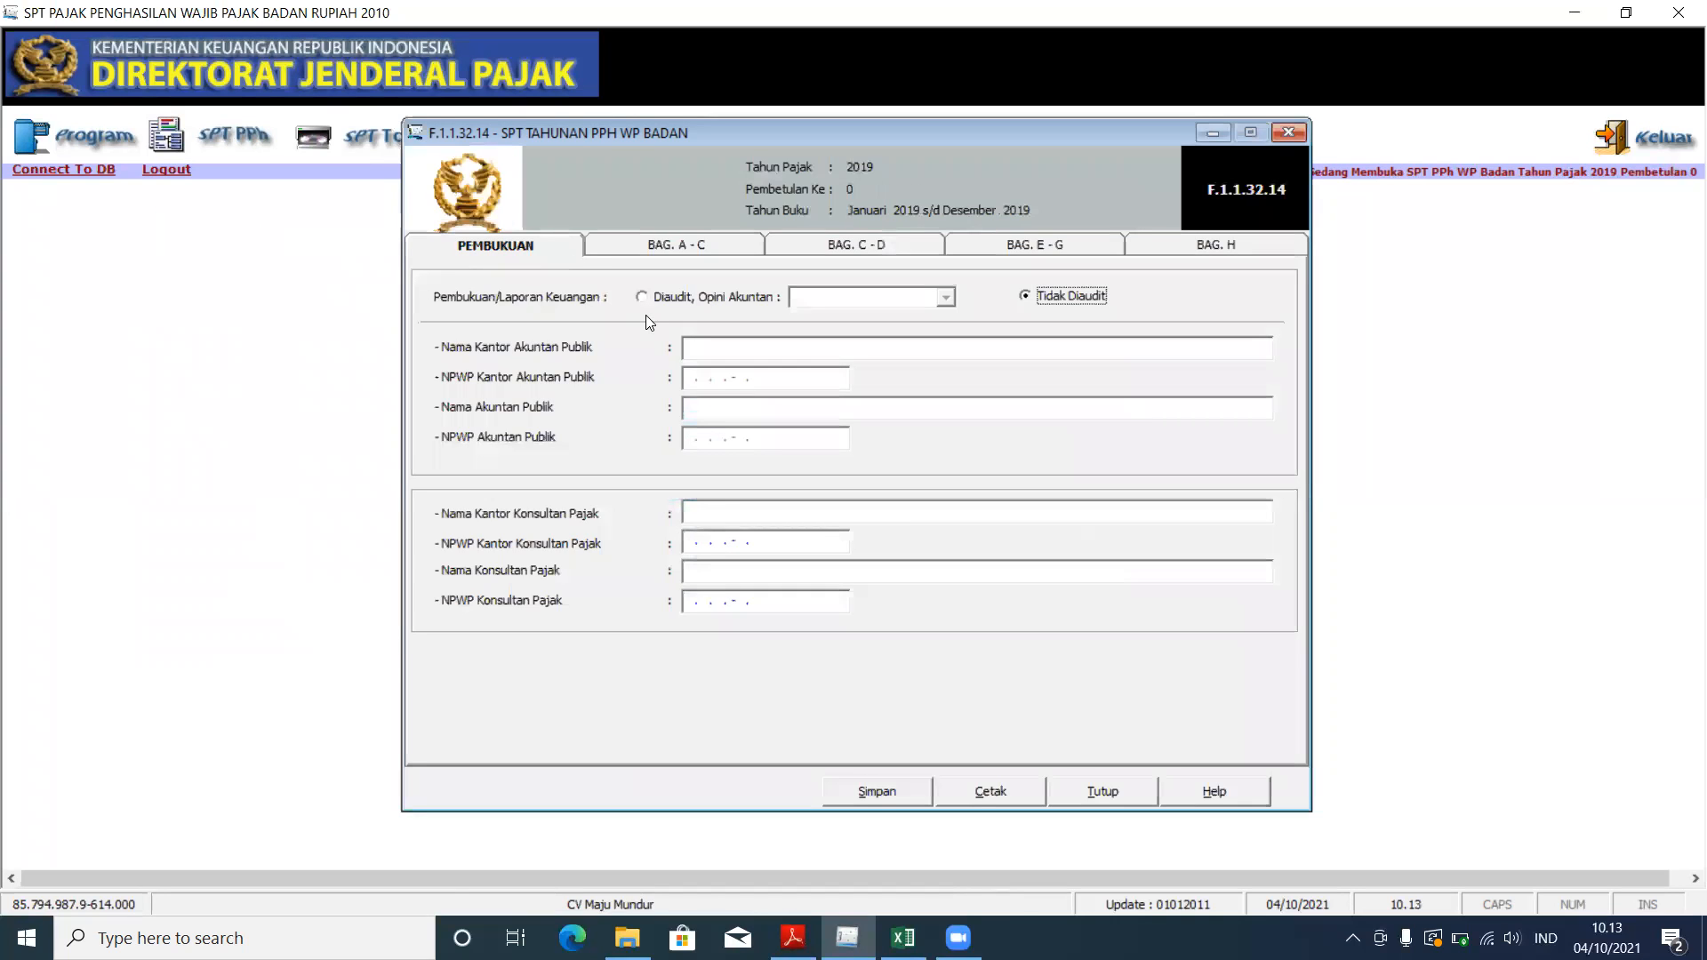
pyautogui.click(792, 938)
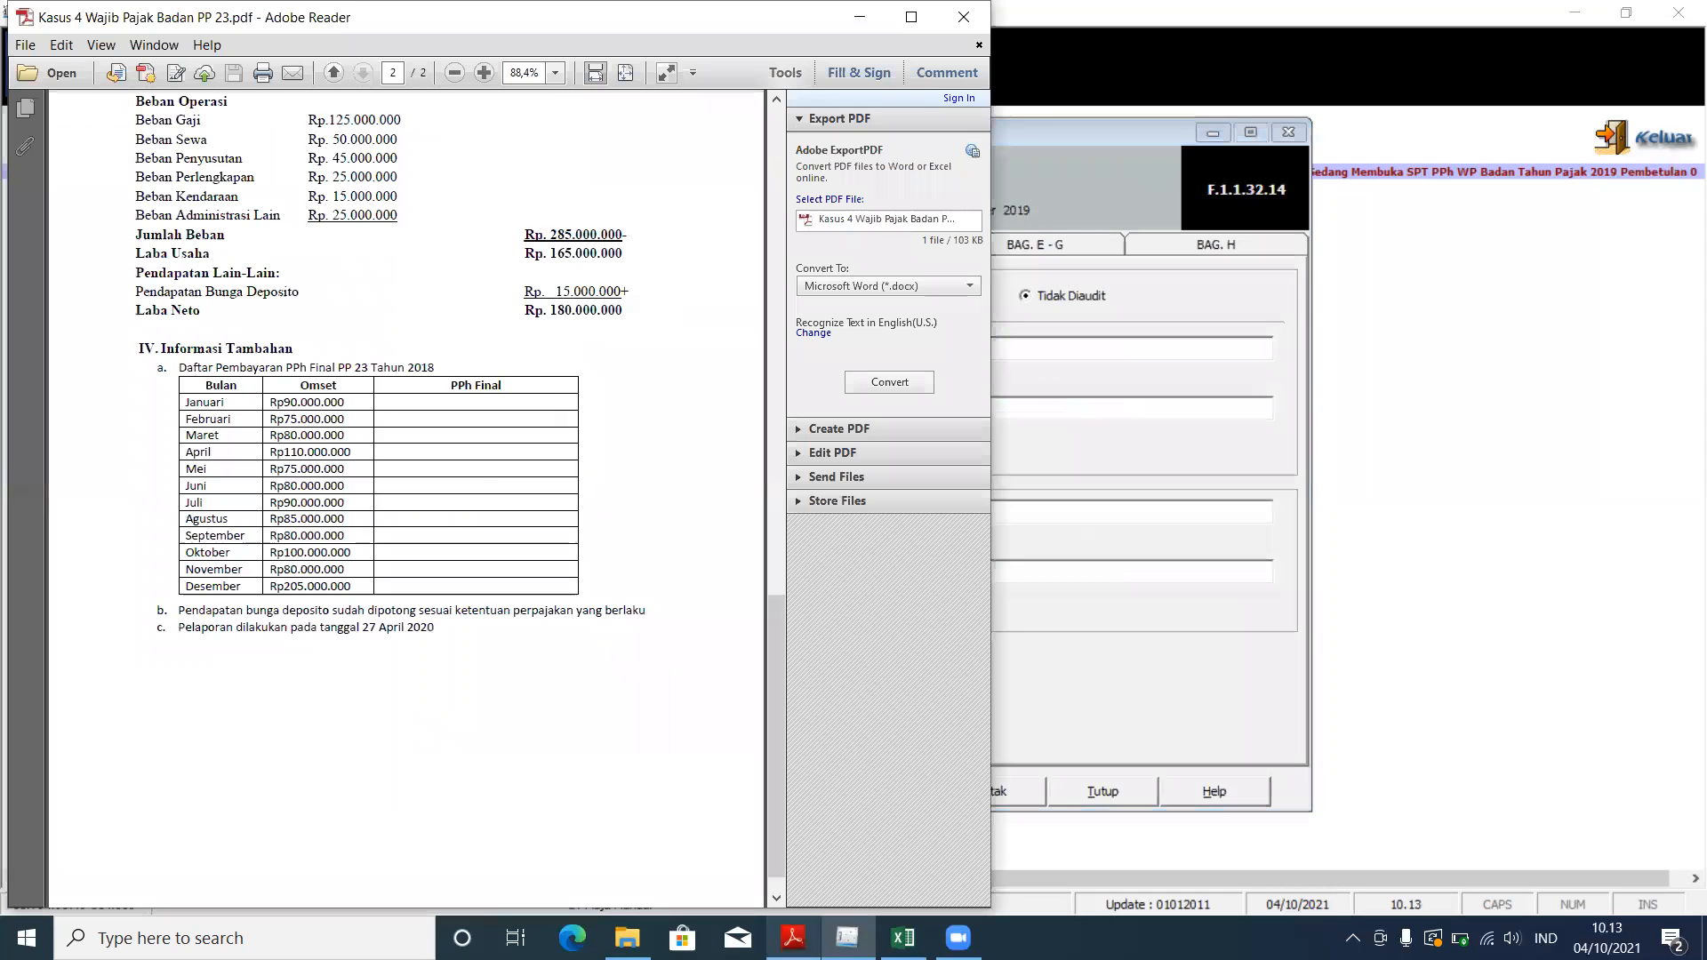
pyautogui.scroll(15, 291, 733)
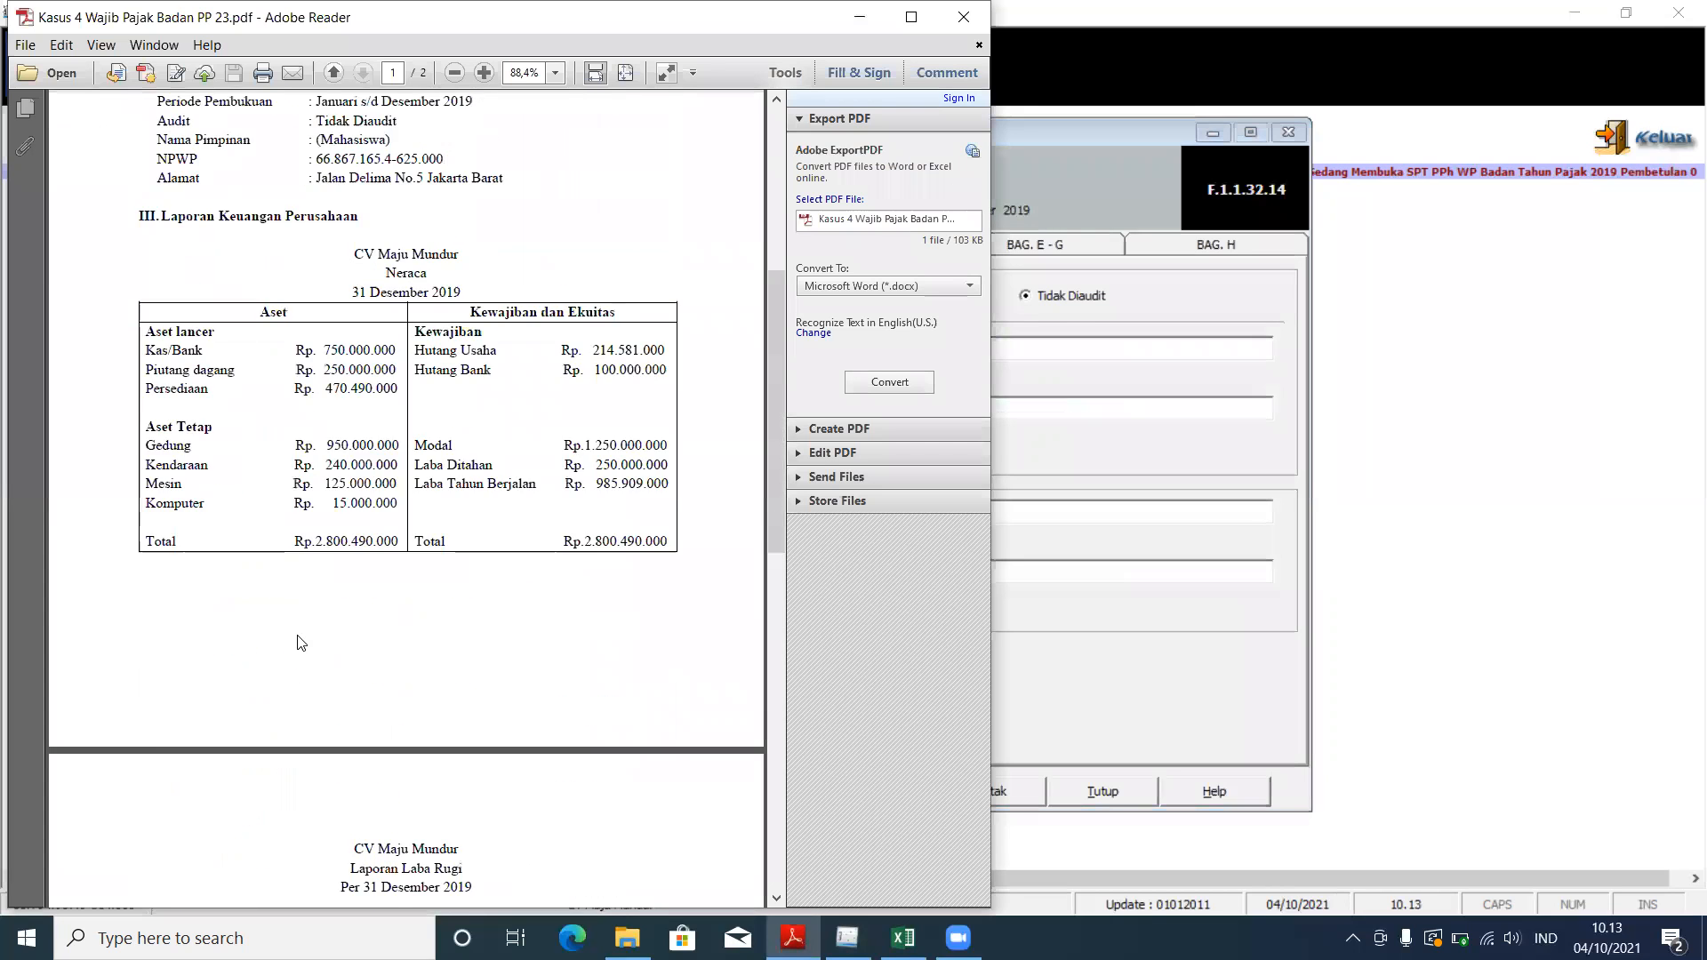
pyautogui.scroll(5, 307, 589)
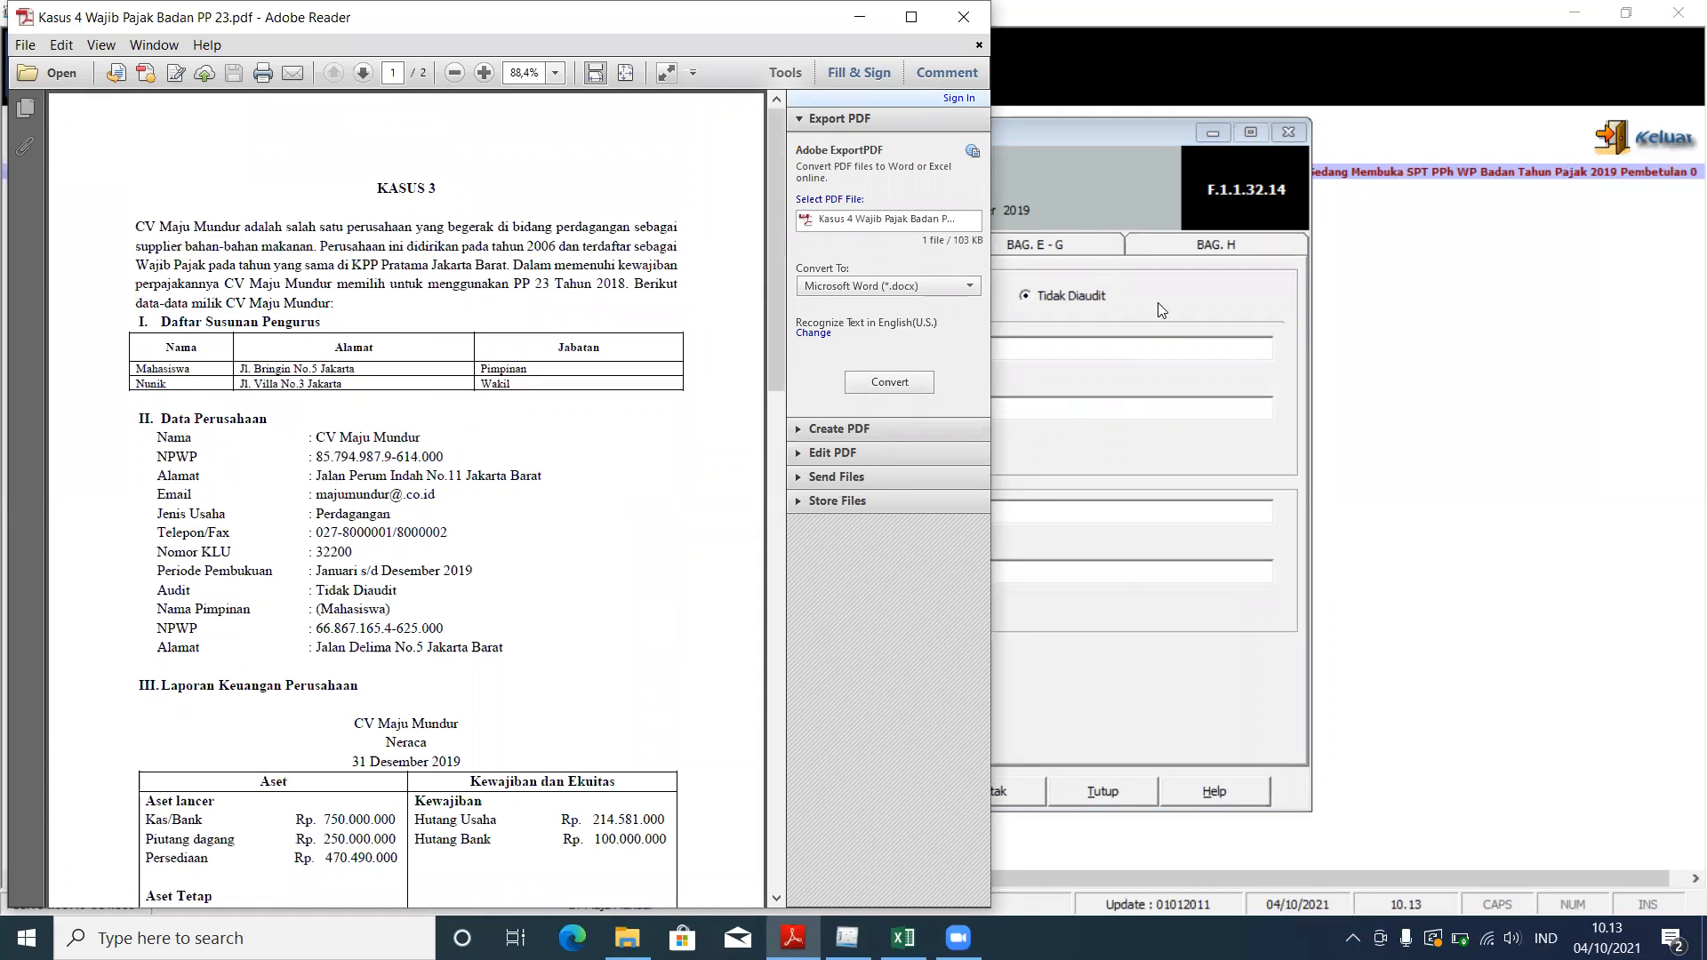
pyautogui.click(1160, 302)
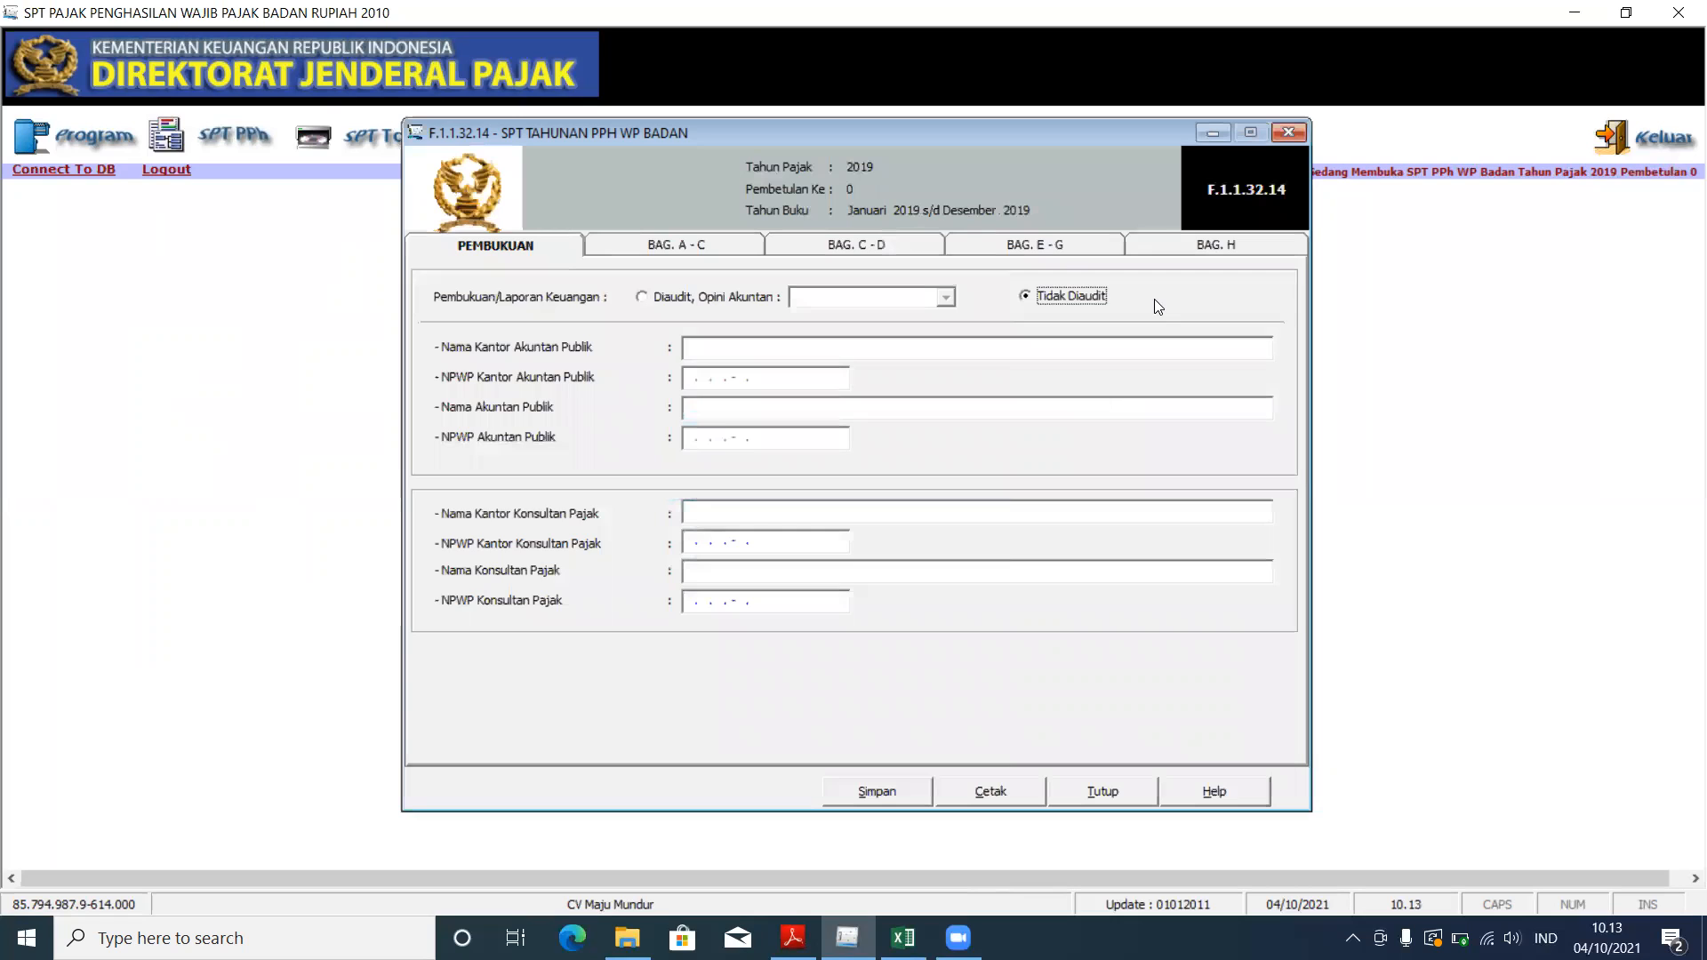
pyautogui.click(718, 253)
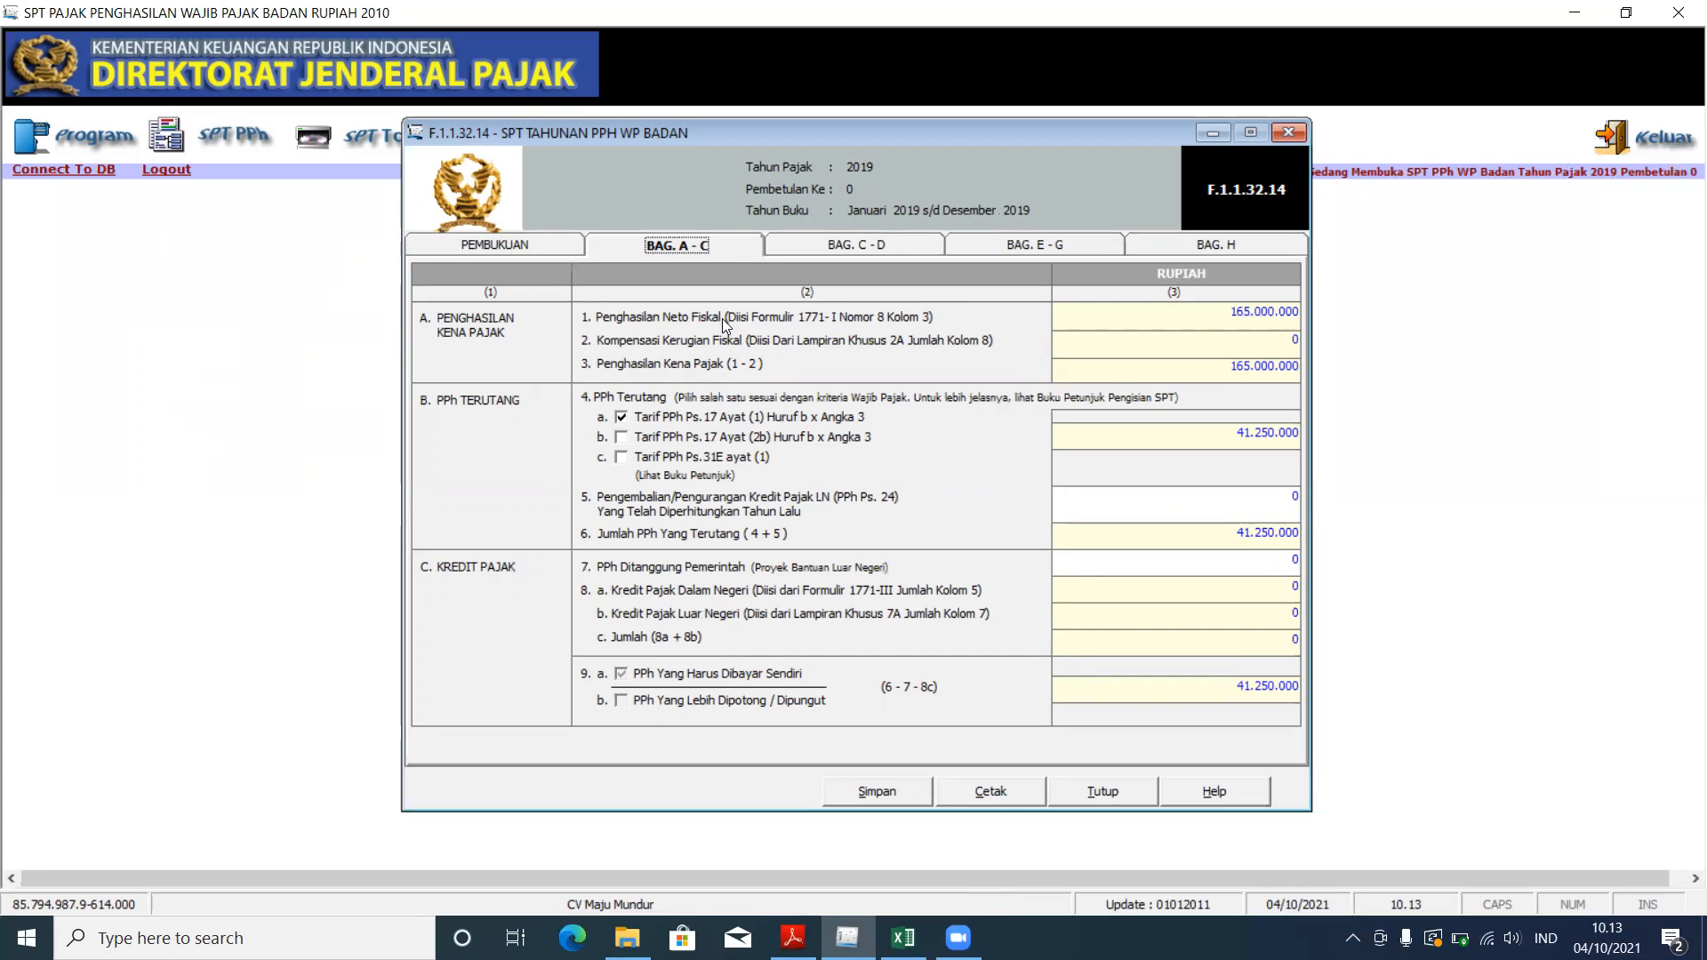
# Step: Page through sections C–D, E–G and H, whose attachment list is dated 27/04/2020
pyautogui.click(819, 240)
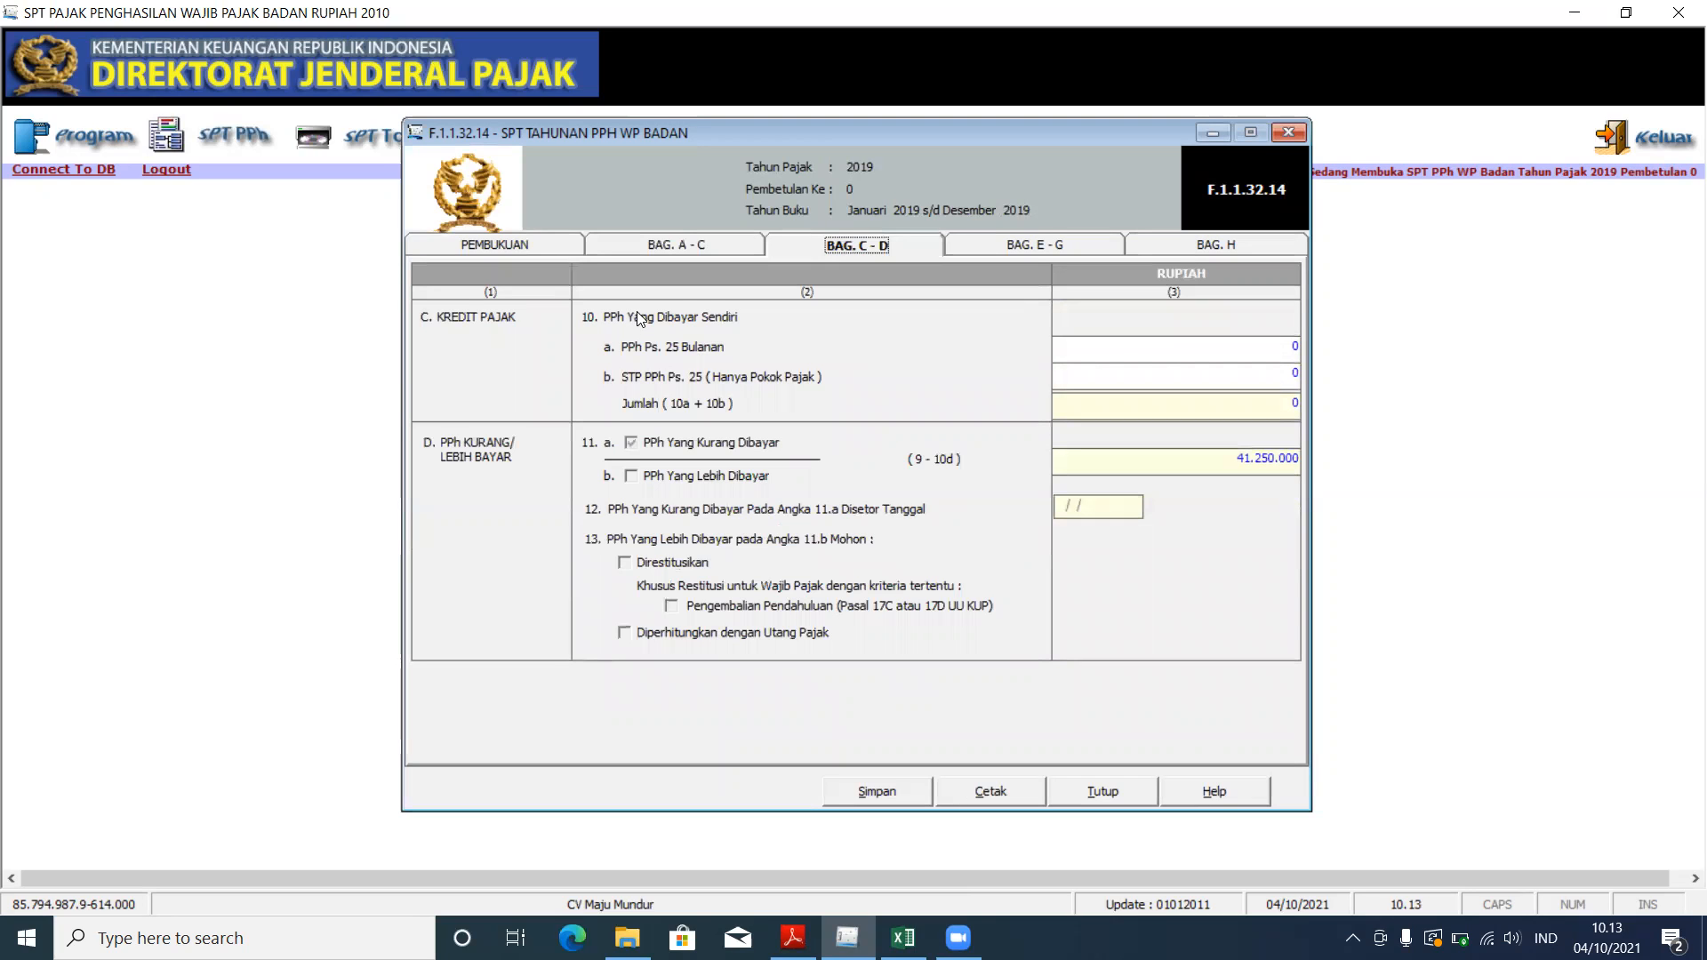
pyautogui.click(1106, 252)
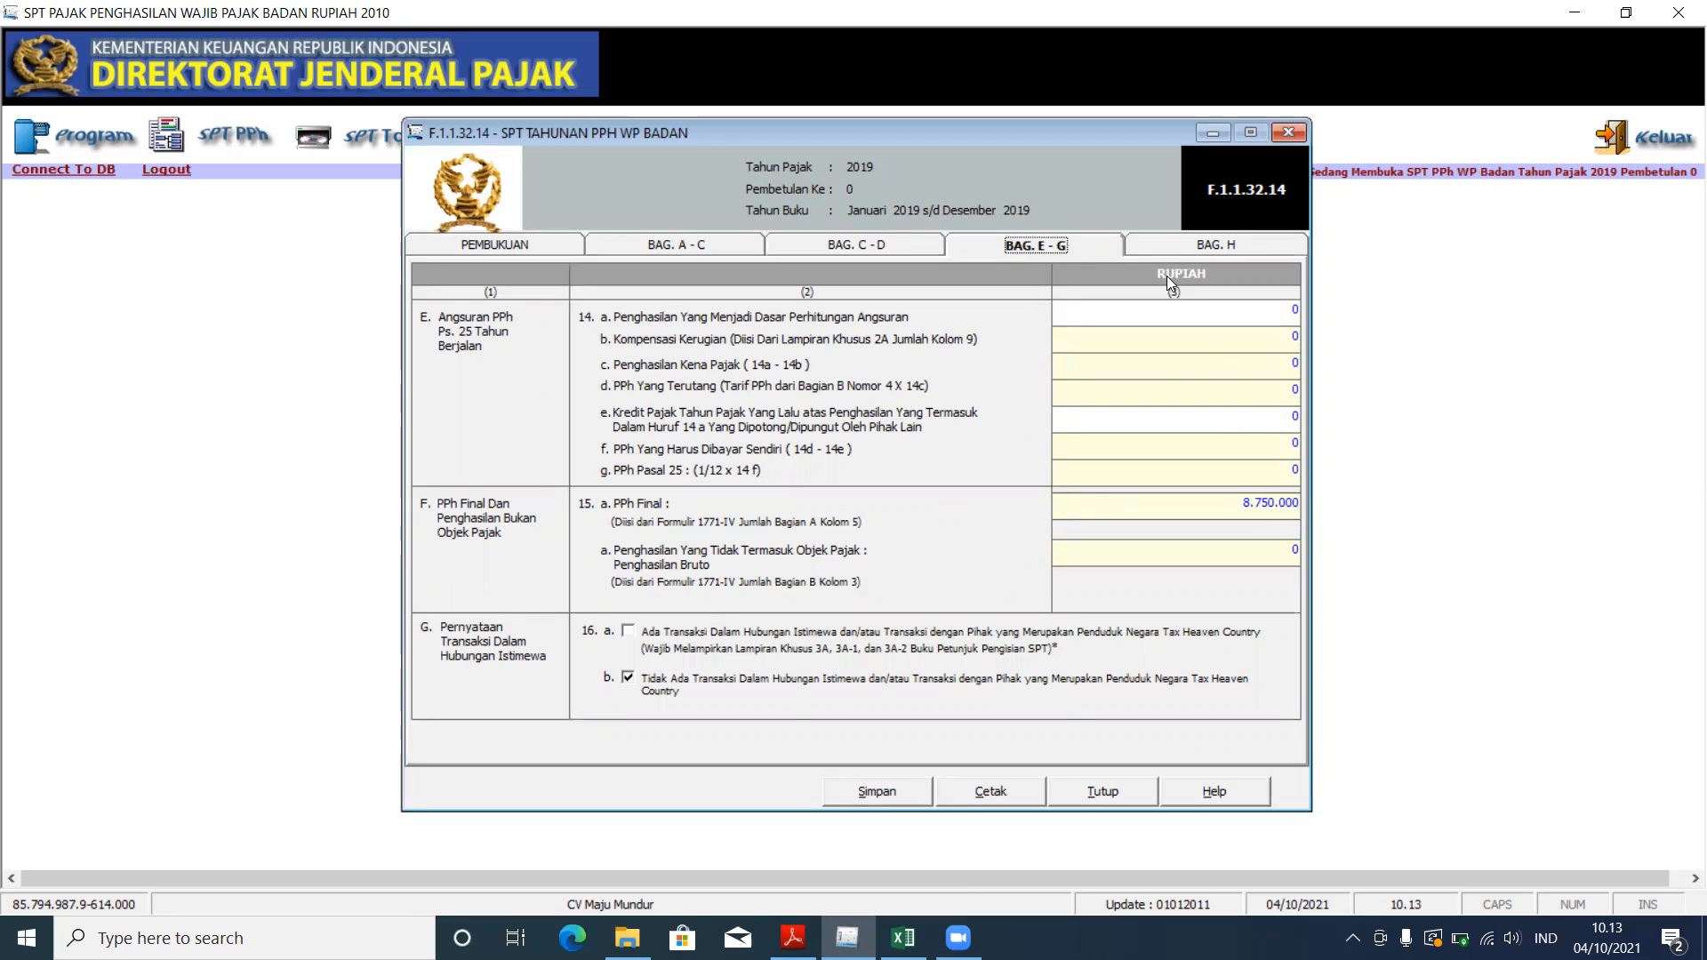
pyautogui.click(1174, 250)
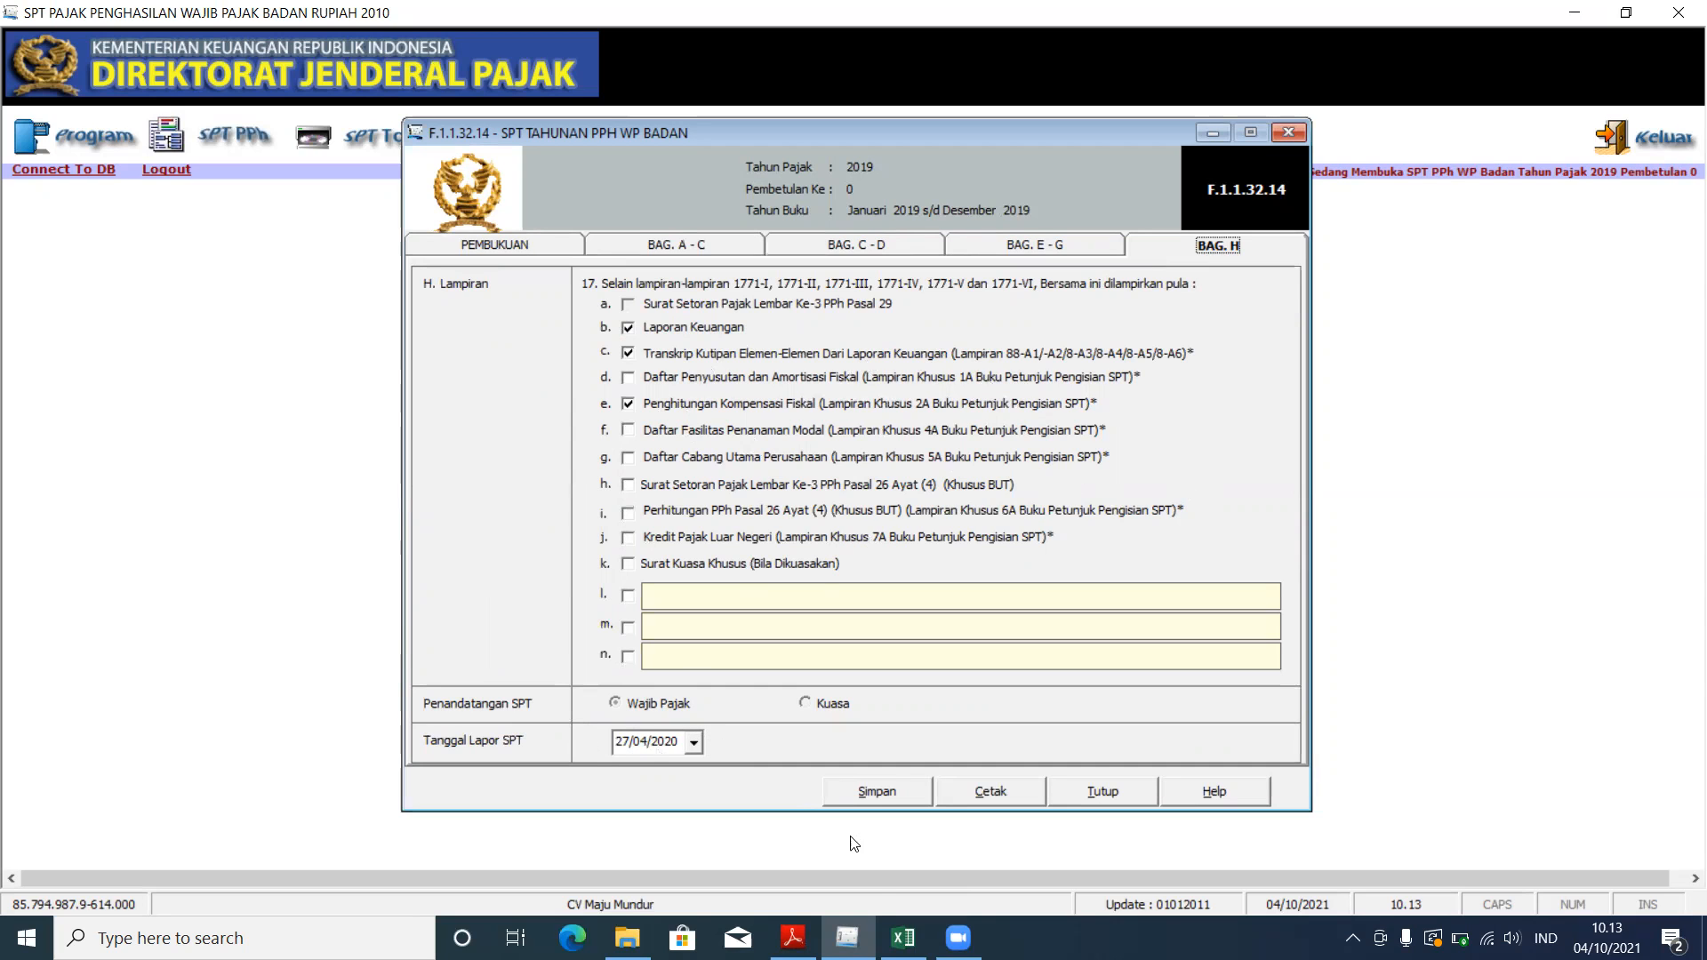
# Step: Find and highlight the 27 April 2020 reporting date in the case PDF
pyautogui.moveTo(875, 921)
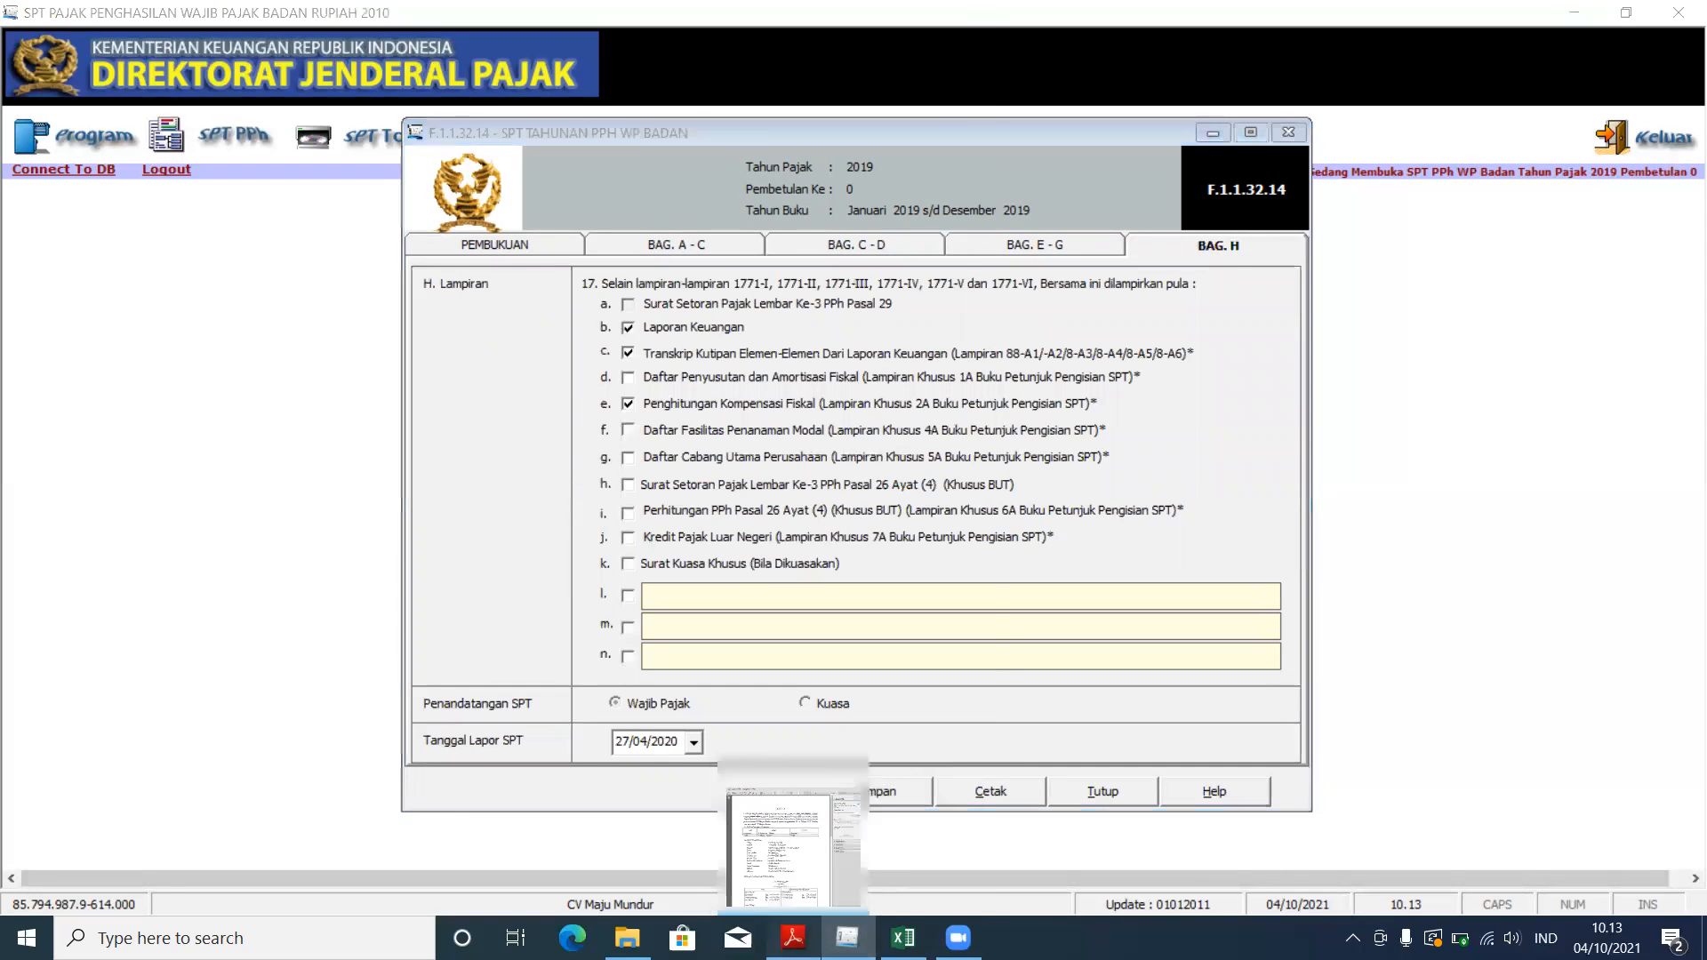
pyautogui.click(792, 938)
pyautogui.scroll(-15, 457, 809)
pyautogui.scroll(-14, 457, 809)
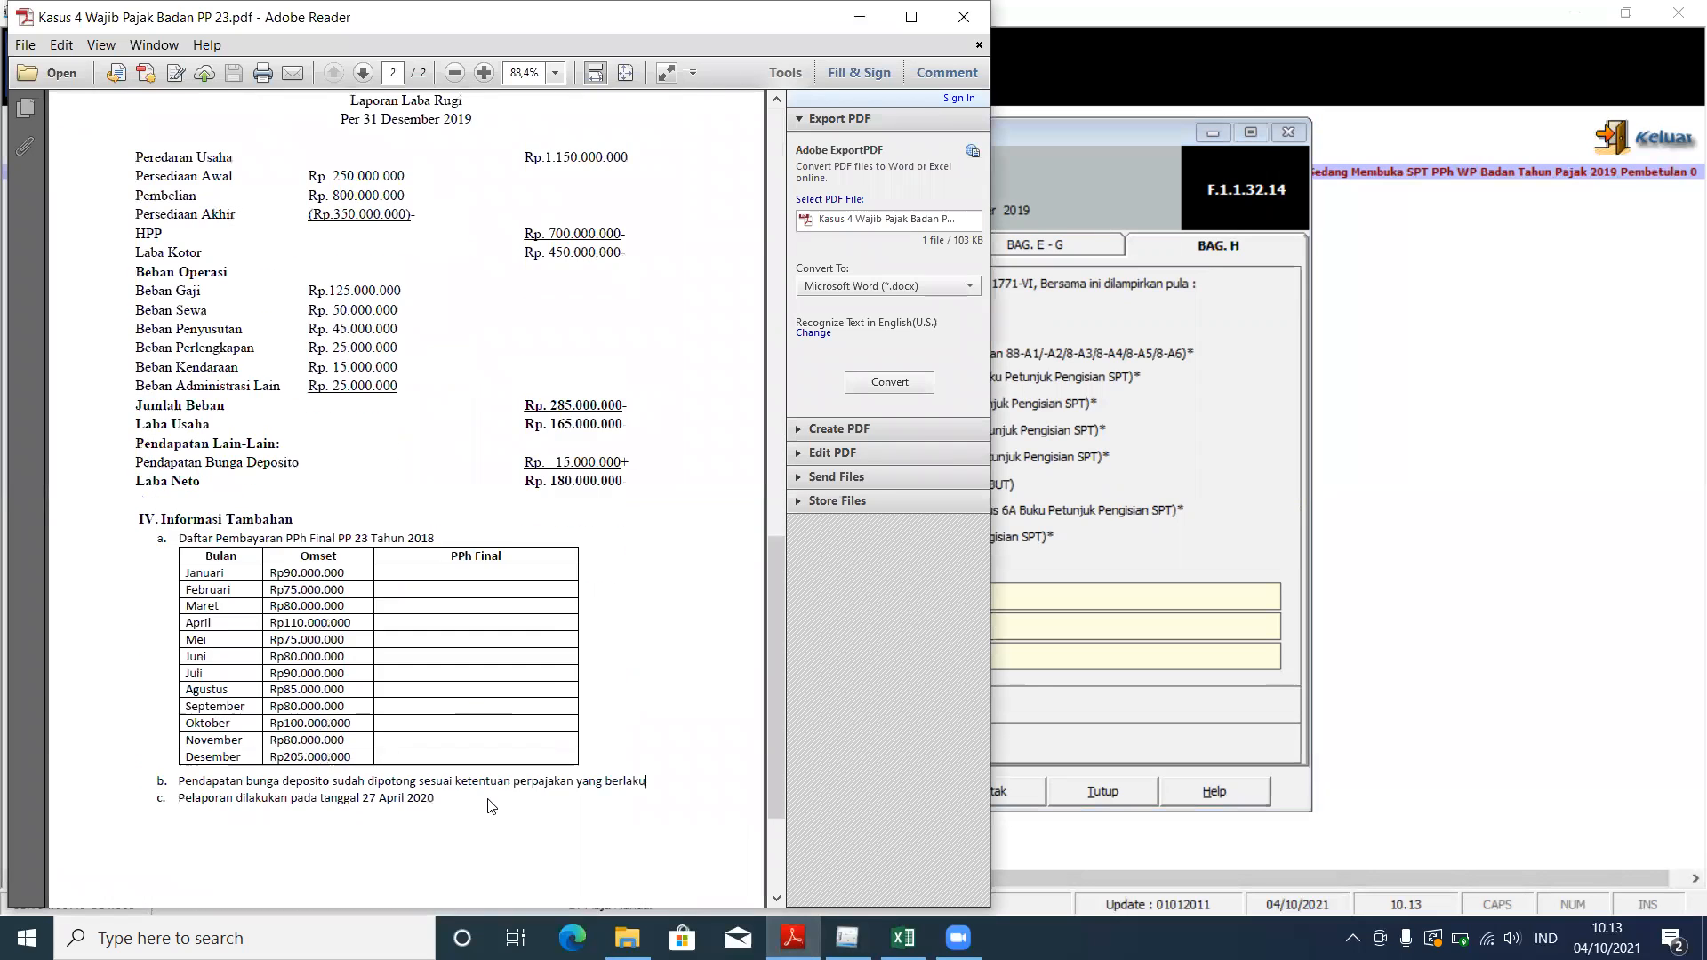
pyautogui.moveTo(166, 593); pyautogui.dragTo(452, 591)
# Step: Save the main SPT Tahunan form, acknowledge the confirmation, and close it
pyautogui.click(1180, 478)
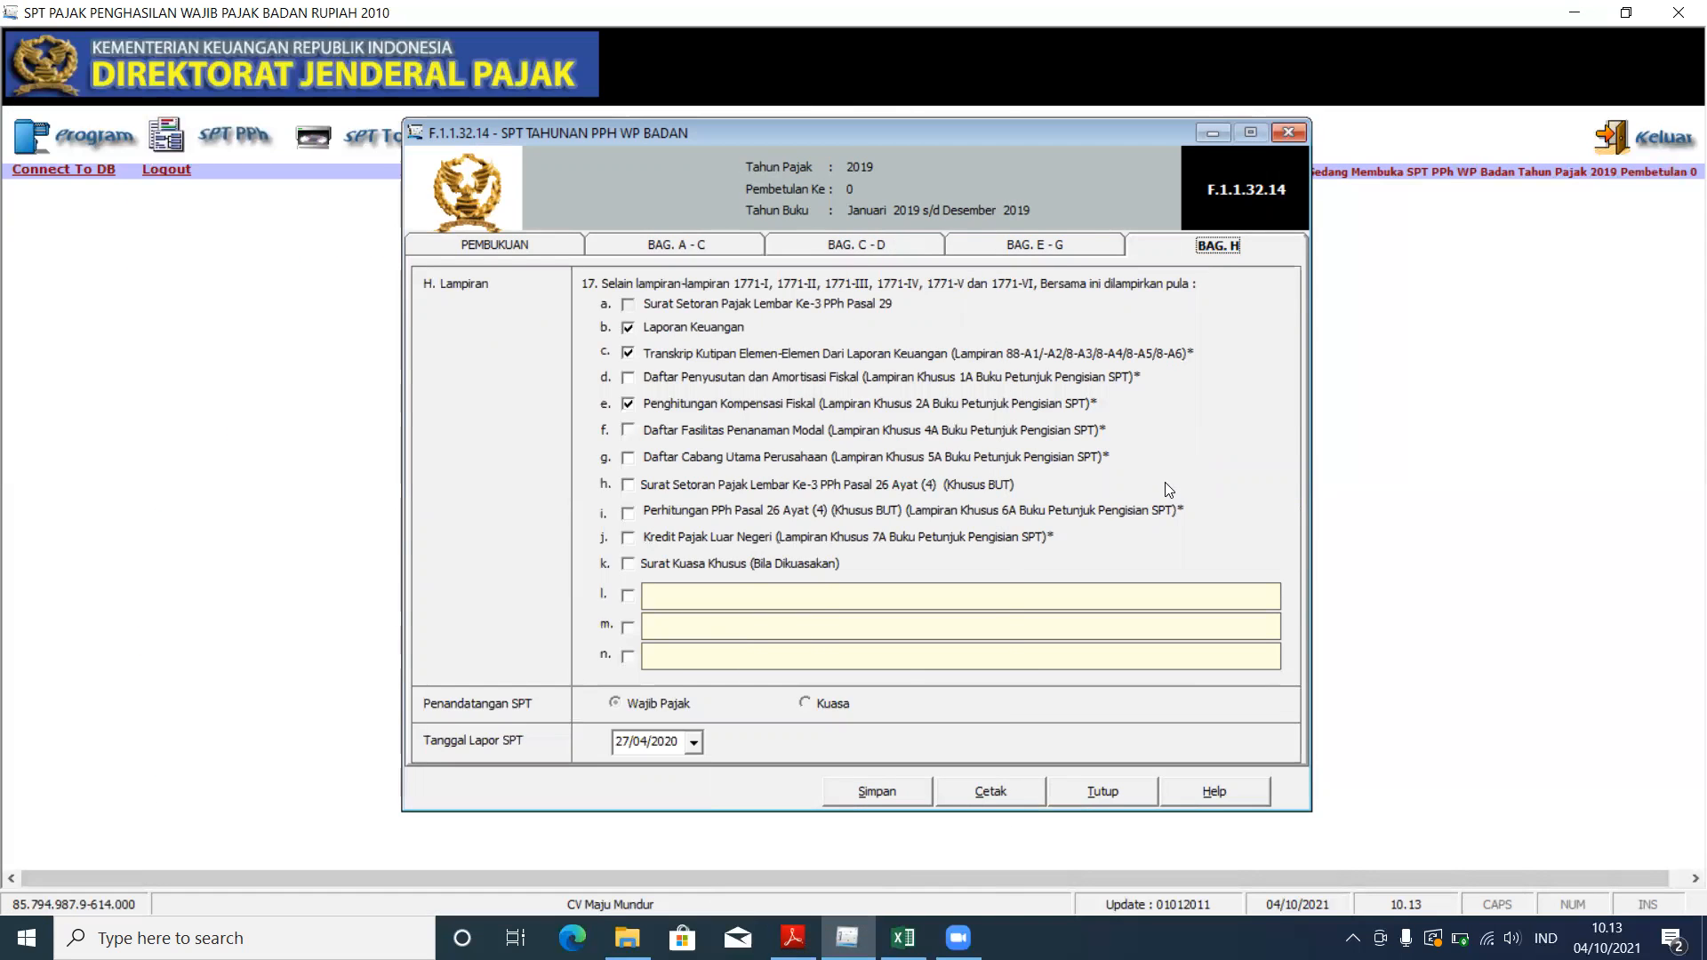
pyautogui.click(898, 787)
pyautogui.click(919, 542)
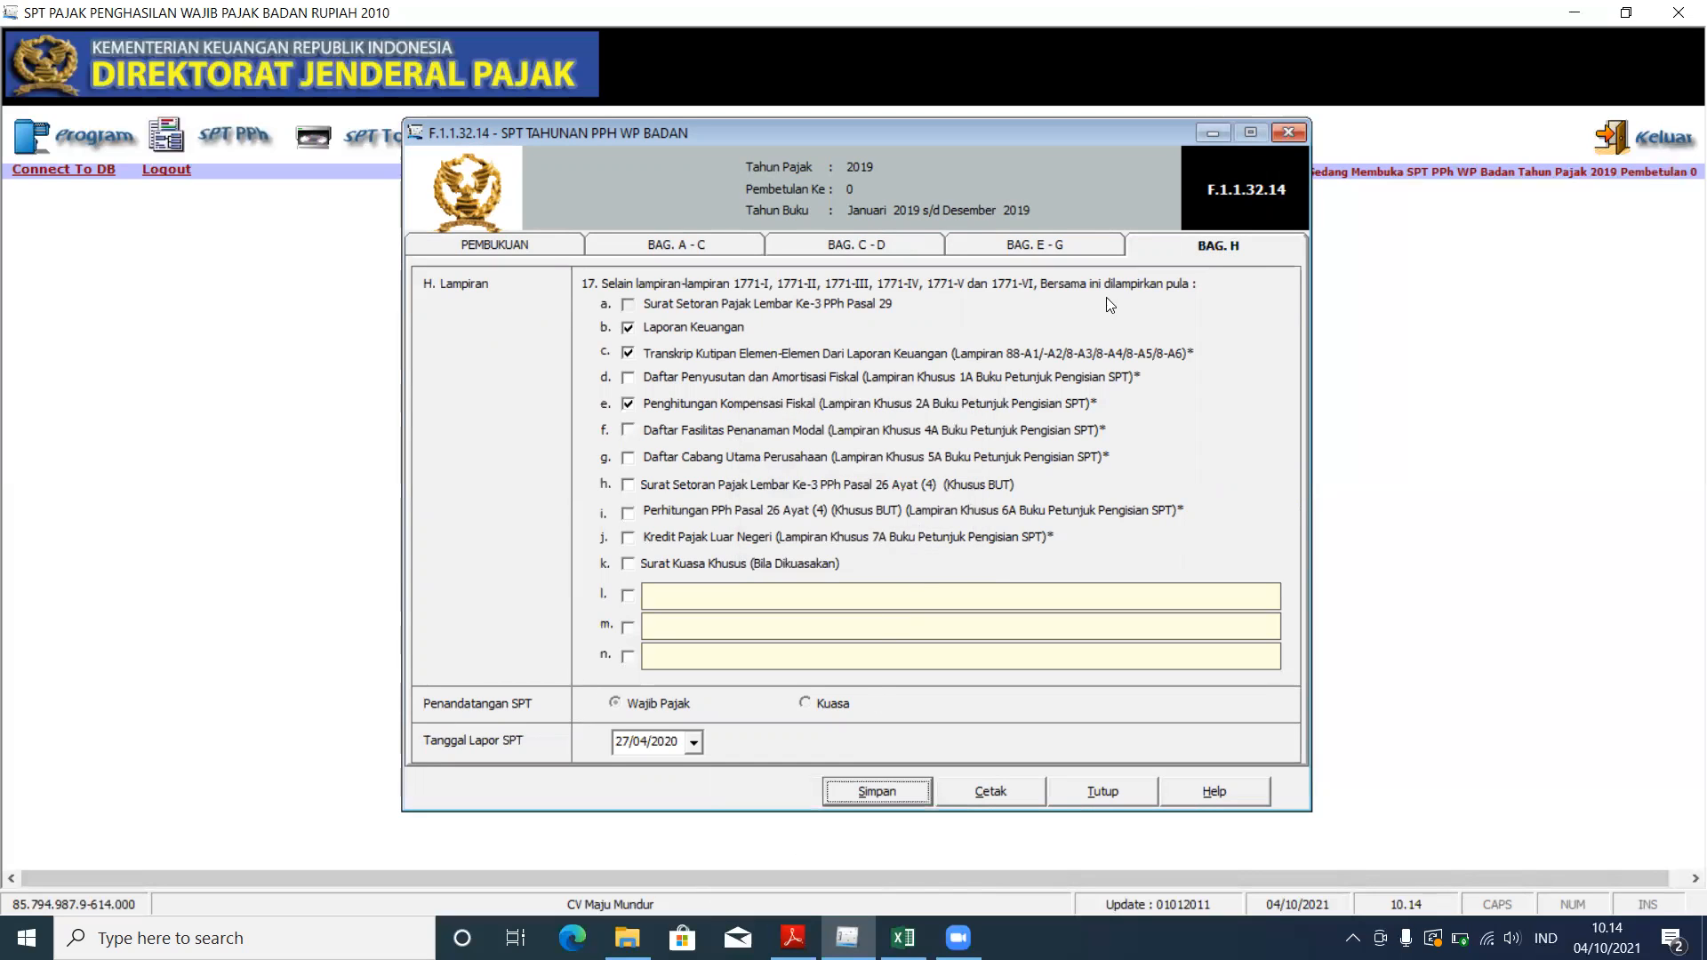
pyautogui.click(1289, 134)
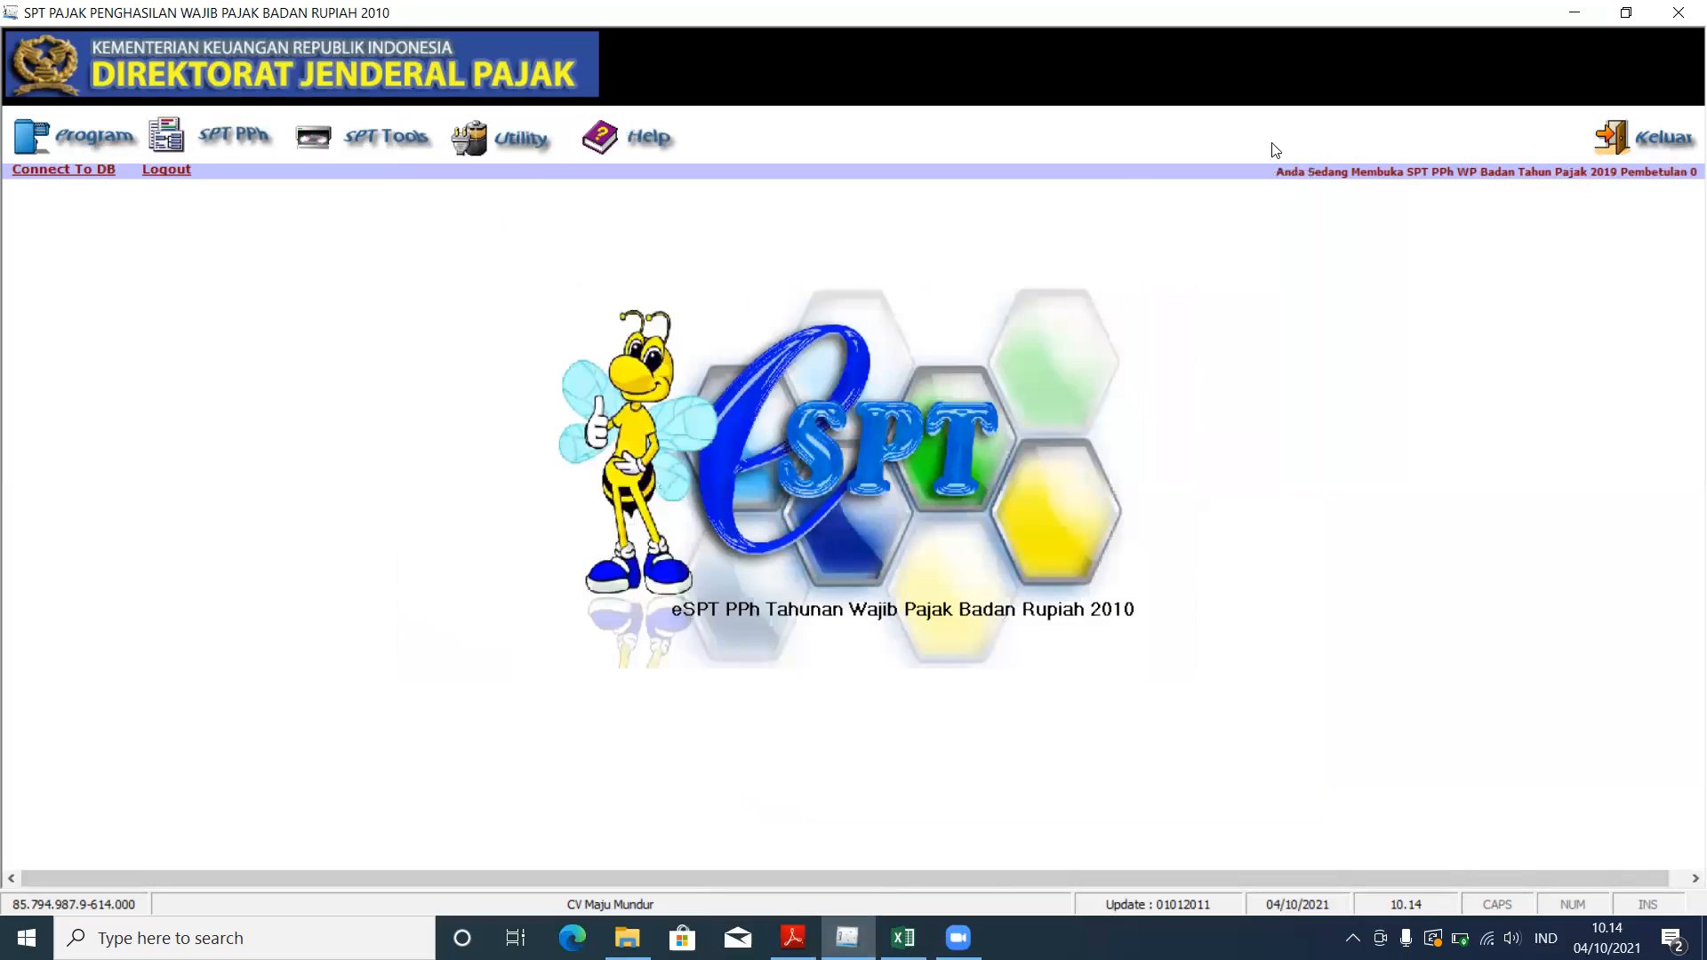